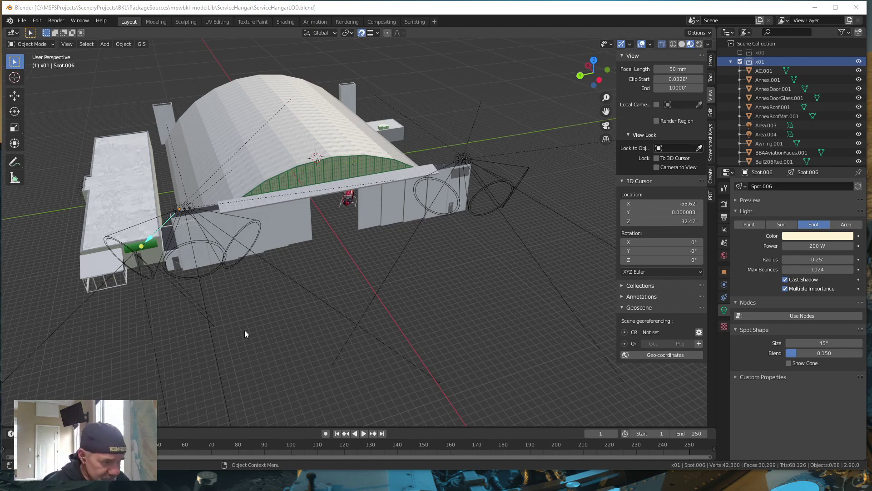
Examine the x01 hangar model at close and far viewing distances and look through its object list
middle_click_drag(258, 322, 282, 287)
scroll(329, 326, "down", 6)
scroll(330, 330, "down", 4)
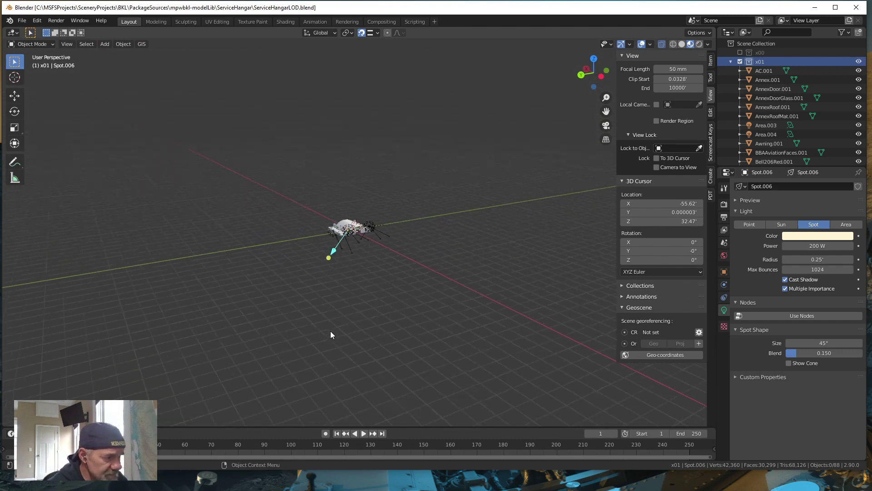
scroll(330, 329, "up", 8)
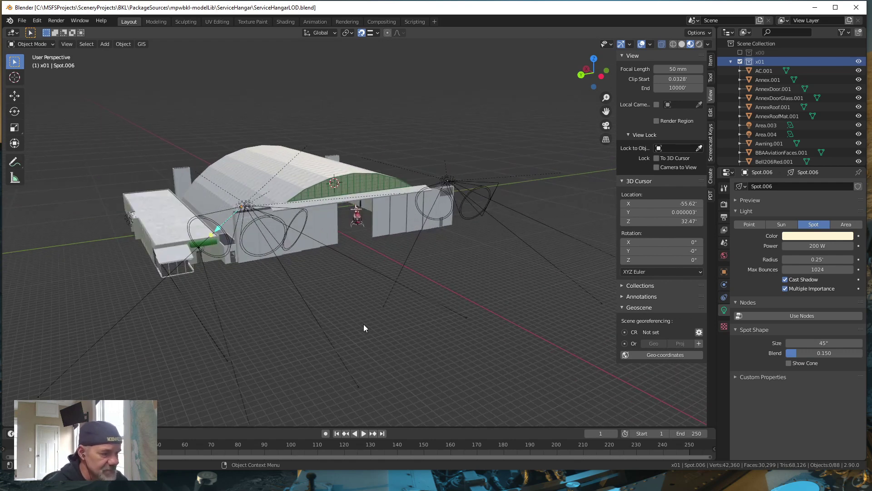
middle_click_drag(371, 335, 314, 302, "shift")
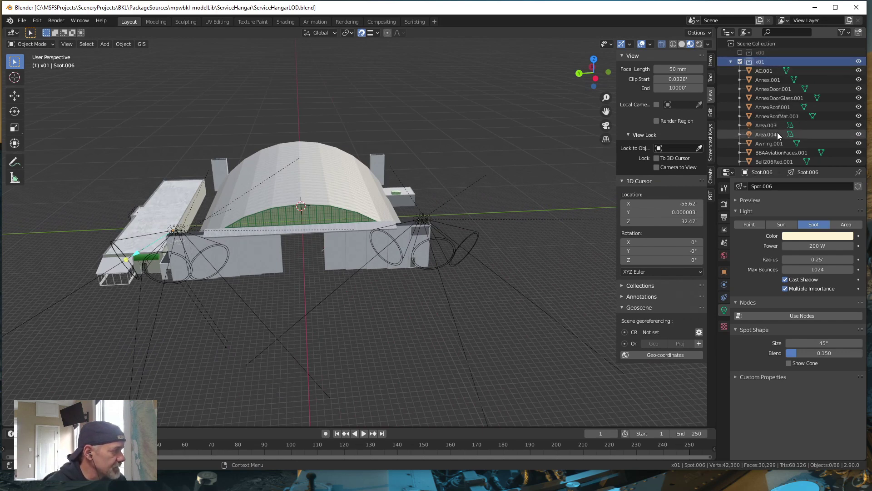
scroll(769, 135, "down", 10)
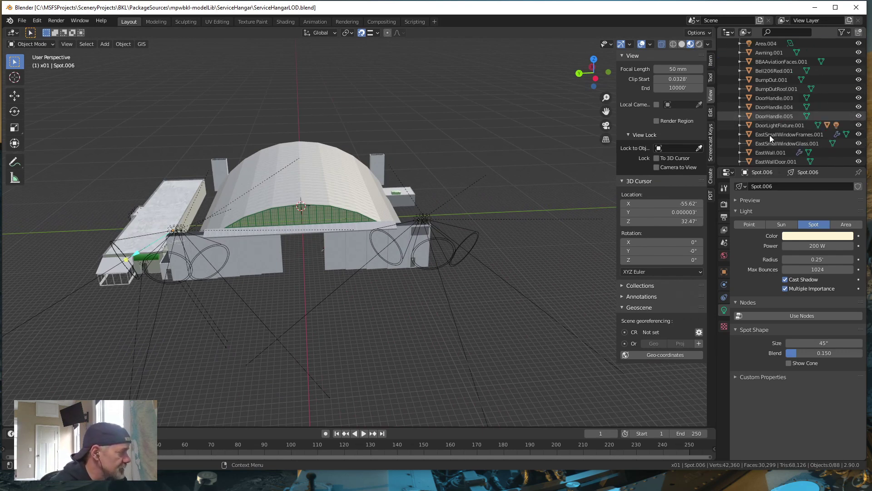
scroll(769, 135, "up", 10)
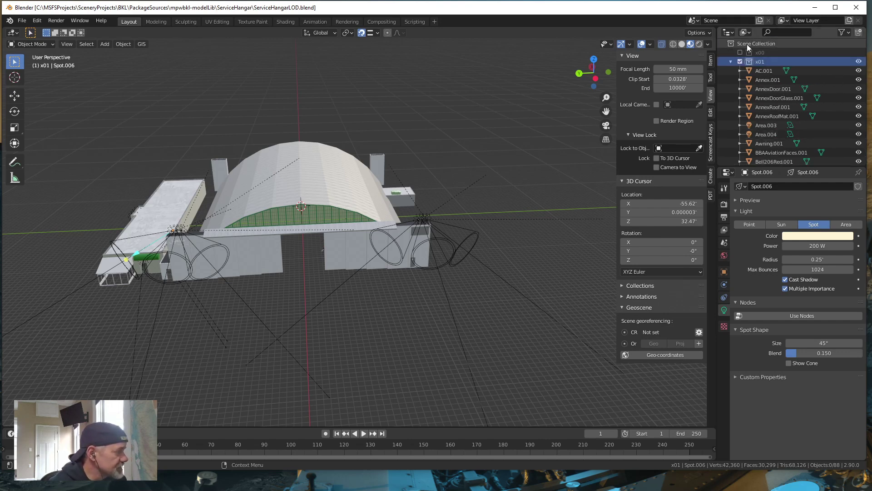
Add a new collection directly under the Scene Collection and name it x02
right_click(747, 46)
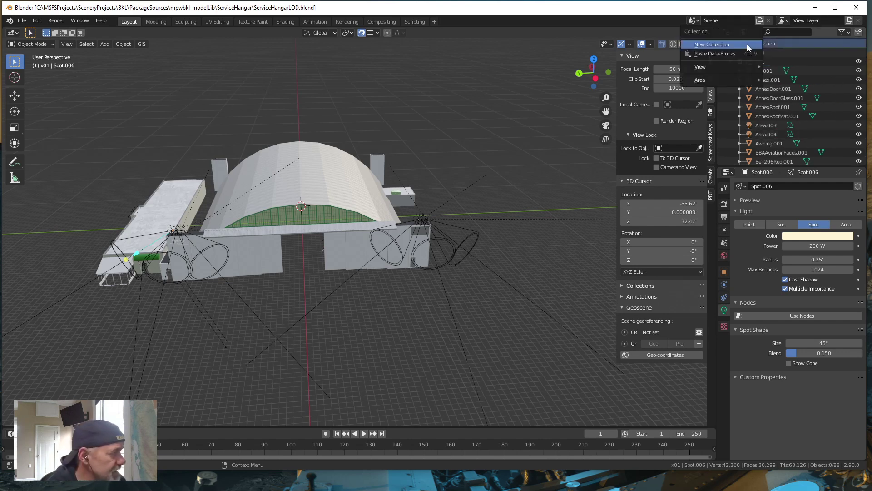
left_click(747, 44)
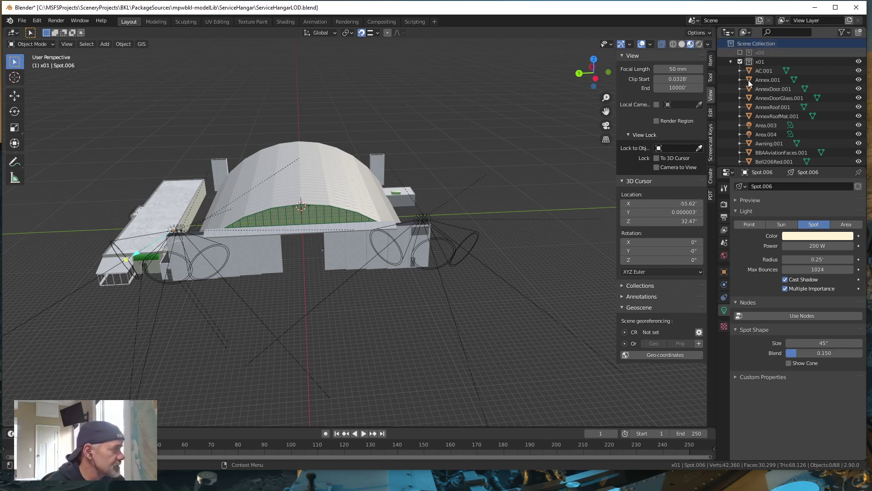
left_click(731, 61)
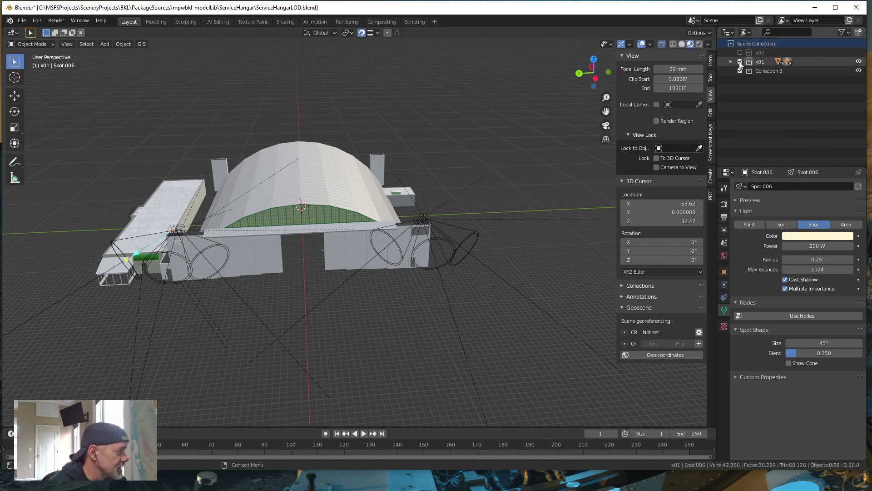
double_click(766, 70)
type("x")
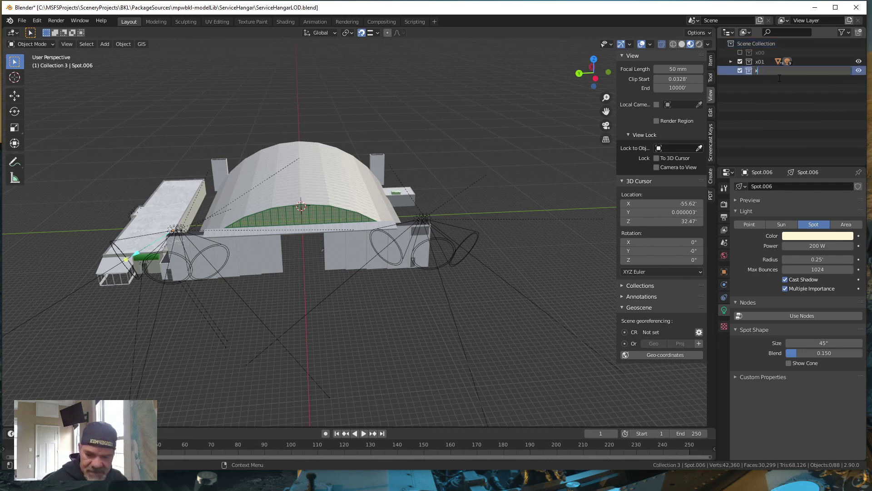
type("02")
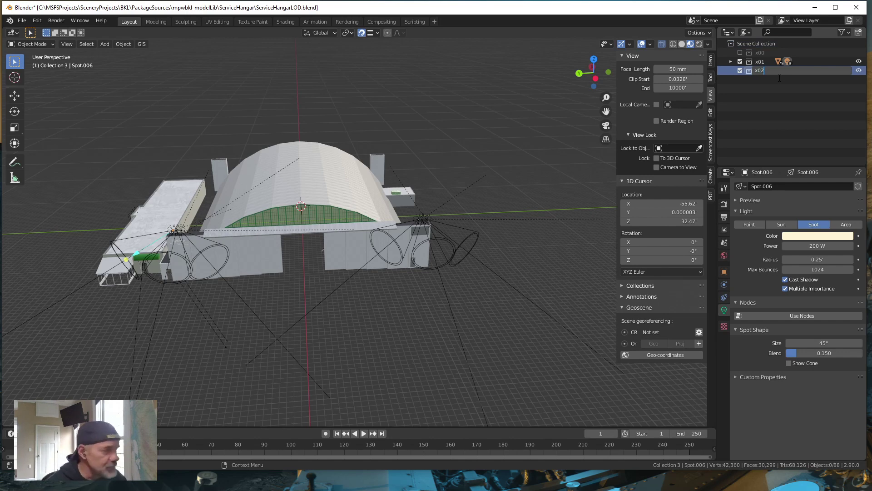
key("Return")
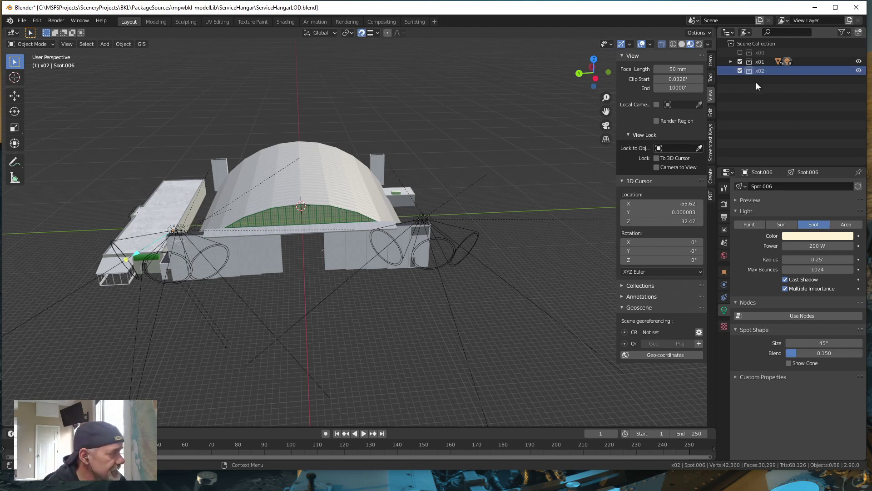
Duplicate all objects of the x01 collection in place and move the copies into the x02 collection
left_click(730, 61)
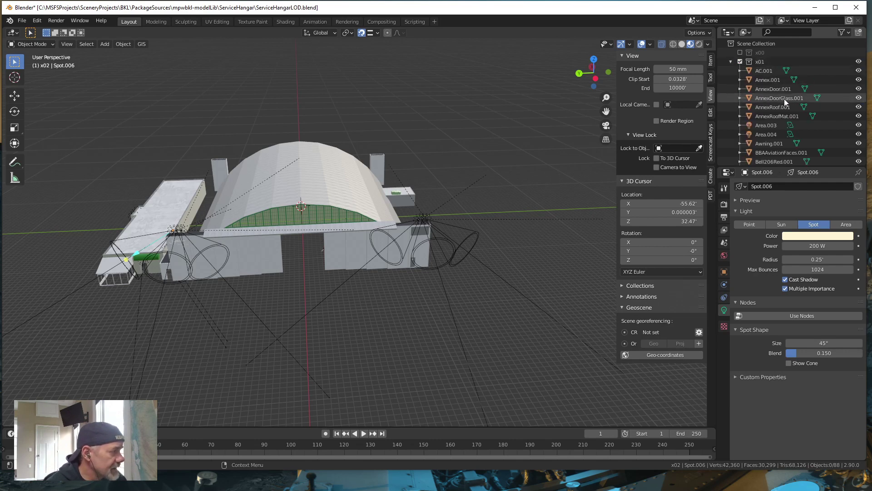
key("shift+a")
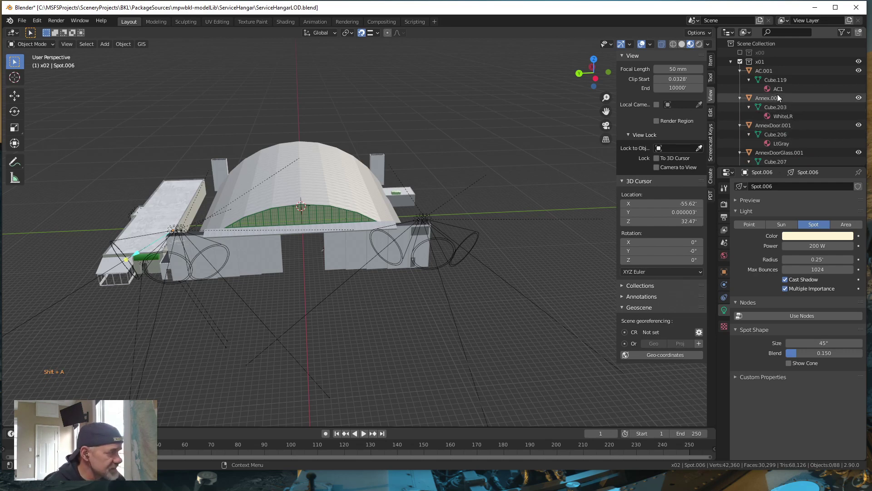
key("a")
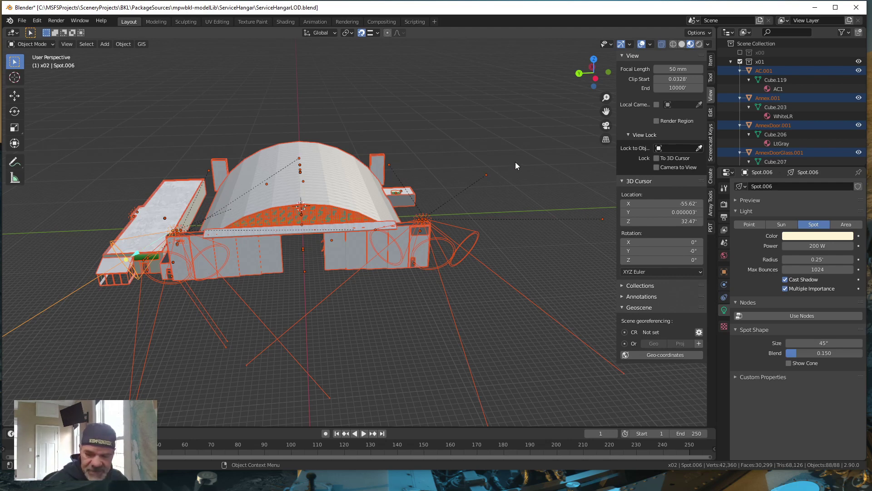
key("shift")
key("shift+d")
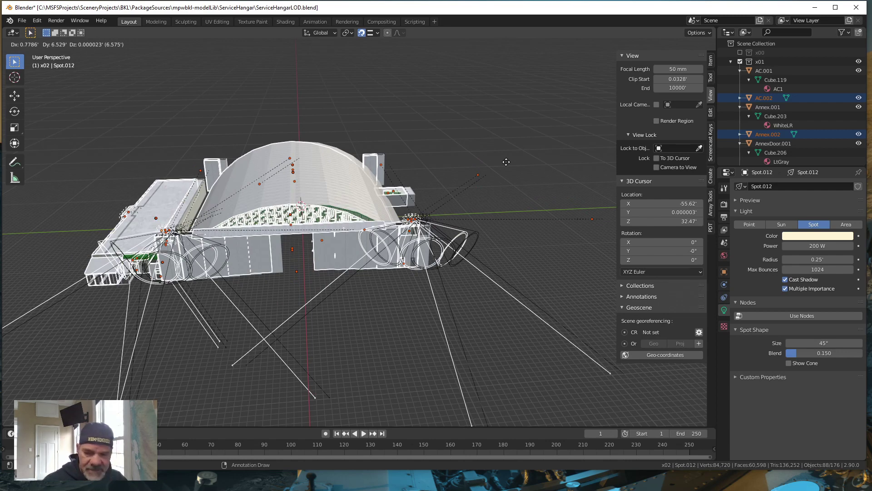
key("Escape")
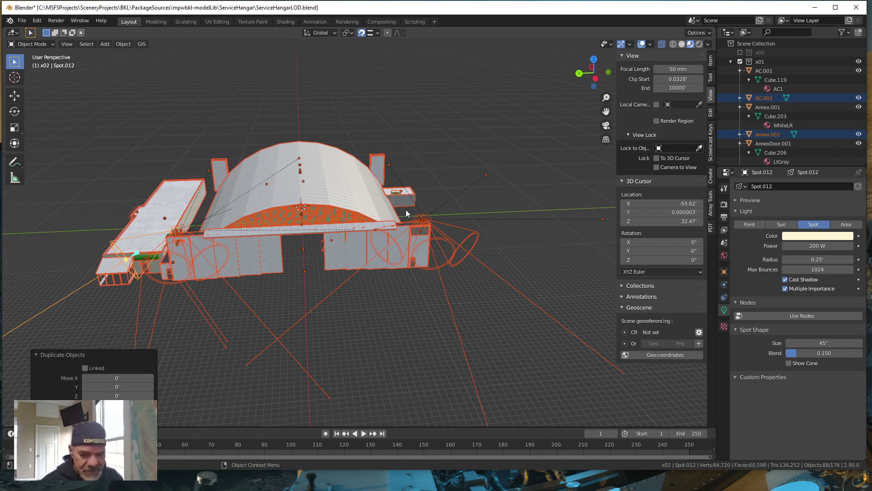
key("m")
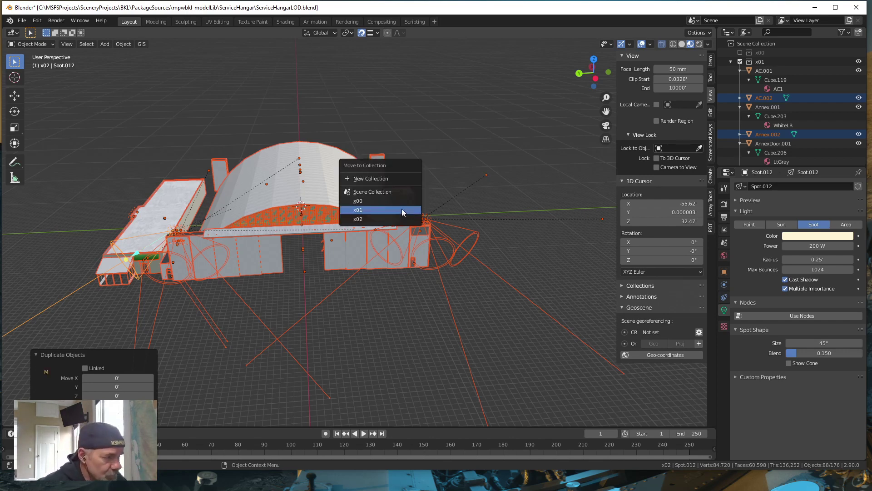
left_click(359, 219)
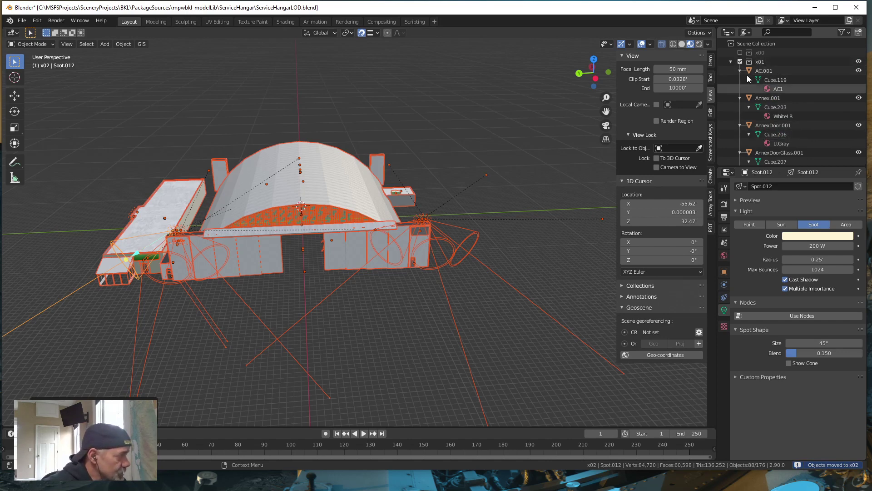
Exclude the x01 collection from the view layer and make x02 the active collection
left_click(730, 61)
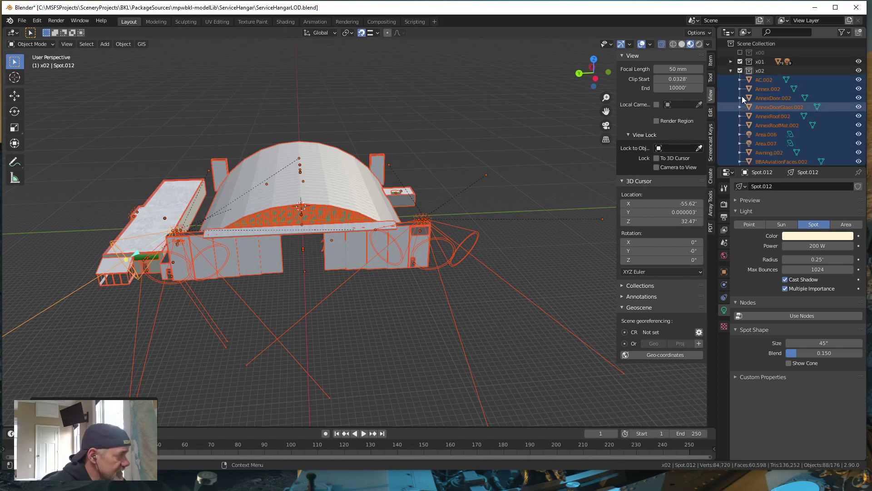
left_click(740, 61)
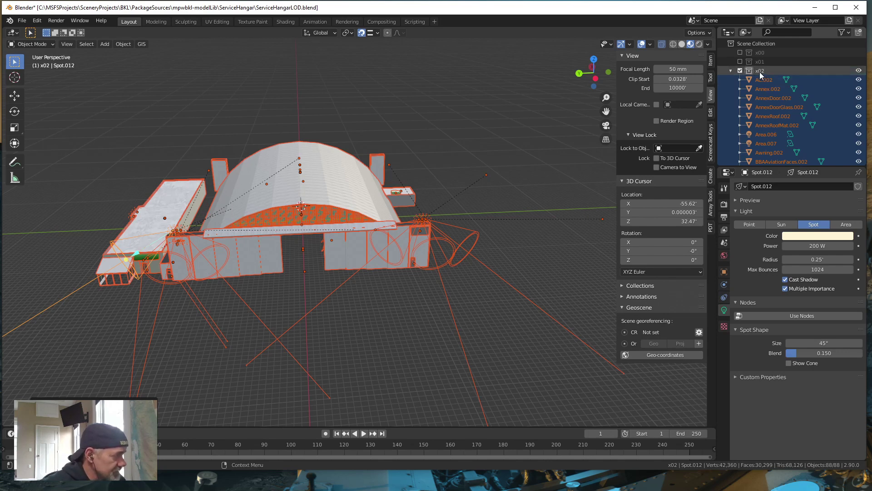
scroll(772, 118, "down", 3)
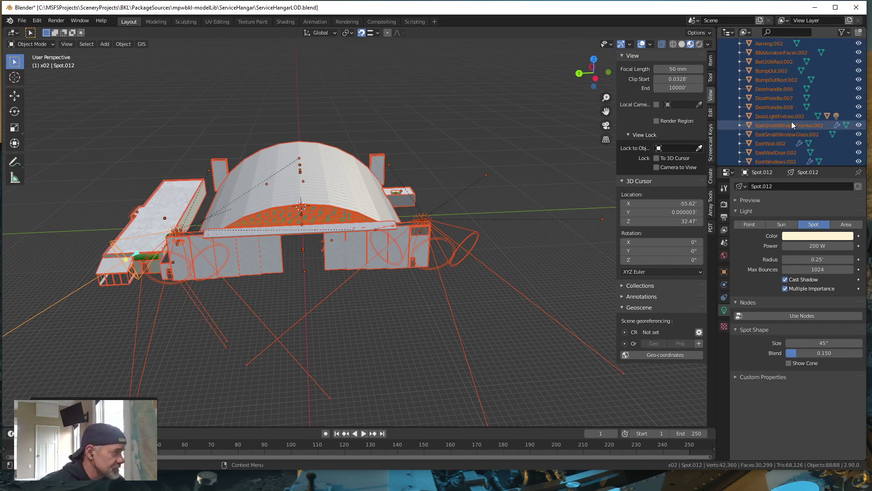
scroll(777, 121, "up", 3)
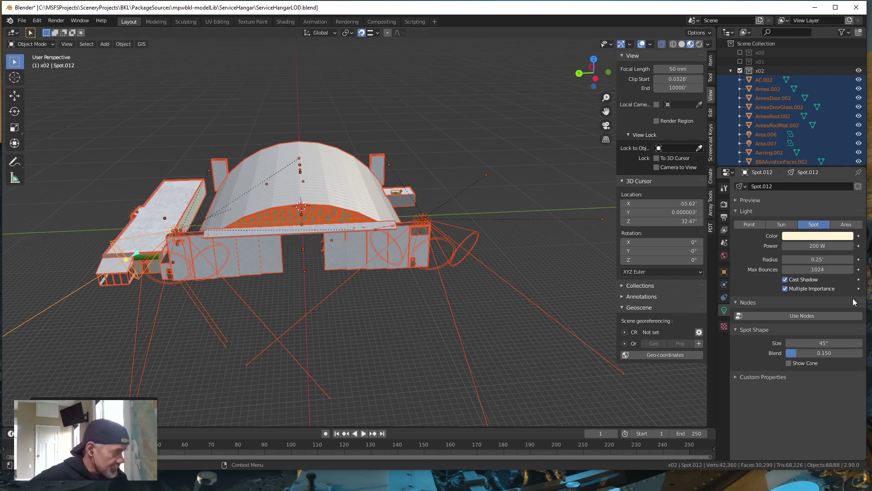
left_click(767, 70)
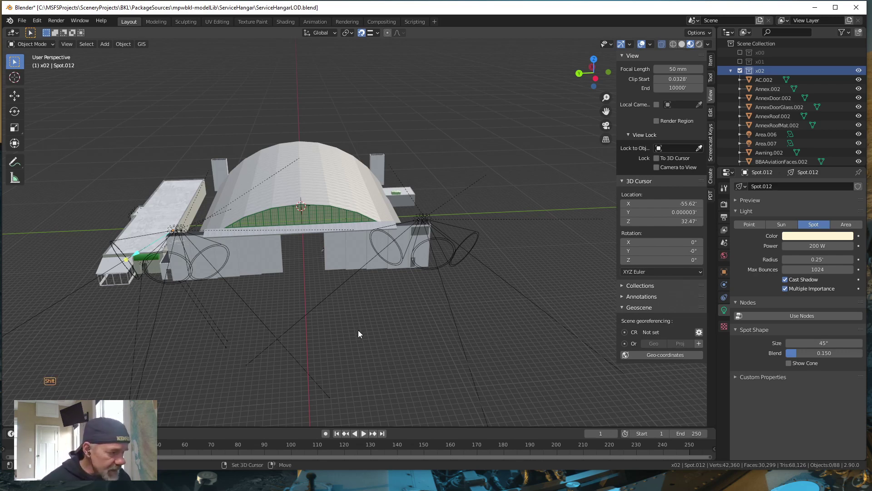
Examine the x02 hangar from several angles, close up and far away, to judge which details matter at a distance
middle_click_drag(358, 330, 454, 322)
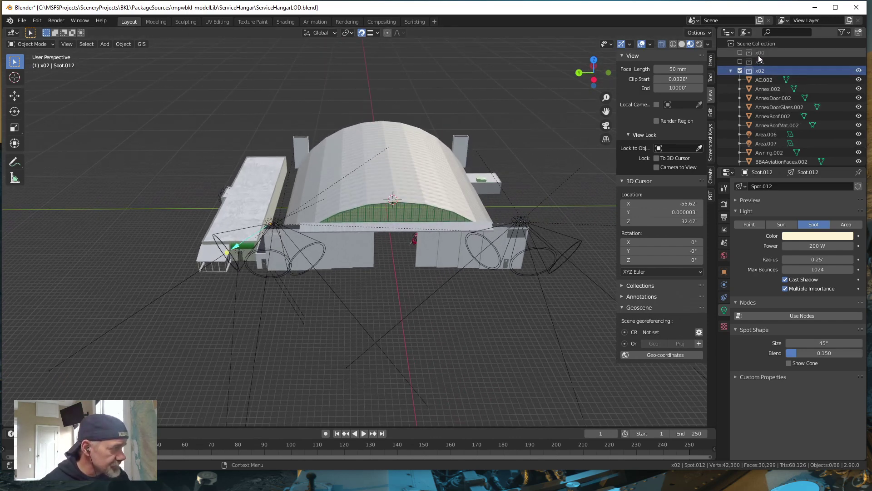
middle_click_drag(339, 322, 358, 315)
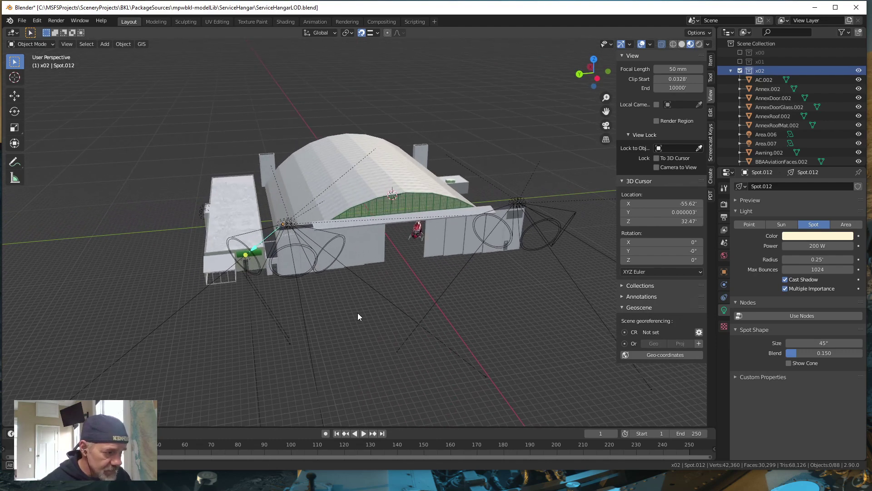
scroll(286, 279, "up", 5)
scroll(287, 304, "down", 8)
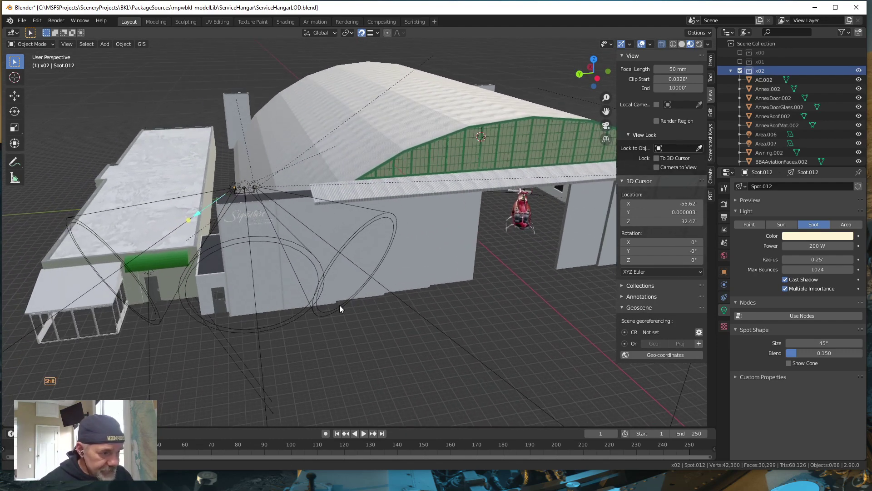
scroll(344, 296, "down", 6)
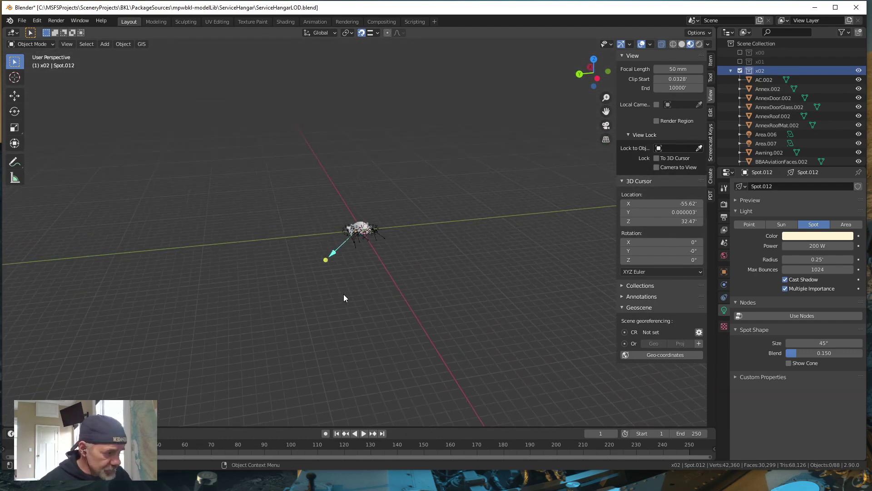
scroll(344, 297, "down", 1)
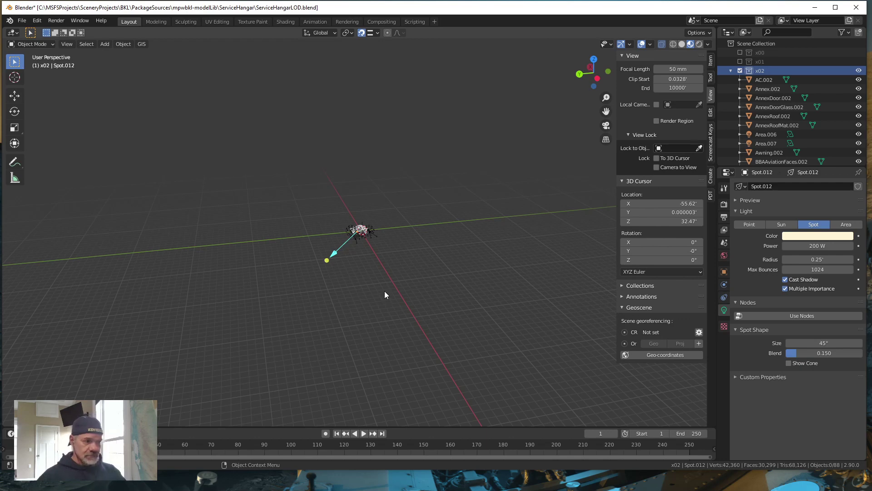
mouse_move(377, 252)
middle_mouse_down()
mouse_move(529, 263)
mouse_move(549, 247)
mouse_move(478, 285)
mouse_move(380, 280)
mouse_move(380, 263)
middle_mouse_up()
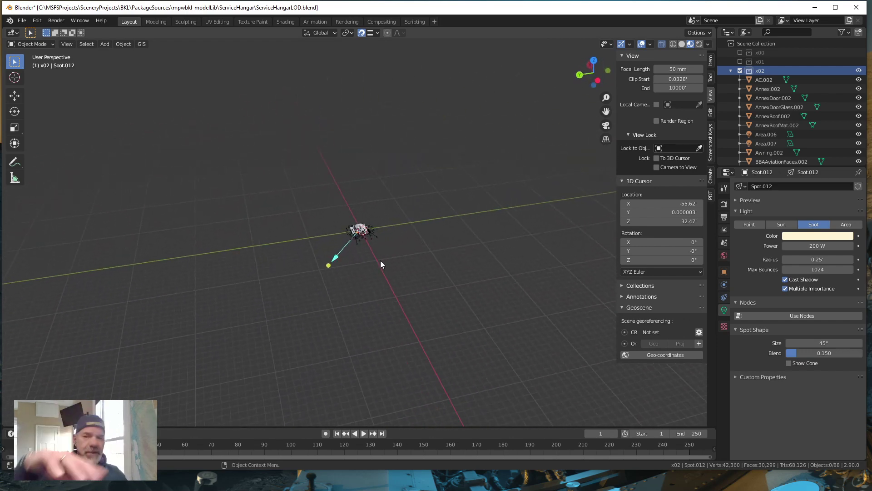
scroll(365, 275, "up", 6)
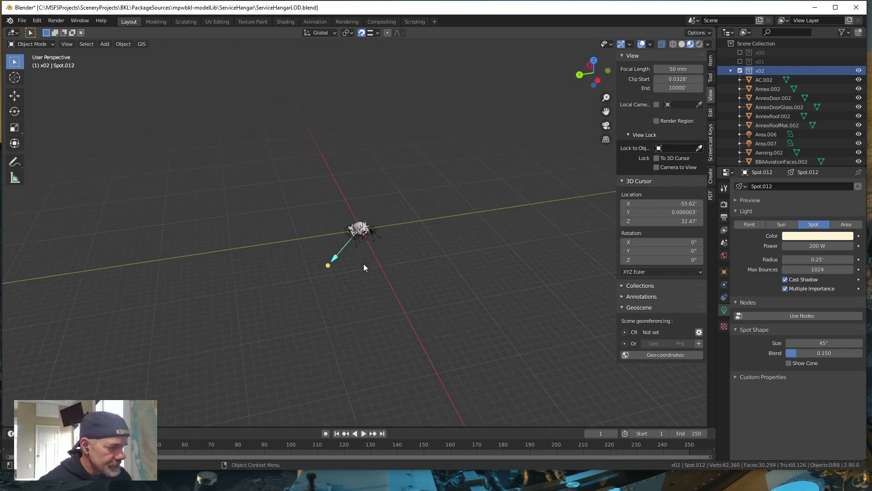
scroll(368, 260, "up", 8)
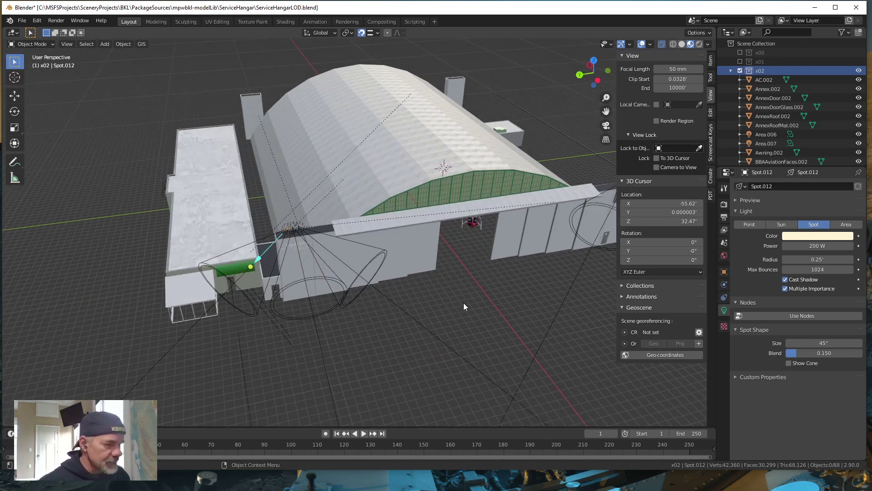
Delete the Signature script logo face from the front hangar wall in the x02 collection
left_click(294, 247)
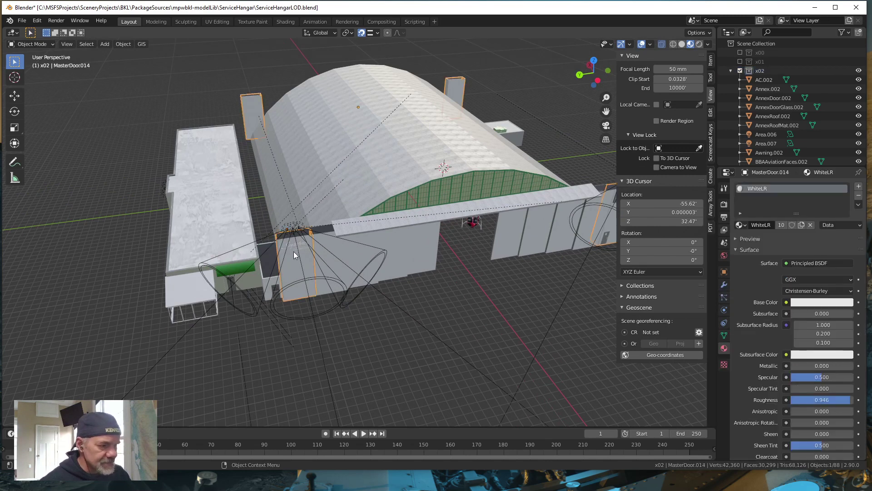
left_click(291, 256)
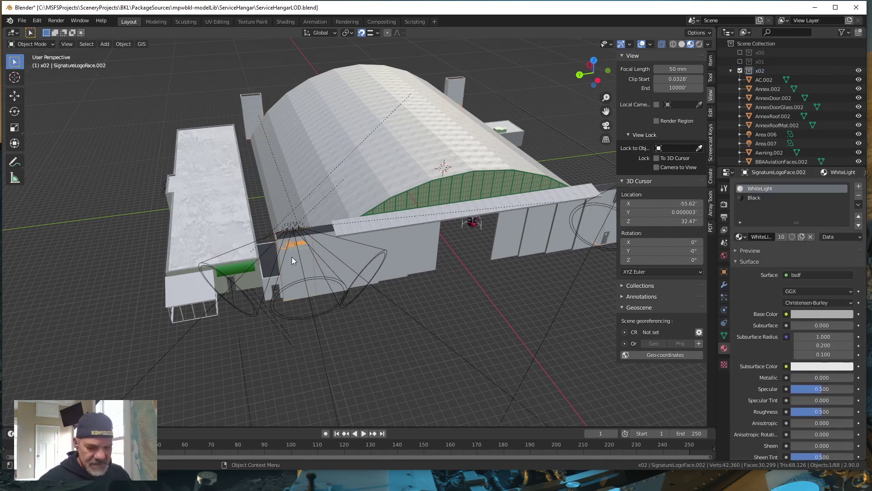
key("KP_Decimal")
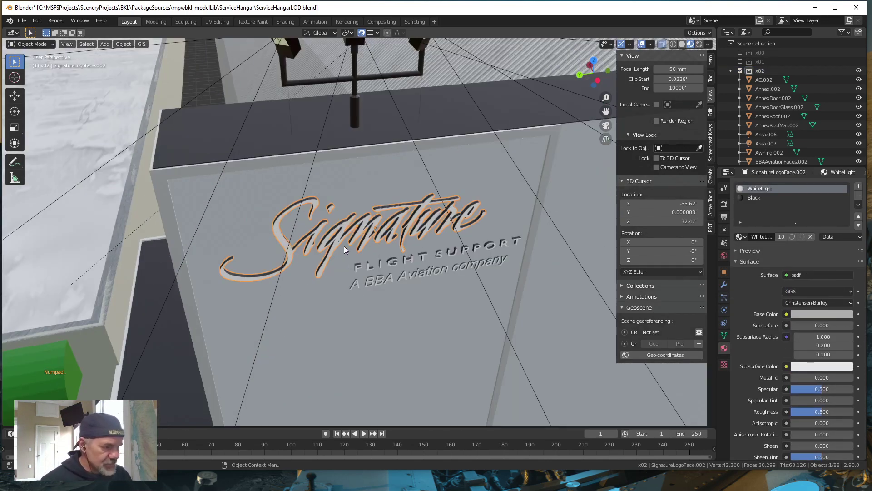
key("Delete")
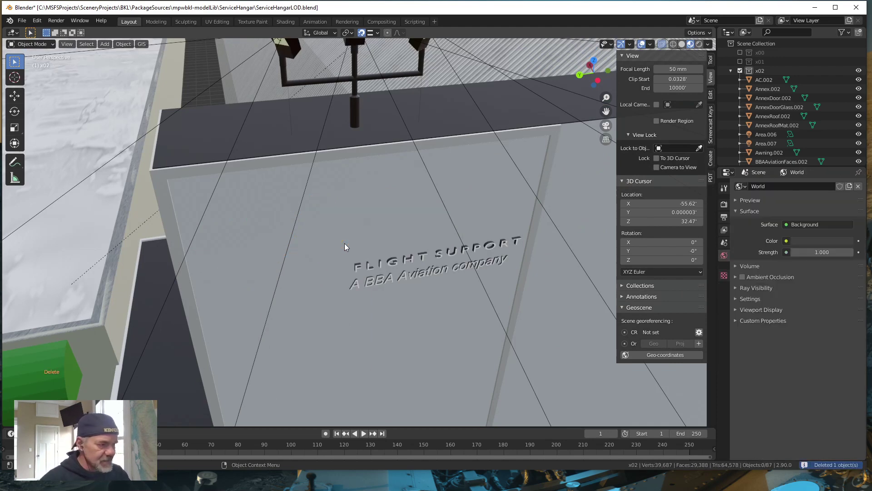
Delete the FLIGHT SUPPORT and A BBA Aviation company lettering from the front hangar wall, and select the x02 collection
left_click(368, 270)
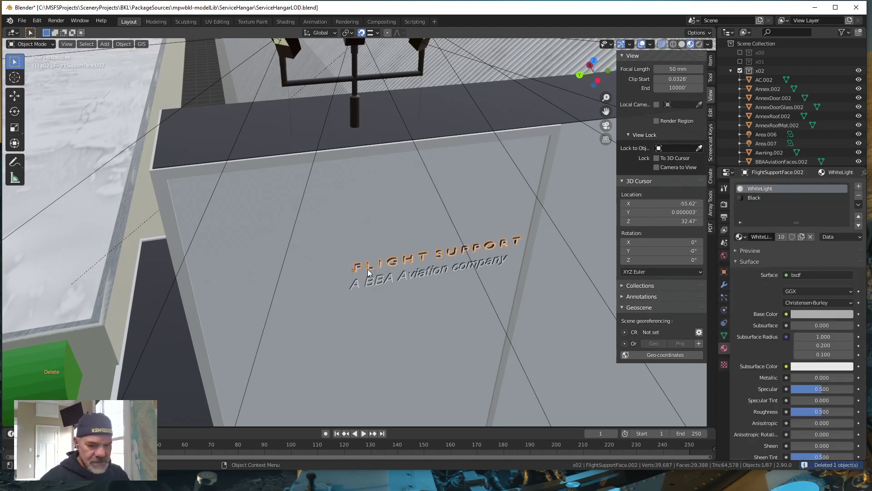
key("Delete")
left_click(372, 285)
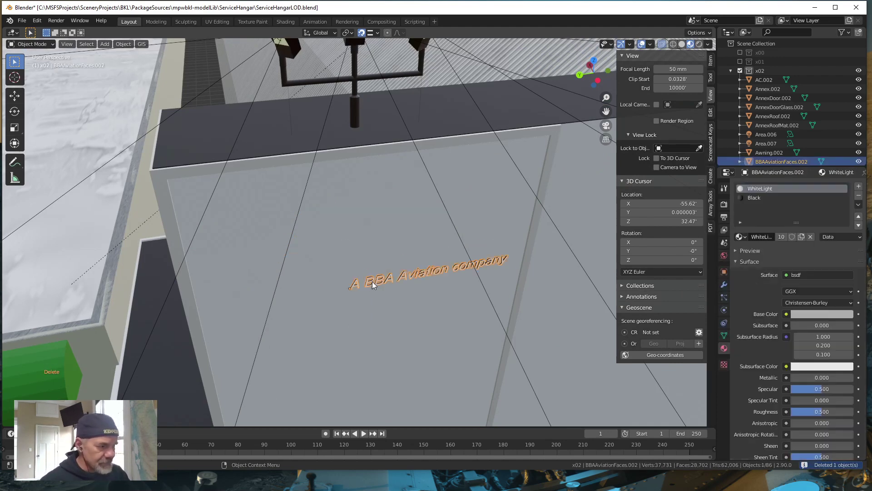
key("Delete")
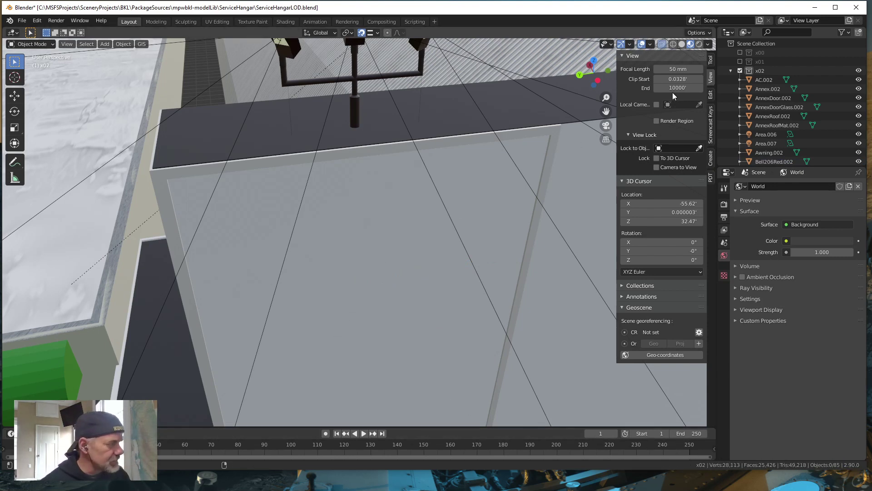
left_click(763, 70)
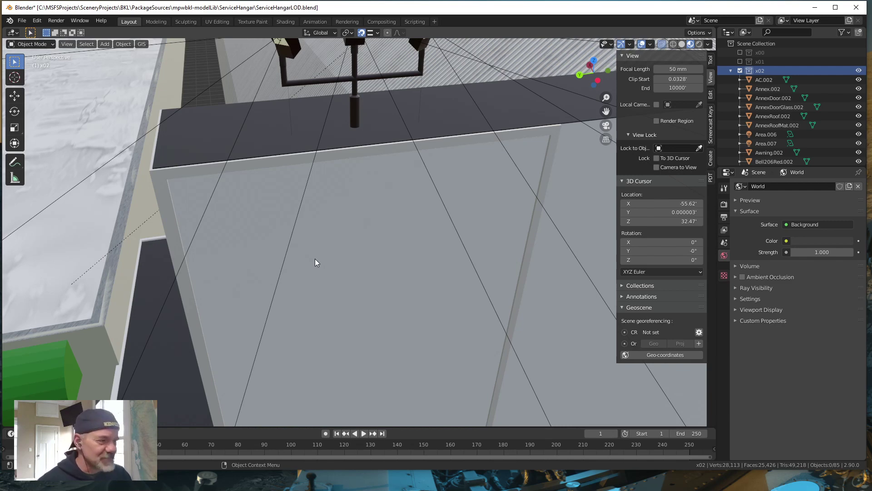
Delete the bronze light mast above the front wall at the annex end, keeping its three lamp heads
scroll(316, 263, "down", 2)
scroll(317, 262, "down", 2)
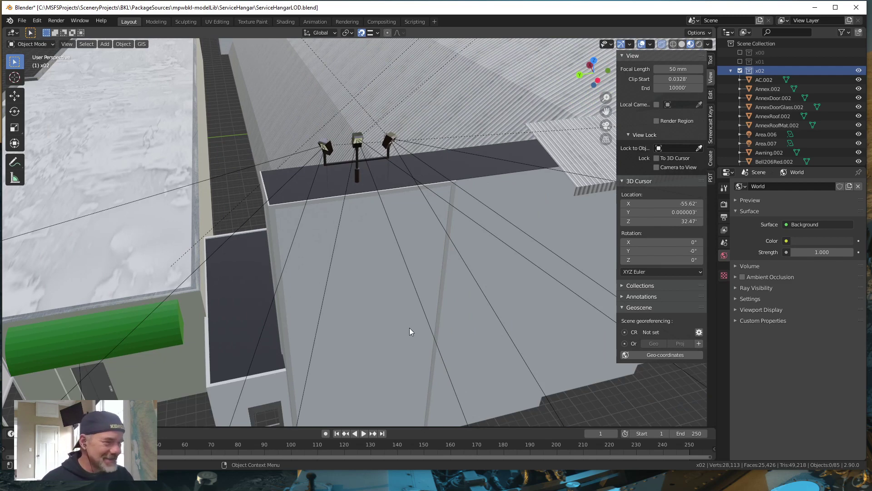
mouse_move(382, 290)
middle_mouse_down()
mouse_move(386, 277)
mouse_move(390, 284)
middle_mouse_up()
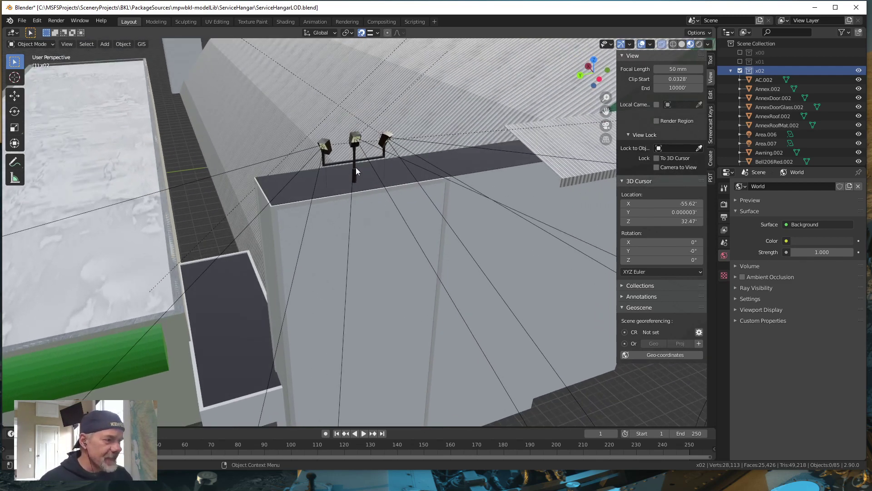
middle_click_drag(361, 225, 363, 222)
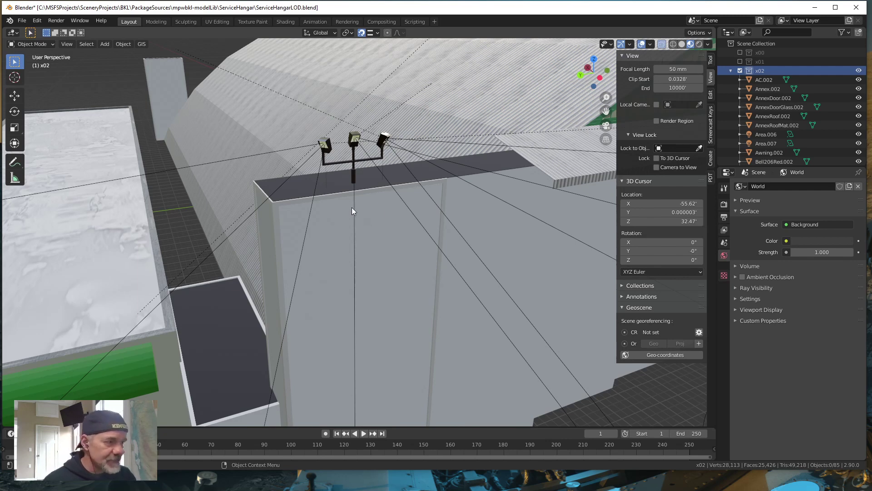
scroll(397, 278, "down", 10)
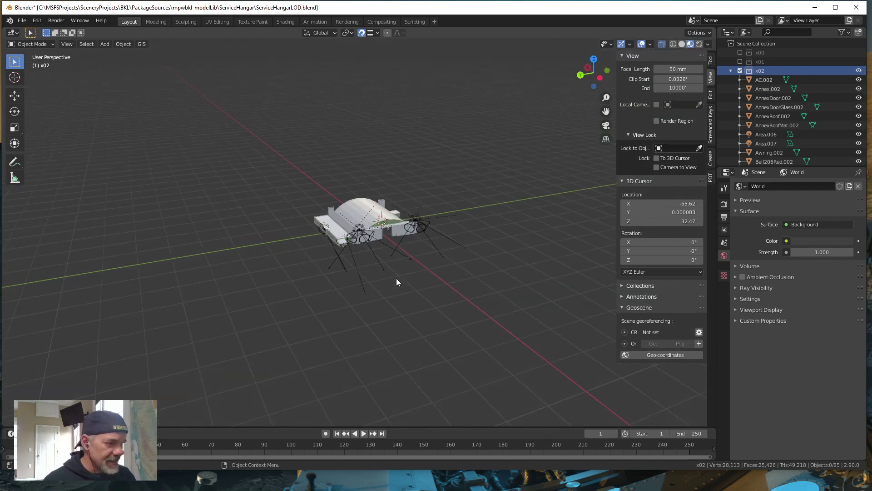
scroll(396, 282, "down", 1)
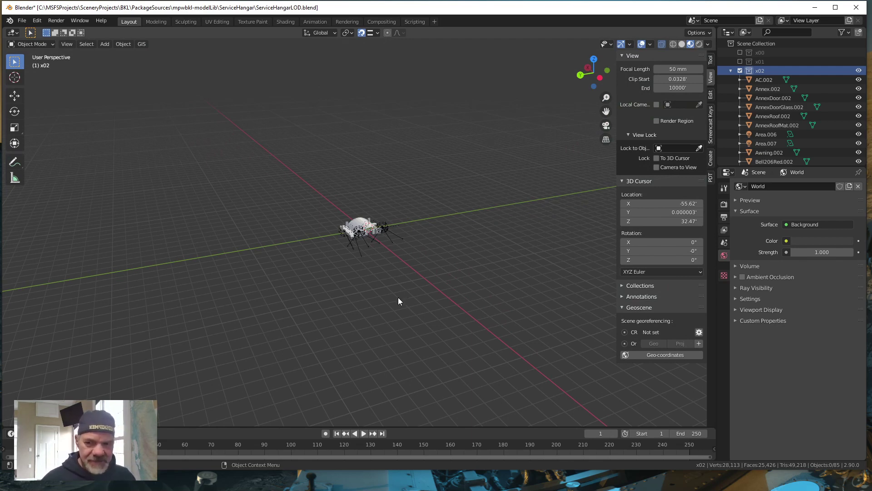
scroll(398, 298, "up", 10)
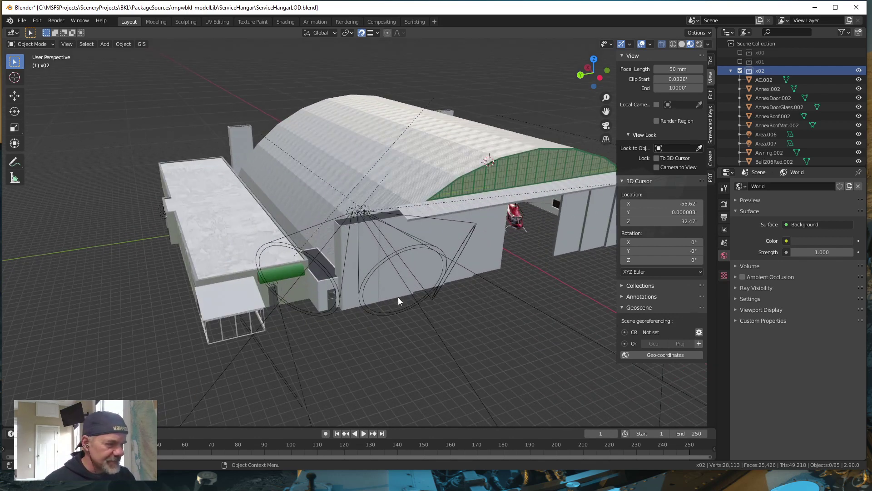
scroll(398, 300, "up", 5)
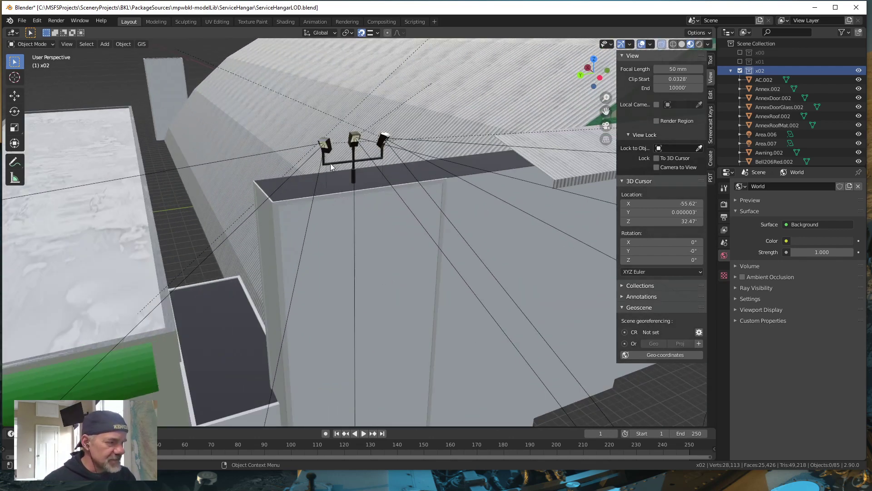
left_click(330, 163)
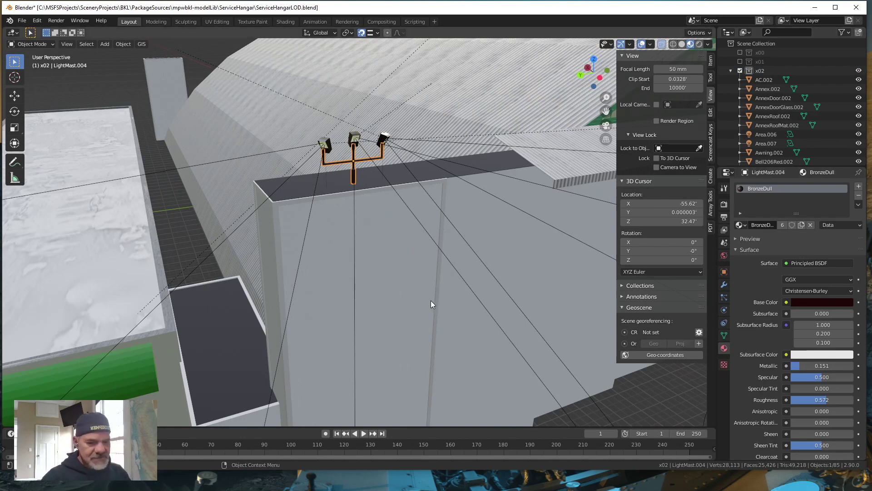
key("Delete")
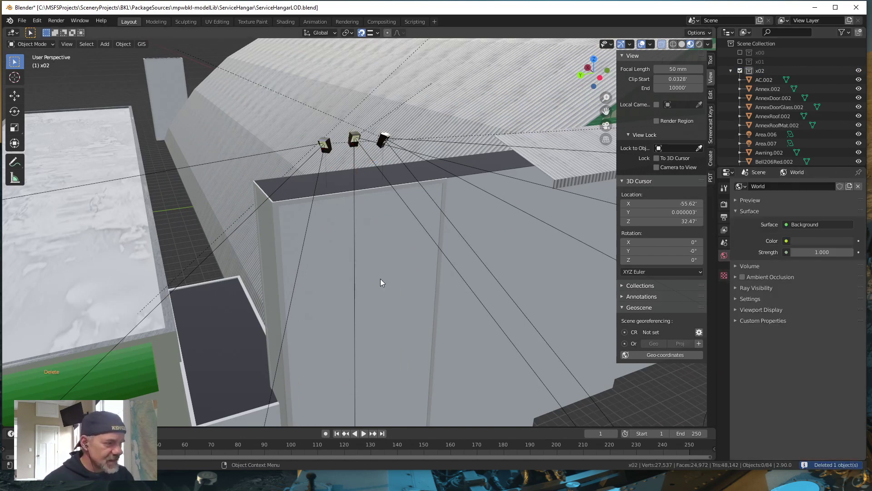
Delete the matching light mast at the opposite front corner, above the dark window, keeping its lamp heads
middle_click_drag(380, 279, 603, 301)
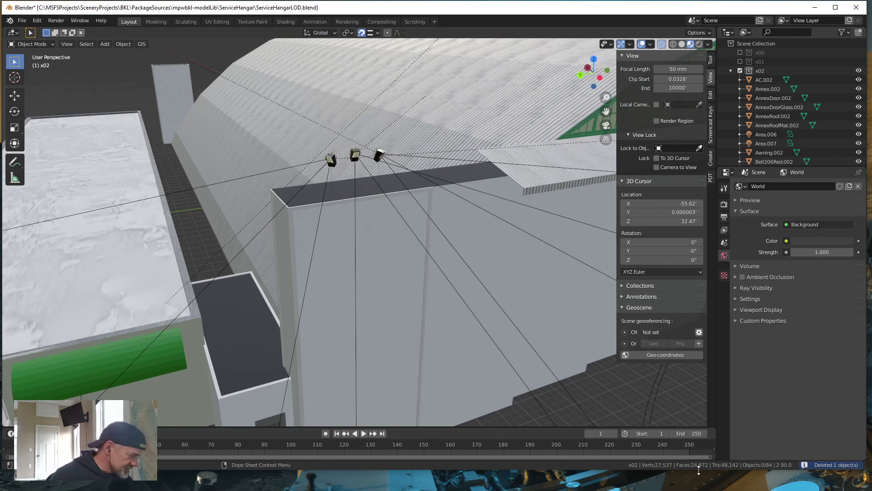
scroll(369, 209, "down", 2)
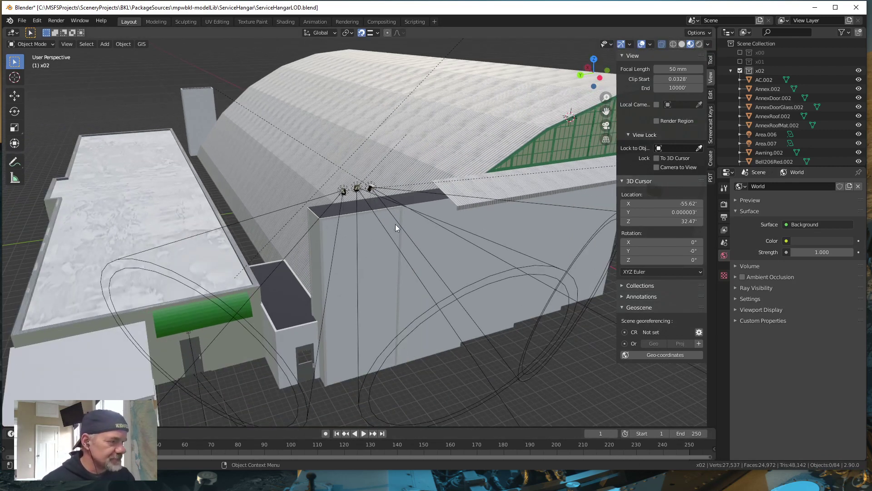
middle_click_drag(487, 243, 130, 277)
middle_click_drag(557, 237, 506, 238)
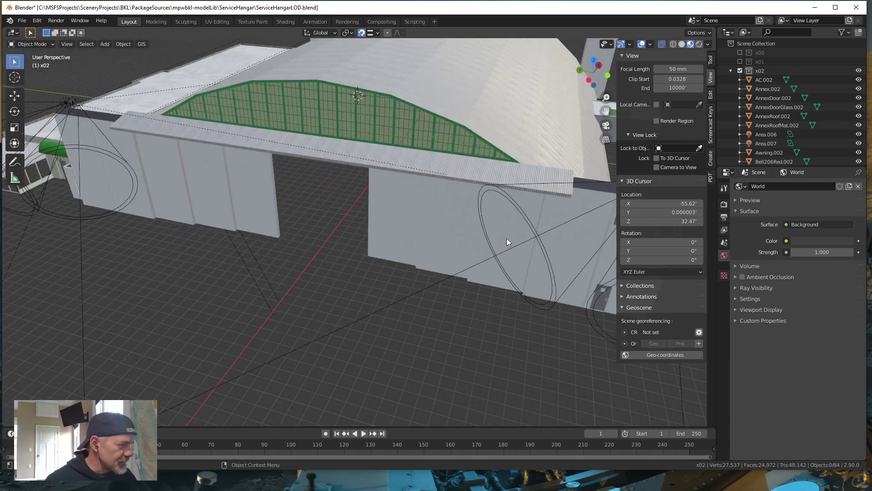
middle_click_drag(409, 205, 97, 197, "shift")
scroll(242, 179, "up", 4)
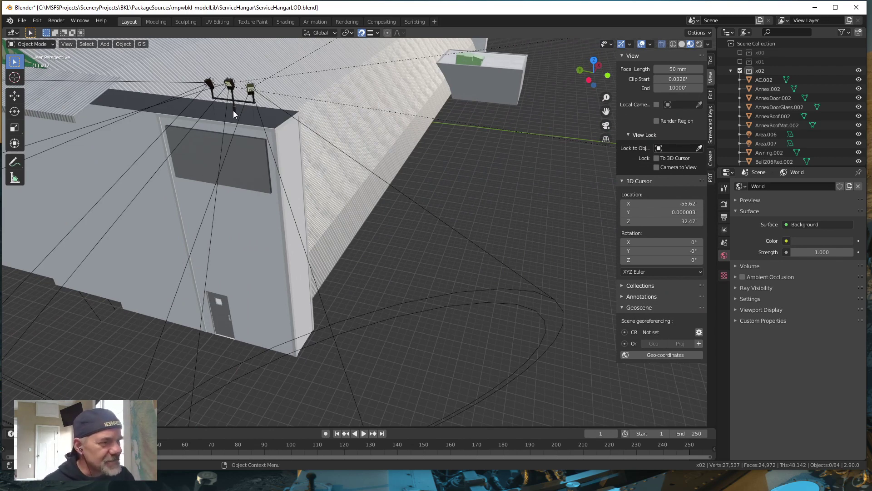
left_click(235, 111)
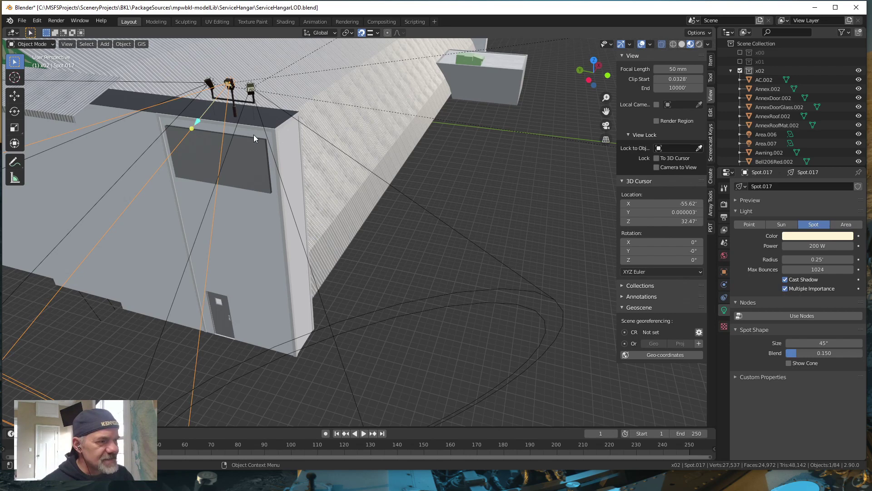
left_click(236, 114)
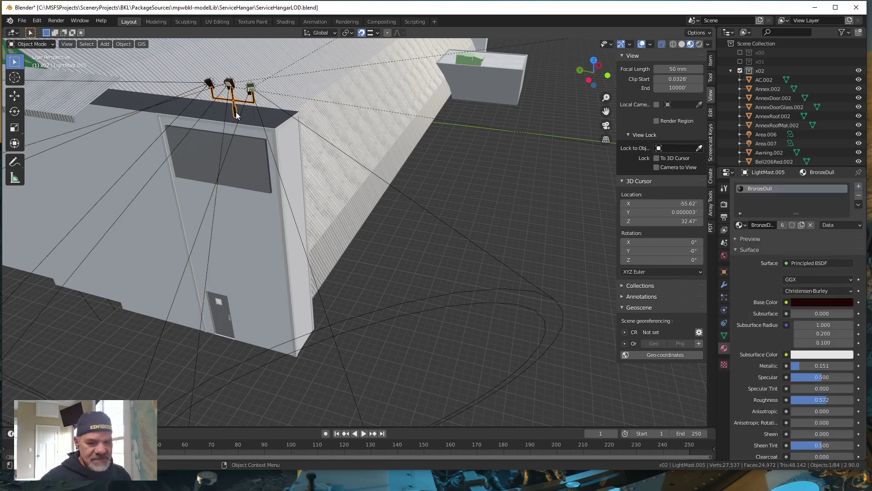
key("Delete")
Examine the mastless corner, front wall and canopy from near and far to judge which remaining details matter at a distance
scroll(359, 200, "down", 1)
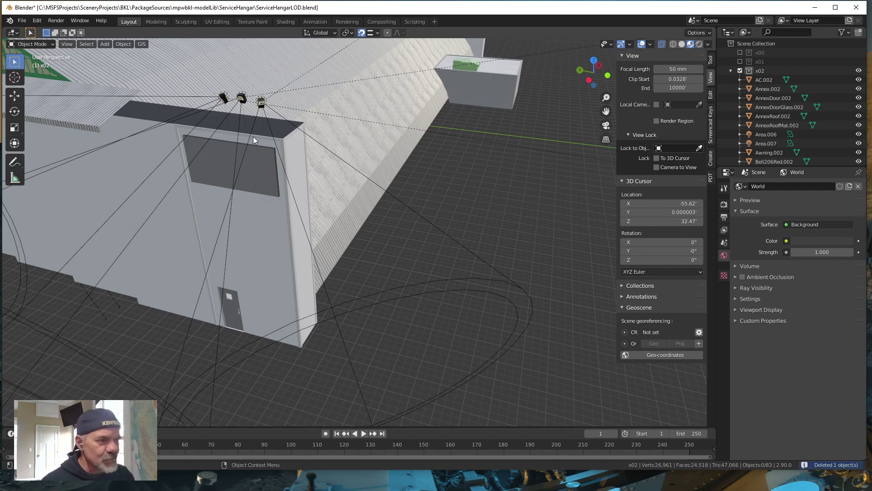
middle_click_drag(216, 202, 236, 194)
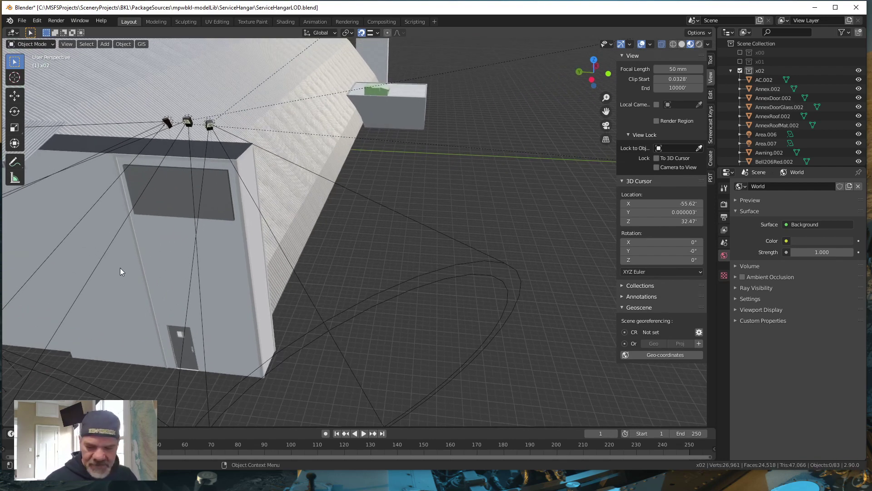
middle_click_drag(105, 241, 397, 198, "shift")
scroll(385, 216, "down", 2)
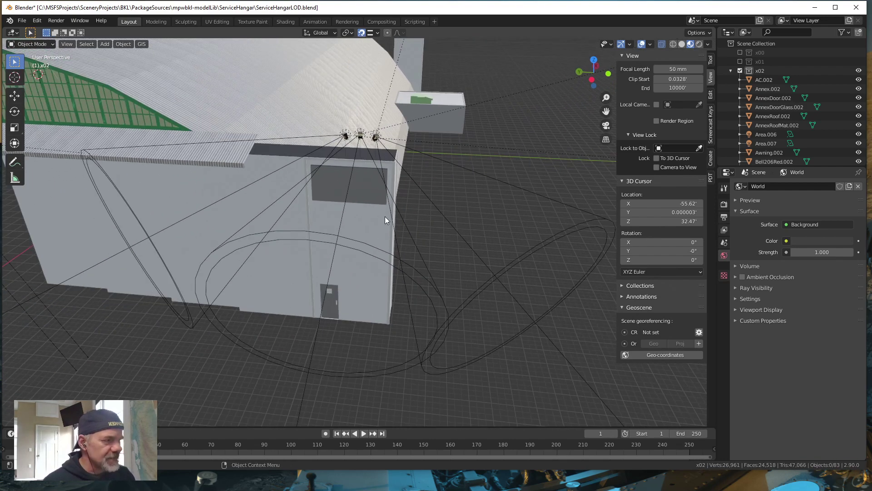
scroll(385, 216, "down", 10)
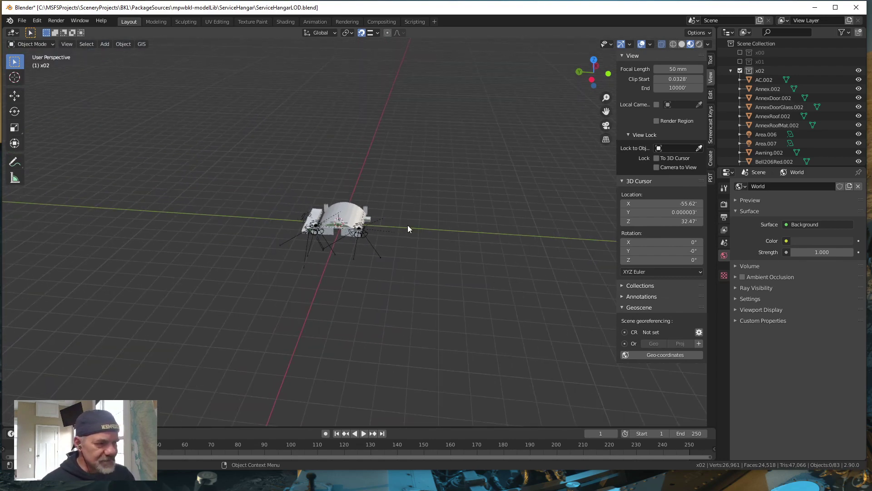
scroll(312, 230, "up", 1)
scroll(319, 232, "up", 8)
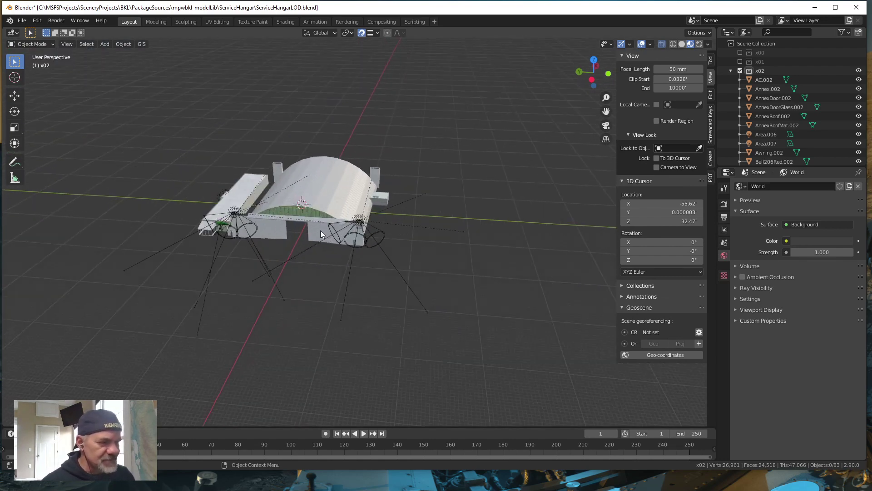
scroll(291, 227, "up", 2)
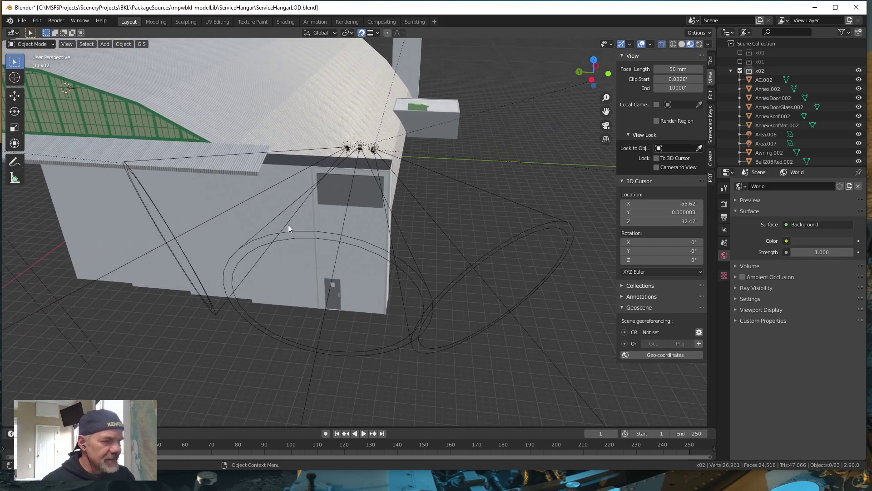
middle_click_drag(176, 214, 287, 240, "shift")
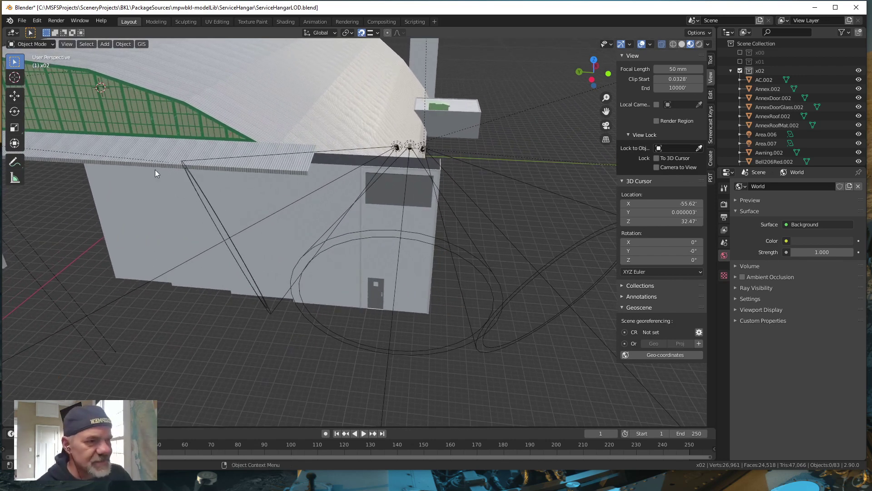
scroll(263, 189, "up", 4)
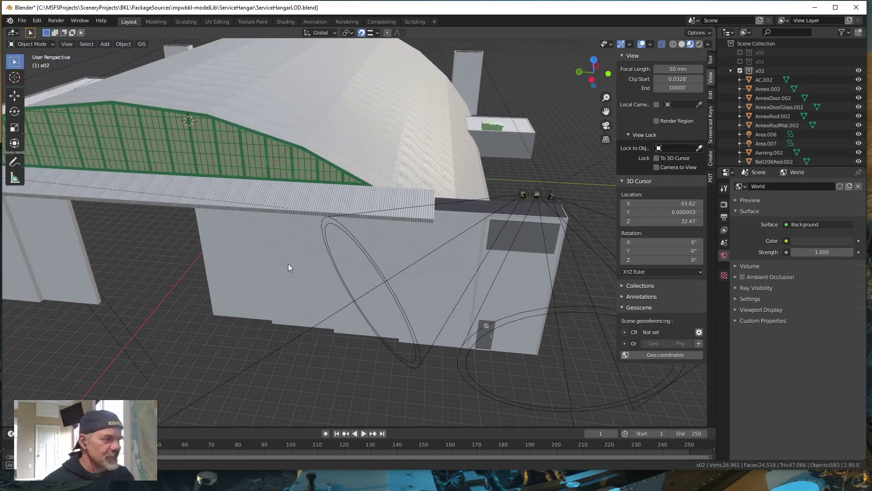
scroll(289, 267, "down", 6)
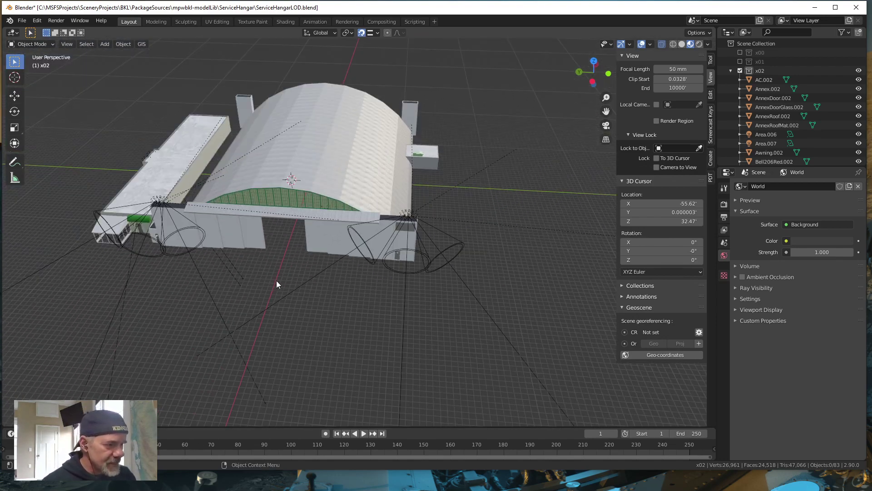
Delete the red Bell 206 helicopter inside the hangar doorway from the x02 collection
mouse_move(278, 285)
middle_mouse_down()
mouse_move(295, 268)
mouse_move(286, 269)
middle_mouse_up()
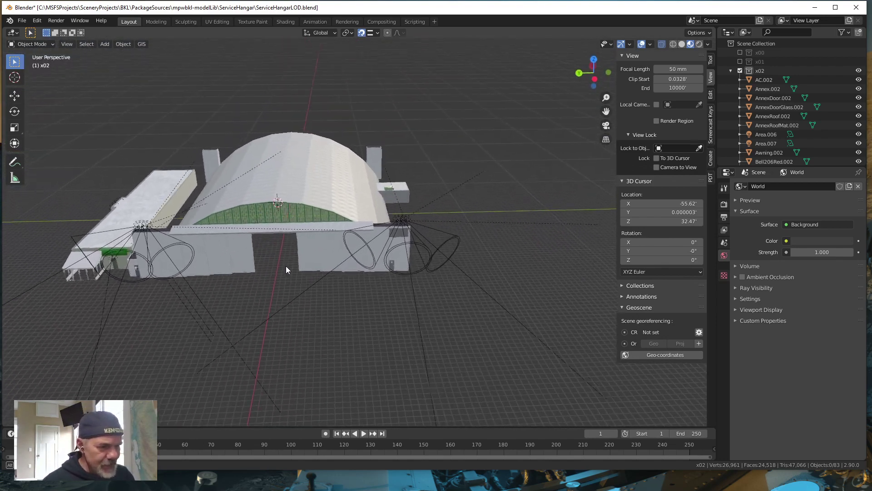
middle_click_drag(235, 318, 416, 269, "shift")
middle_click_drag(268, 274, 400, 209)
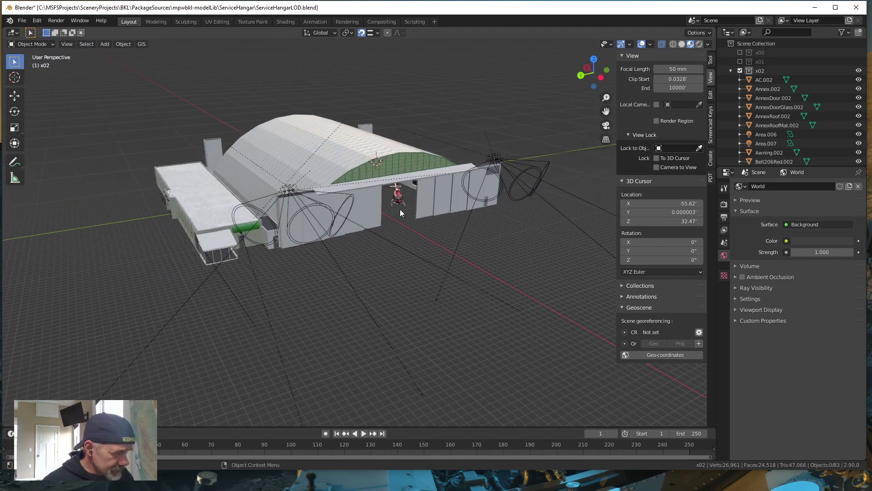
left_click(397, 200)
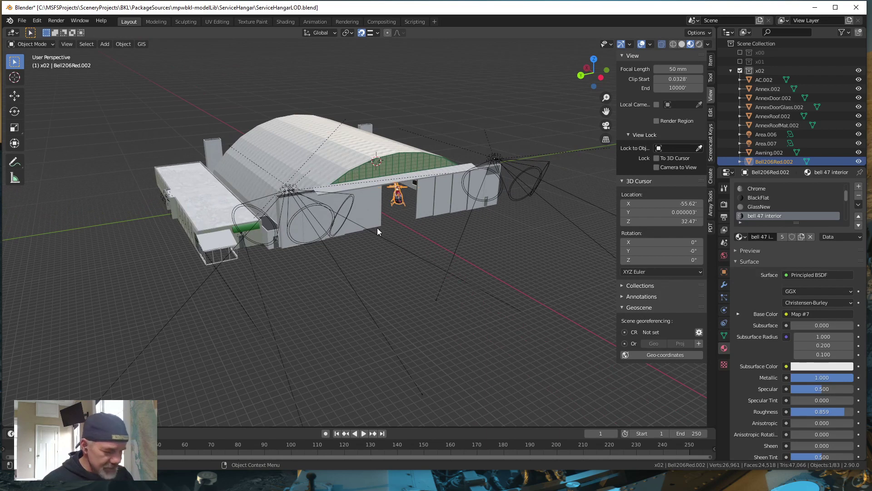
key("Delete")
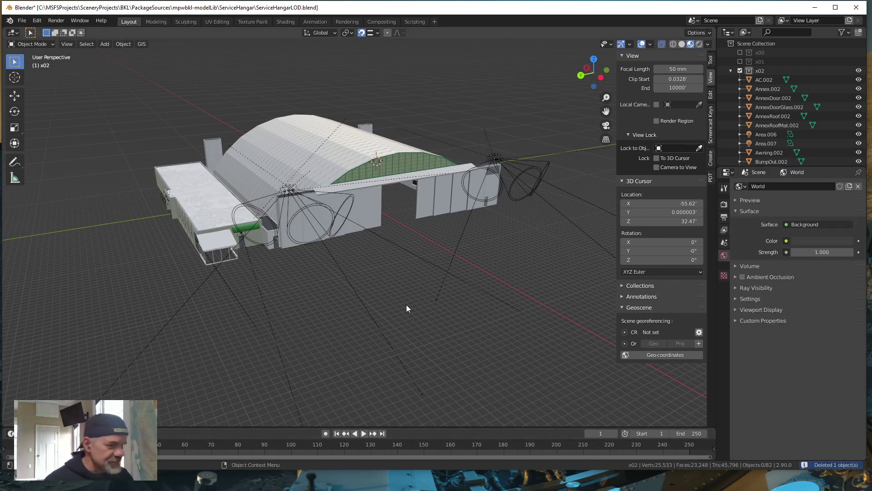
Examine the hangar front, its corrugated canopy and the green-framed window for further details to remove
middle_click_drag(333, 261, 318, 266)
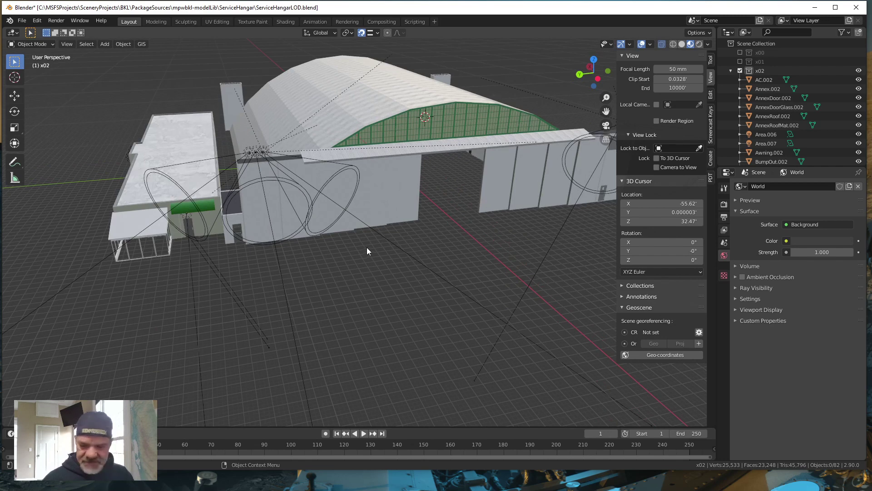
middle_click_drag(350, 201, 282, 308)
scroll(395, 287, "up", 3)
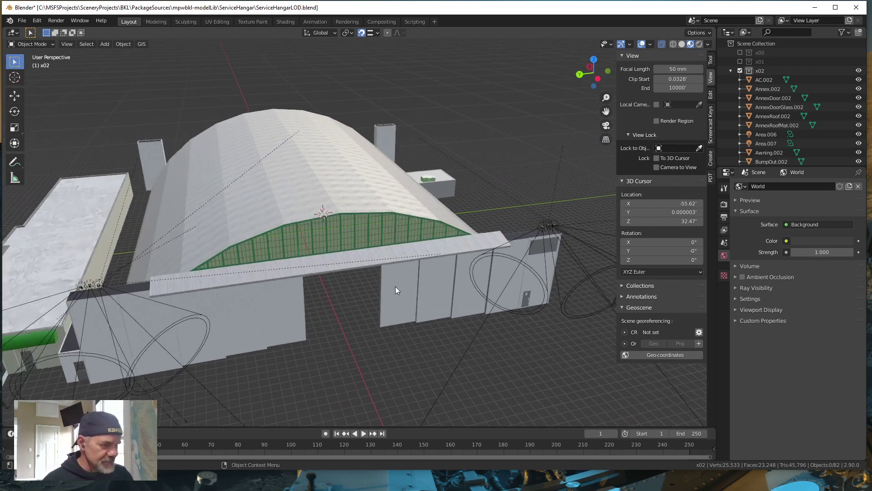
scroll(395, 289, "up", 2)
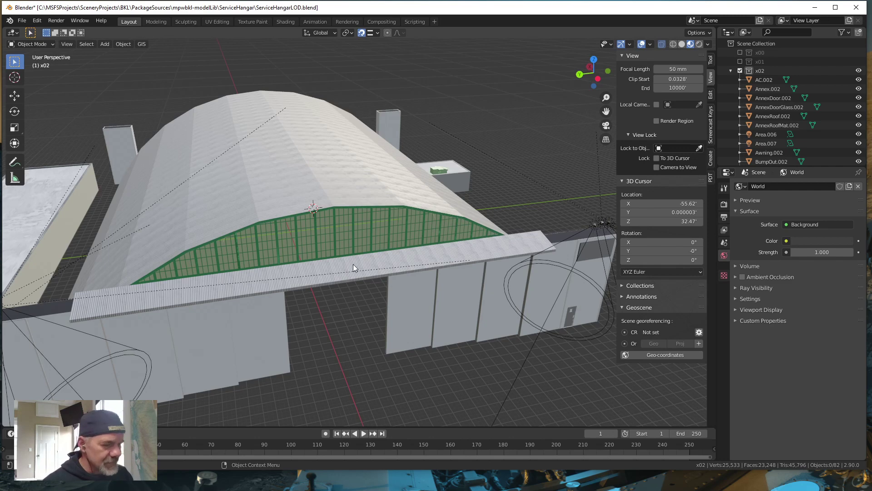
Compare the arched green window and corrugated canopy from far away and close up to judge which small details matter
middle_click_drag(312, 257, 316, 274)
middle_click_drag(310, 307, 314, 203)
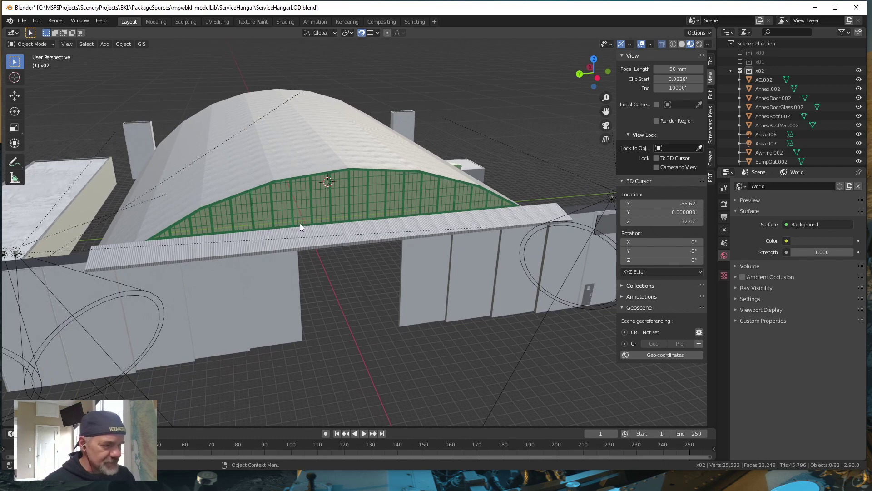
scroll(299, 226, "down", 10)
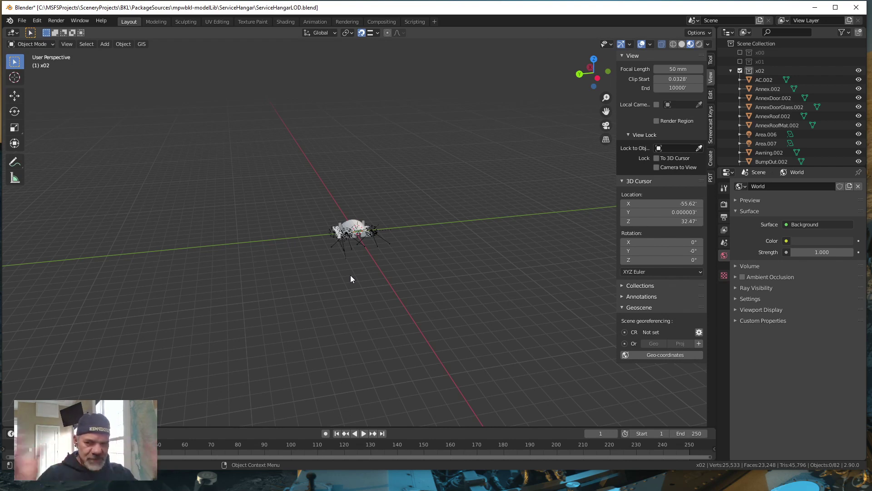
scroll(351, 276, "up", 2)
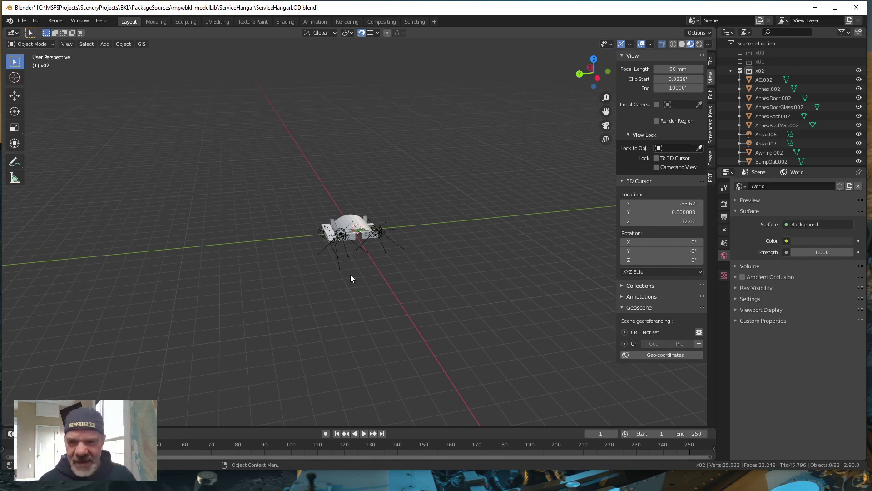
scroll(350, 277, "down", 4)
scroll(350, 278, "up", 15)
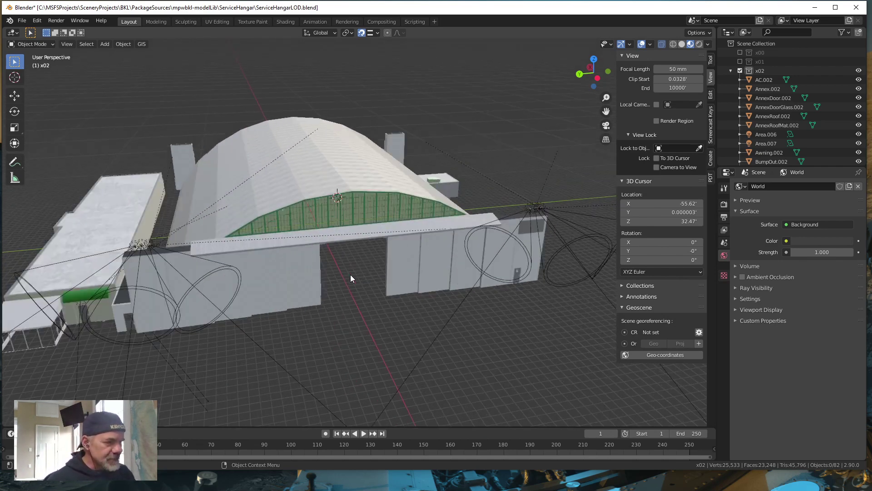
scroll(351, 275, "up", 8)
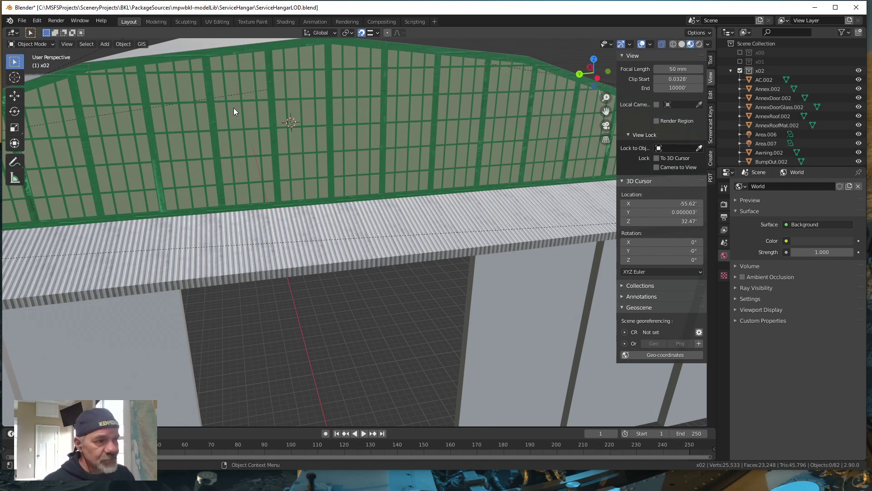
Delete the small glass panes, SmallestWindows.002, from the arched gable windows
scroll(233, 108, "down", 2)
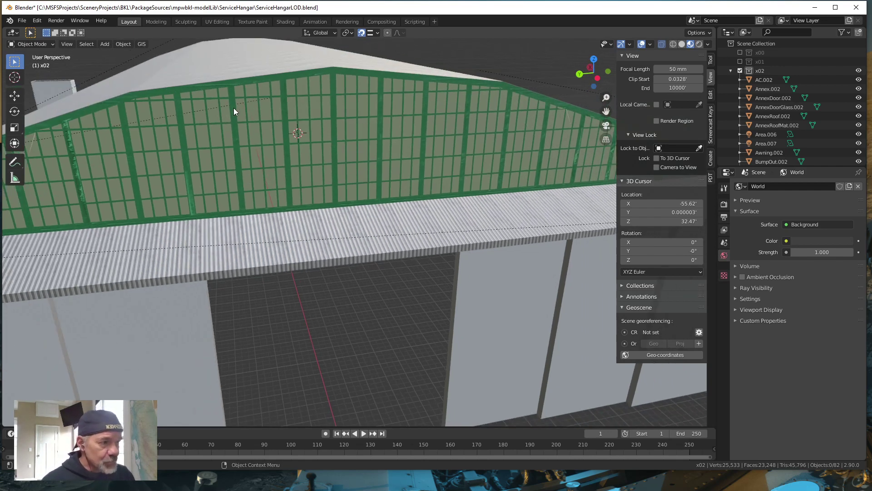
scroll(237, 111, "down", 4)
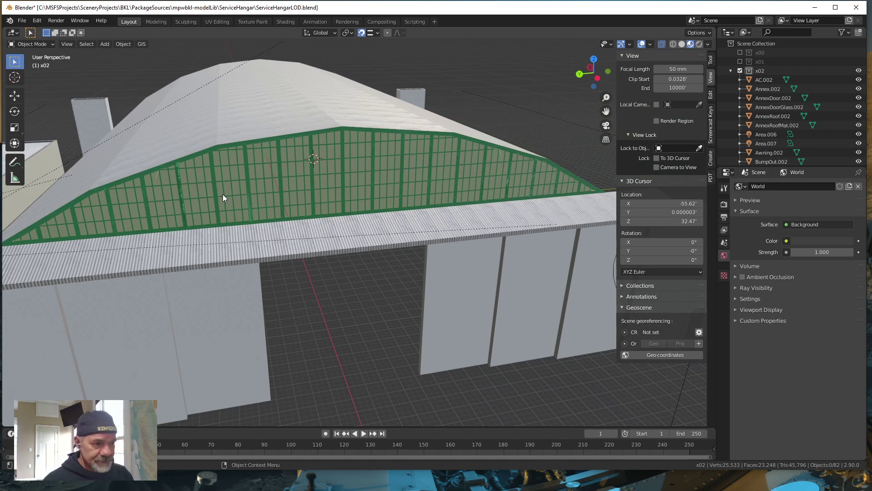
left_click(260, 177)
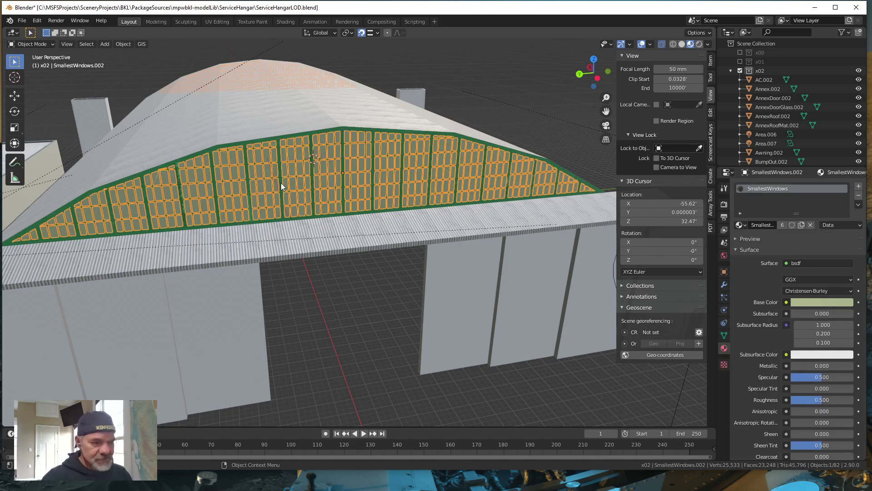
key("Delete")
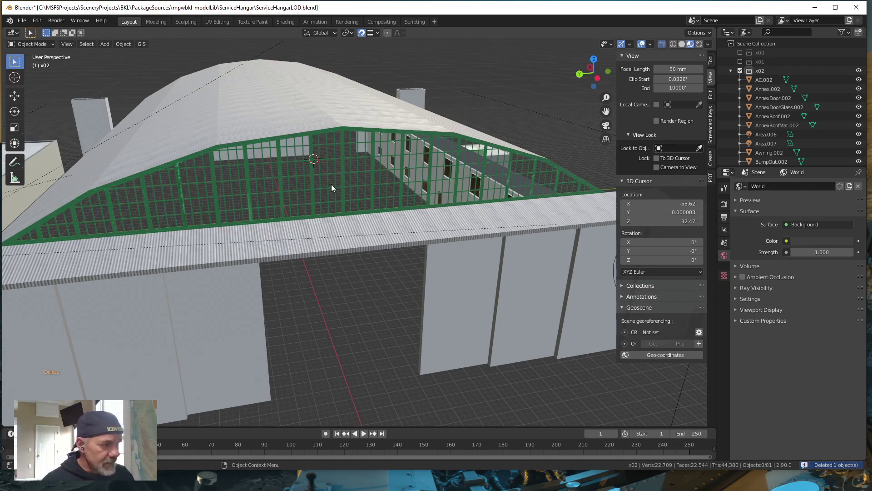
Delete the small glass panes, EastSmallWindowGlass.002, from the rectangular window band at the far end of the hangar
scroll(400, 187, "down", 3)
middle_click_drag(439, 197, 270, 224)
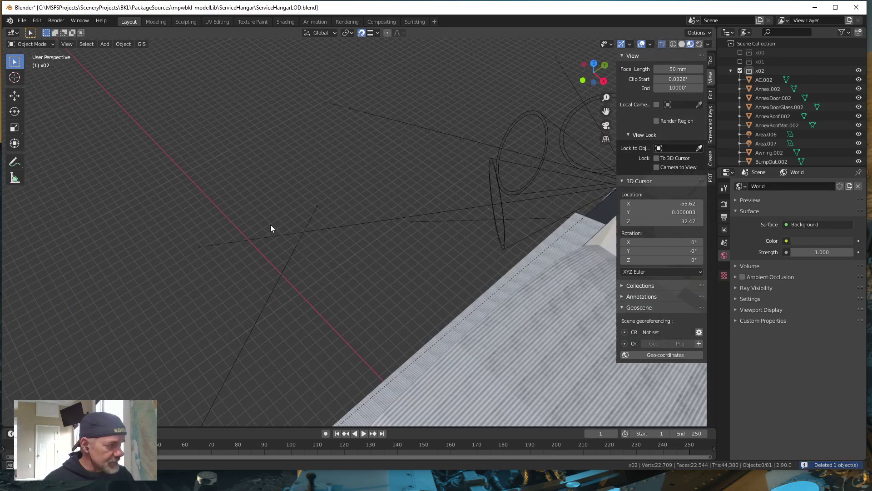
scroll(272, 221, "up", 5)
middle_click_drag(406, 326, 27, 159, "shift")
scroll(487, 277, "down", 4)
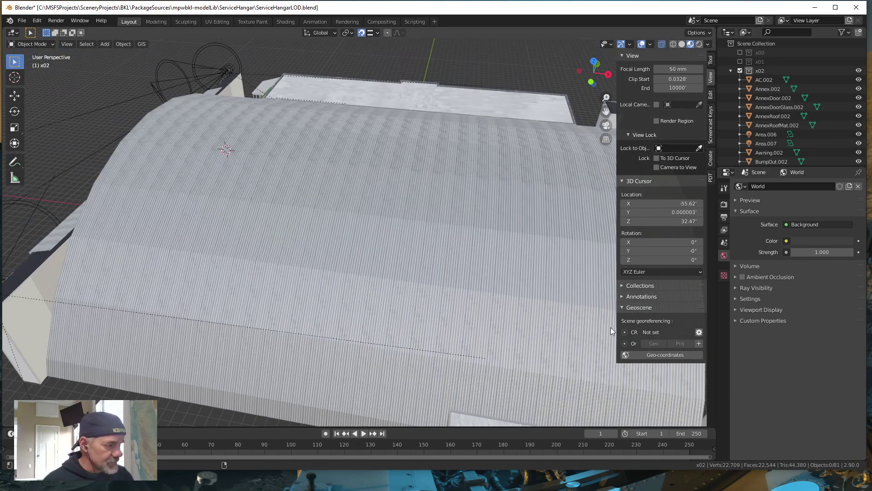
middle_click_drag(611, 327, 492, 291)
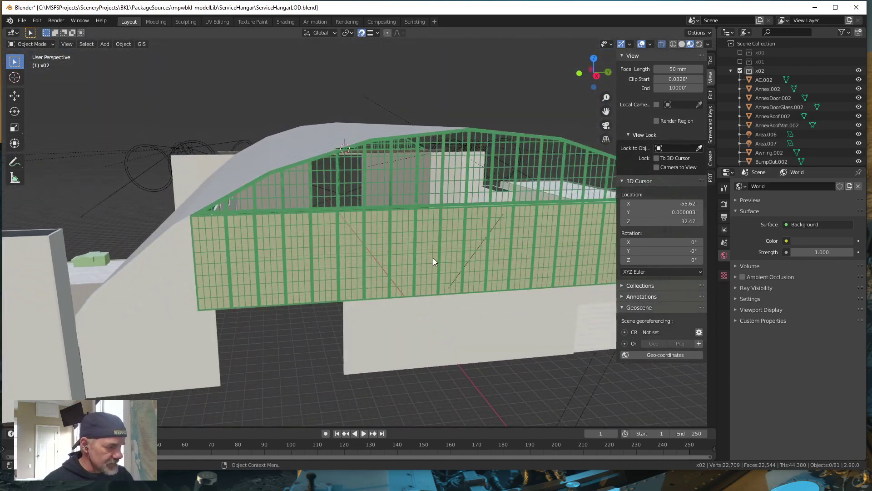
left_click(430, 246)
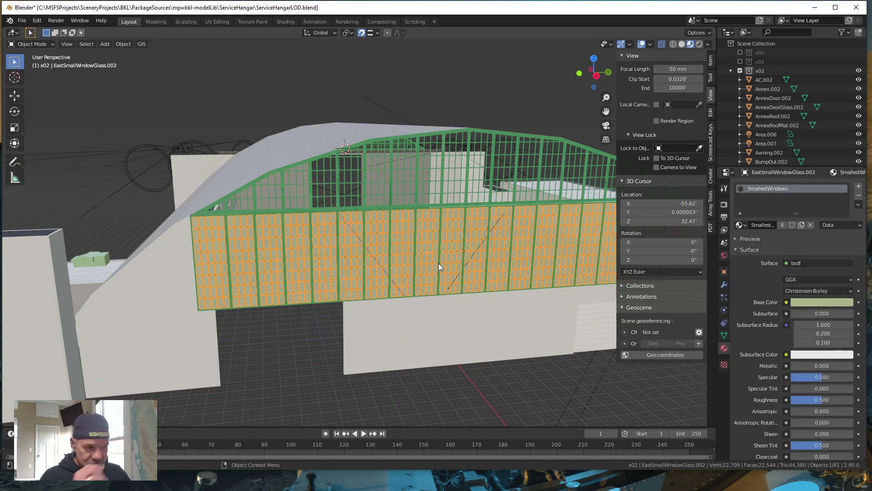
key("Delete")
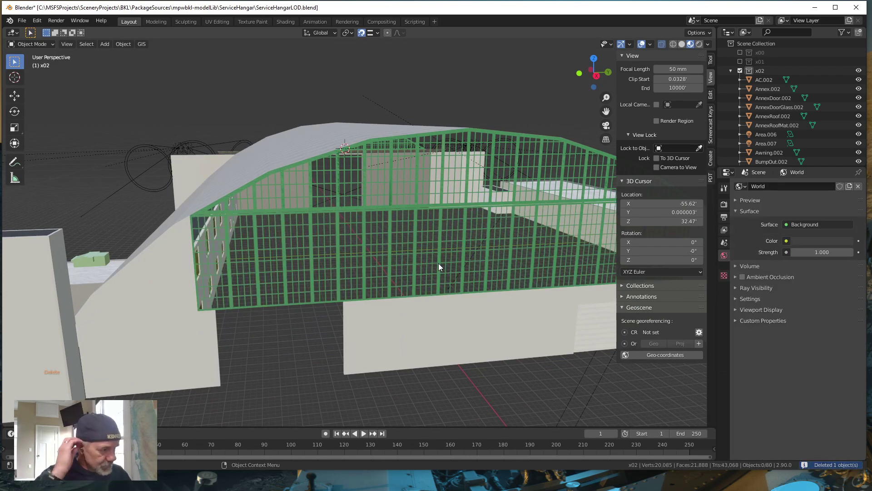
Delete the fine window grids EastSmallWindowFrames.002 and SmallestFrames.002, keeping the large green frame sections
left_click(377, 245)
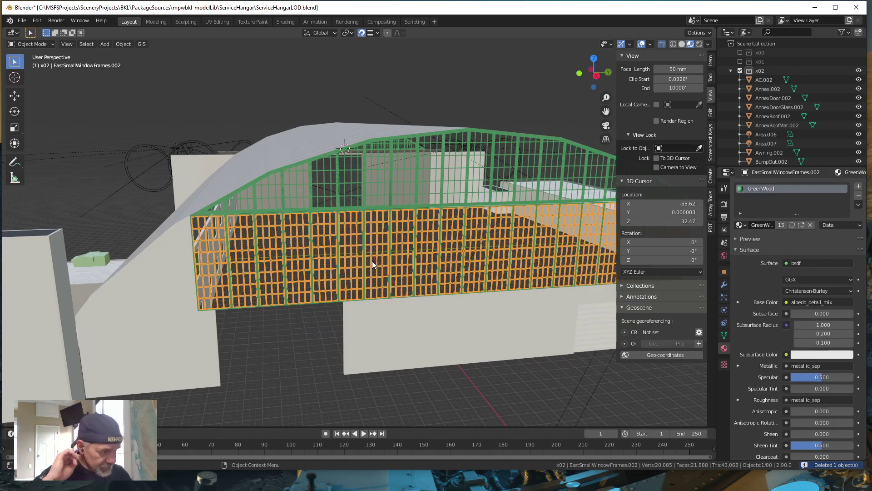
key("Delete")
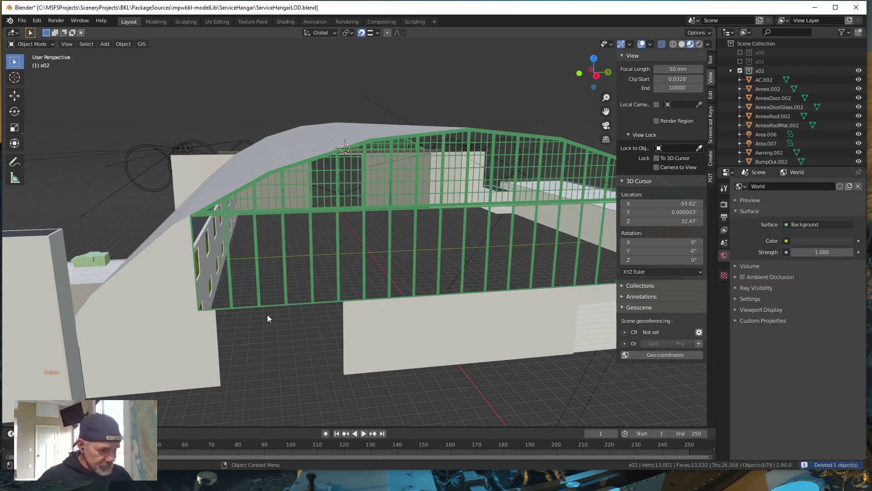
left_click(377, 182)
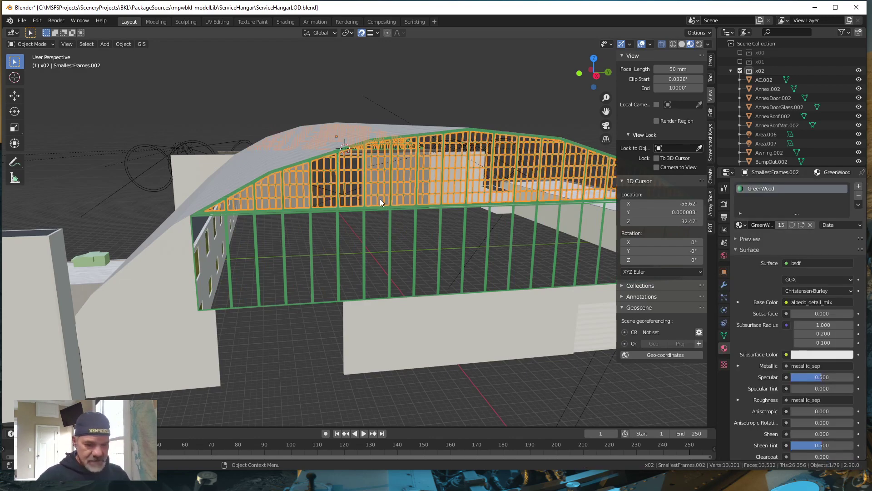
key("Delete")
Examine the front gable's remaining large green frame sections and open window area from near and far
middle_click_drag(385, 242, 535, 241)
middle_click_drag(69, 232, 108, 242)
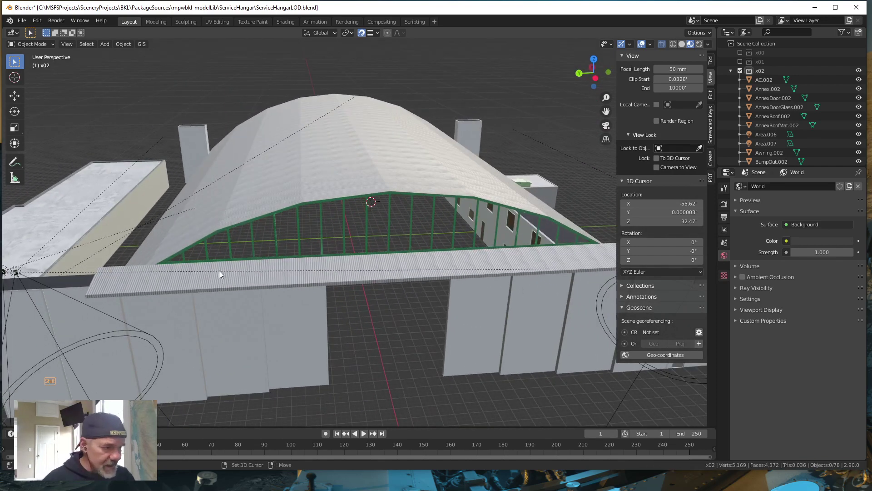
scroll(220, 269, "down", 3)
scroll(307, 302, "up", 2)
scroll(305, 300, "down", 2)
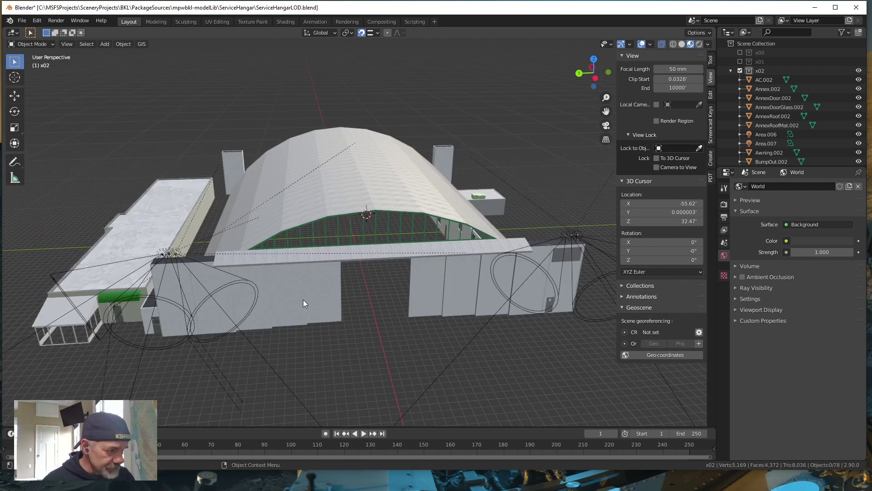
scroll(302, 298, "up", 5)
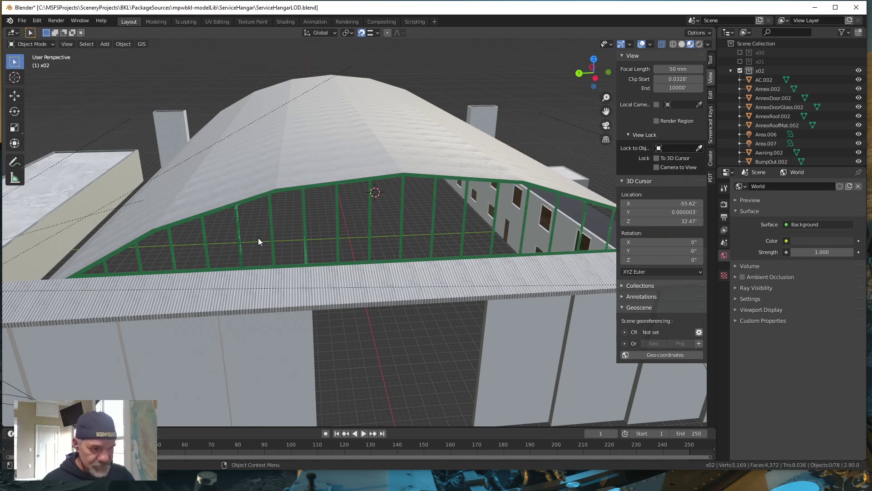
middle_click_drag(276, 263, 284, 229, "shift")
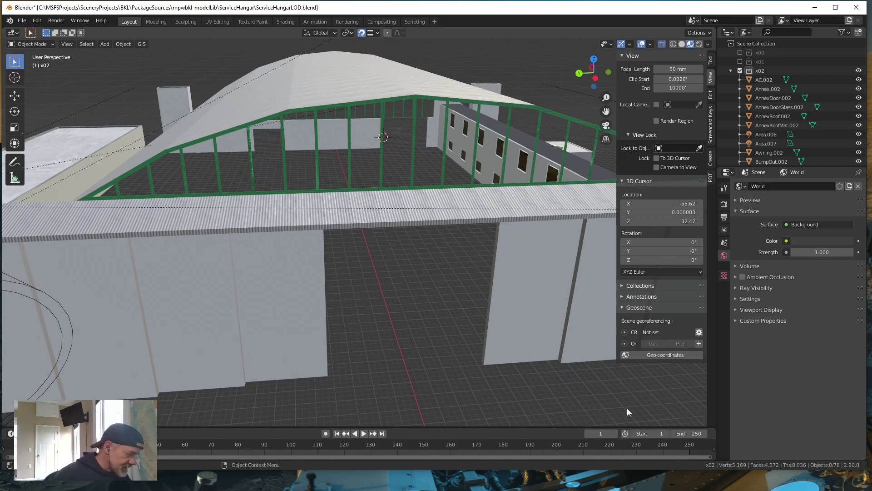
left_click(760, 71)
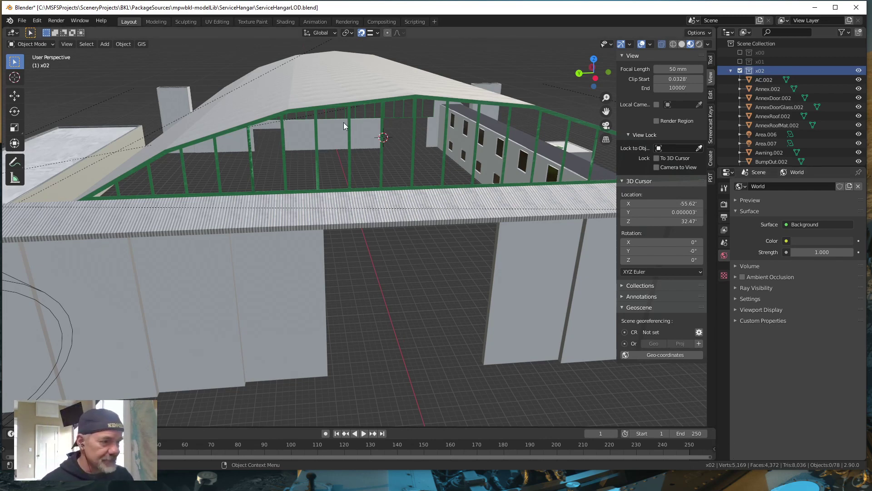
middle_click_drag(342, 206, 351, 206)
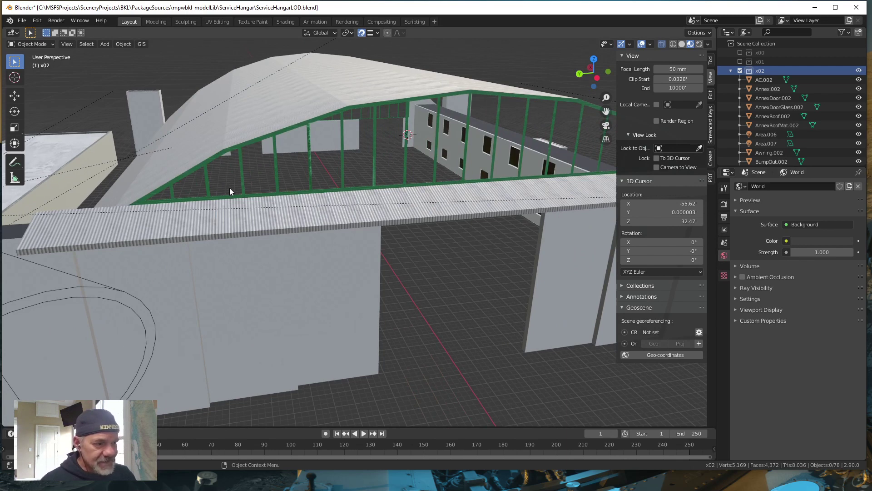
In the WindowsLargeSections.002 mesh, select the seven outline corner vertices of the front arch and fill them with one face
left_click(276, 177)
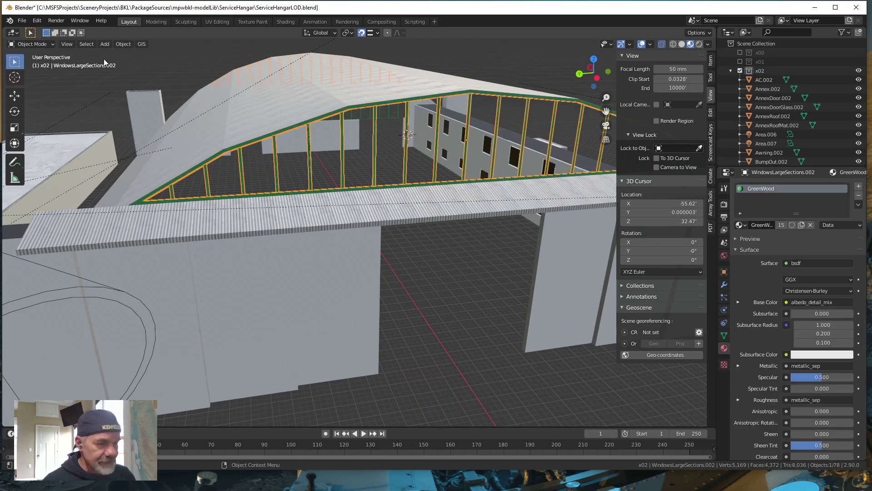
key("Tab")
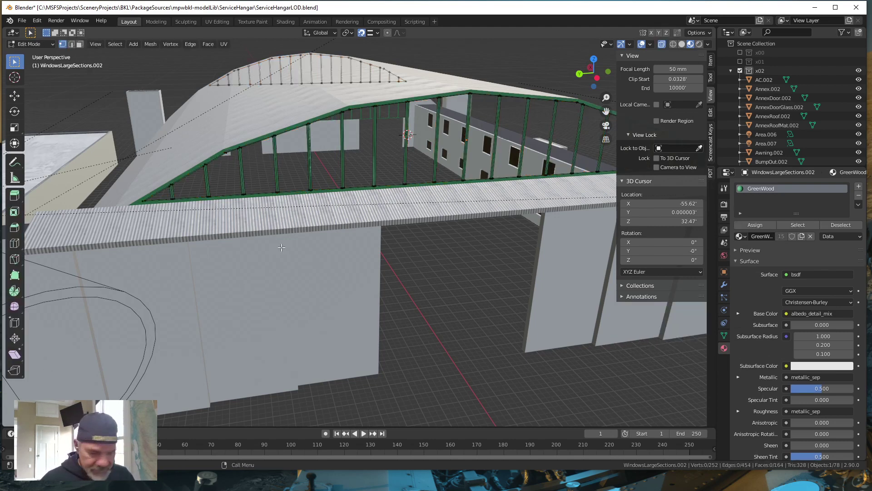
middle_click_drag(282, 248, 268, 249, "shift")
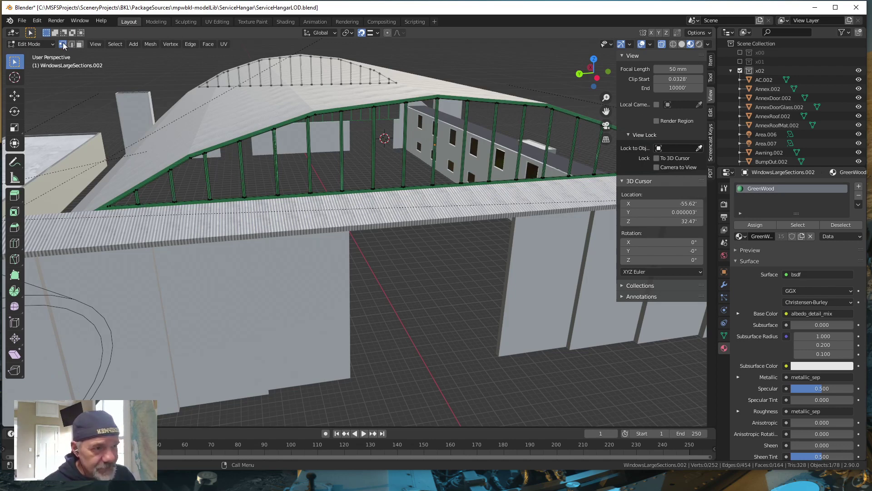
left_click(110, 206)
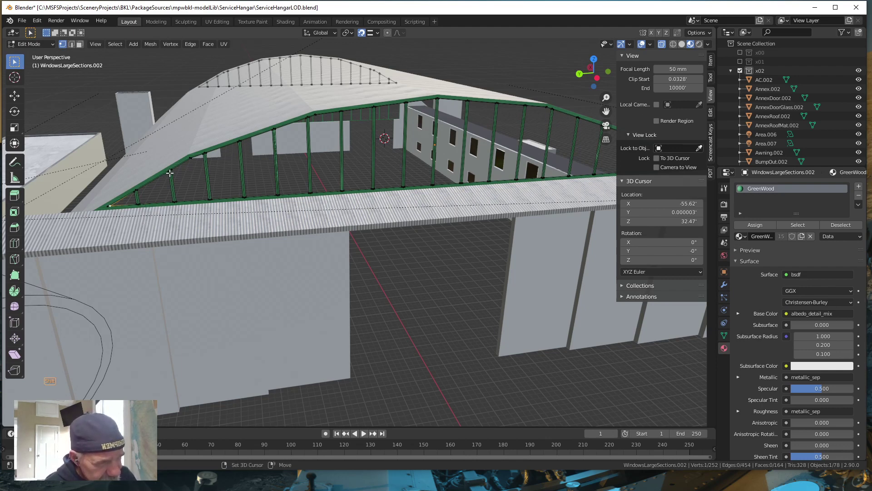
left_click(191, 159, "shift")
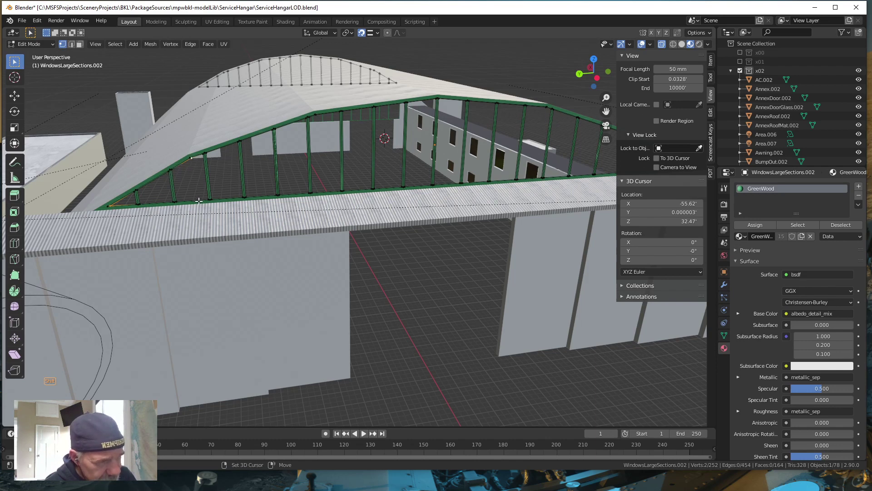
left_click(316, 115, "shift")
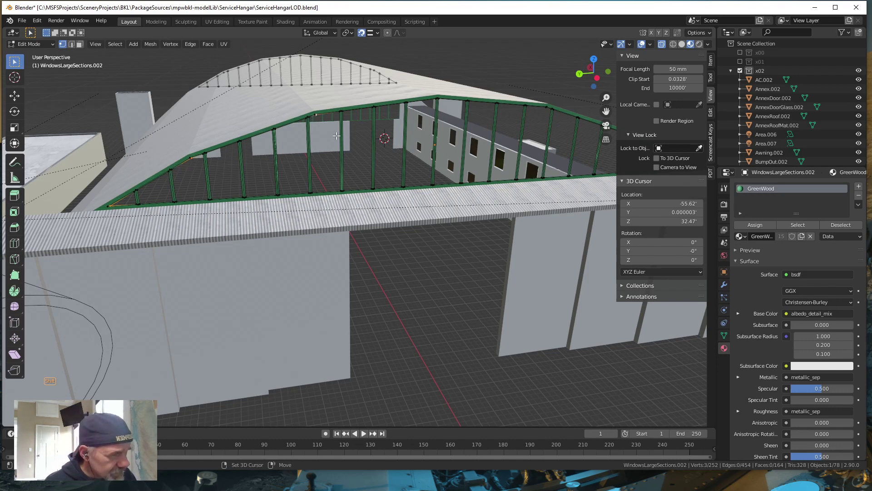
left_click(437, 98, "shift")
middle_click_drag(437, 98, 343, 168, "shift")
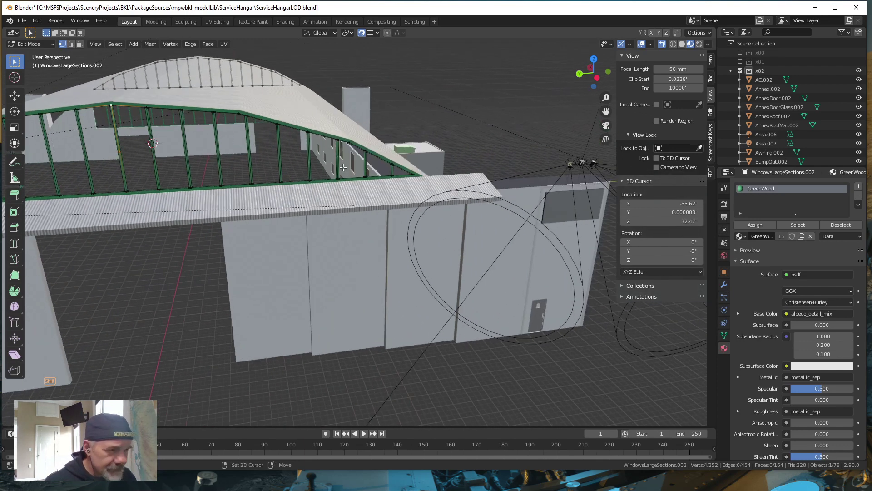
left_click(238, 113, "shift")
left_click(348, 142, "shift")
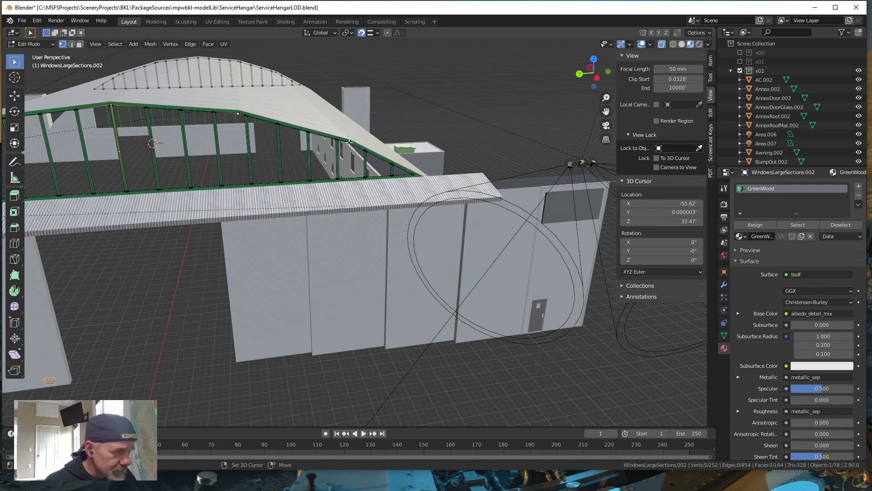
left_click(413, 173, "shift")
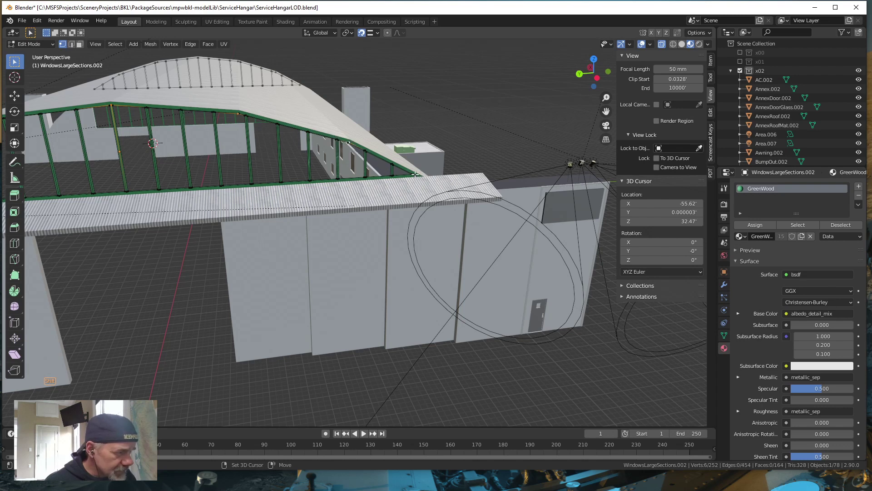
mouse_move(317, 214)
middle_mouse_down()
mouse_move(295, 213)
mouse_move(244, 239)
mouse_move(310, 229)
middle_mouse_up()
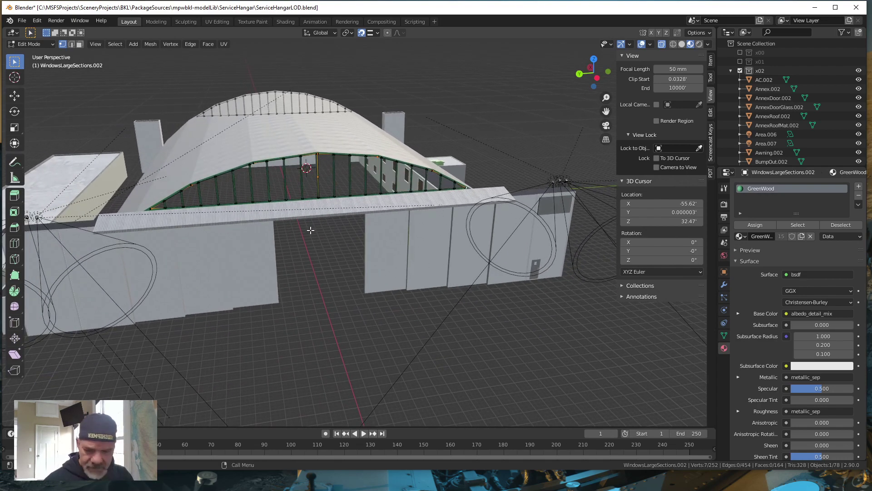
key("f")
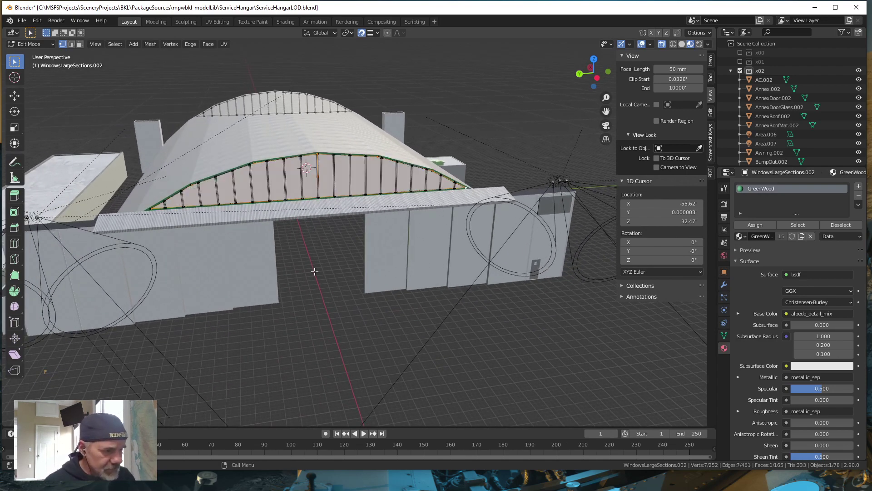
middle_click_drag(316, 273, 334, 279)
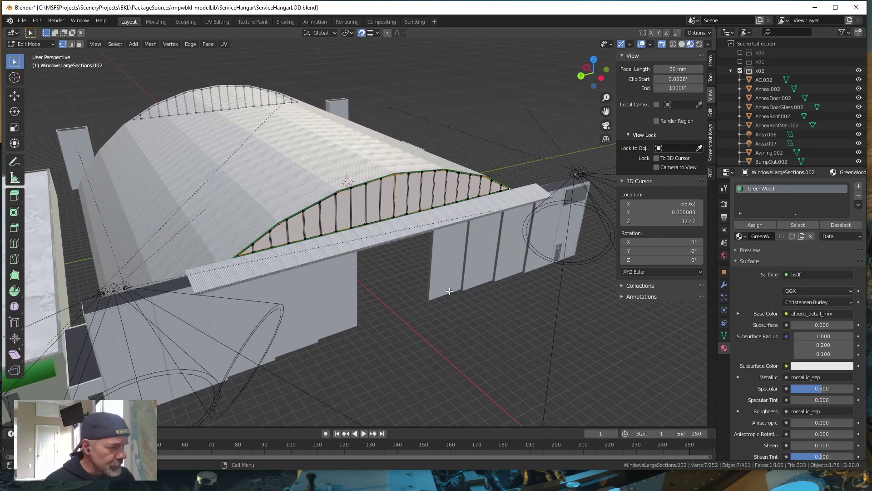
Select the seven outline corner vertices of the east gable's arch in WindowsLargeSections.002 and fill them with one face
middle_click_drag(450, 292, 239, 296)
middle_click_drag(212, 291, 257, 256)
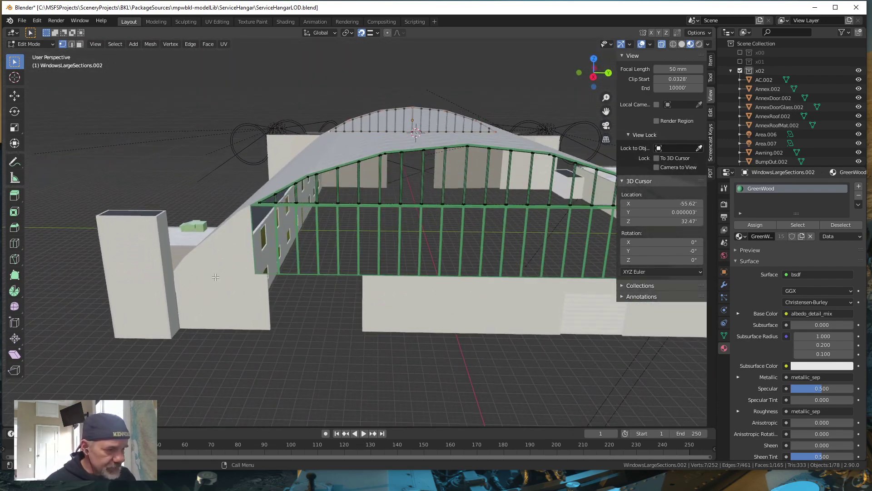
left_click(258, 203)
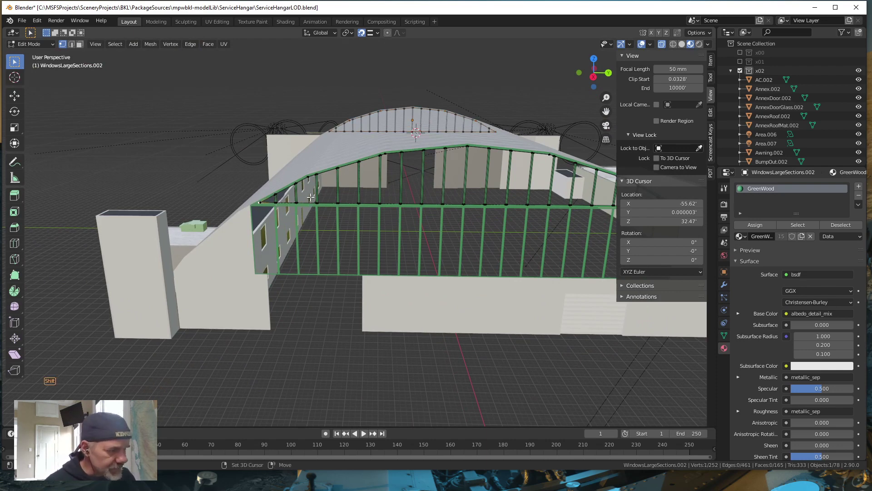
left_click(309, 177, "shift")
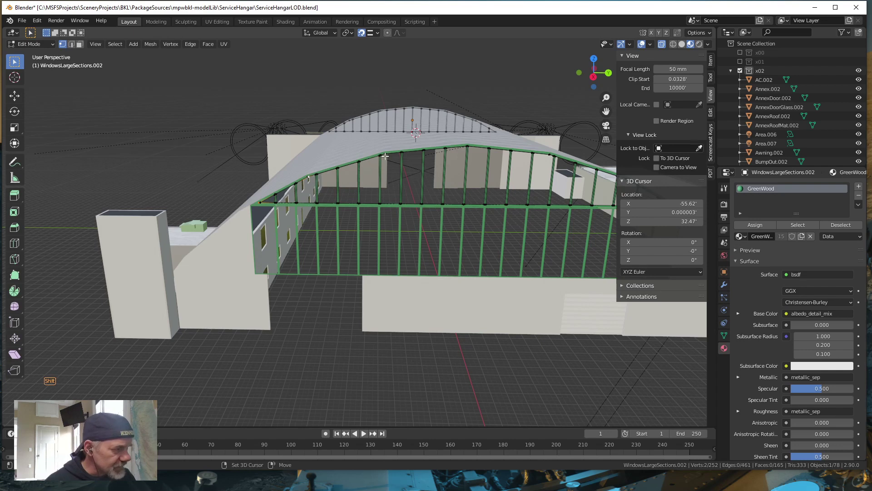
left_click(468, 145, "shift")
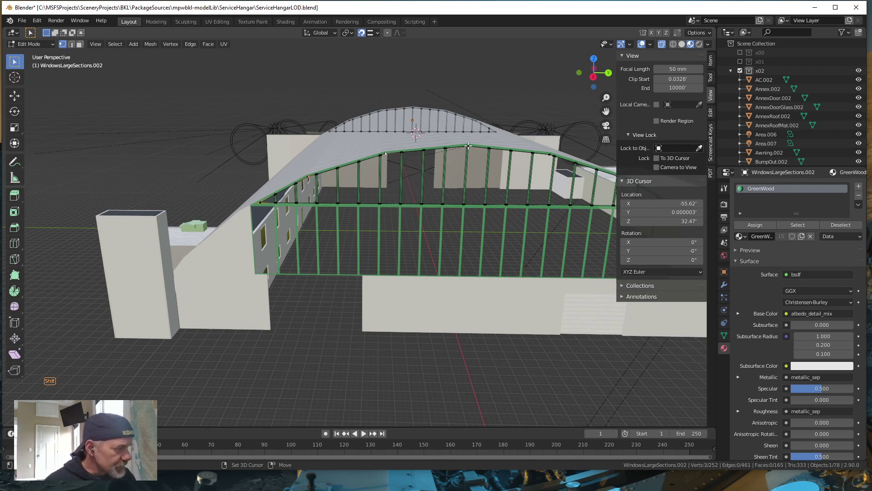
left_click(474, 160, "shift")
middle_click_drag(508, 178, 453, 177, "shift")
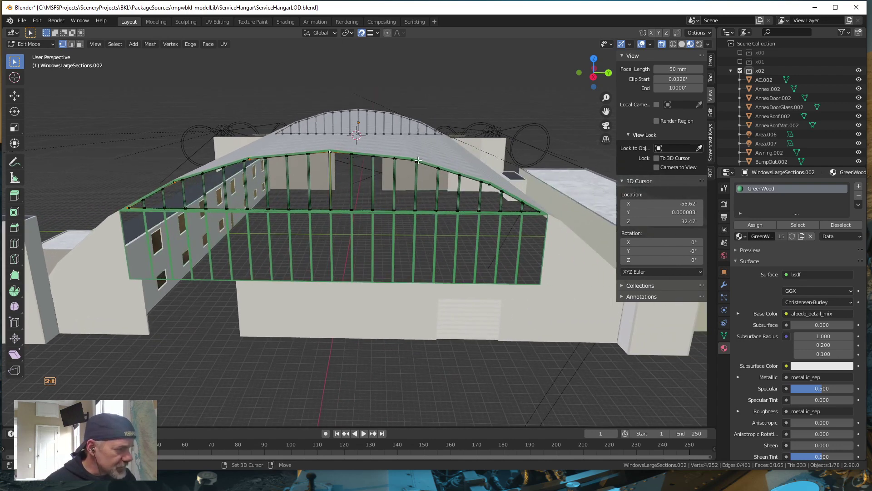
left_click(413, 162, "shift")
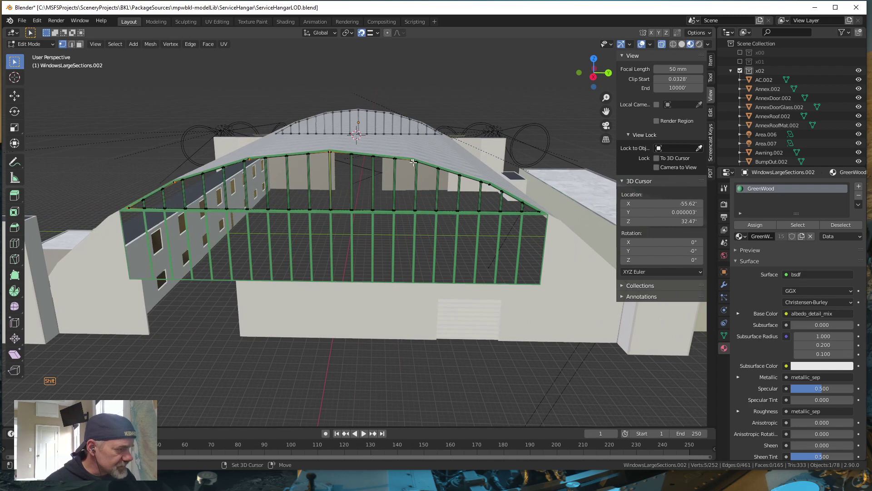
left_click(489, 184, "shift")
left_click(539, 212, "shift")
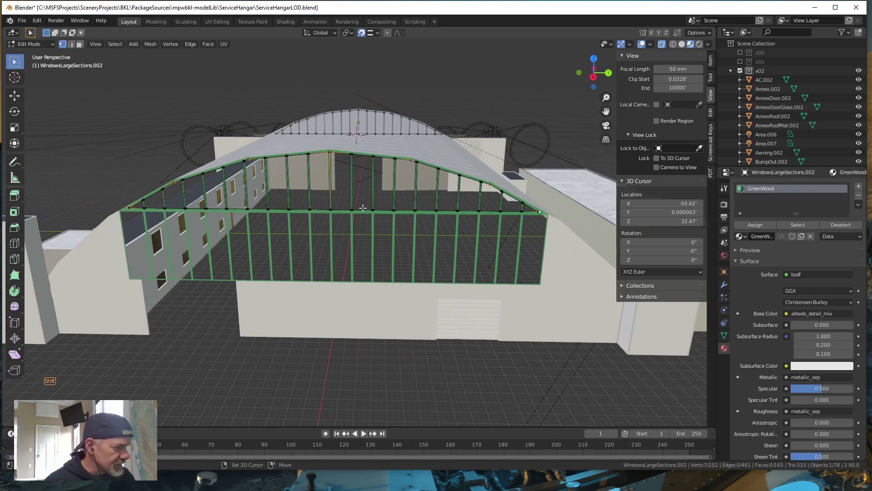
key("f")
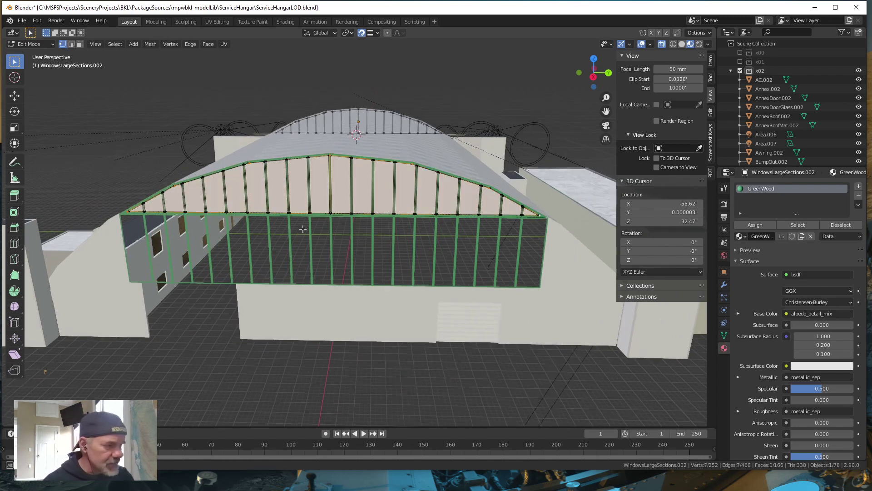
mouse_move(300, 228)
middle_mouse_down()
mouse_move(384, 241)
mouse_move(507, 242)
mouse_move(346, 257)
mouse_move(300, 233)
middle_mouse_up()
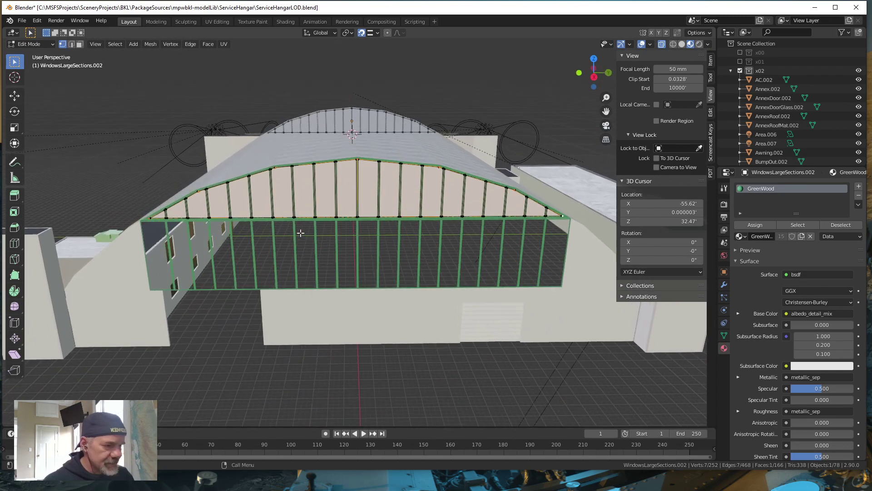
key("Tab")
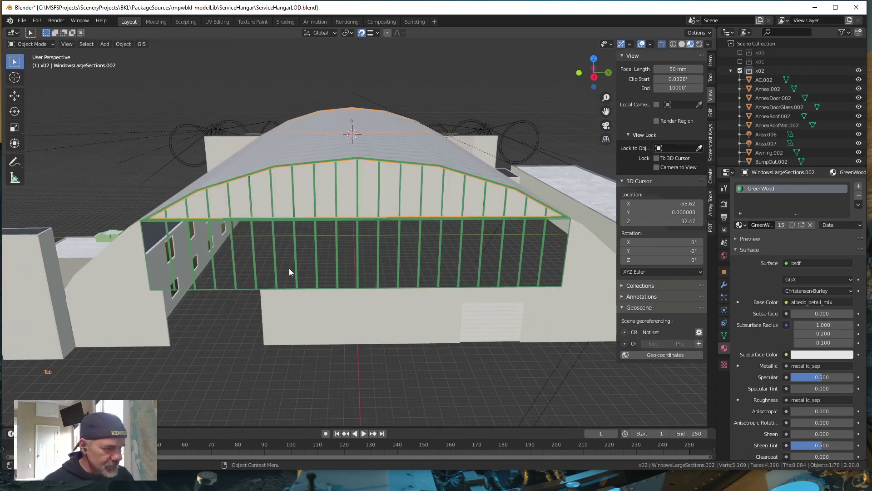
In the EastWindows.002 mesh, select the four outer corner vertices of the rectangular window band and fill them with one face
left_click(258, 287)
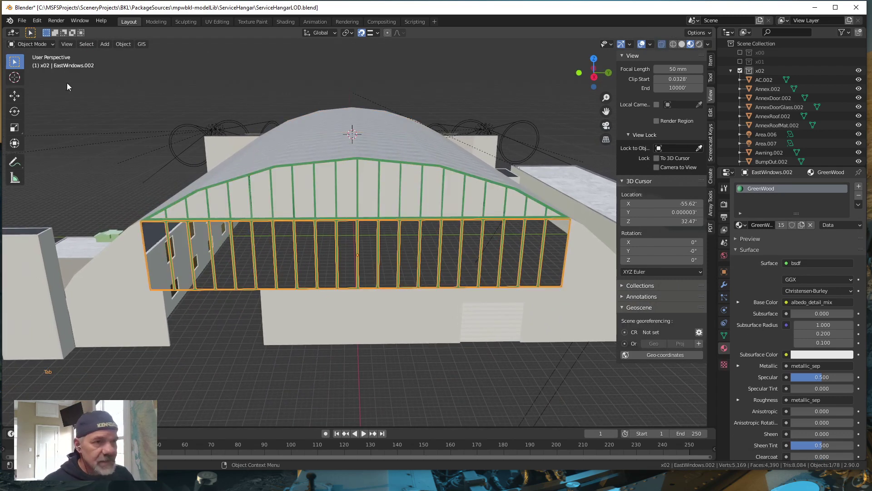
key("Tab")
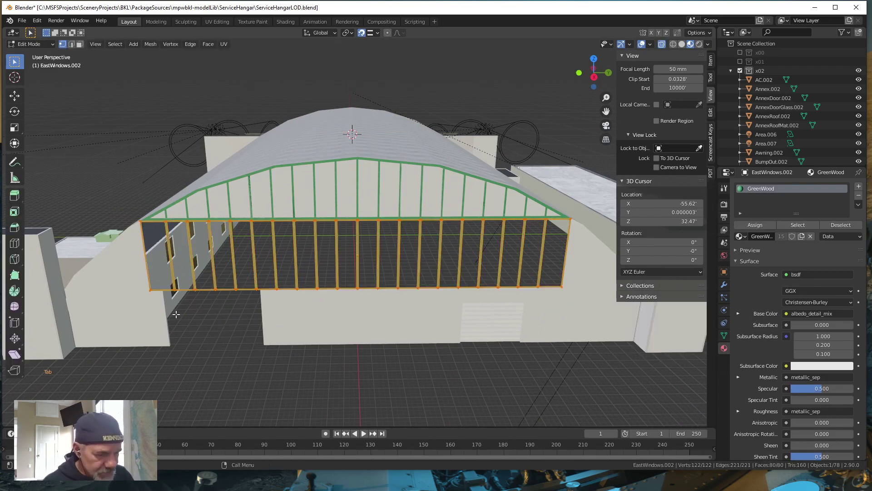
left_click(142, 222)
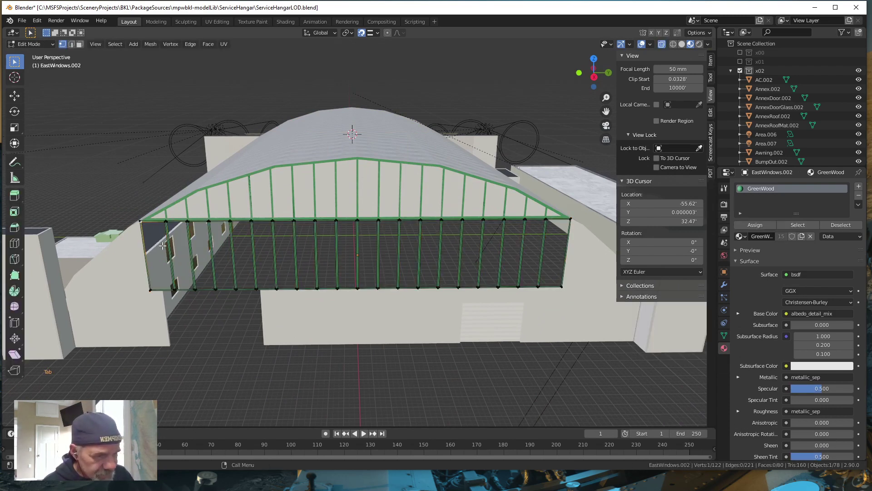
left_click(569, 219, "shift")
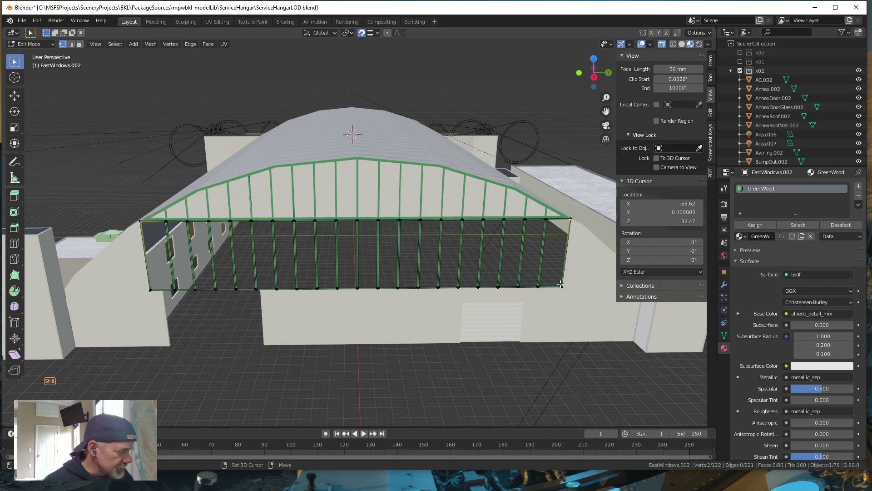
left_click(561, 285, "shift")
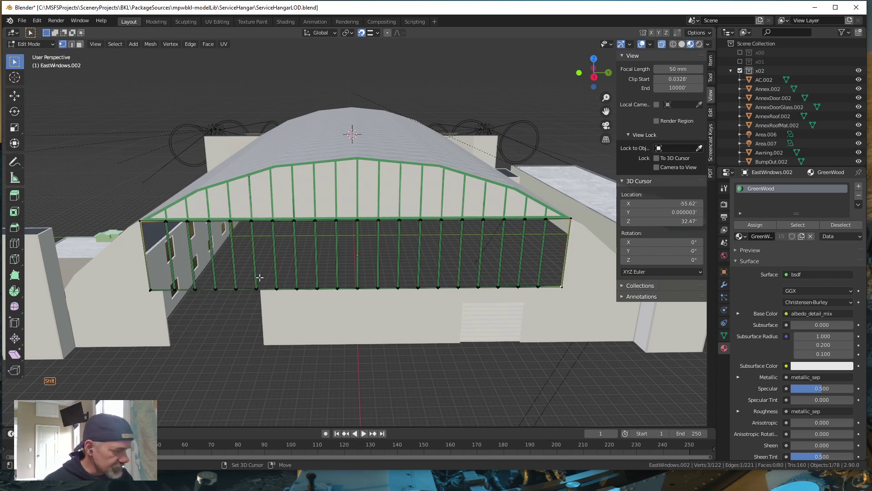
left_click(152, 290, "shift")
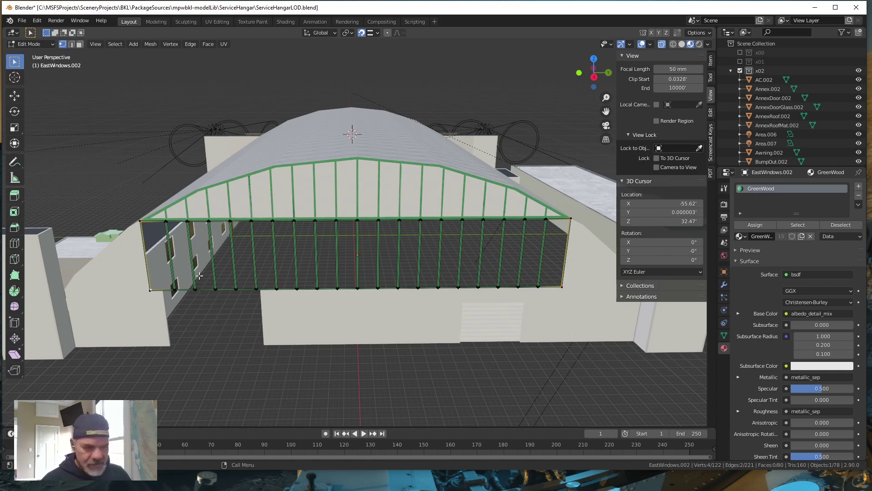
key("f")
Examine the simplified gable windows from both ends of the hangar and from far away, returning to Object Mode
middle_click_drag(236, 300, 433, 317)
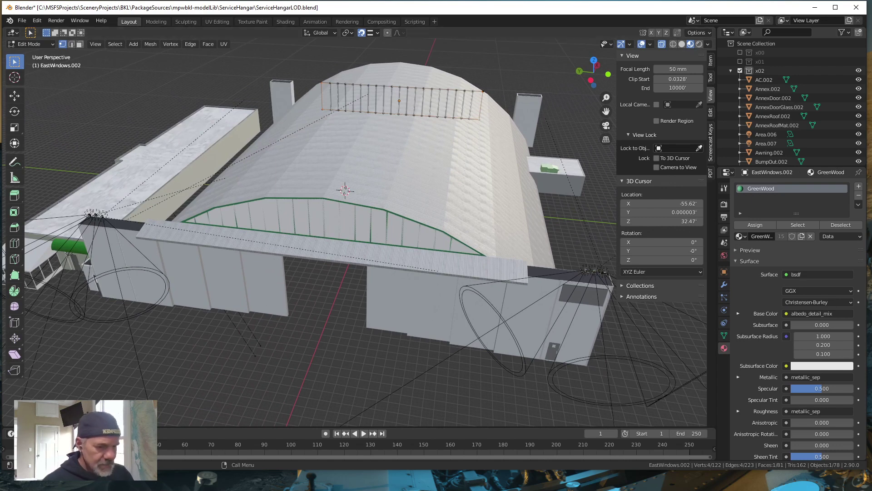
middle_click_drag(271, 321, 280, 308)
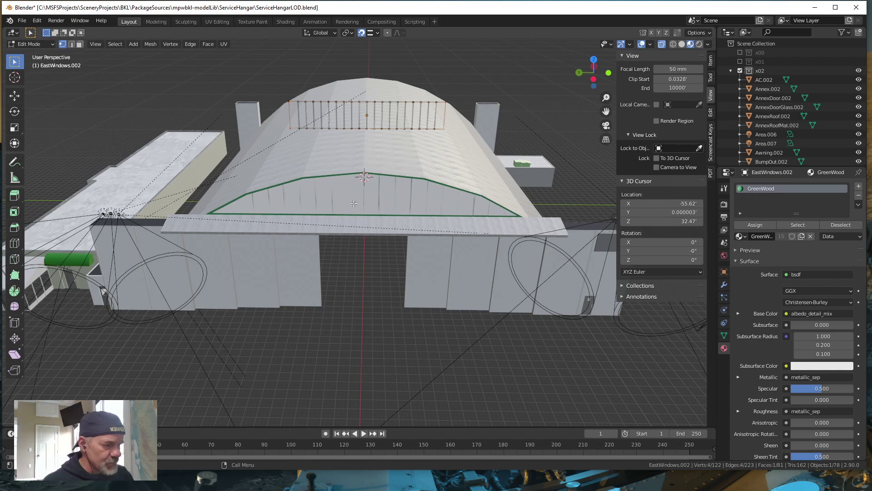
middle_click_drag(378, 208, 344, 224)
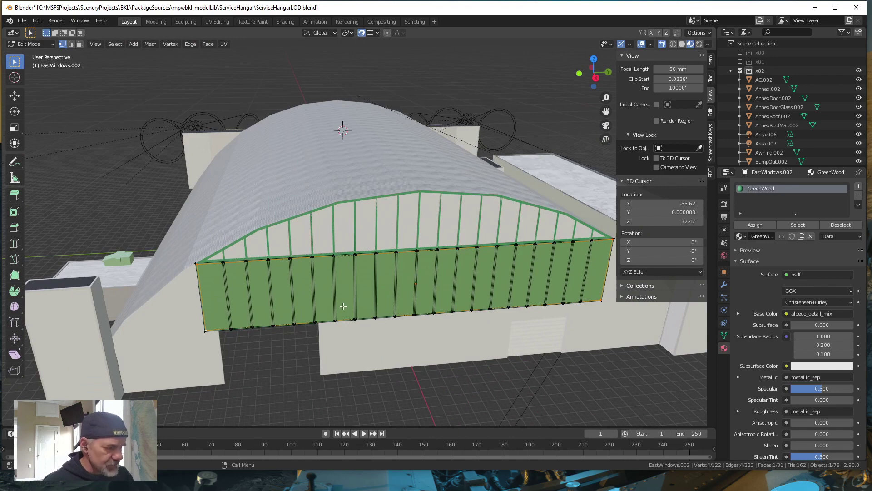
mouse_move(288, 299)
middle_mouse_down()
mouse_move(497, 311)
mouse_move(292, 312)
middle_mouse_up()
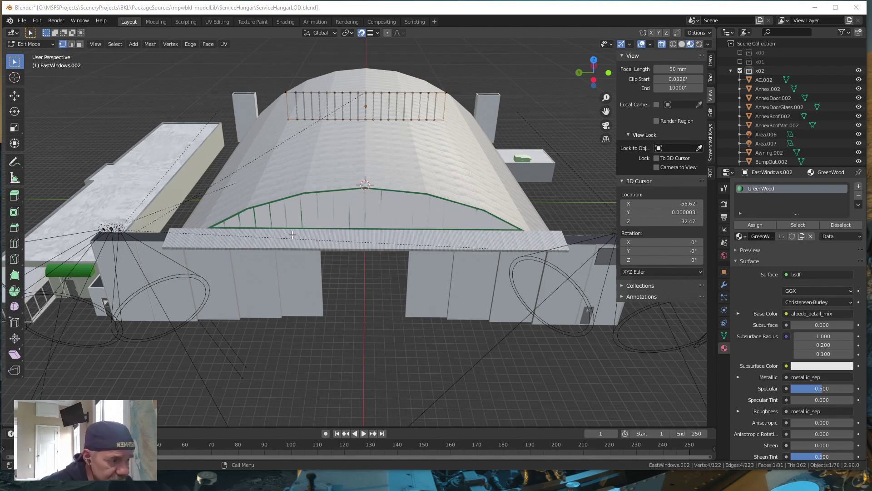
middle_click_drag(309, 312, 315, 309)
scroll(315, 309, "down", 8)
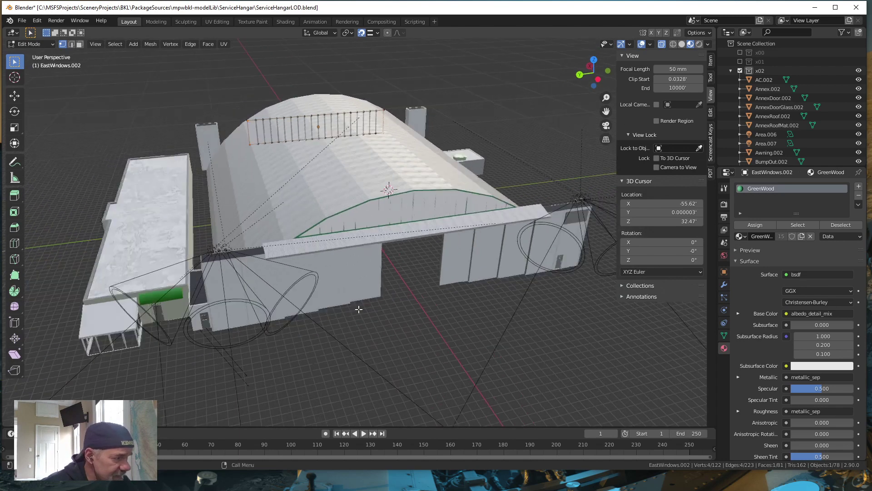
scroll(364, 309, "down", 5)
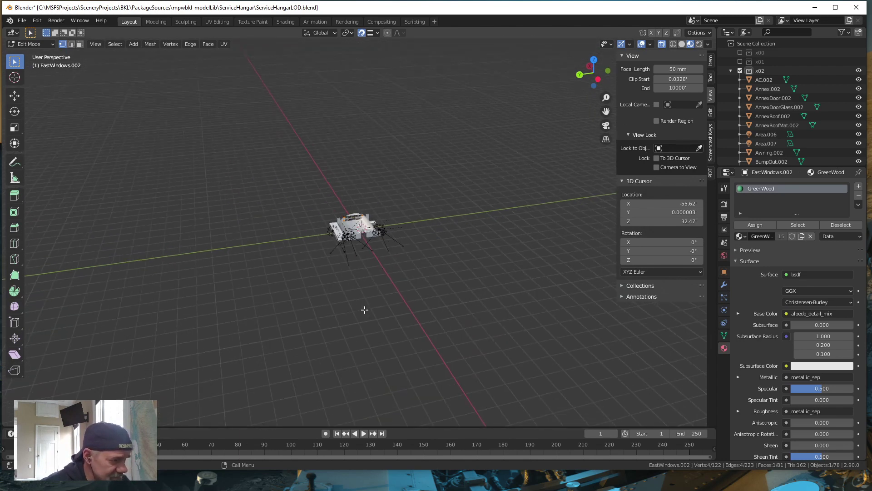
left_click(450, 286)
key("Tab")
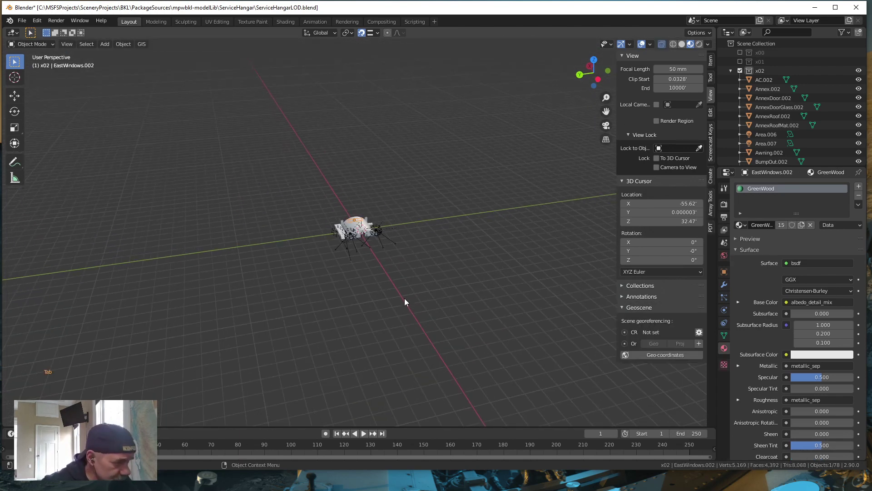
middle_click_drag(345, 299, 551, 292)
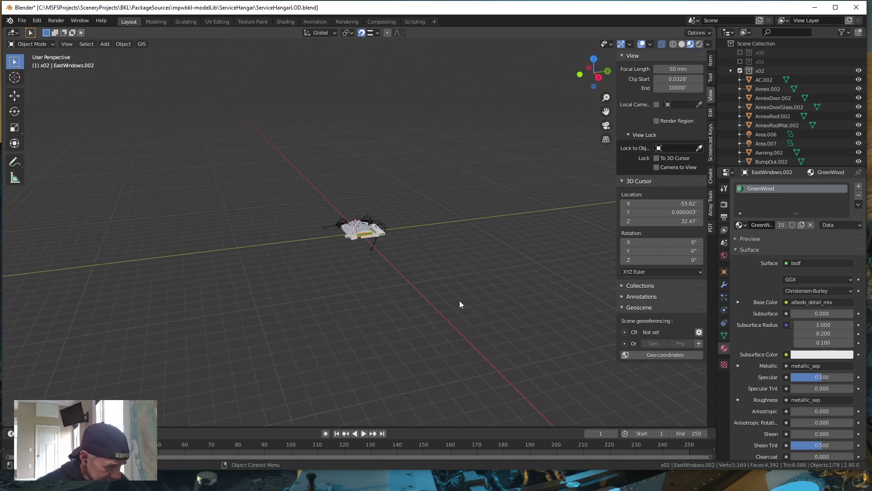
scroll(460, 302, "down", 2)
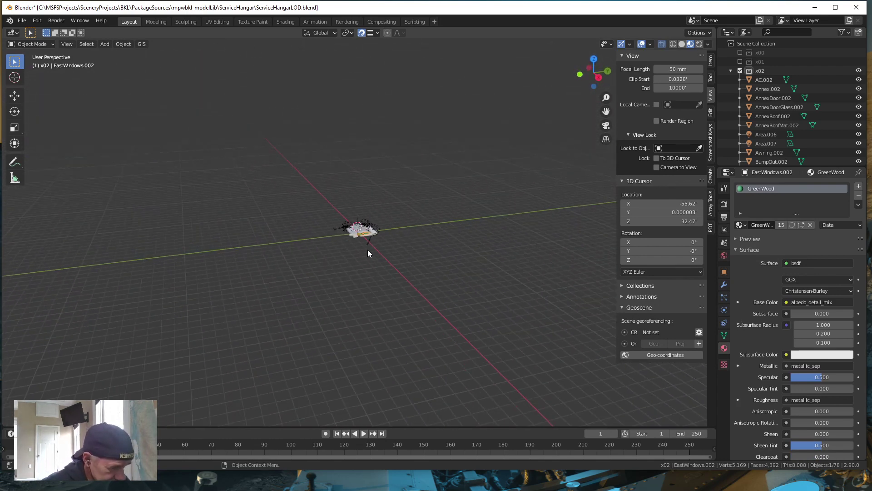
left_click(357, 266)
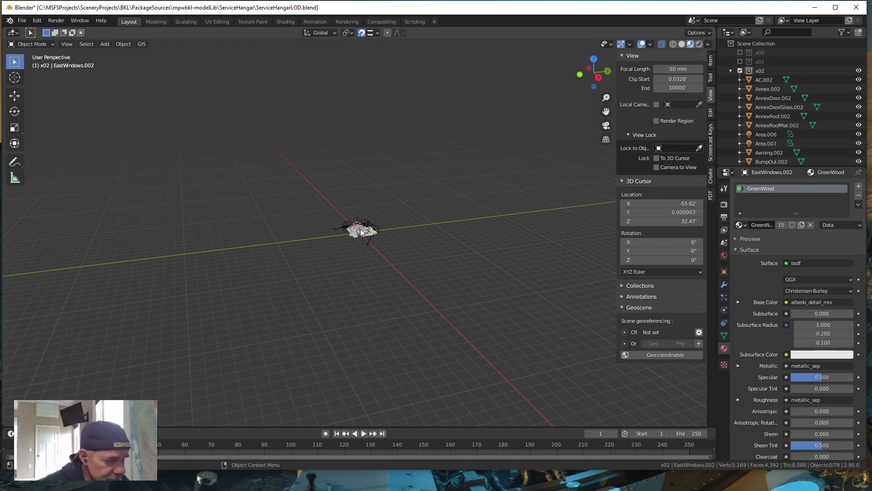
scroll(375, 239, "up", 12)
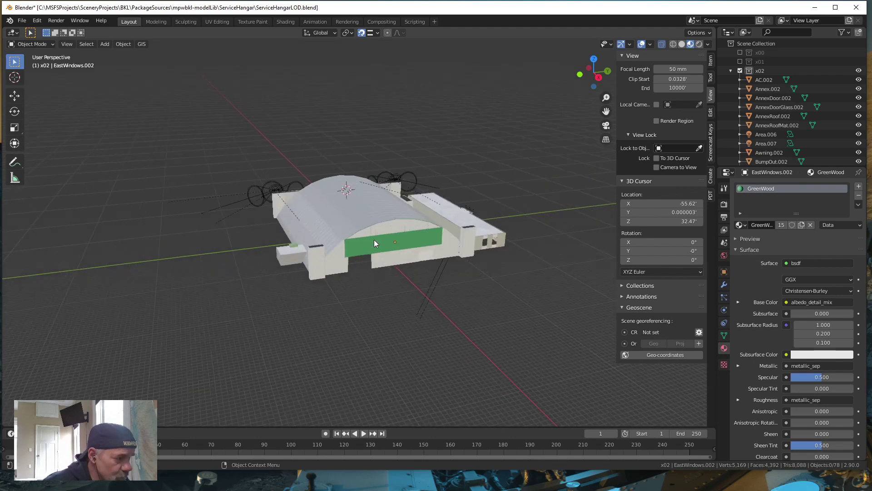
In WindowsLargeSections.002, select only the large fill faces of the front and east gable arches and separate that selection into its own object
left_click(391, 223)
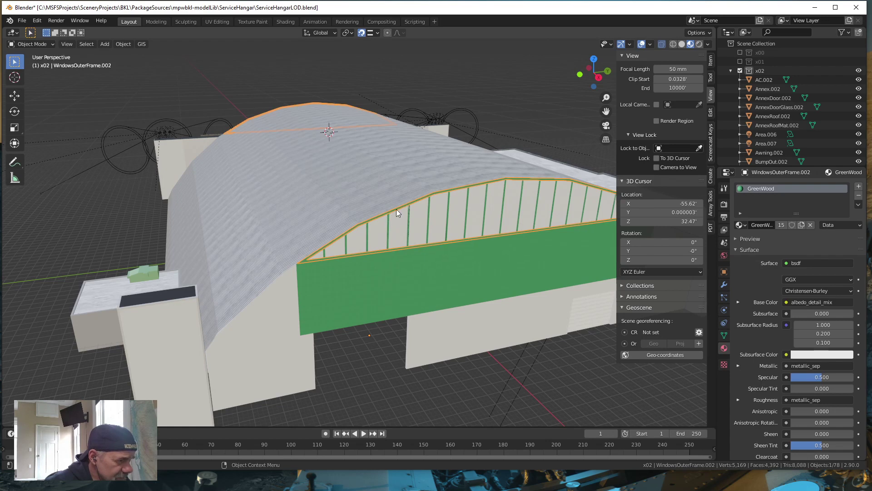
left_click(388, 223)
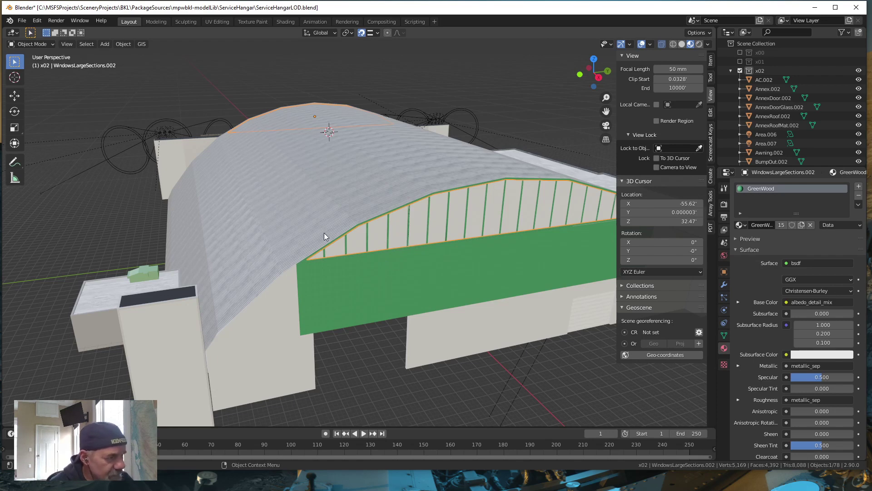
key("Tab")
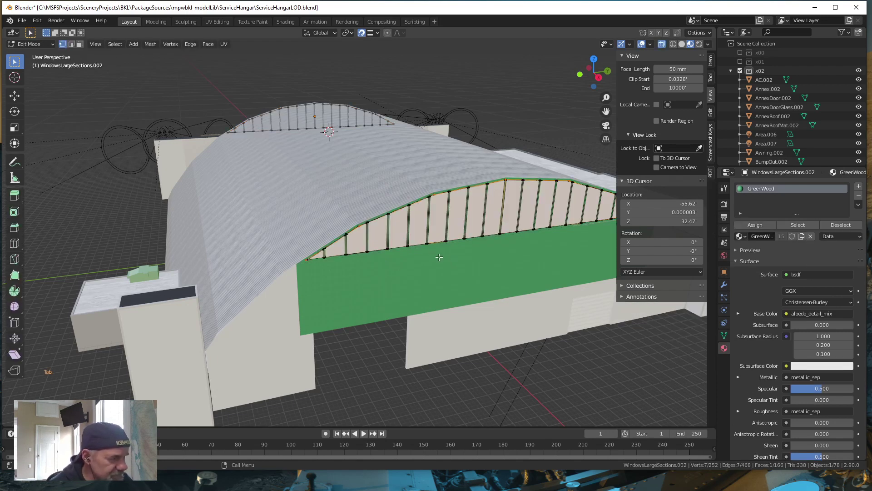
left_click(79, 44)
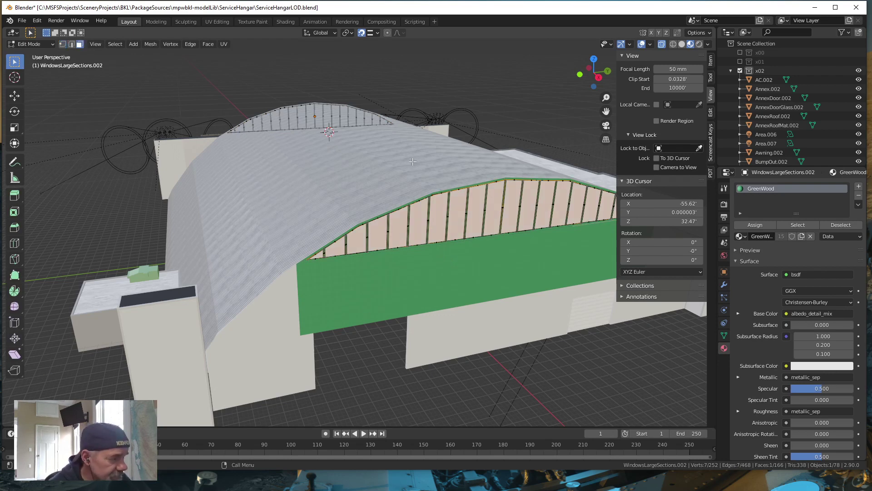
left_click(662, 44)
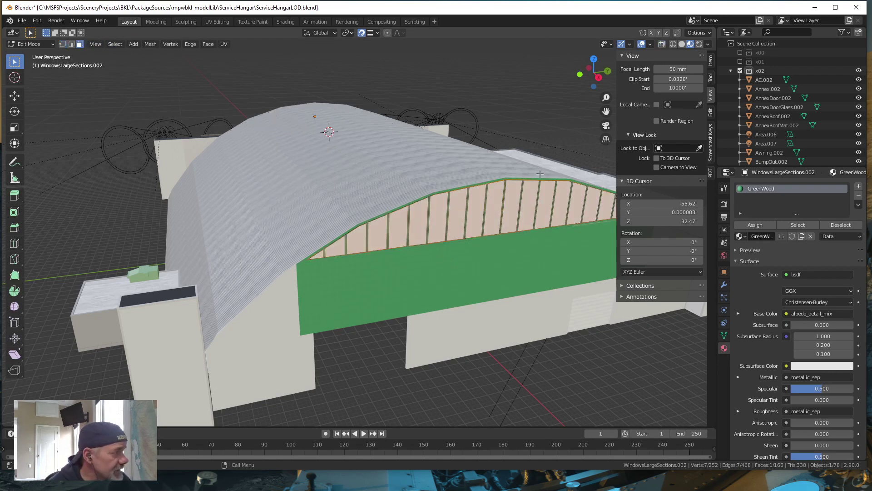
key("alt+a")
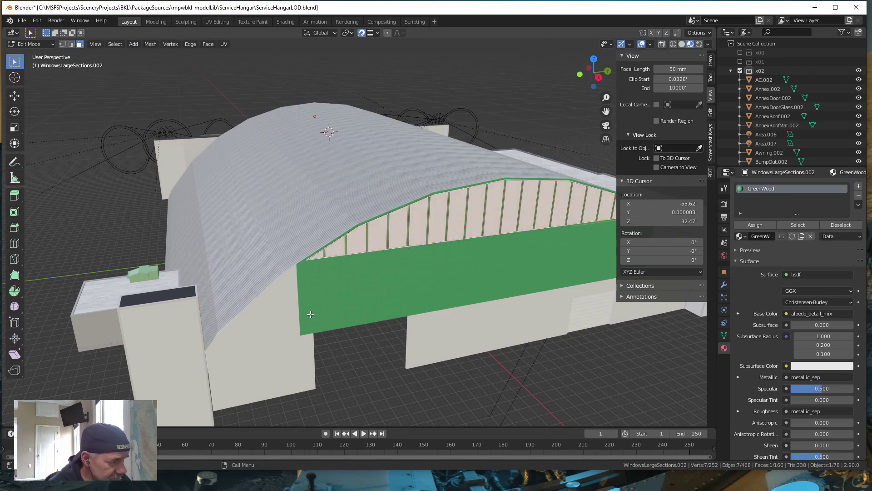
middle_click_drag(299, 326, 457, 325)
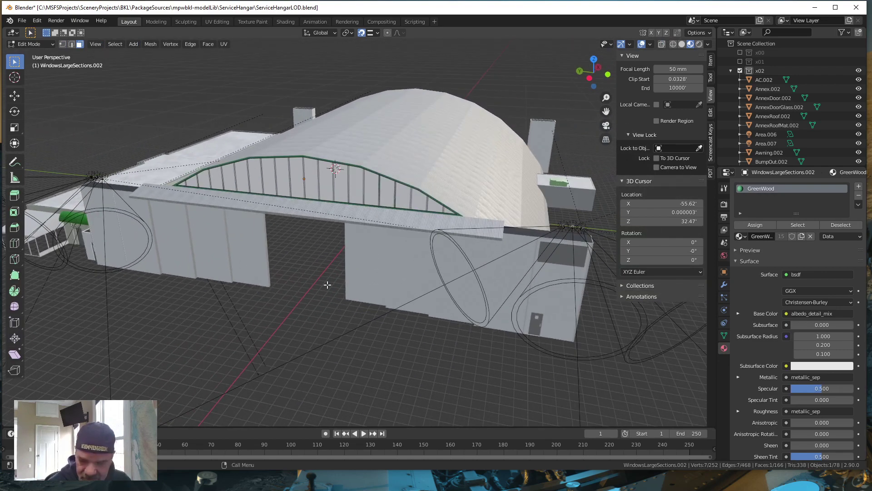
key("shift")
left_click(299, 182, "shift")
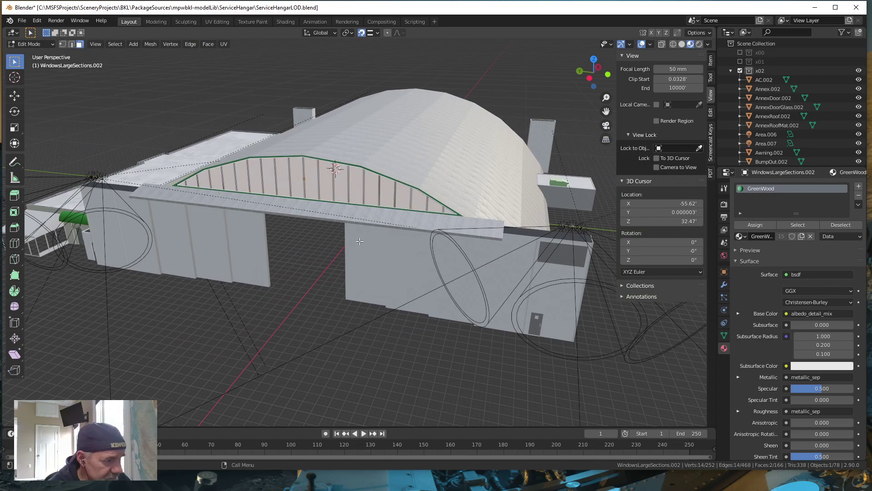
middle_click_drag(298, 182, 334, 246)
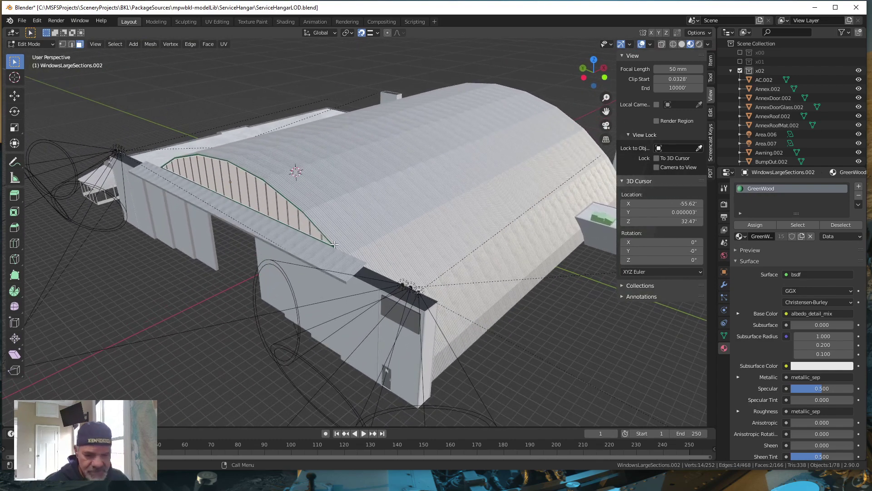
key("p")
left_click(334, 245)
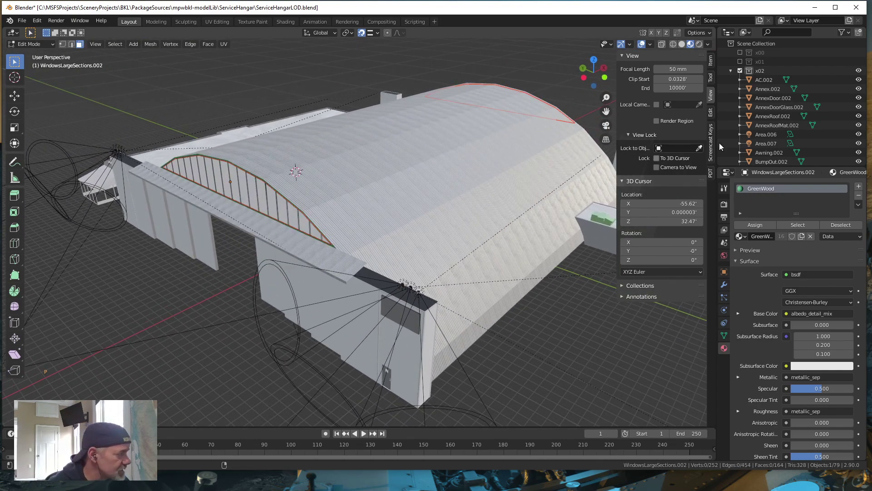
Return to Object Mode and delete the original detailed WindowsLargeSections.002 object, keeping the separated gable faces
key("KP_Decimal")
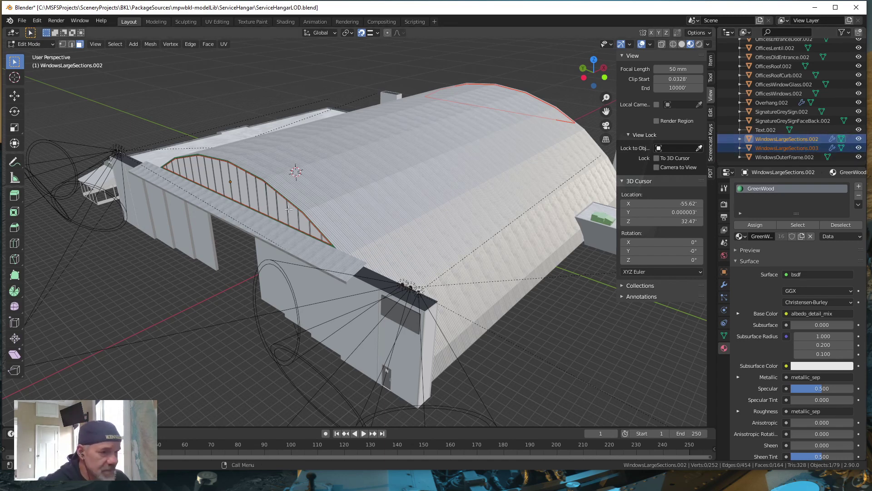
key("Tab")
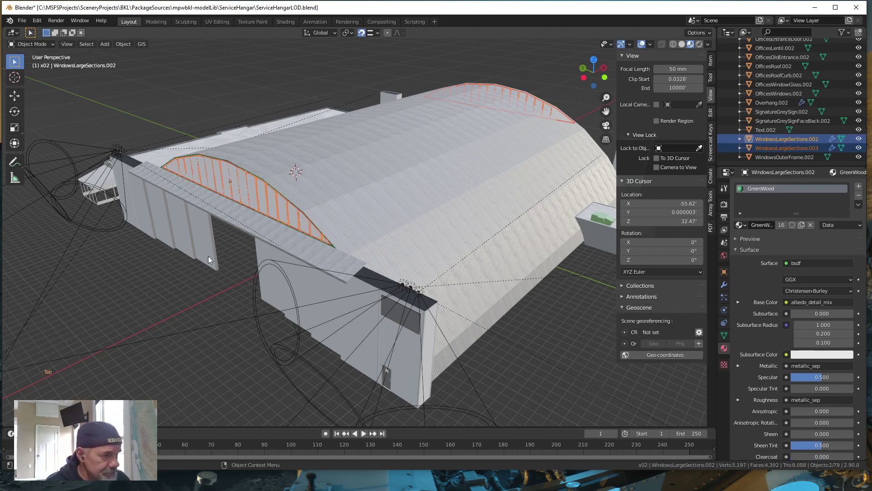
left_click(792, 139)
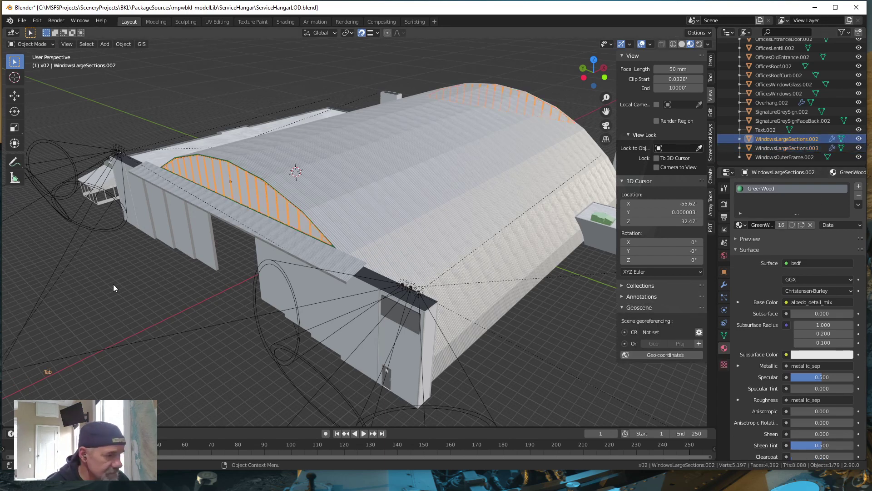
middle_click_drag(208, 278, 397, 267)
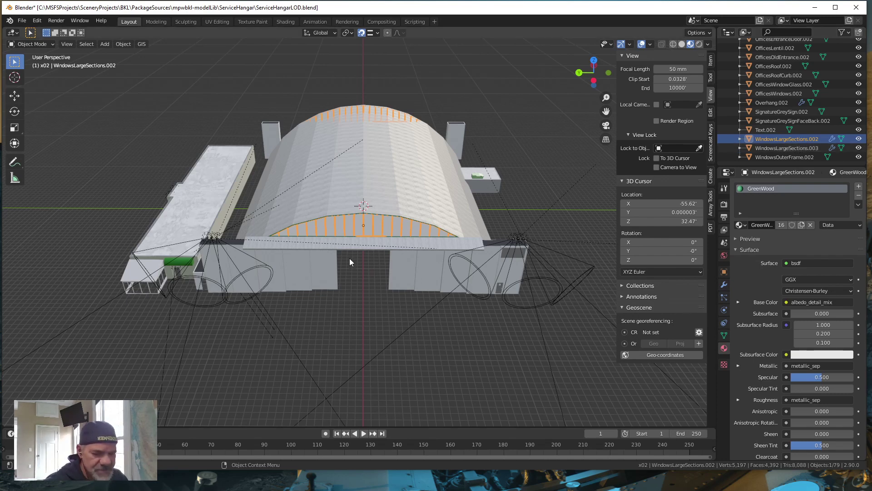
key("Delete")
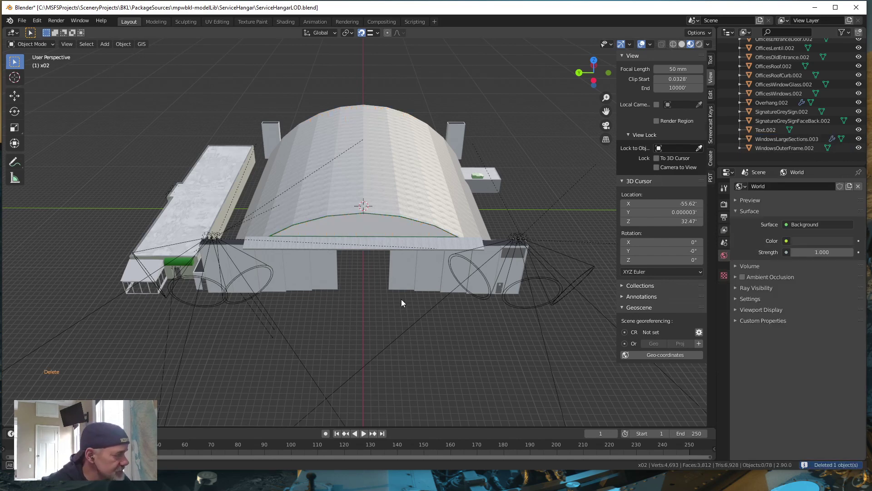
middle_click_drag(401, 299, 377, 306)
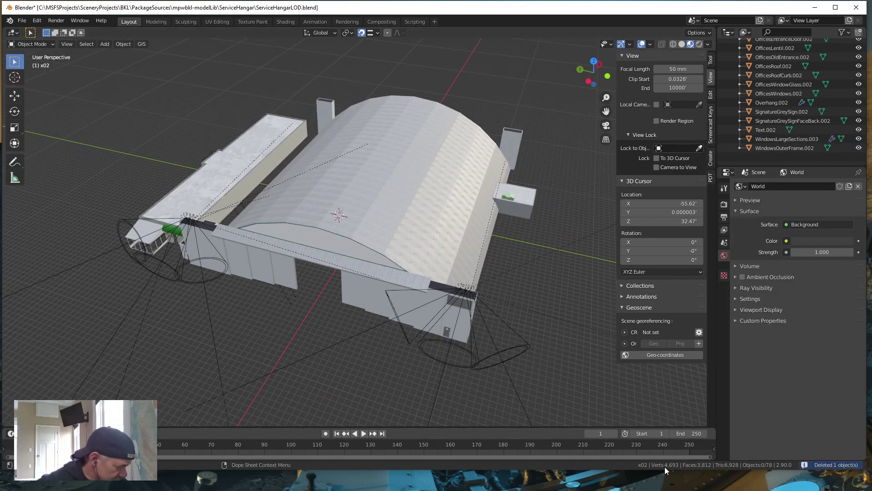
In EastWindows.002, select the single large face filling the rectangular window band and separate that selection into its own object
middle_click_drag(428, 351, 281, 291)
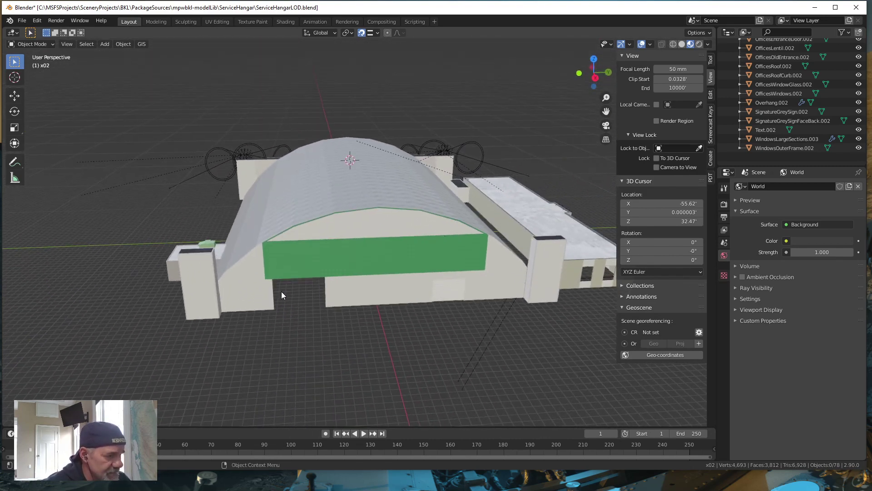
left_click(340, 265)
key("Tab")
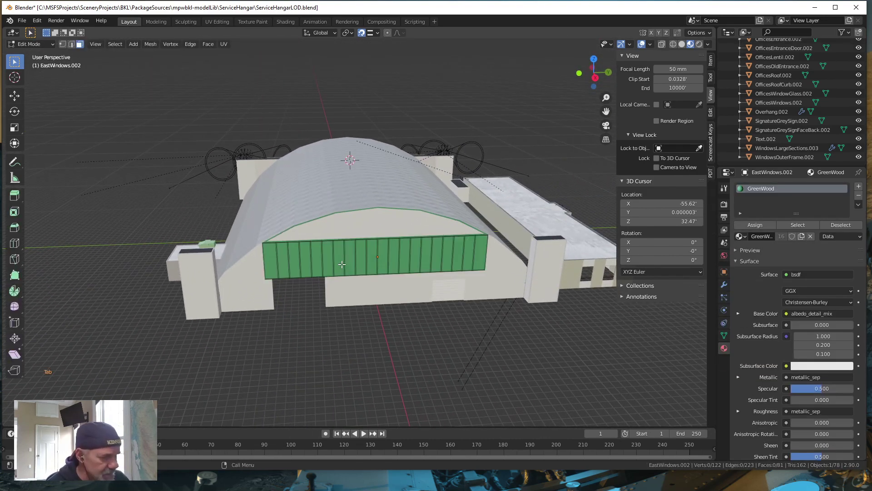
left_click(80, 44)
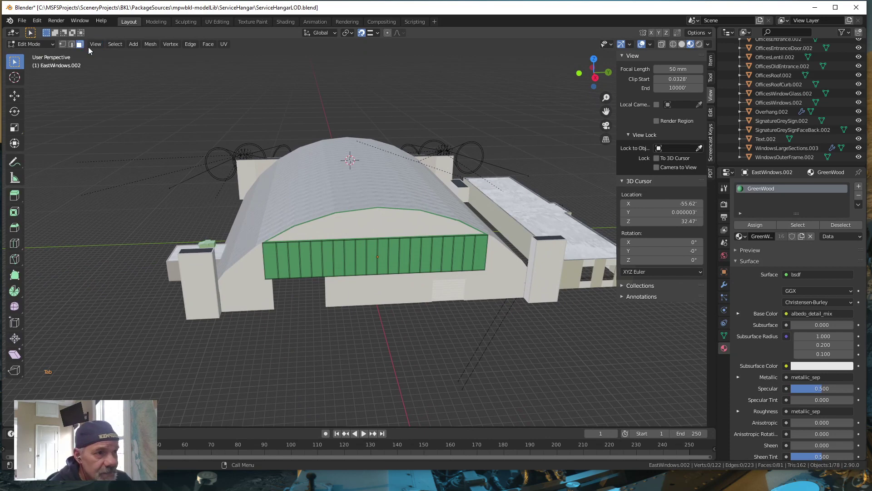
left_click(329, 262)
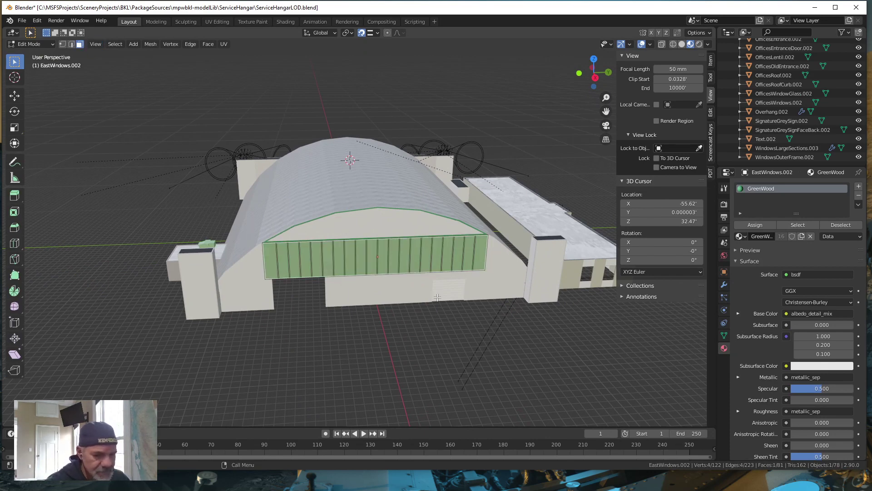
key("p")
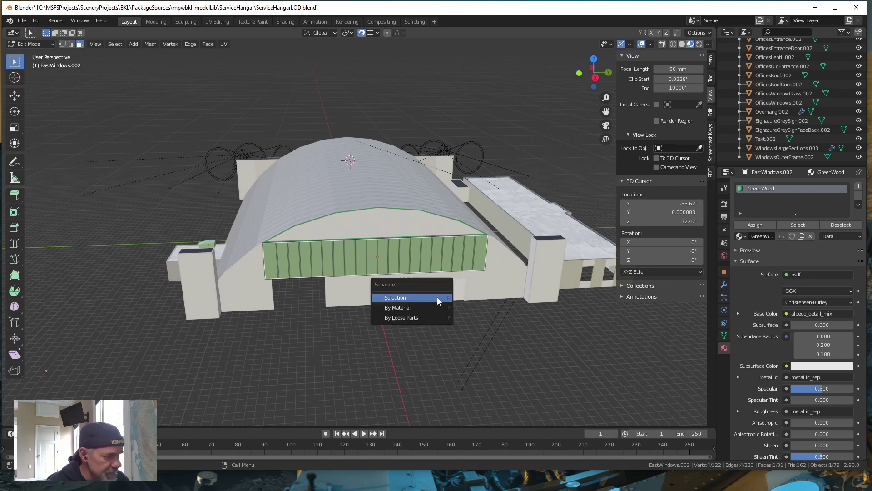
left_click(437, 297)
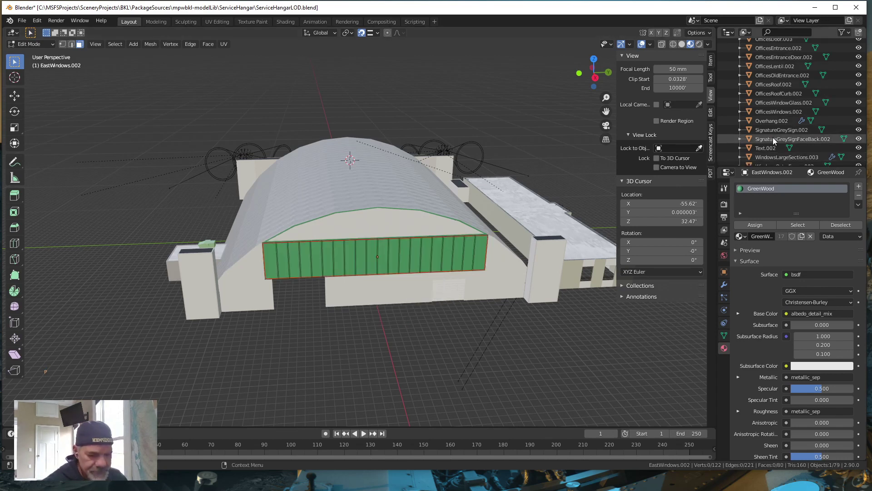
Return to Object Mode and delete the original detailed EastWindows.002 object, keeping the separated window band face
key("KP_Decimal")
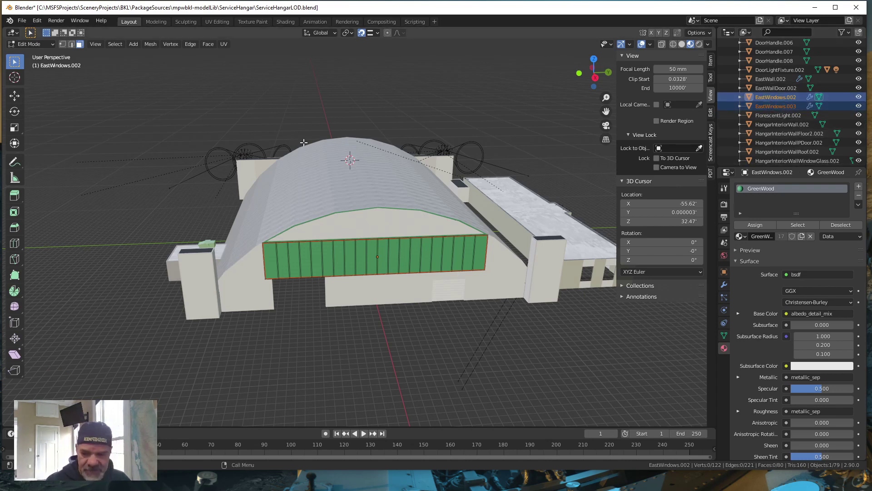
key("Tab")
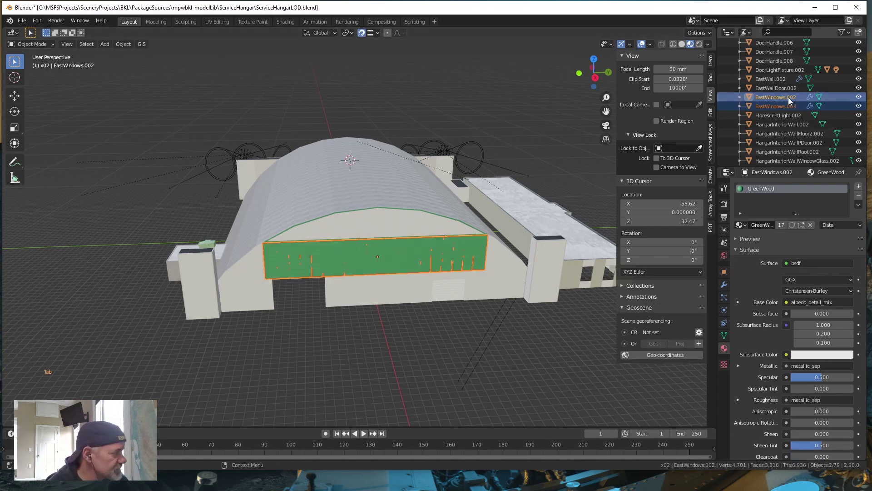
left_click(787, 97)
key("Delete")
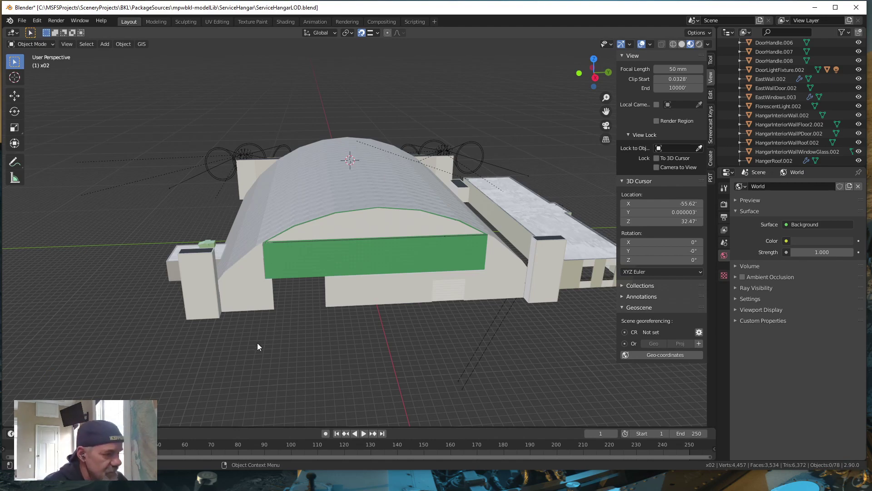
Replace the GreenWood material on the gable faces object WindowsLargeSections.003 with the existing SmallestWindows material
middle_click_drag(274, 345, 480, 364)
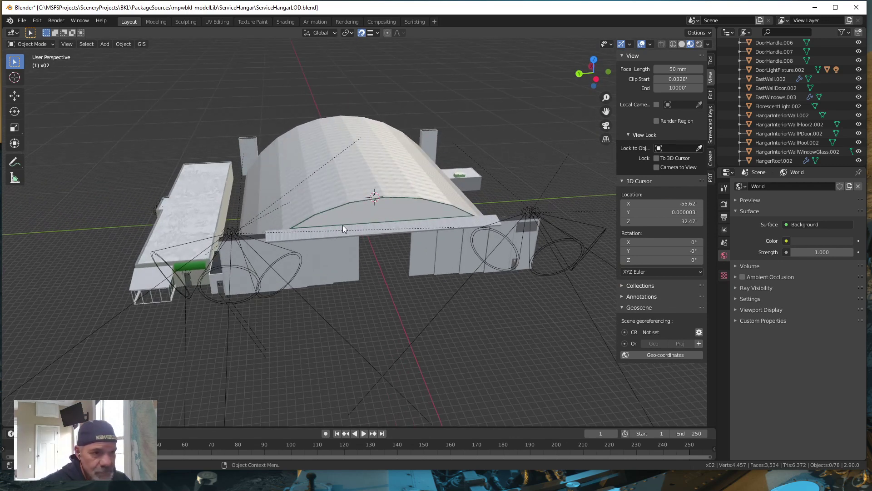
left_click(372, 213)
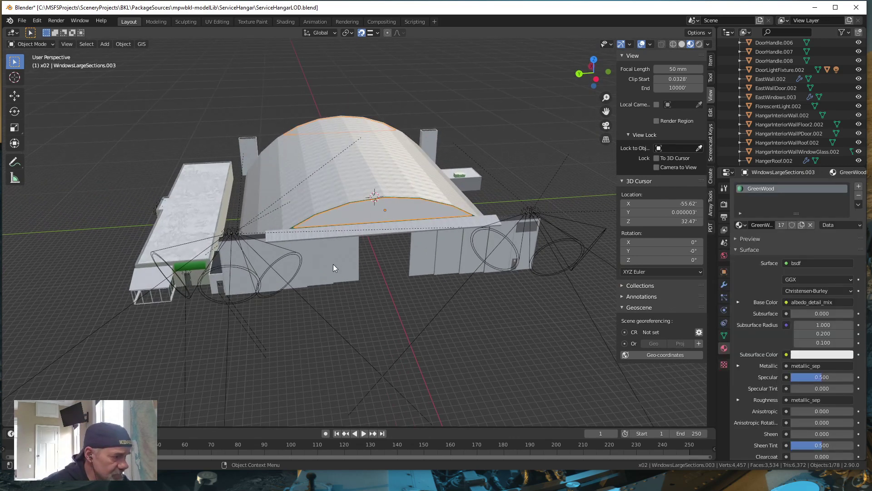
left_click(810, 225)
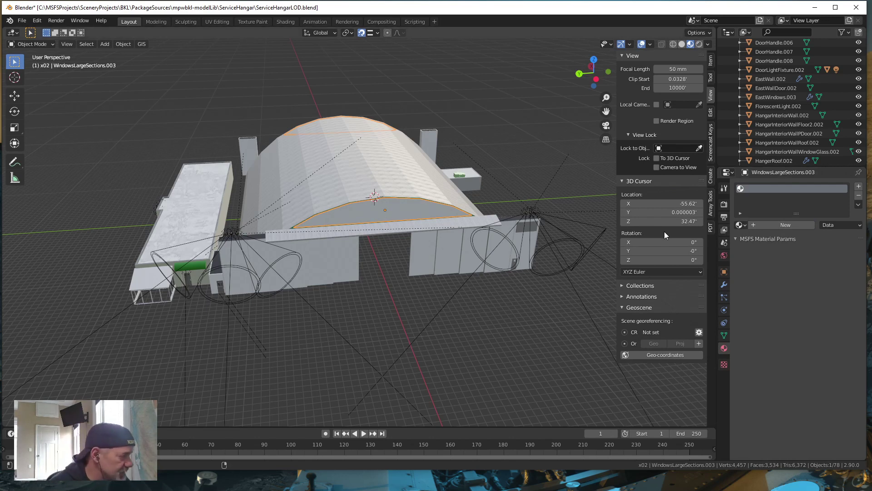
left_click(745, 225)
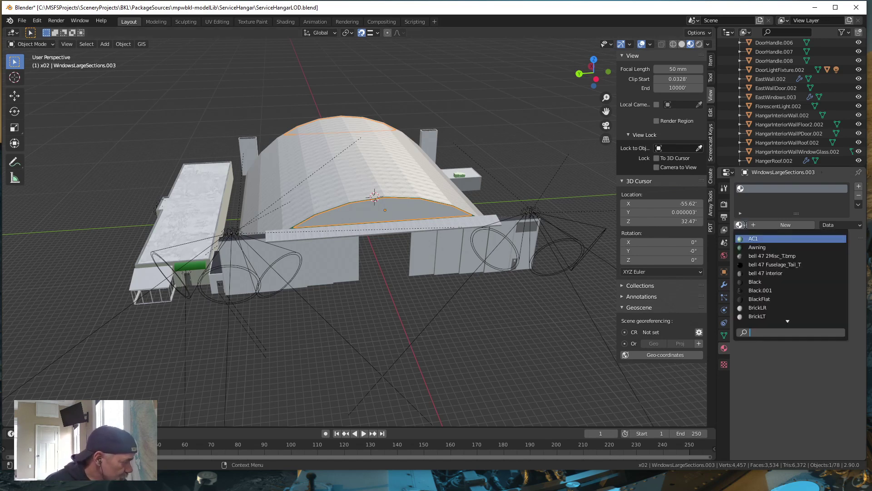
key("Down")
key("Down")
key("Down")
key("Down")
key("Down")
key("Down")
key("Down")
key("Down")
key("Down")
key("Down")
key("Down")
key("Down")
key("Down")
key("Down")
key("Down")
key("Down")
key("Down")
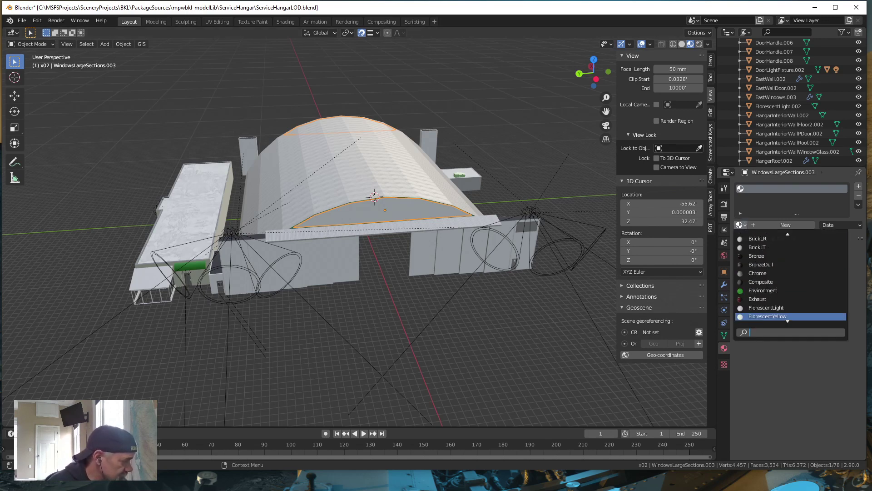
key("Down")
key("Down")
key("Down")
key("Down")
key("Down")
key("Down")
key("Down")
key("Down")
key("Down")
key("Down")
key("Down")
key("Down")
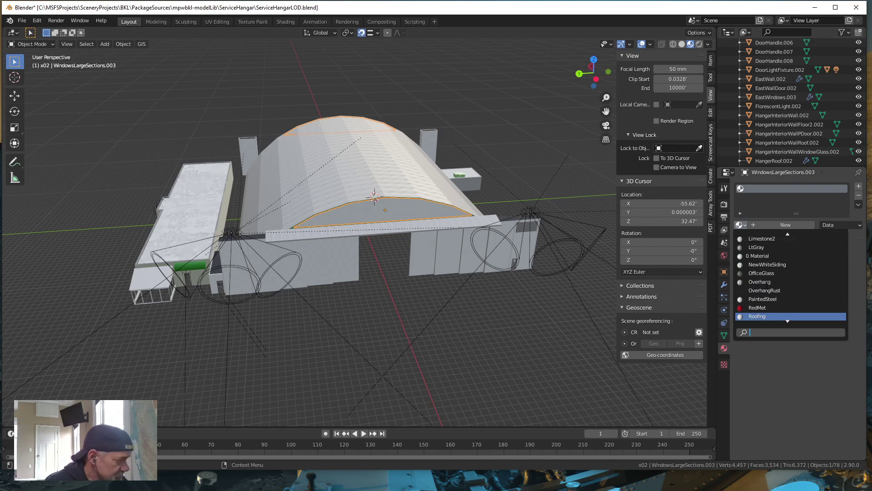
key("Down")
key("Down")
key("Down")
key("Down")
key("Down")
key("Down")
key("Down")
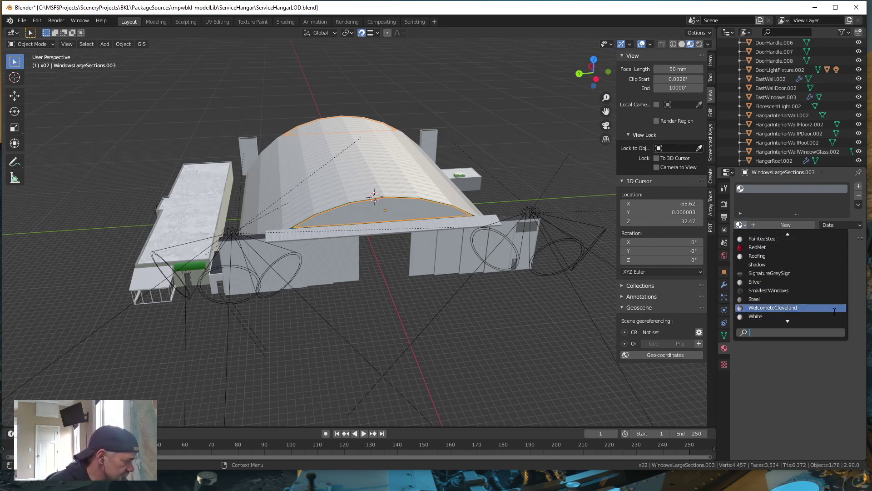
left_click(767, 290)
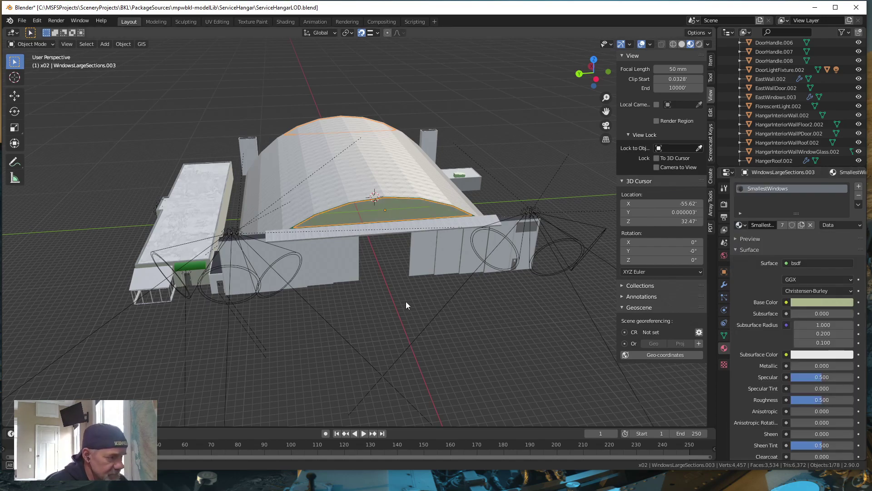
middle_click_drag(405, 301, 431, 299)
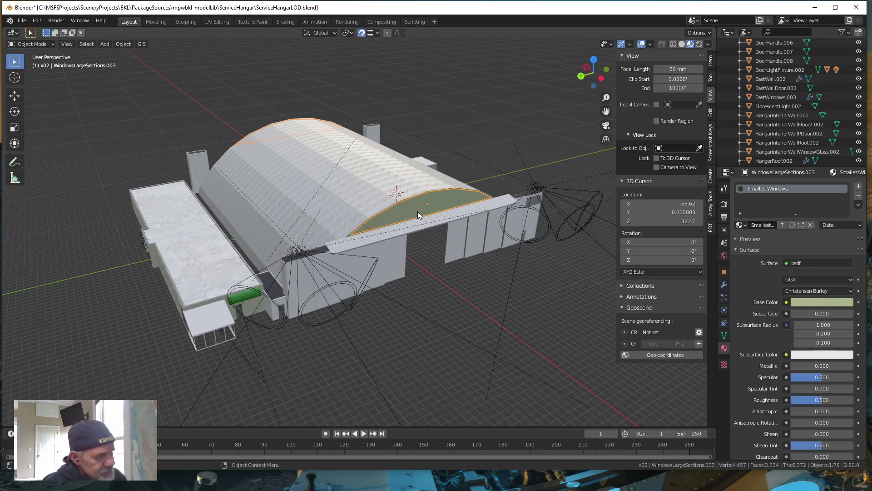
middle_click_drag(470, 312, 243, 307)
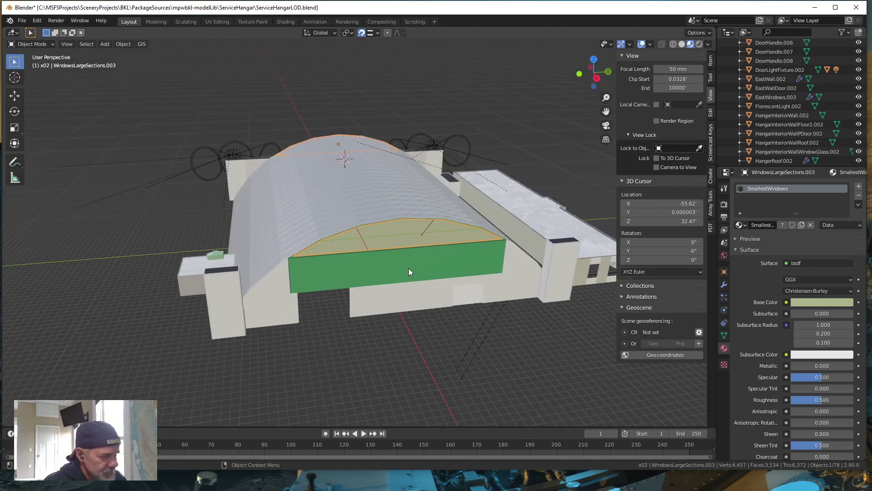
Replace the GreenWood material on the window band object EastWindows.003 with the existing SmallestWindows material
left_click(407, 268)
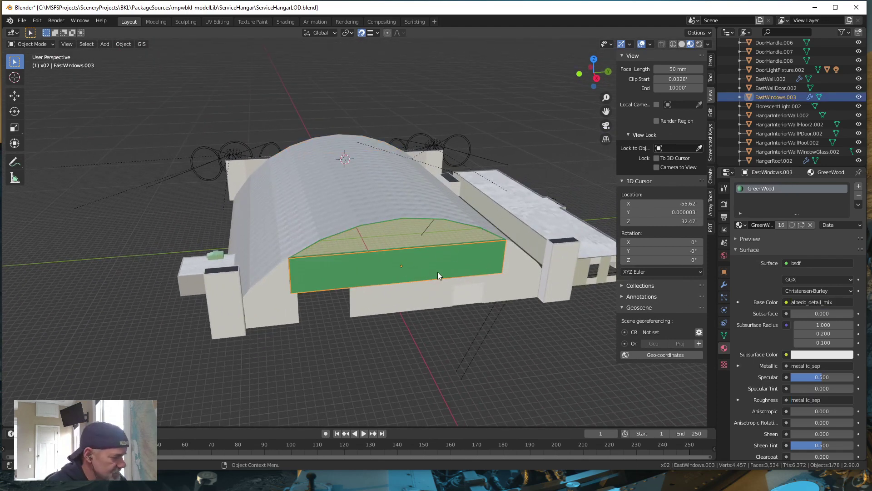
left_click(810, 225)
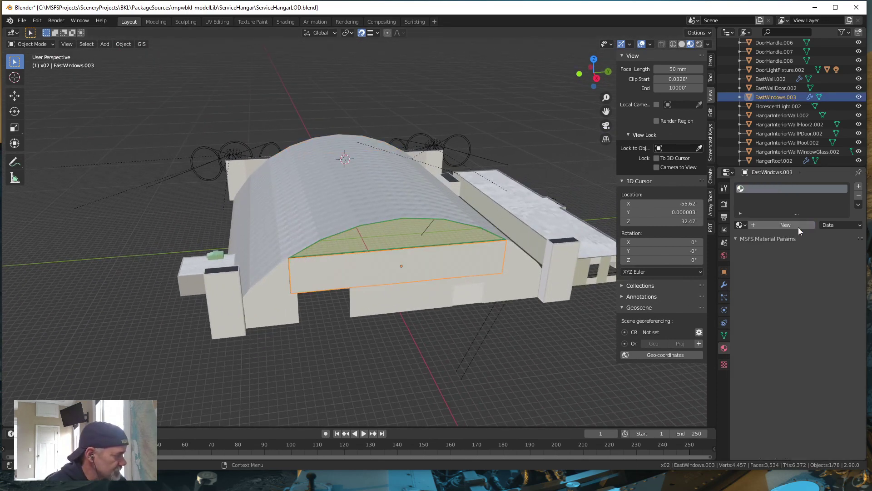
left_click(744, 225)
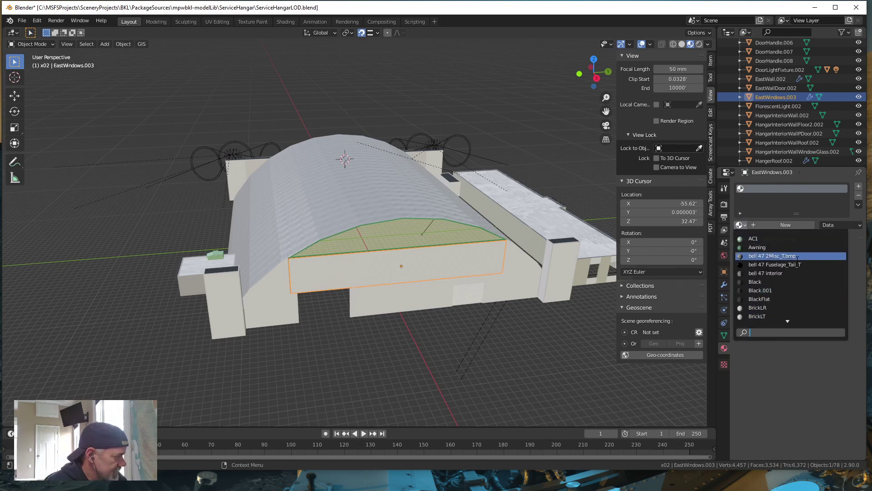
scroll(797, 259, "down", 15)
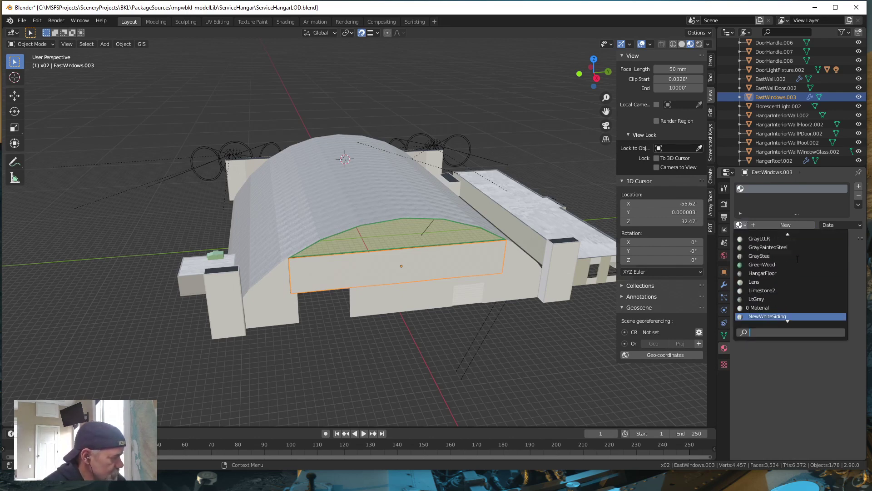
scroll(797, 259, "down", 4)
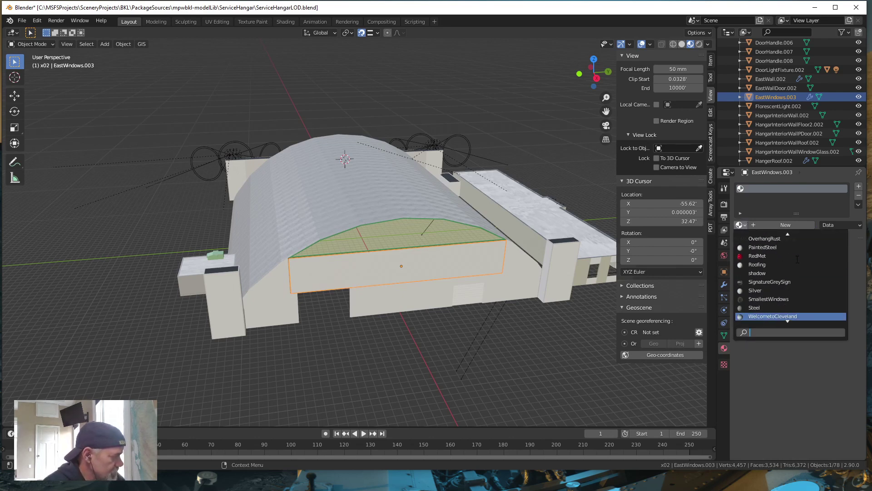
left_click(764, 299)
left_click(182, 205)
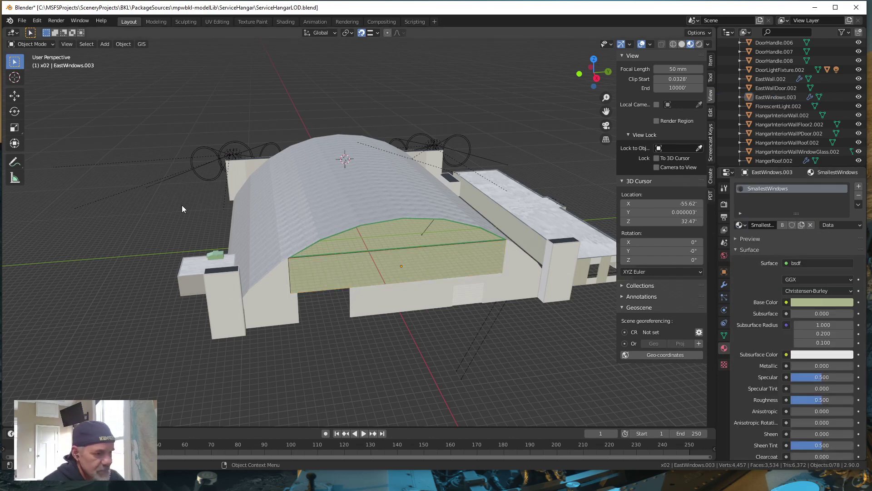
Examine the simplified window faces on the hangar from a distance and from the main door end
middle_click_drag(416, 289, 385, 293)
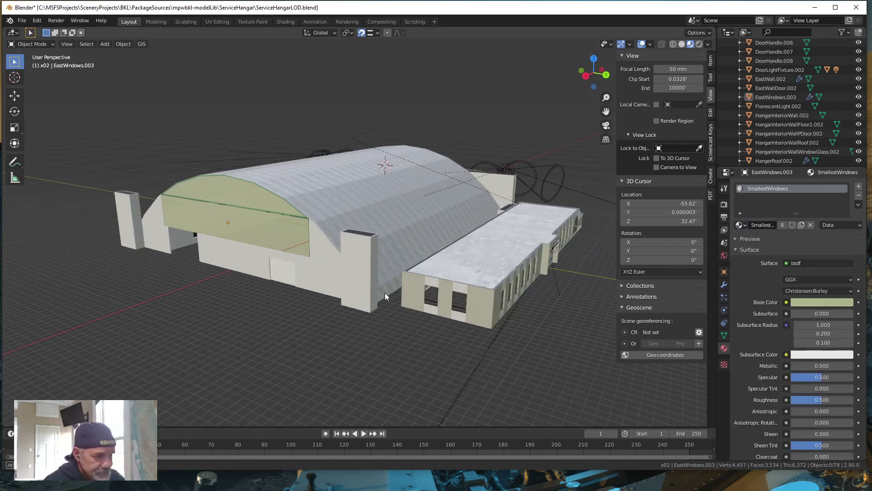
scroll(391, 293, "down", 10)
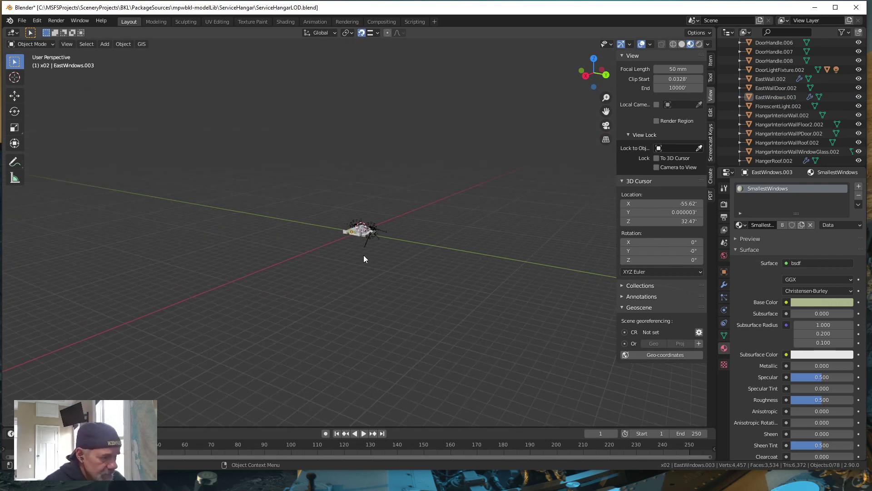
middle_click_drag(378, 266, 370, 271)
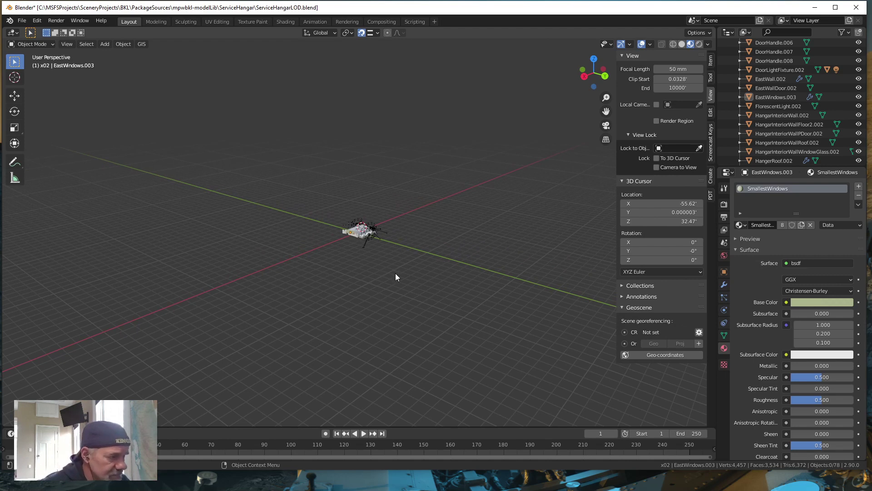
scroll(367, 283, "up", 10)
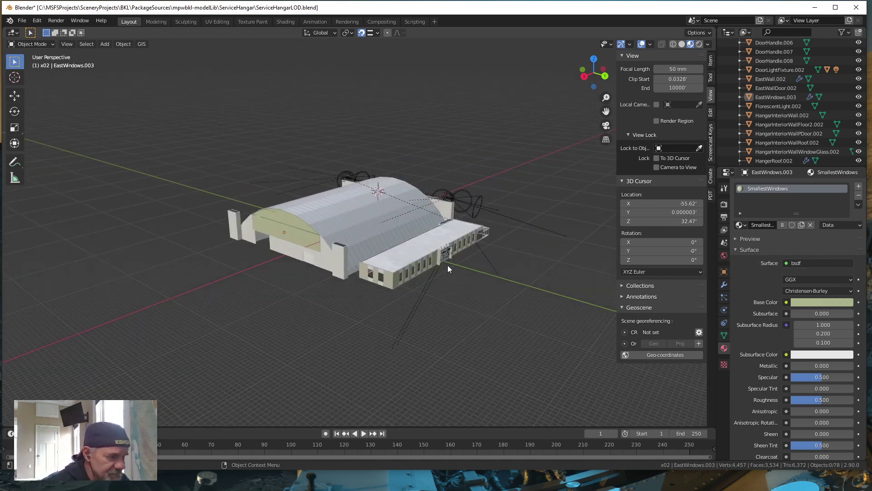
left_click_drag(569, 301, 418, 312, "alt")
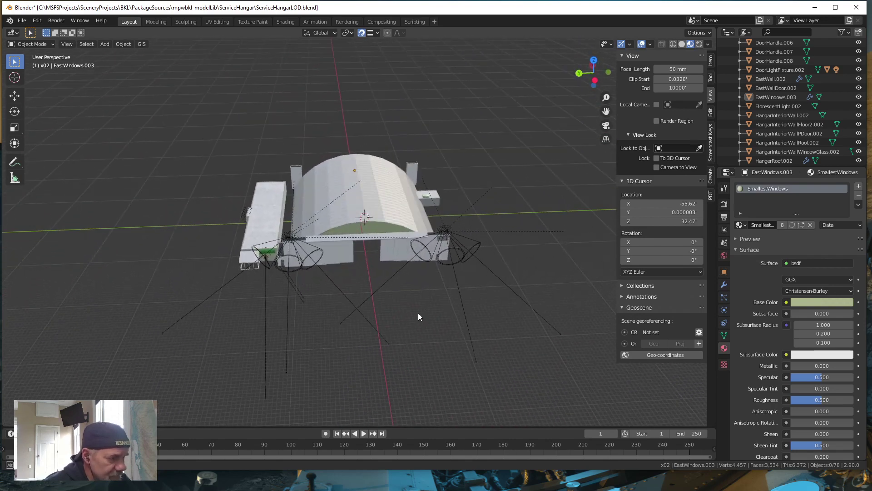
left_click_drag(552, 296, 522, 289, "alt")
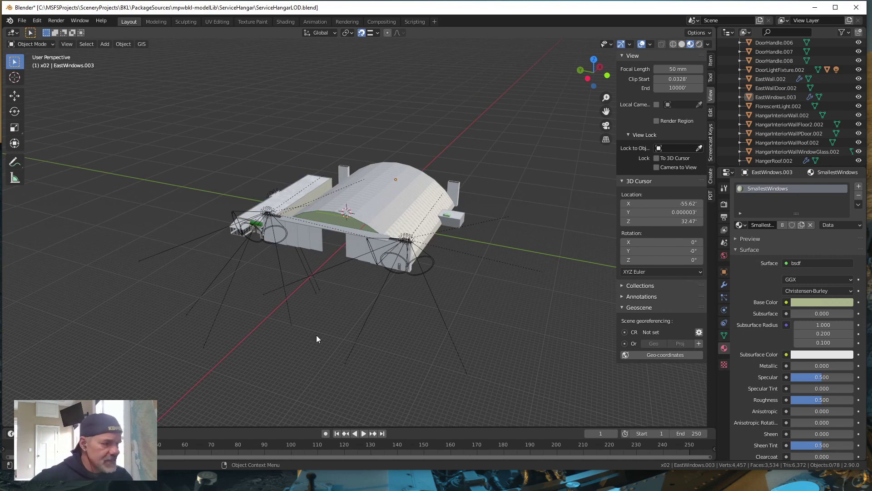
scroll(319, 318, "up", 6)
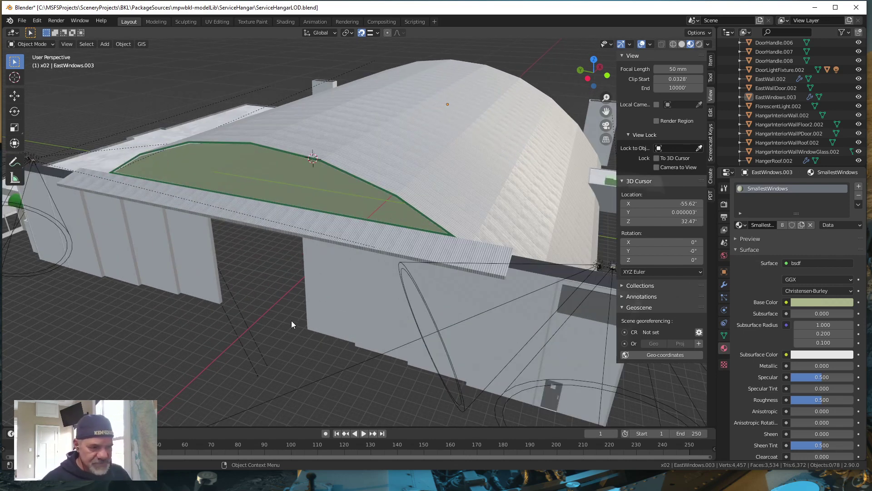
Delete the four GrayPaintedSteel door objects MasterDoor.013 through MasterDoor.010 at the hangar entrance, keeping the white door skins
left_click(220, 287)
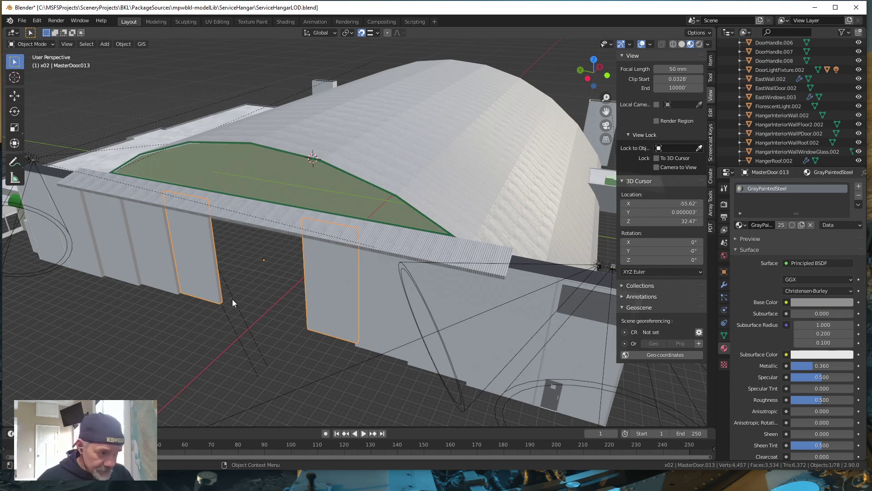
left_click(197, 272)
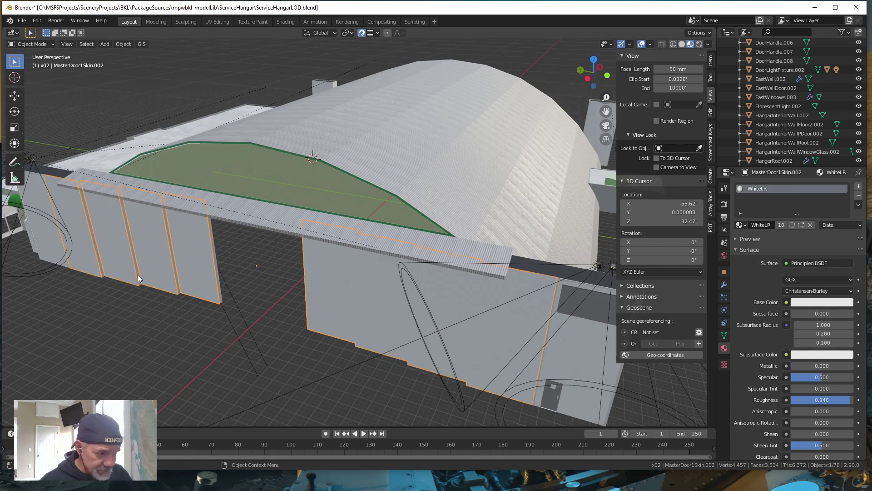
left_click(217, 276)
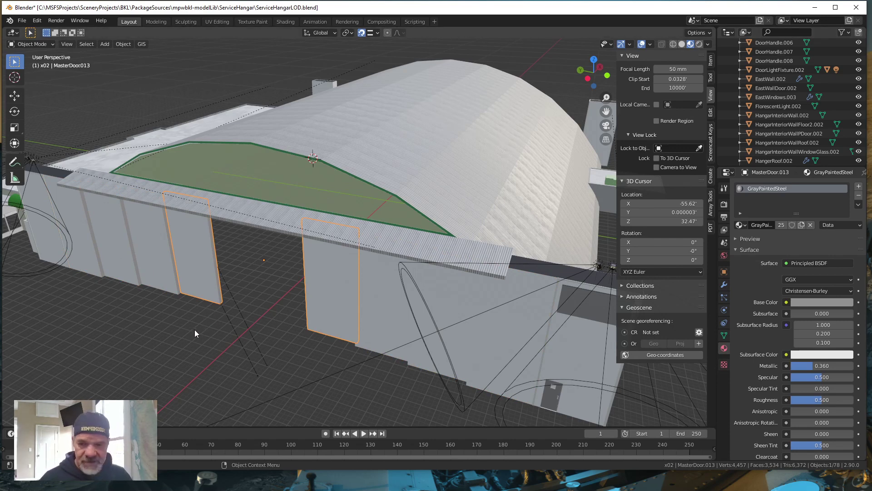
key("Delete")
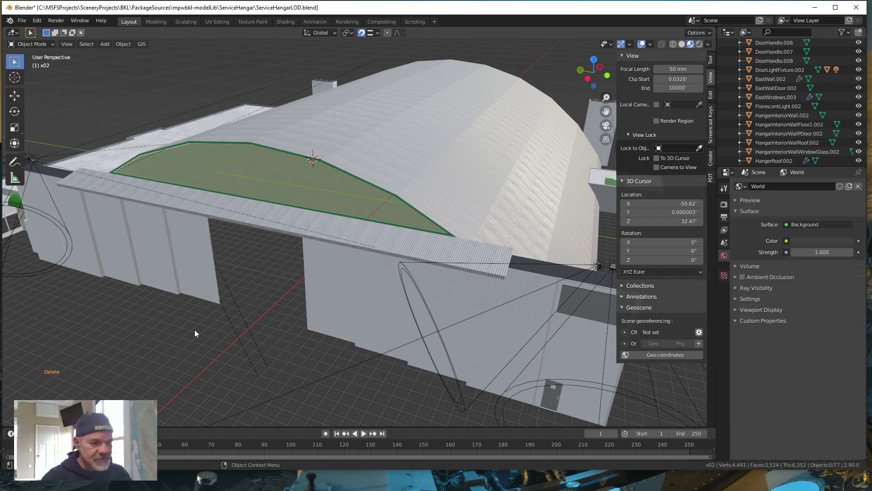
left_click(177, 286)
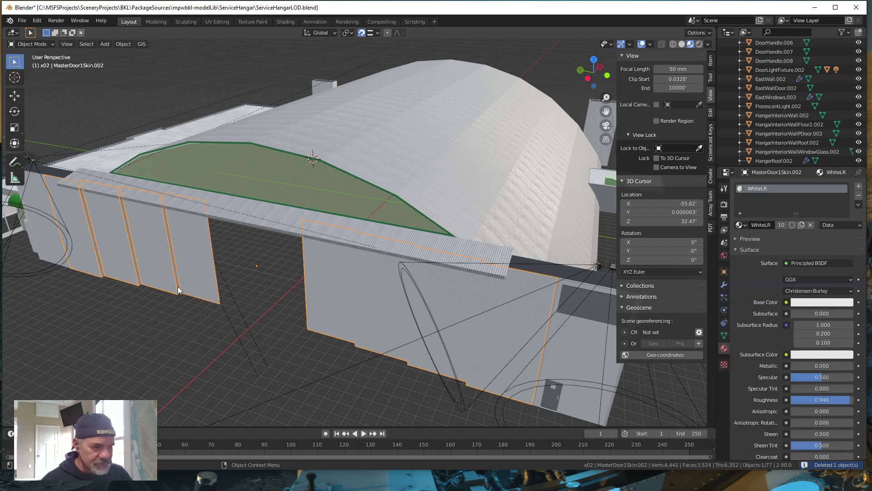
key("Delete")
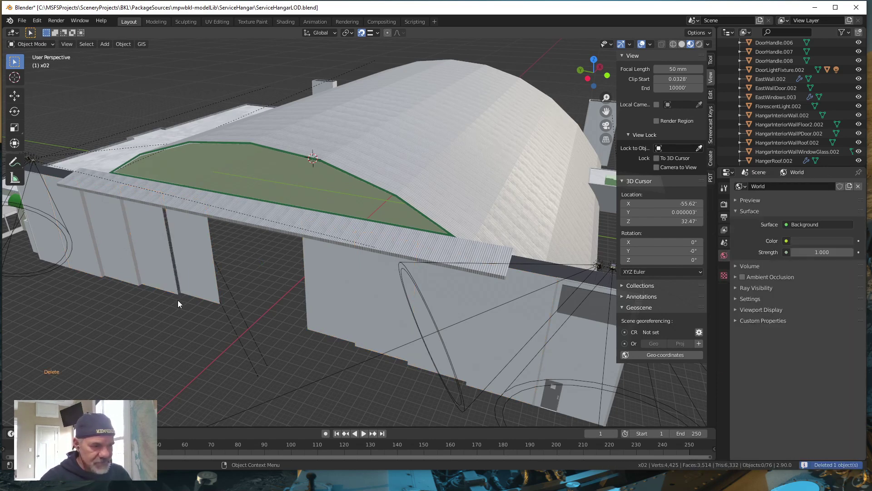
left_click(140, 282)
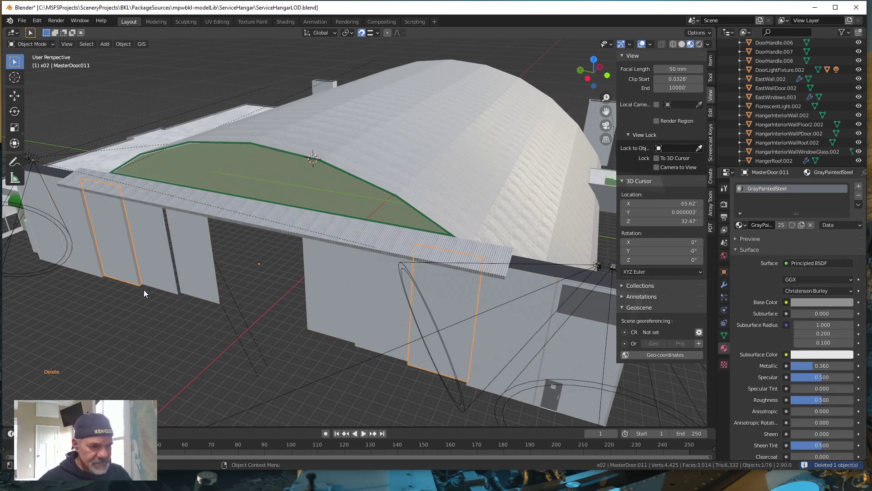
key("Delete")
left_click(102, 271)
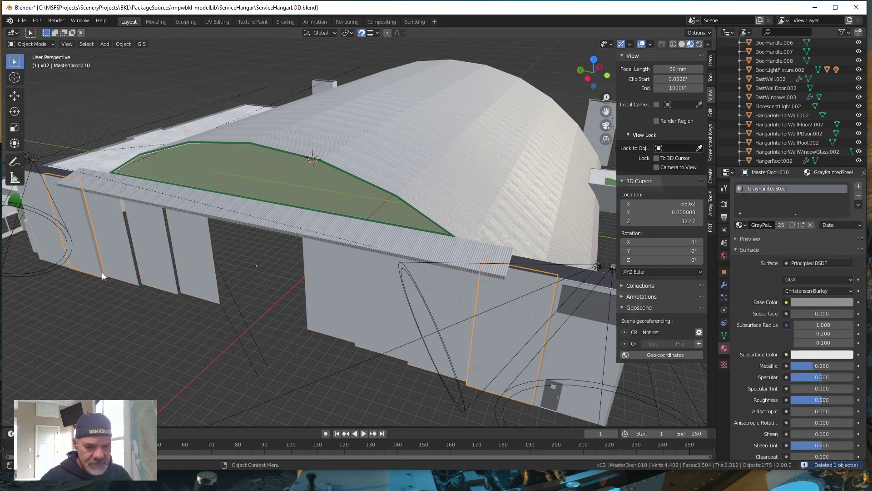
key("Delete")
Remove the Solidify modifier from the EastWall.002 object seen through the open hangar doors
middle_click_drag(154, 332, 151, 326)
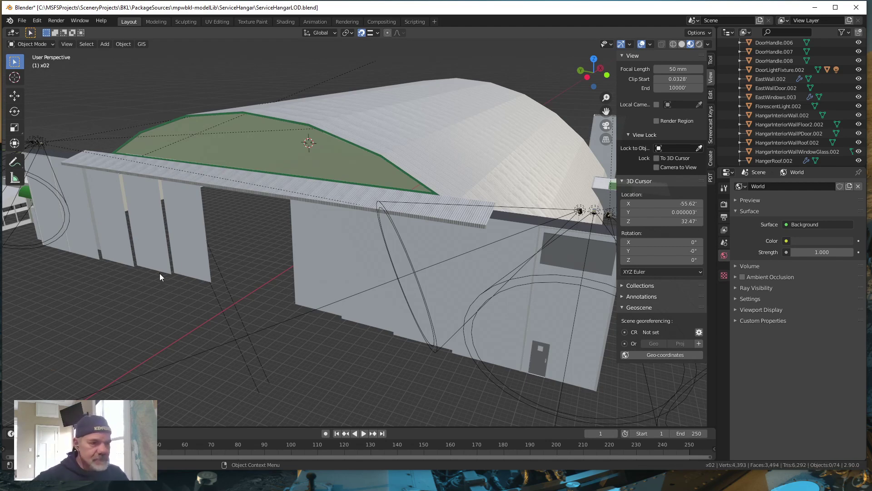
middle_click_drag(160, 277, 165, 255)
scroll(195, 271, "down", 10)
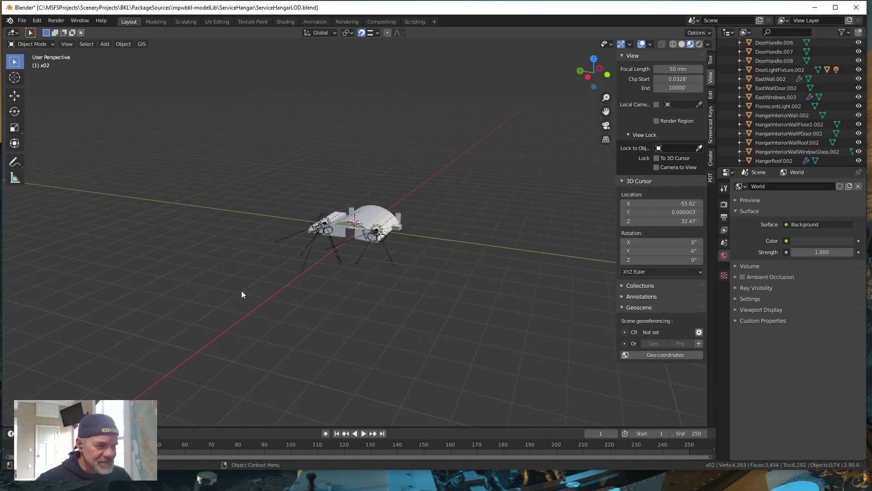
scroll(241, 292, "down", 5)
middle_click_drag(244, 291, 418, 312)
scroll(369, 318, "up", 6)
scroll(396, 309, "up", 3)
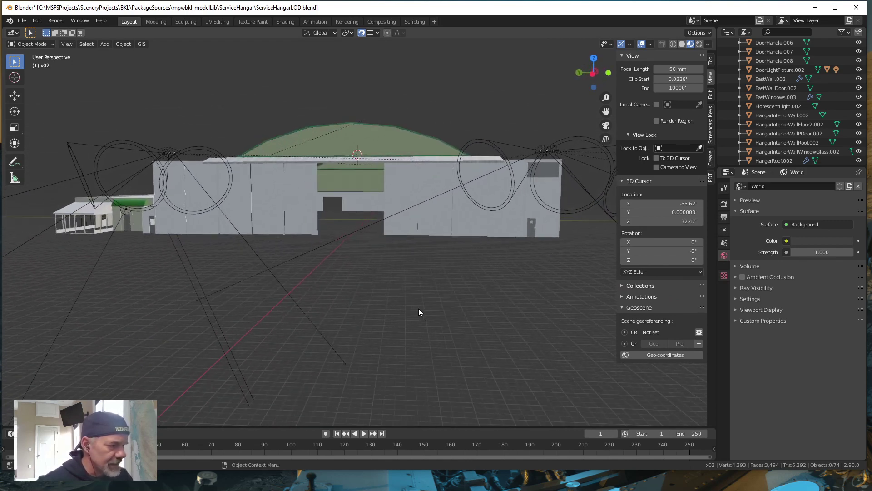
left_click(361, 205)
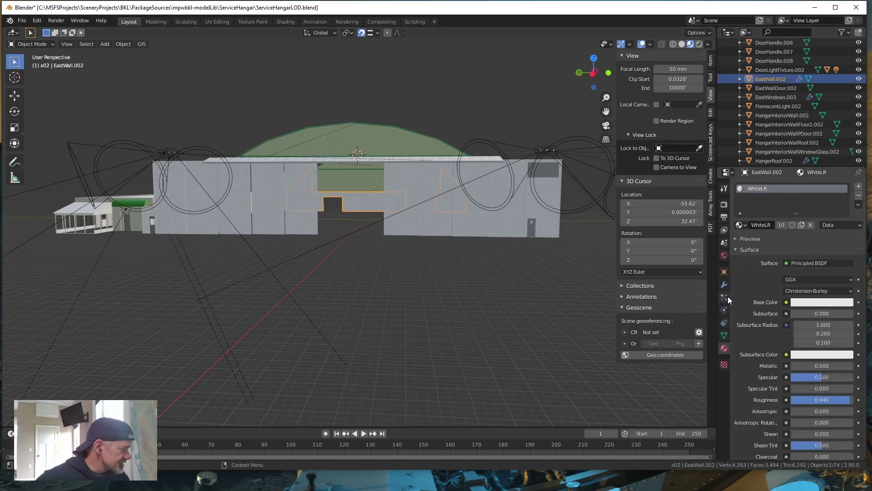
left_click(724, 285)
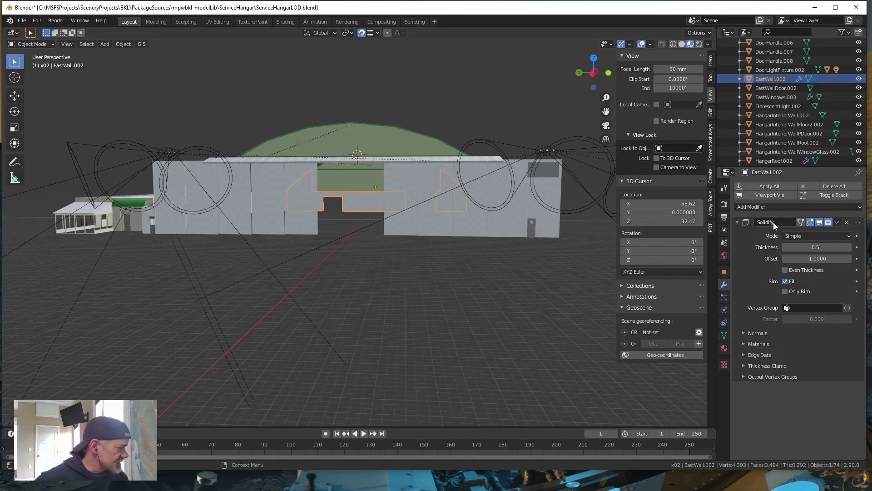
left_click(847, 222)
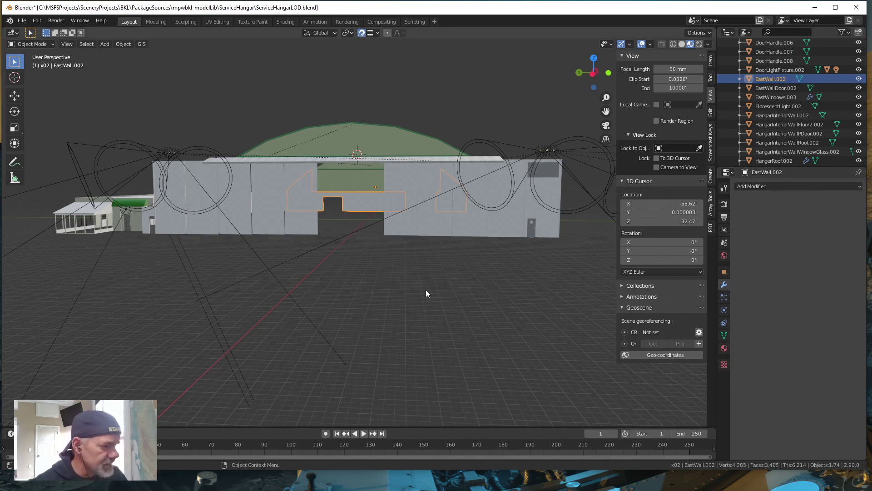
Open the BumpOut.002 box on the hangar's side for mesh editing, framed from below
middle_click_drag(426, 293, 295, 302)
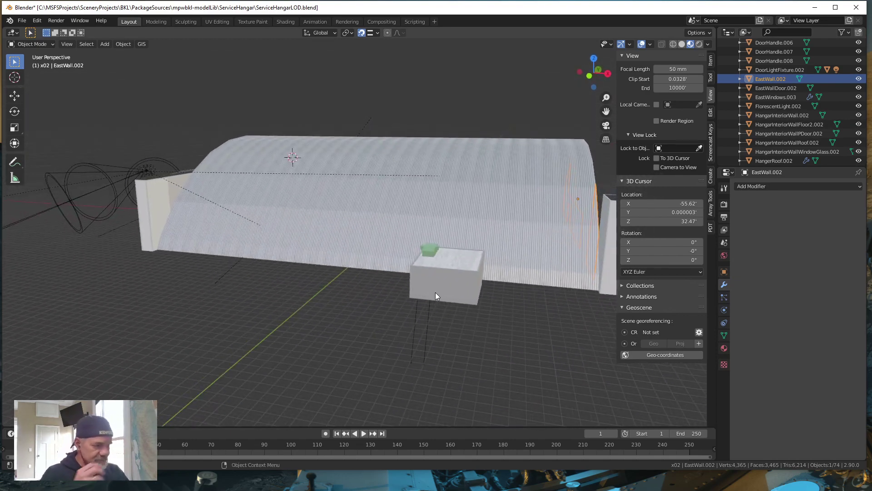
left_click(440, 290)
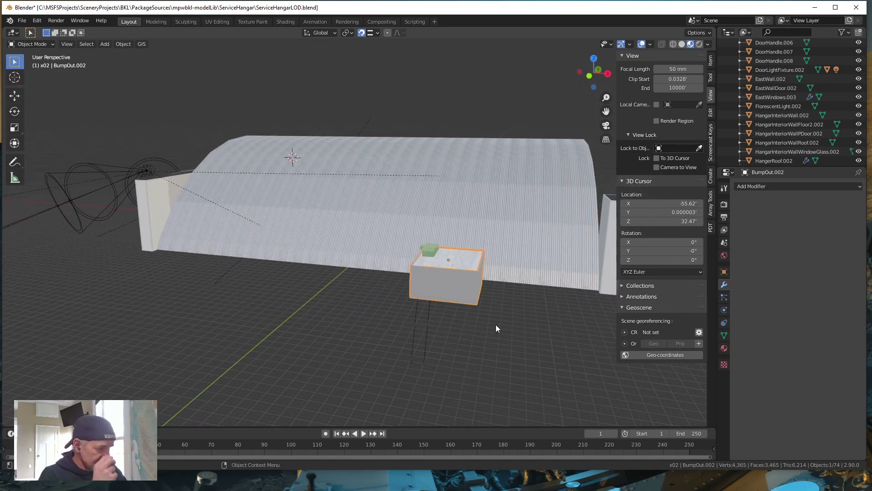
middle_click_drag(496, 325, 490, 294)
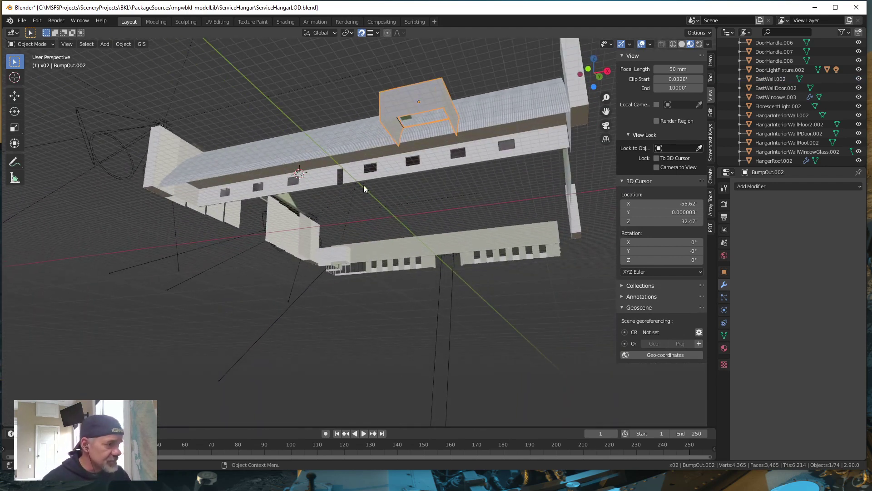
key("KP_Decimal")
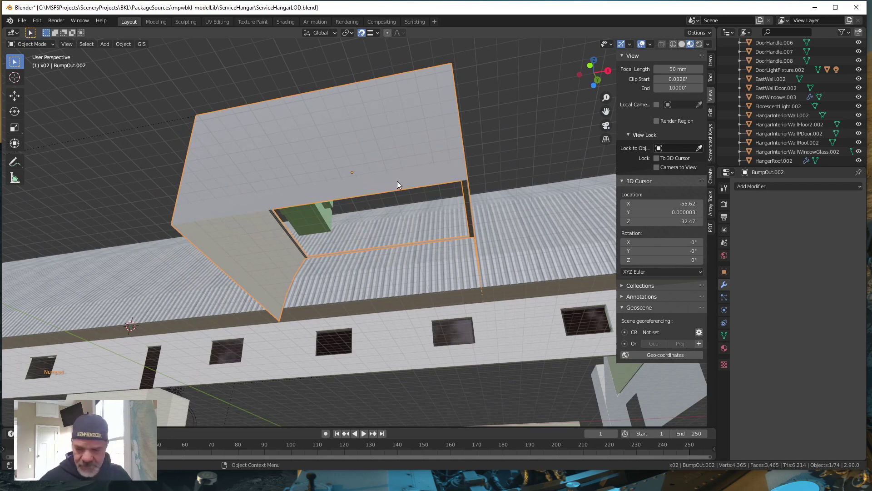
key("Tab")
middle_click_drag(269, 260, 253, 273)
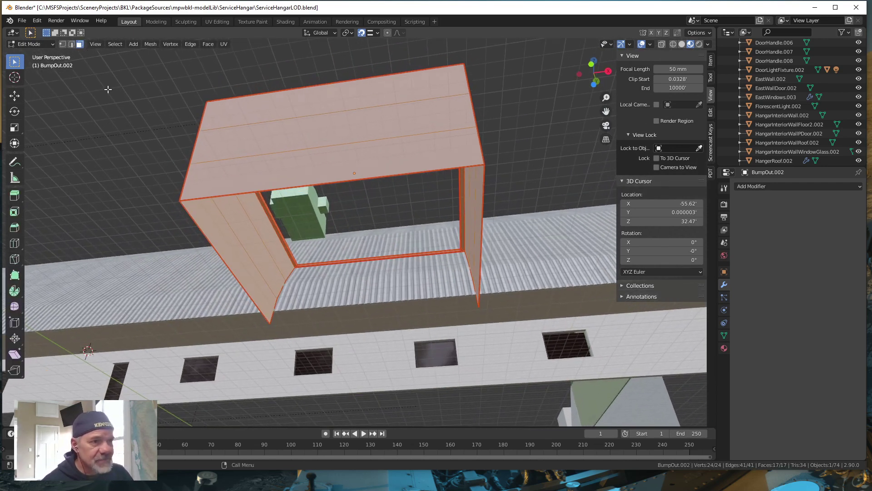
Try deleting the linked faces of the bump-out's two side panels and front panel
key("l")
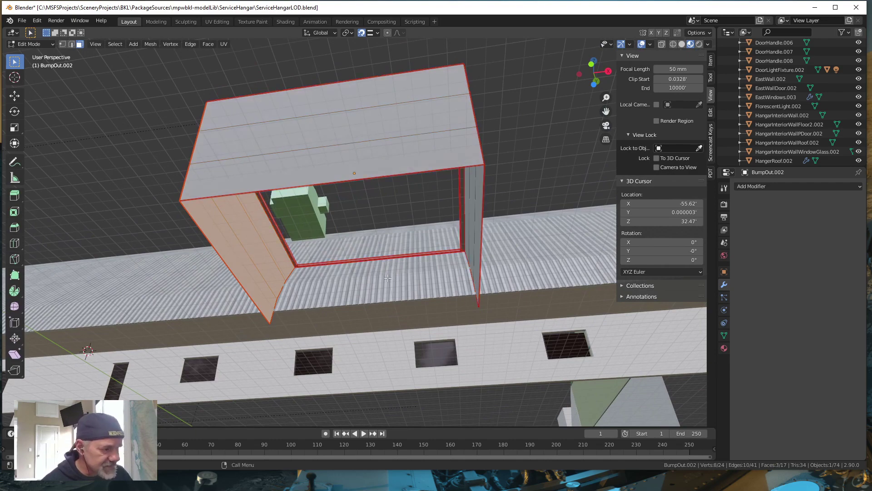
middle_click_drag(388, 278, 518, 264)
key("l")
key("l")
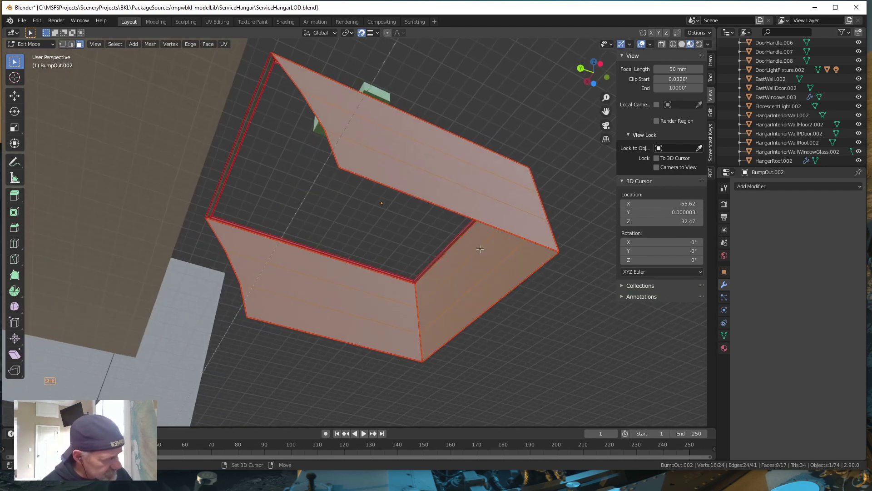
middle_click_drag(469, 286, 430, 295)
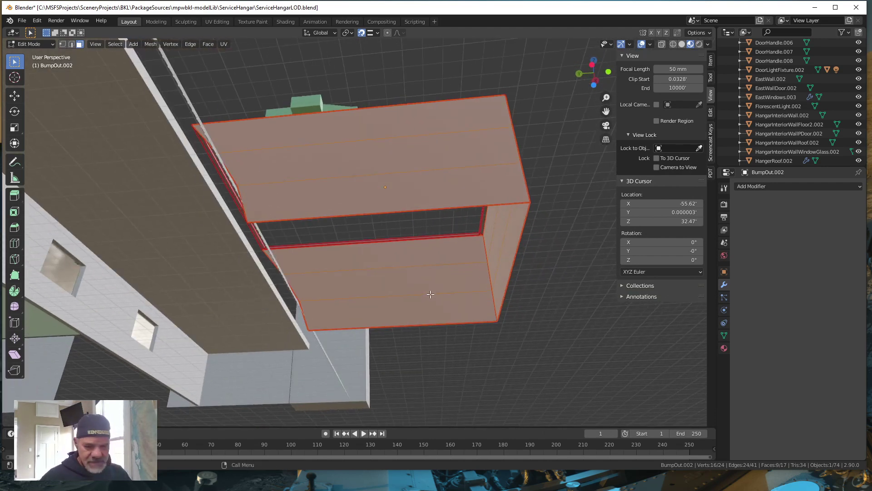
key("Delete")
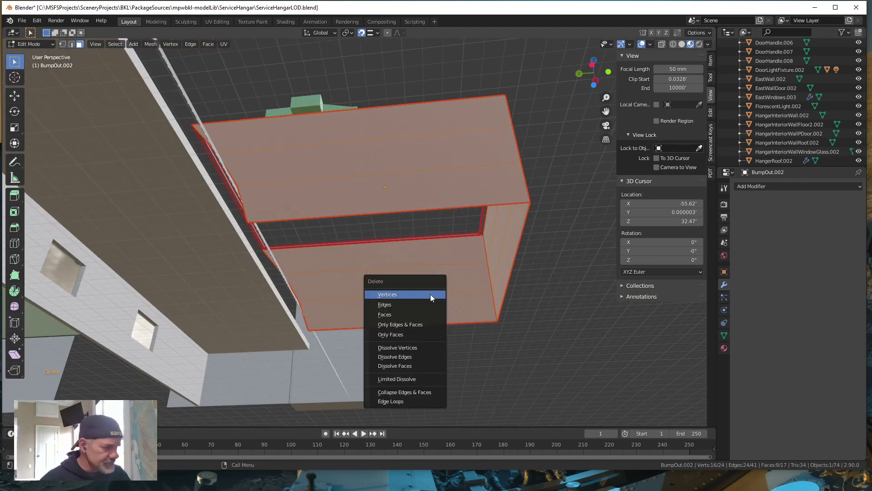
left_click(391, 315)
middle_click_drag(514, 348, 464, 390)
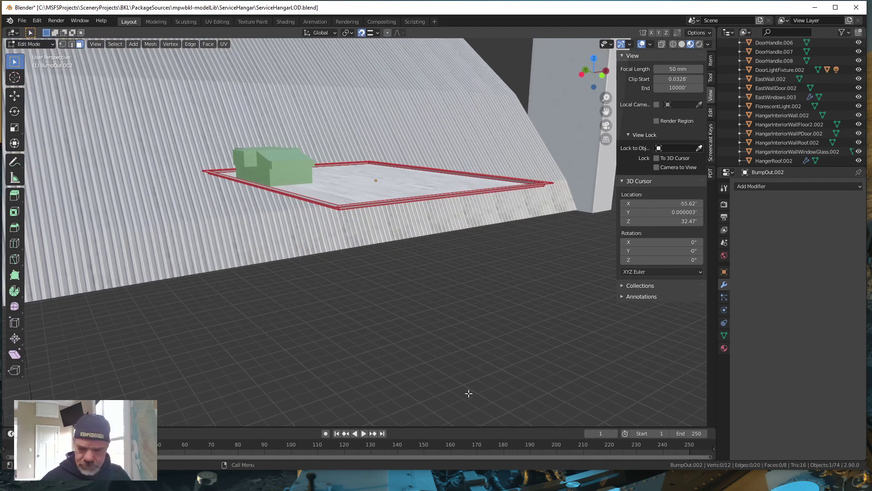
Undo the bump-out face deletion, inspect the box from below, clear the selection and leave mesh editing
key("ctrl+z")
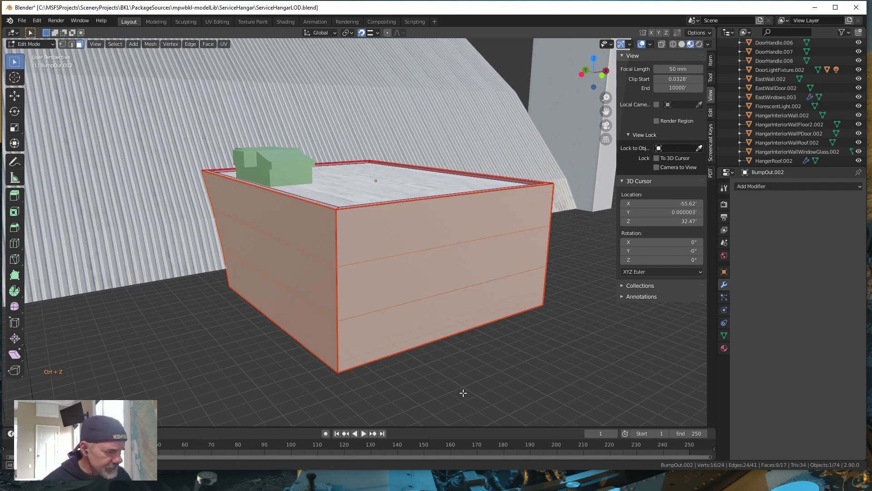
middle_click_drag(462, 392, 463, 348)
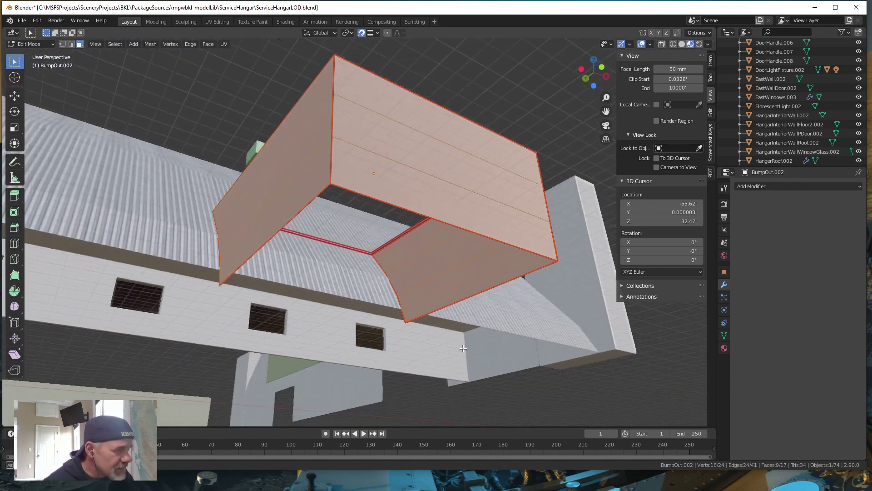
scroll(362, 320, "up", 2)
scroll(364, 315, "up", 2)
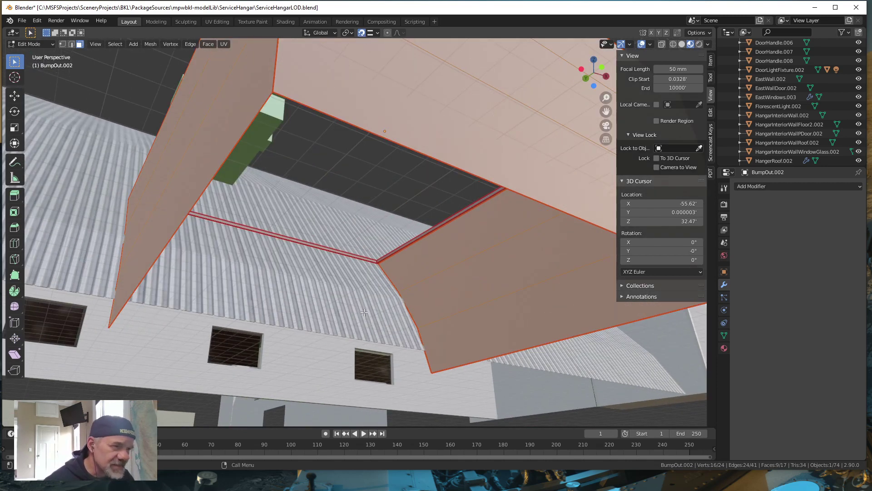
middle_click_drag(363, 313, 385, 350)
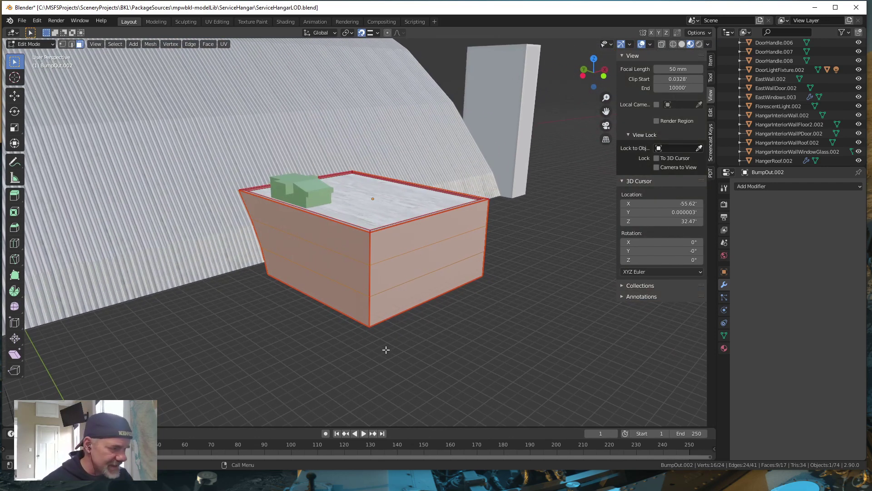
left_click(418, 353)
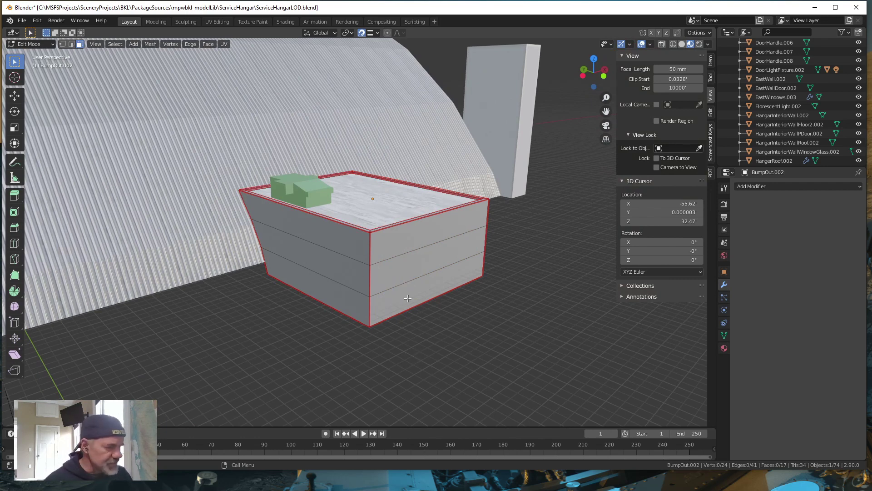
key("Tab")
Examine the whole hangar from far away and from the office side for remaining detail to simplify
scroll(481, 353, "down", 8)
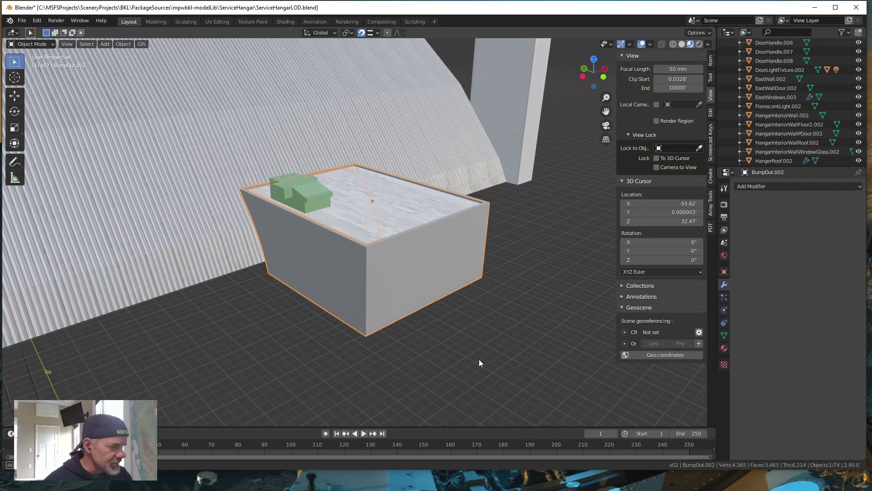
middle_click_drag(472, 347, 456, 363)
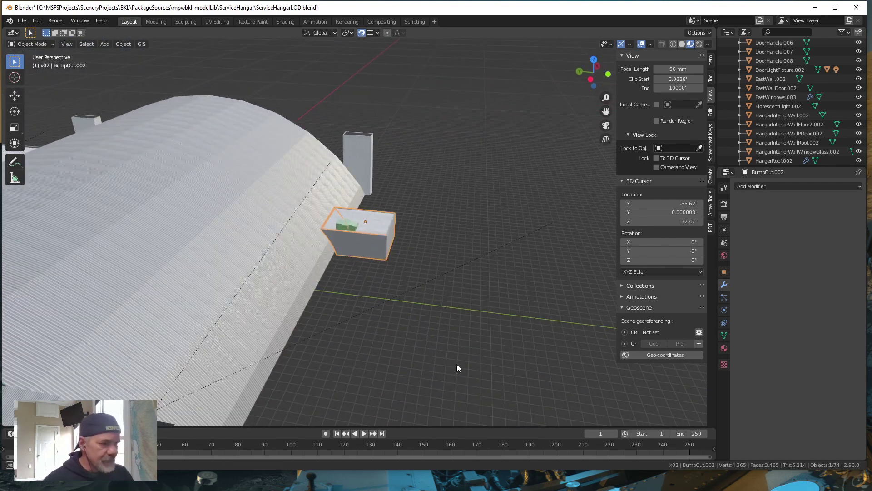
middle_click_drag(335, 350, 351, 332)
scroll(477, 255, "down", 3)
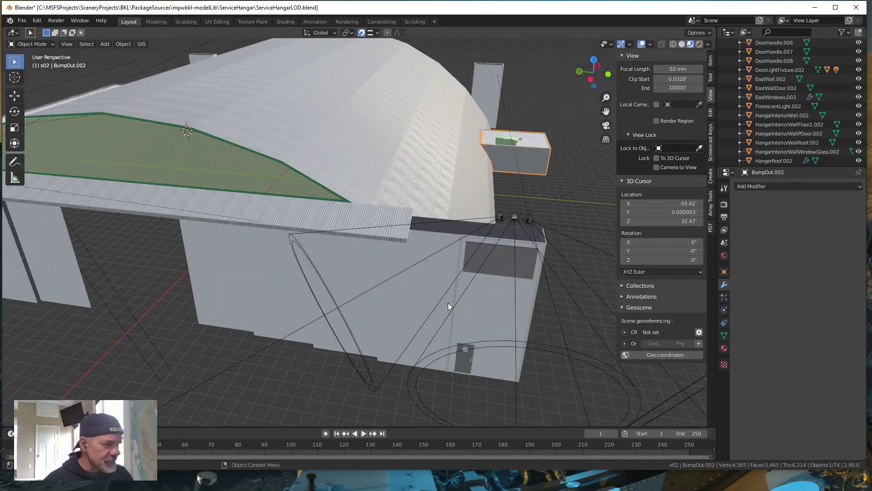
scroll(448, 302, "down", 5)
scroll(447, 301, "down", 4)
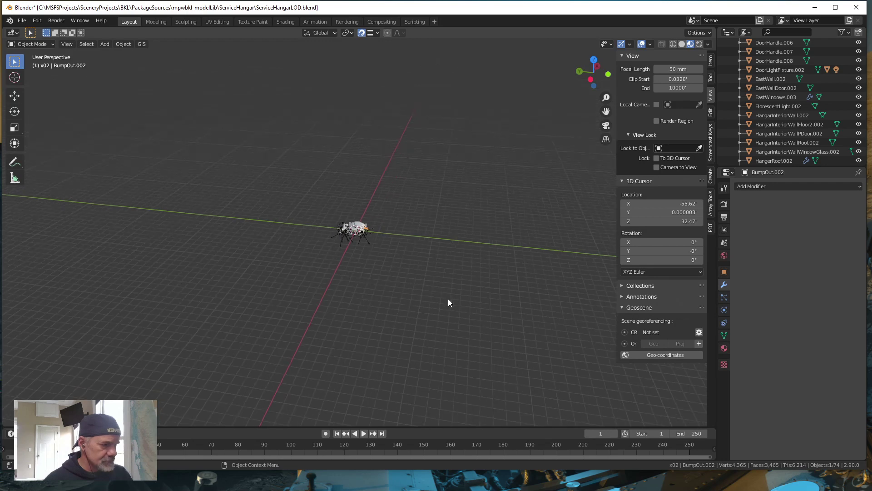
middle_click_drag(370, 283, 434, 282)
scroll(371, 271, "up", 6)
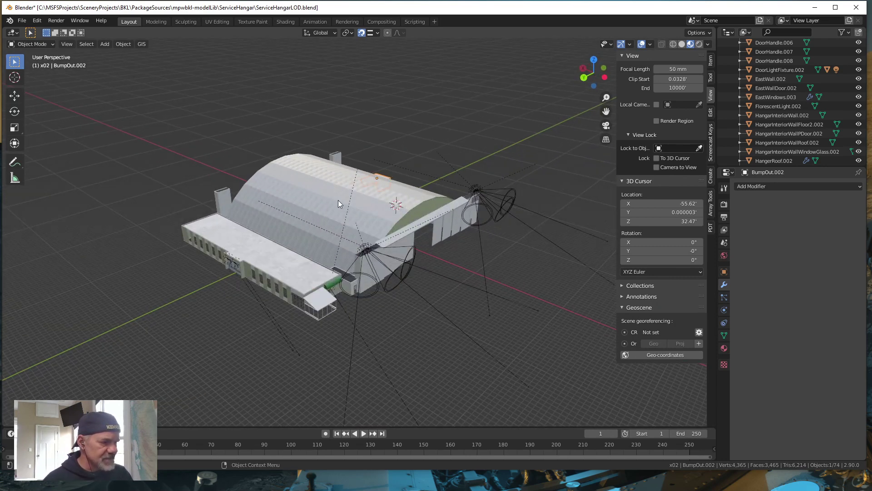
Remove the Subdivision modifier from the curved hangar roof HangerRoof.002
left_click(330, 207)
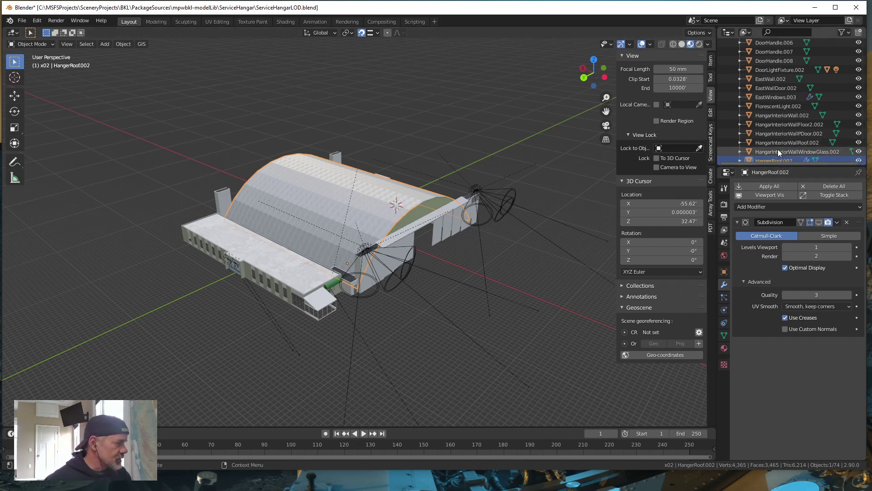
scroll(776, 149, "down", 3)
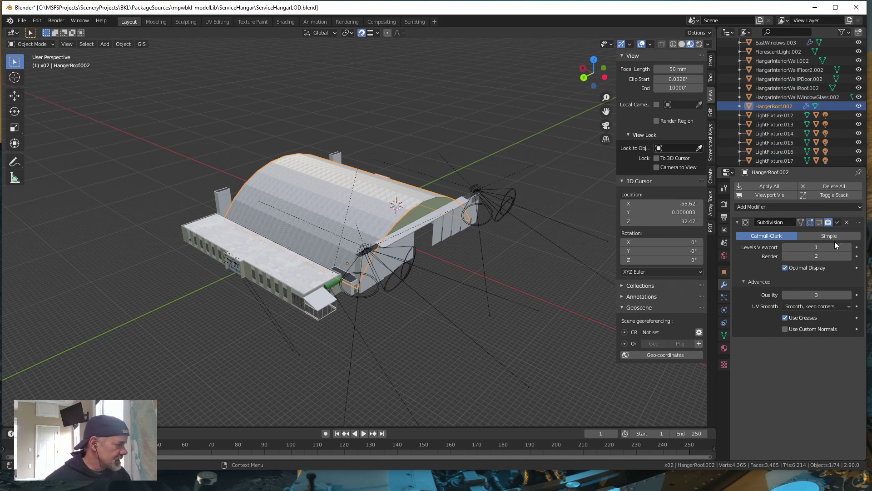
left_click(847, 222)
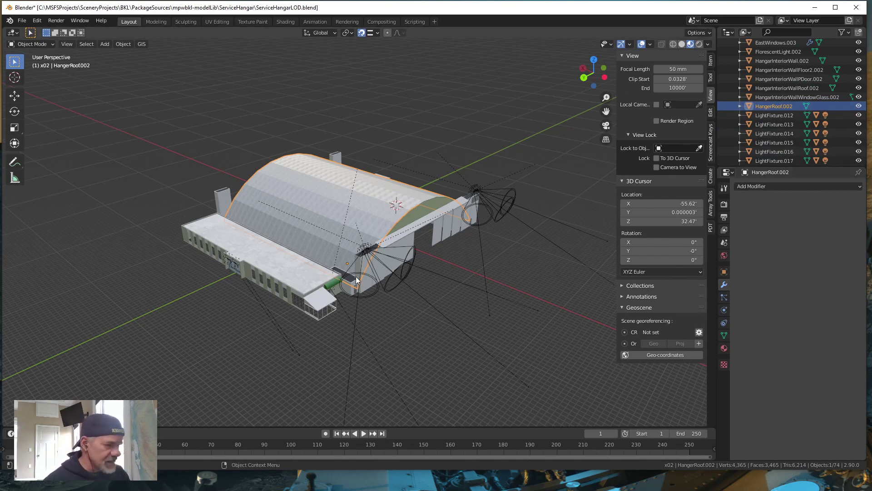
Replace the GraySteel material on the hangar roof HangerRoof.002 with the existing WhiteLR material
scroll(395, 295, "down", 7)
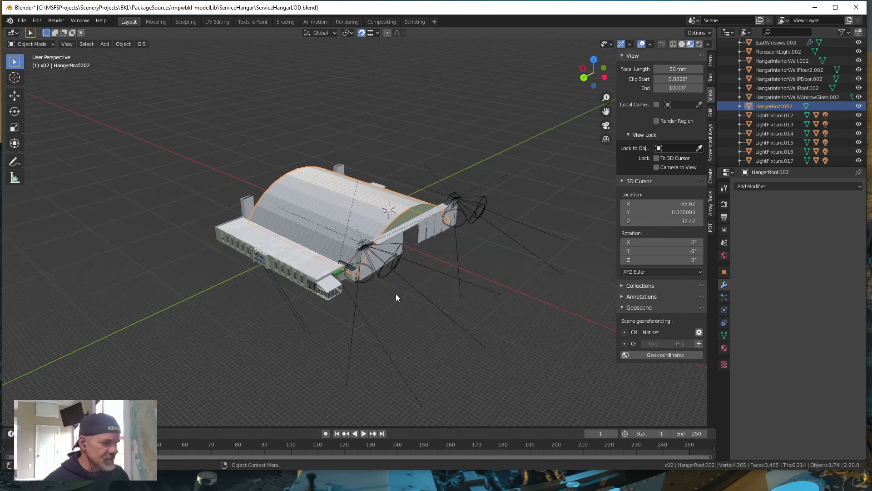
scroll(394, 293, "down", 4)
scroll(399, 293, "up", 7)
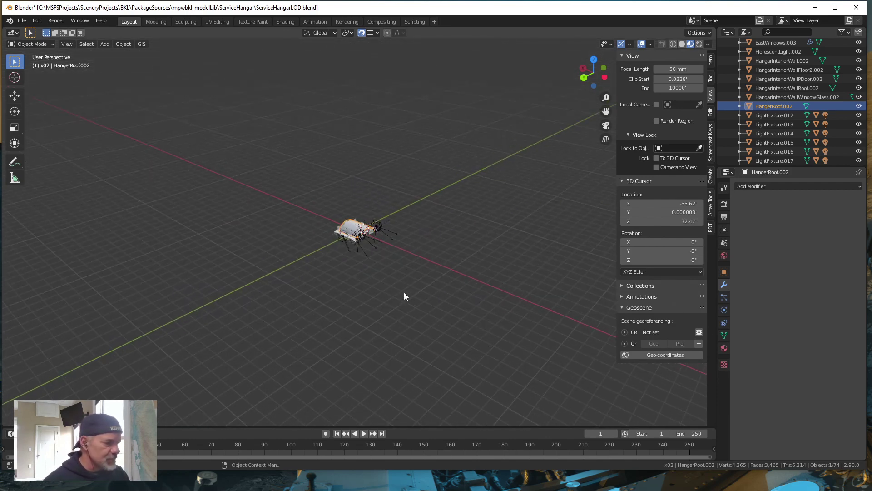
scroll(412, 295, "up", 5)
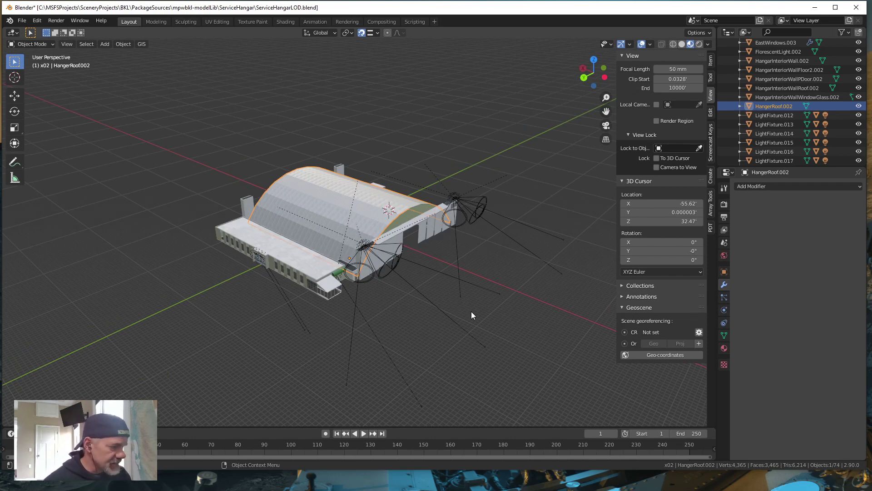
left_click(723, 348)
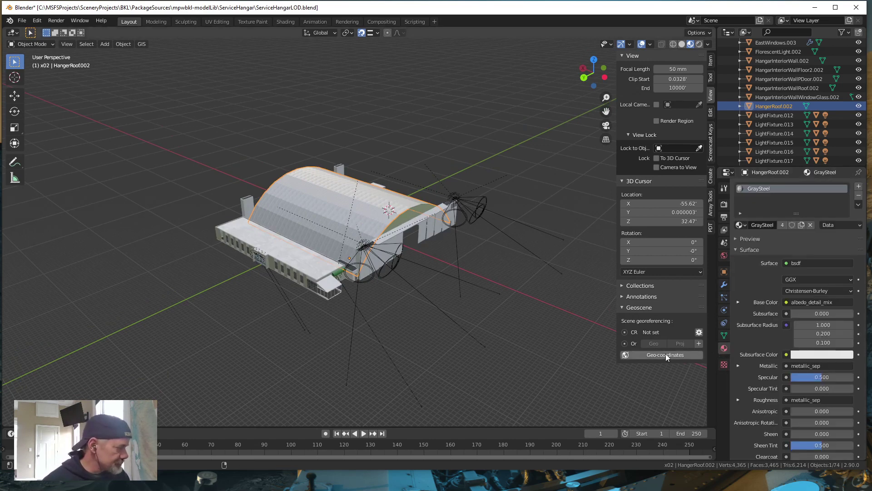
left_click(811, 224)
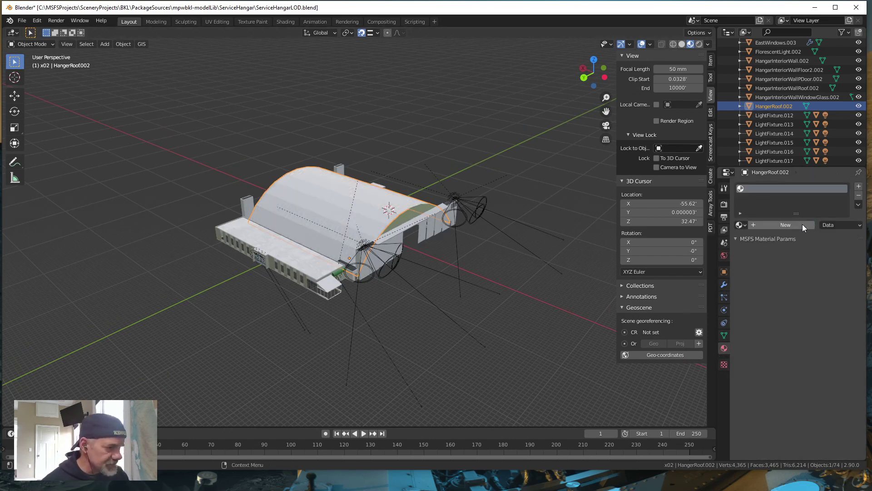
left_click(741, 225)
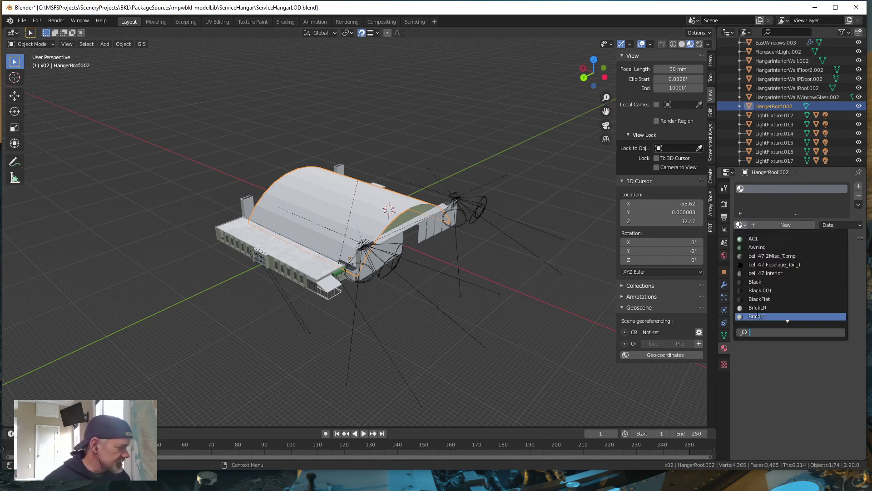
scroll(756, 316, "down", 15)
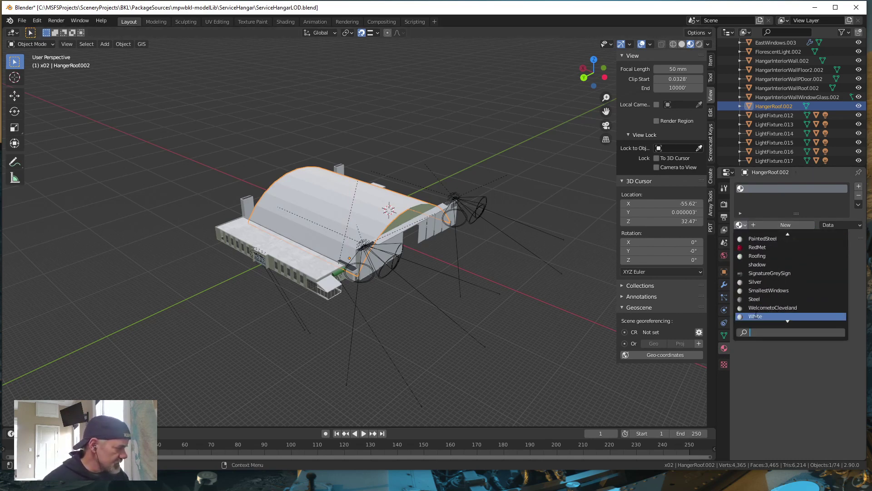
scroll(756, 317, "down", 6)
left_click(757, 299)
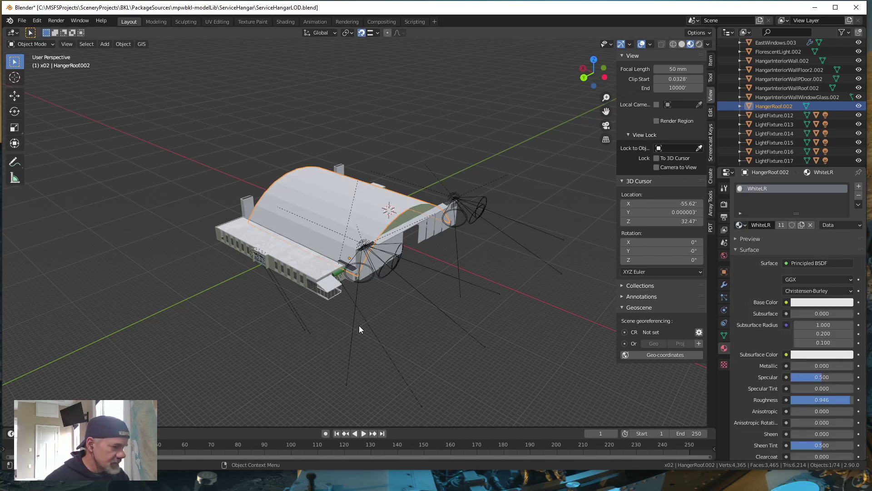
Replace the Roofing material on the flat office roof OfficesRoof.002 with the existing WhiteLR material and clear the selection
left_click(307, 262)
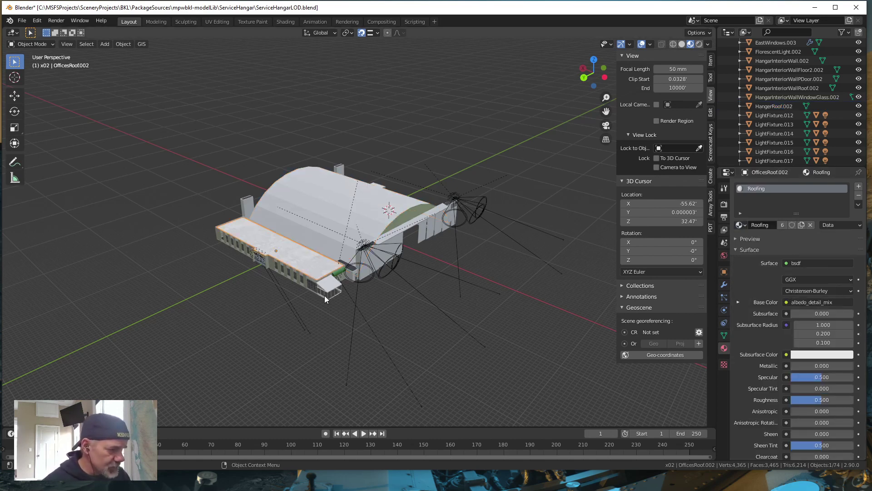
left_click(810, 224)
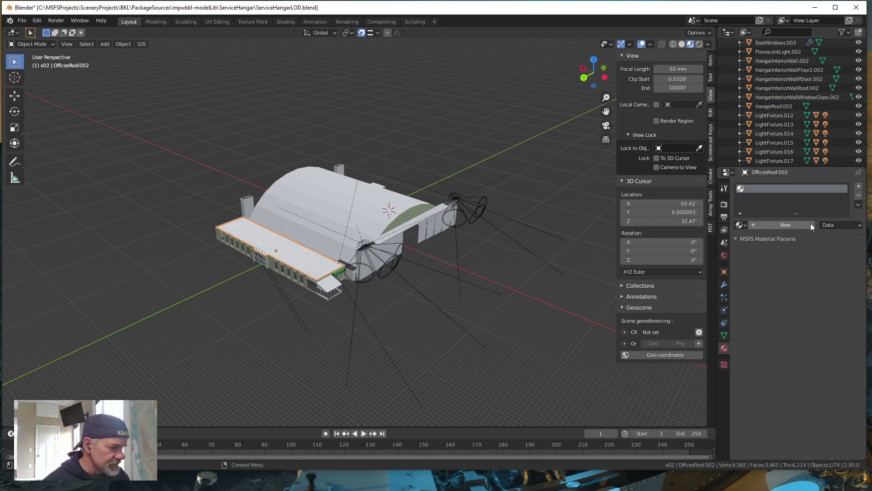
left_click(740, 225)
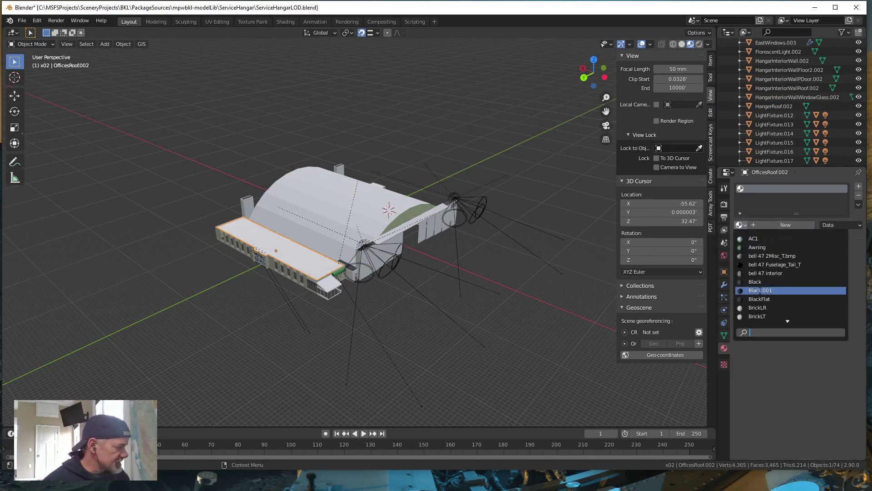
scroll(760, 291, "down", 3)
scroll(760, 292, "down", 20)
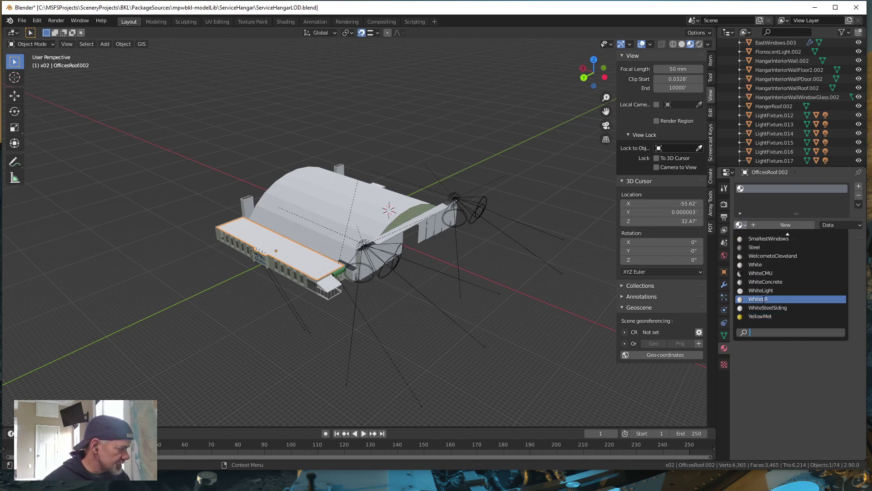
left_click(763, 298)
left_click(558, 331)
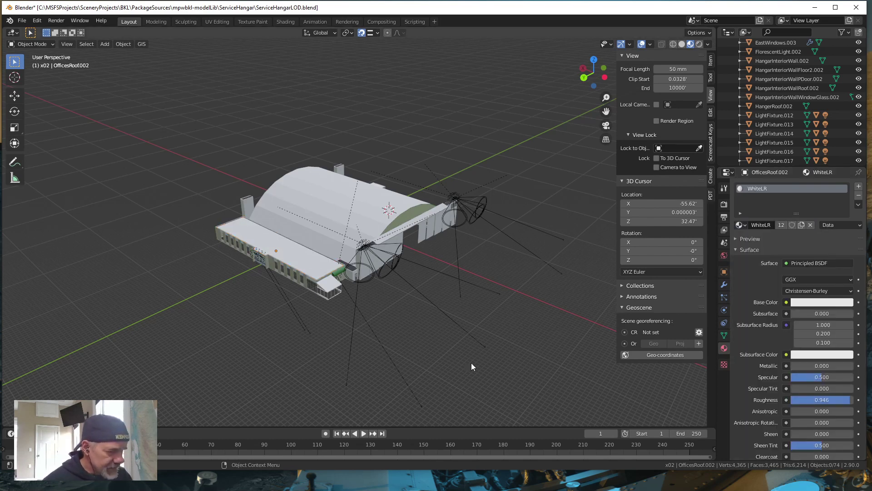
Select the Welcome to Cleveland sign on the office front and examine it from near and far, along with its material settings
middle_click_drag(471, 362, 504, 354)
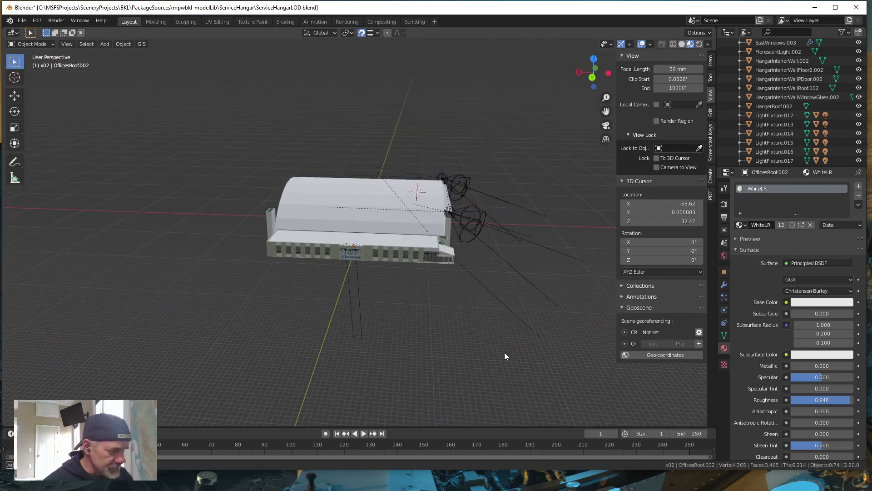
left_click(352, 256)
scroll(371, 263, "up", 5)
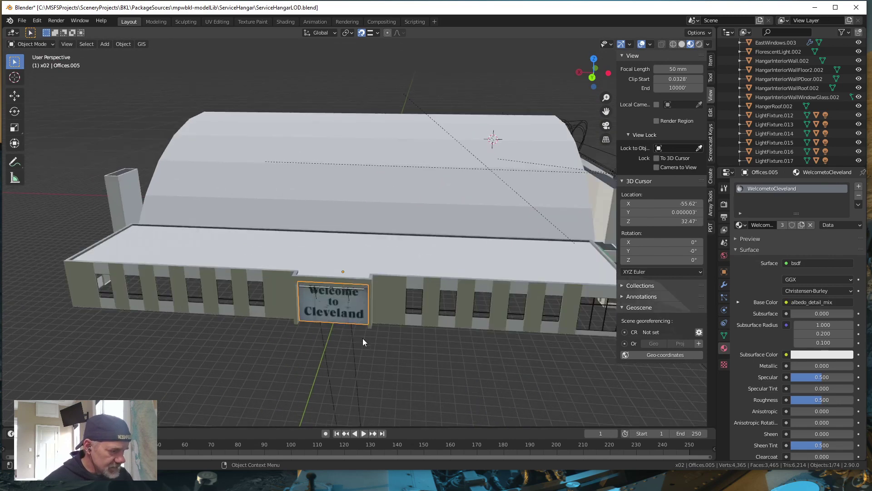
scroll(512, 333, "down", 12)
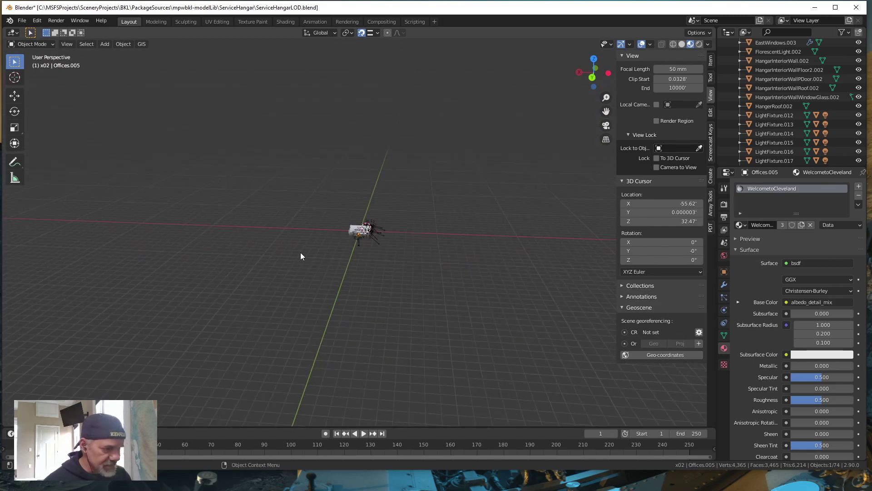
key("Home")
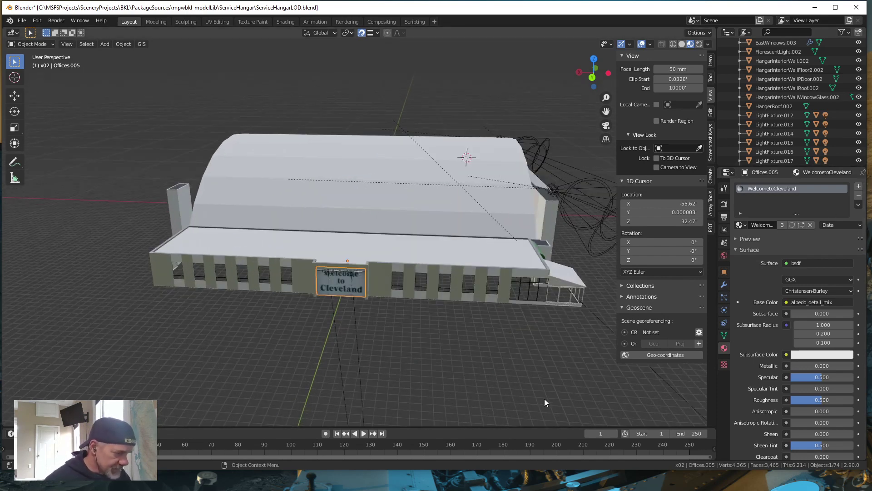
middle_click_drag(544, 402, 534, 396)
scroll(808, 364, "down", 3)
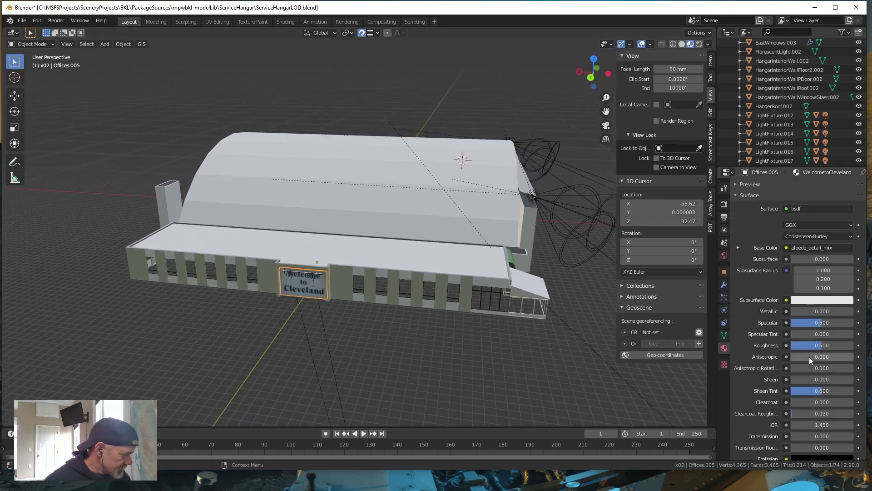
Review the entrance sign panel's material settings and unlink the WelcometoCleveland material from the panel
scroll(809, 358, "down", 12)
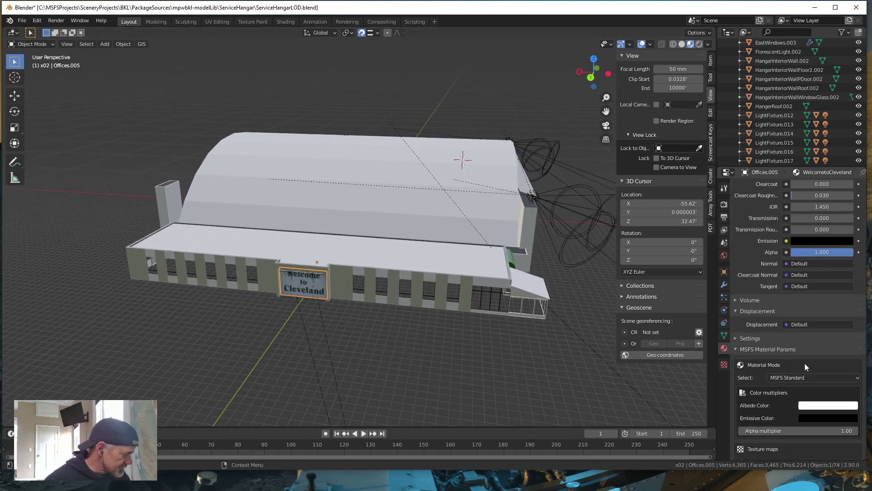
scroll(805, 363, "down", 5)
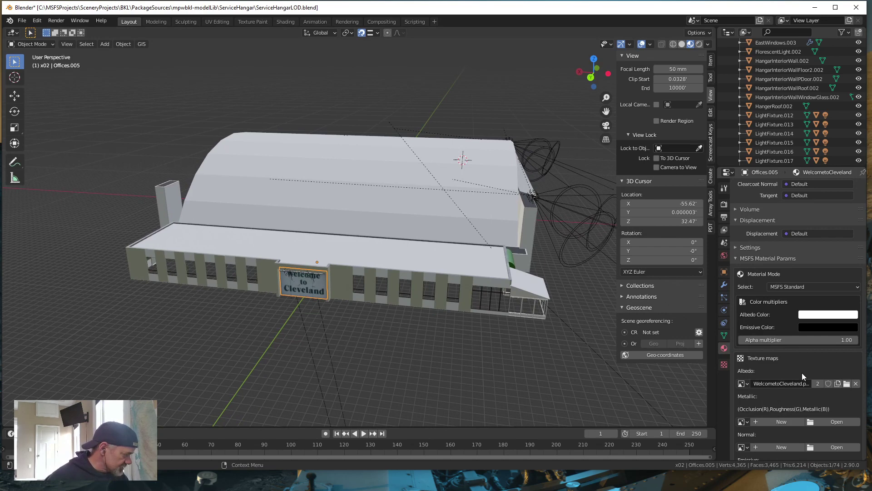
scroll(799, 375, "up", 6)
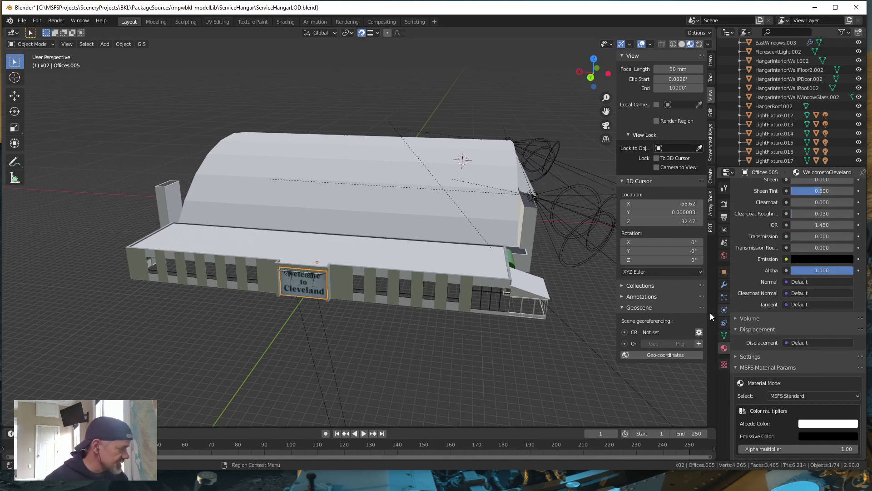
scroll(532, 372, "up", 10)
scroll(505, 329, "down", 12)
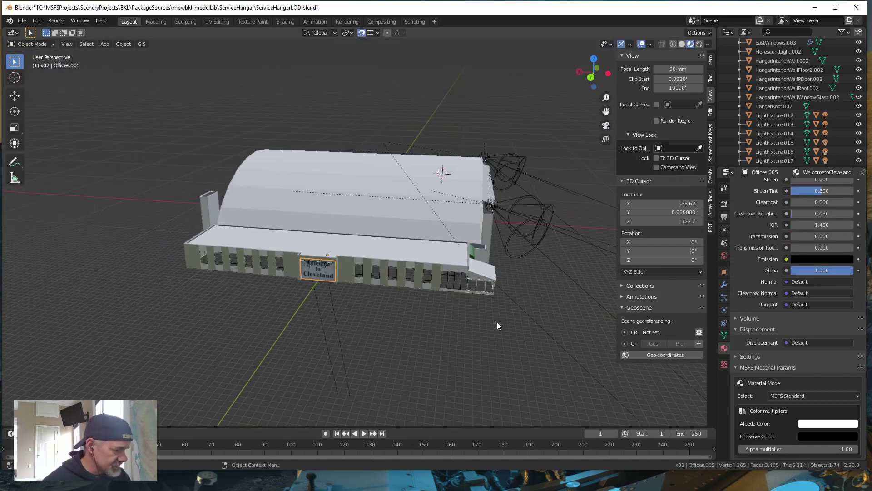
scroll(463, 320, "up", 2)
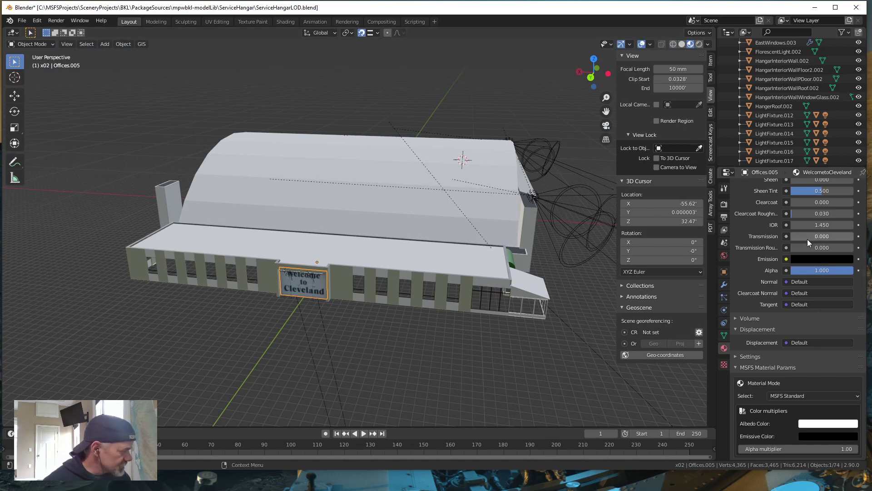
scroll(805, 240, "up", 4)
scroll(802, 236, "up", 10)
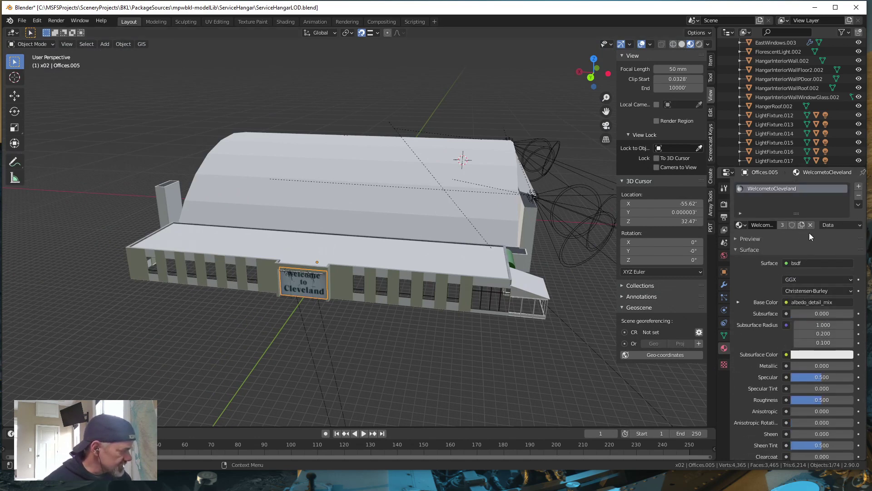
left_click(811, 225)
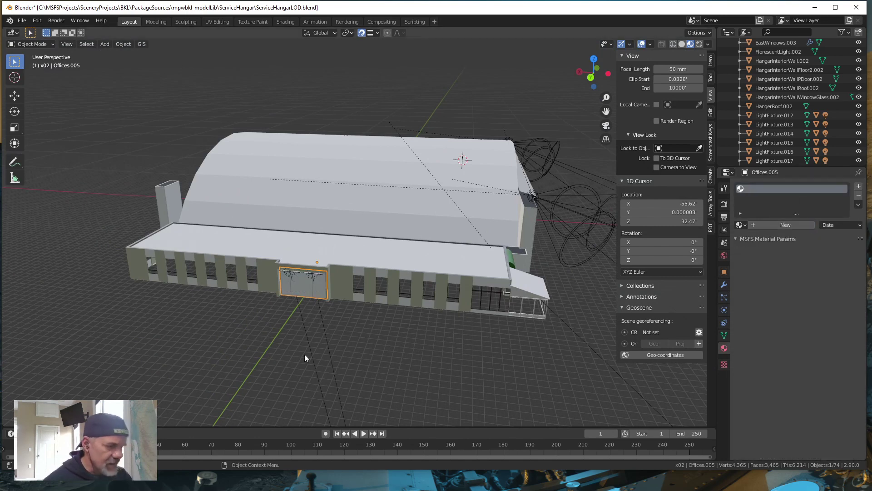
left_click(224, 318)
middle_click_drag(357, 339, 383, 347)
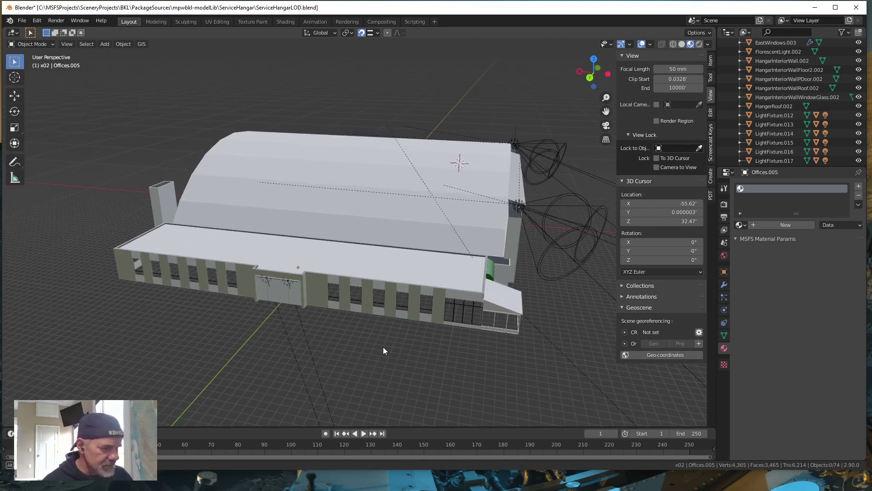
Assign the existing WhiteLR material to the entrance panel Offices.005 on the front of the offices
left_click(296, 292)
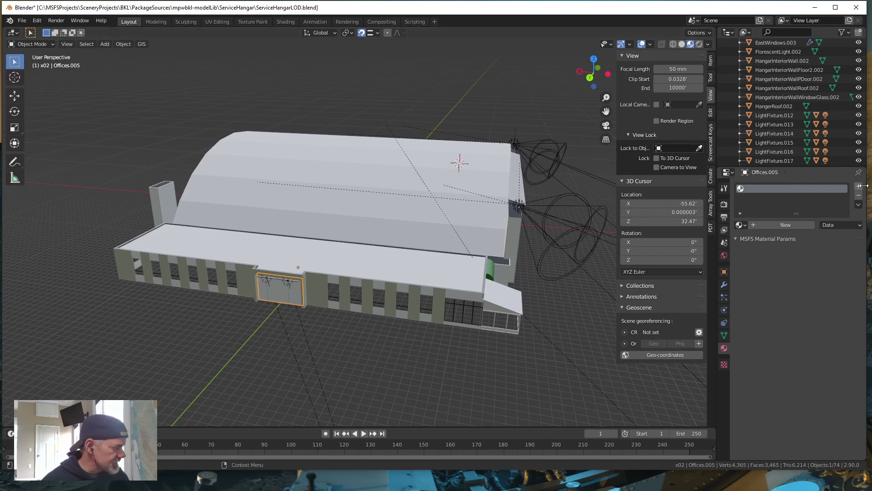
left_click(740, 225)
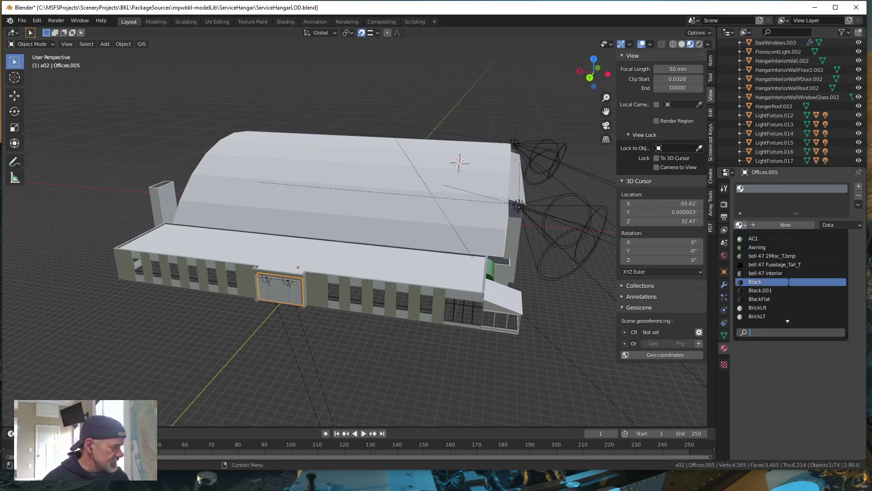
key("Down")
key("Down")
key("Down")
key("Down")
key("Down")
key("Down")
key("Down")
key("Down")
key("Down")
key("Down")
key("Down")
key("Down")
key("Down")
key("Down")
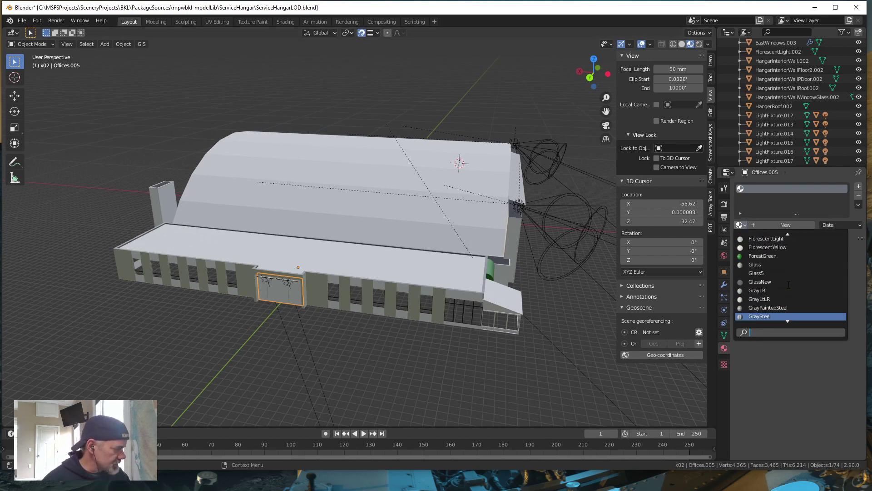
key("Down")
key("Down")
key("Down")
key("Down")
key("Down")
key("Down")
key("Down")
key("Down")
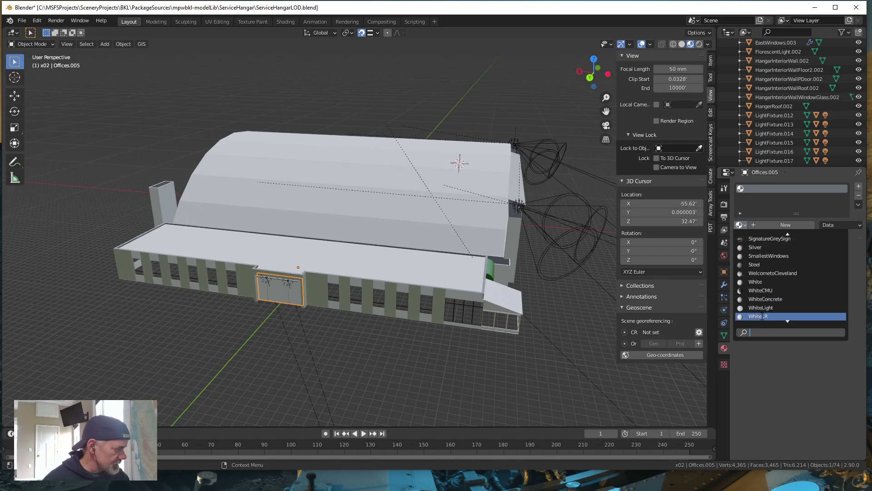
key("Return")
left_click(390, 361)
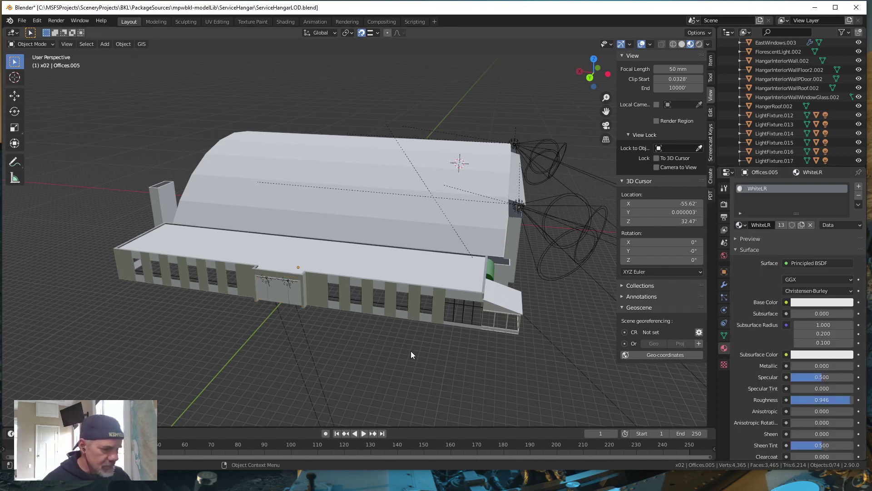
Save the ServiceHangarLOD.blend file
middle_click_drag(411, 351, 404, 352)
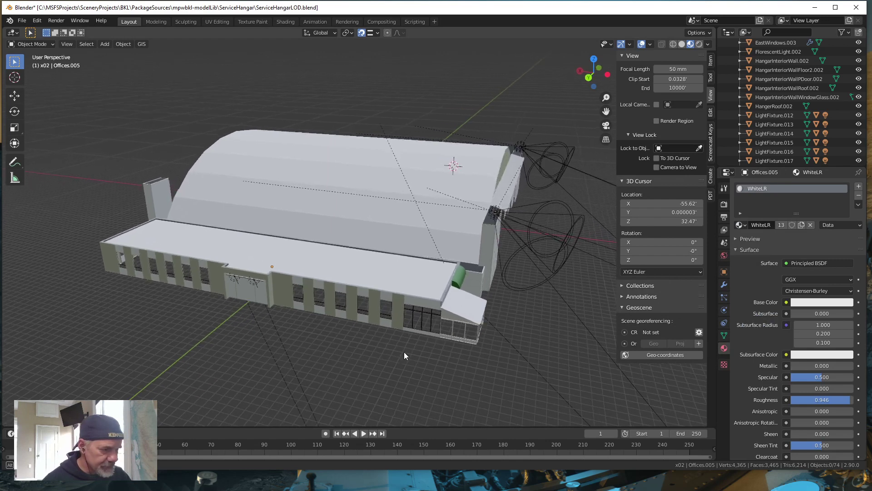
left_click(24, 20)
left_click(42, 80)
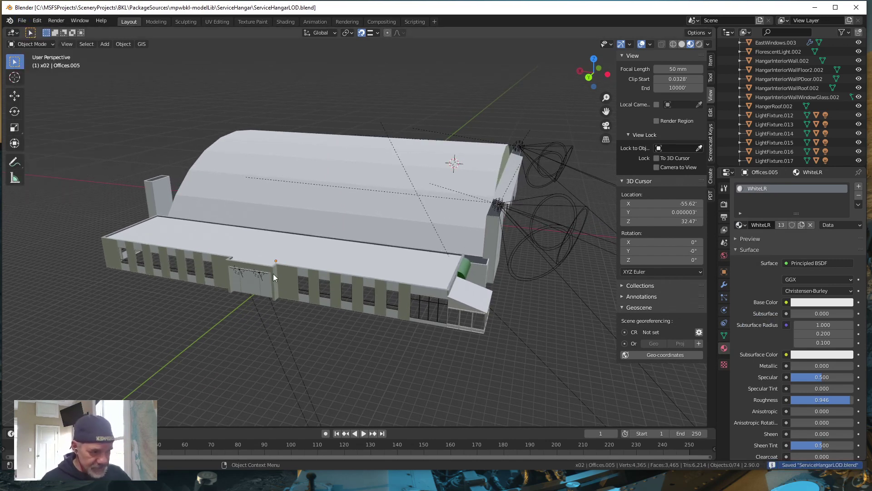
Delete the fluorescent light tubes in the ceiling of the recessed office entrance
middle_click_drag(422, 312, 407, 324)
middle_click_drag(410, 293, 369, 265)
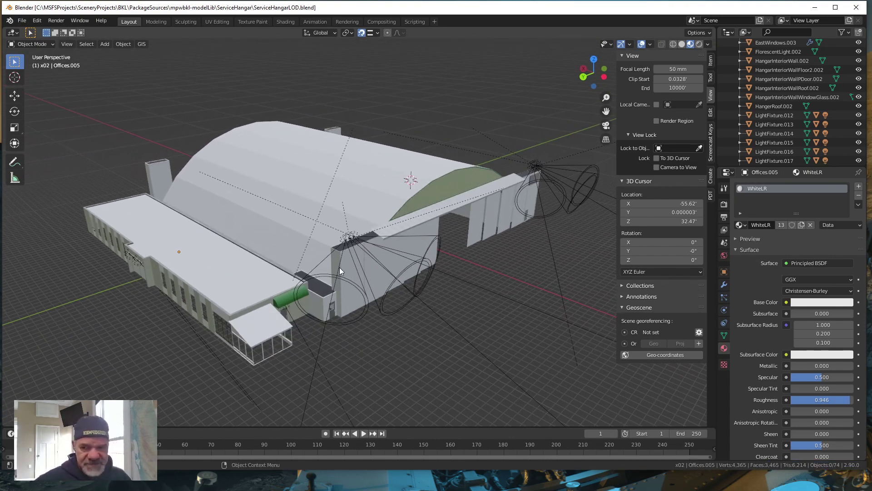
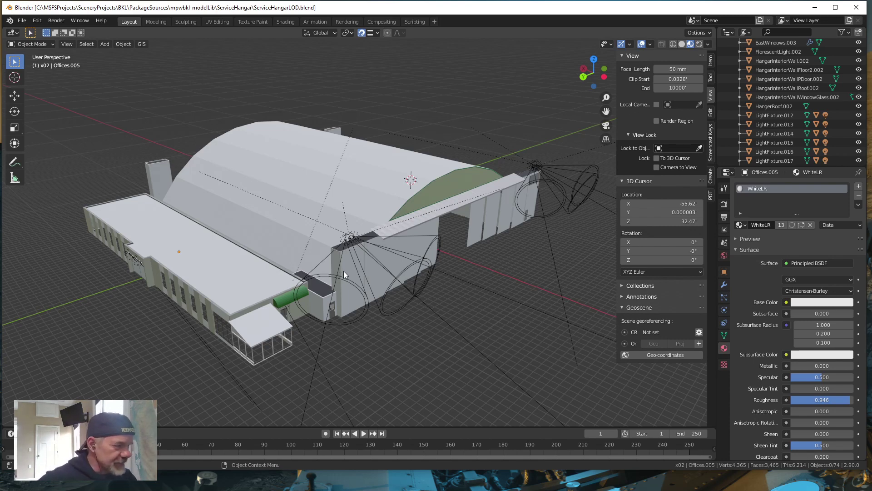
middle_click_drag(225, 272, 289, 274)
scroll(351, 219, "up", 10)
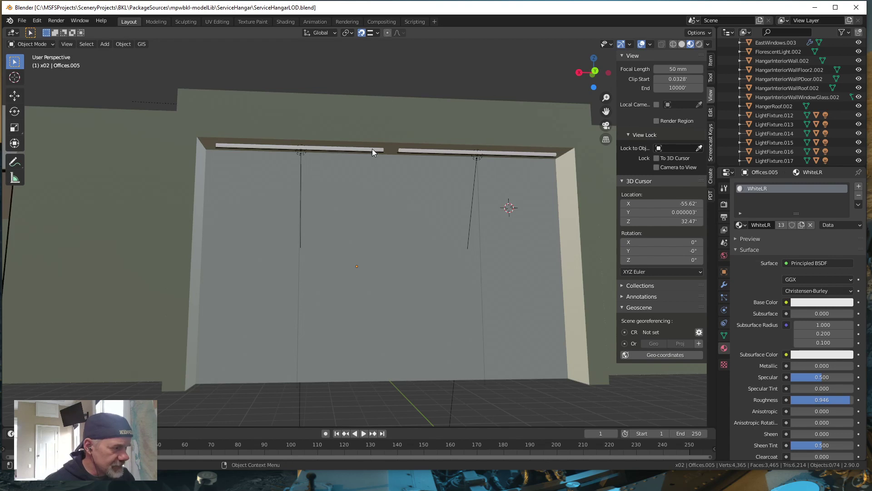
left_click(372, 150)
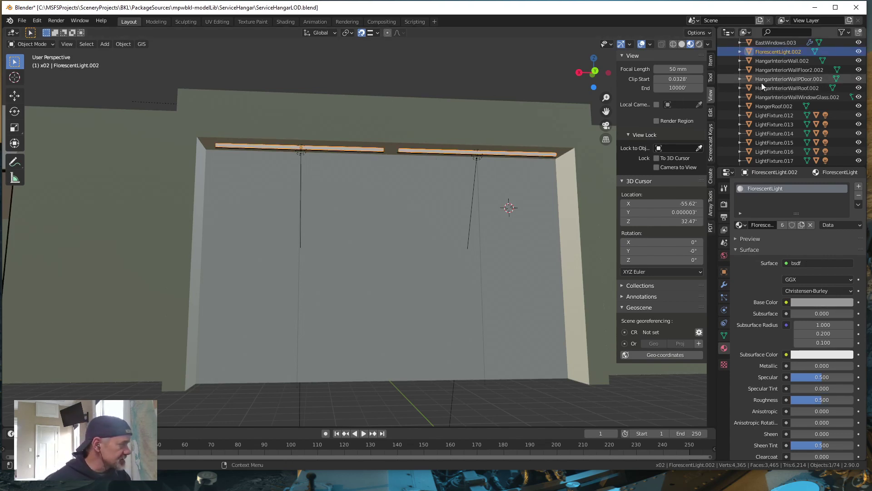
key("Delete")
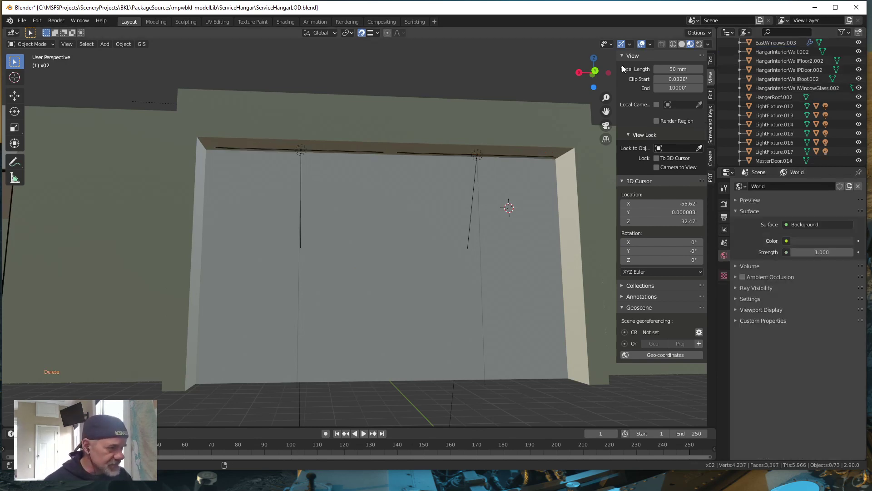
Select area light Area.006 above the office entrance and locate it in the object list
left_click(372, 152)
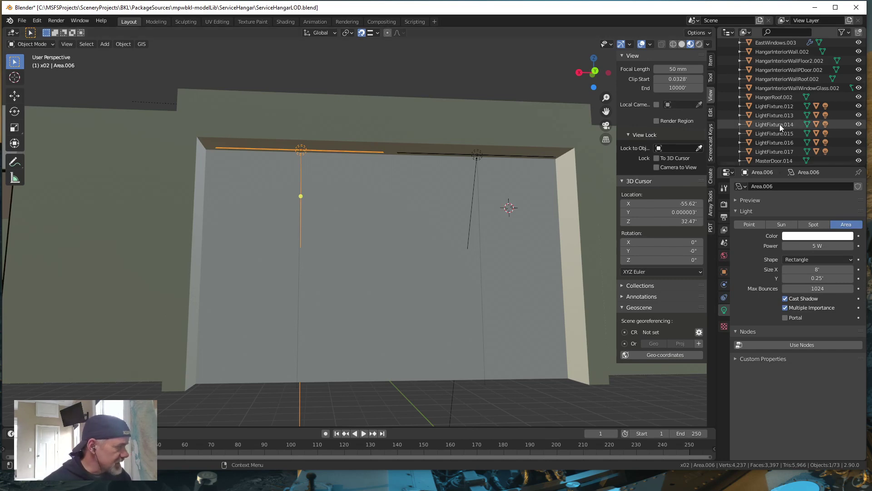
key("KP_Decimal")
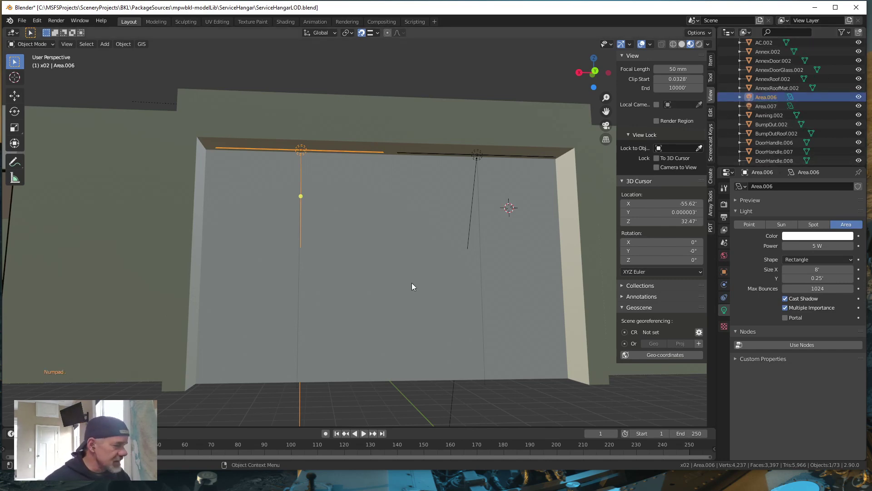
key("KP_Decimal")
Delete the interior wall and its window glass seen through the open hangar doors
scroll(415, 274, "down", 15)
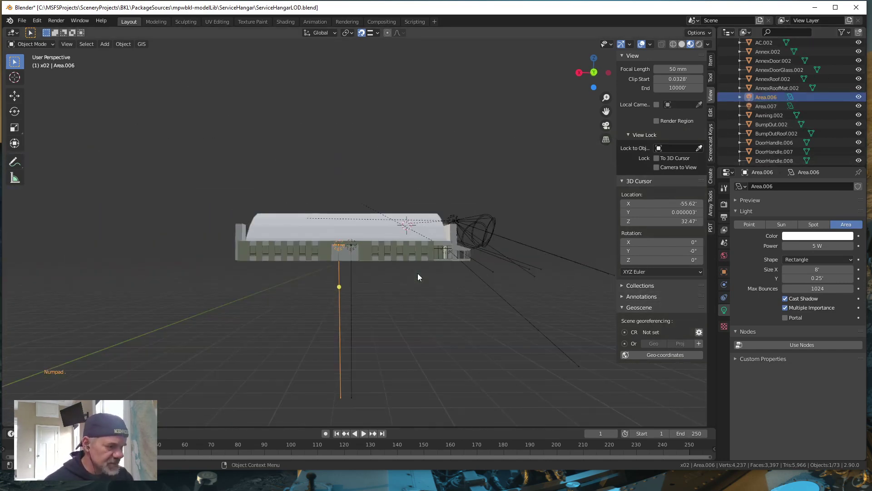
left_click_drag(419, 278, 386, 320, "alt")
scroll(387, 307, "up", 8)
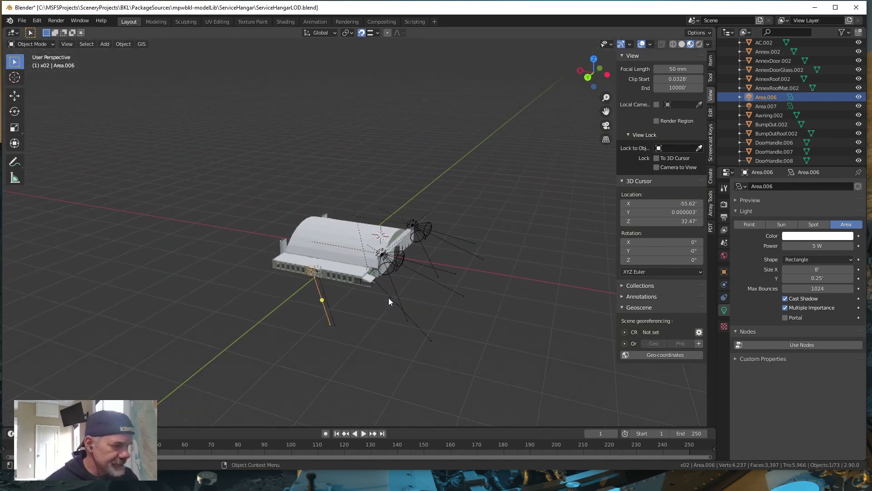
mouse_move(391, 291)
middle_mouse_down()
mouse_move(395, 305)
mouse_move(400, 298)
middle_mouse_up()
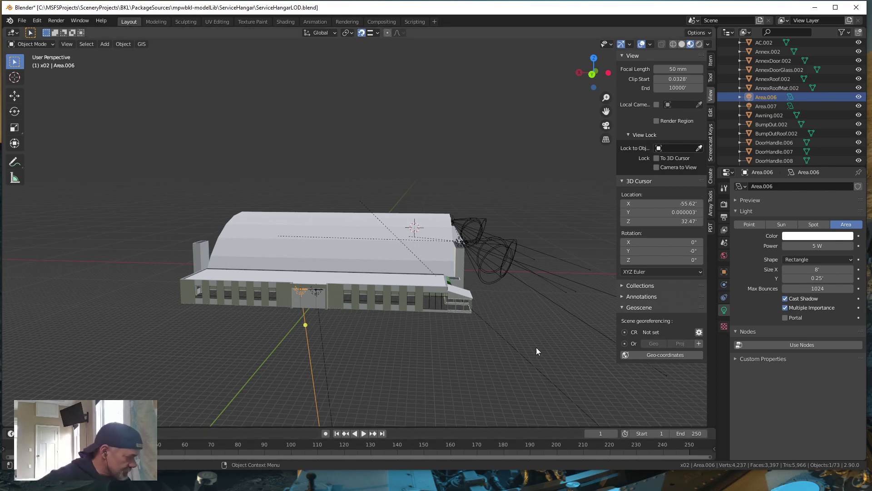
middle_click_drag(378, 312, 323, 321)
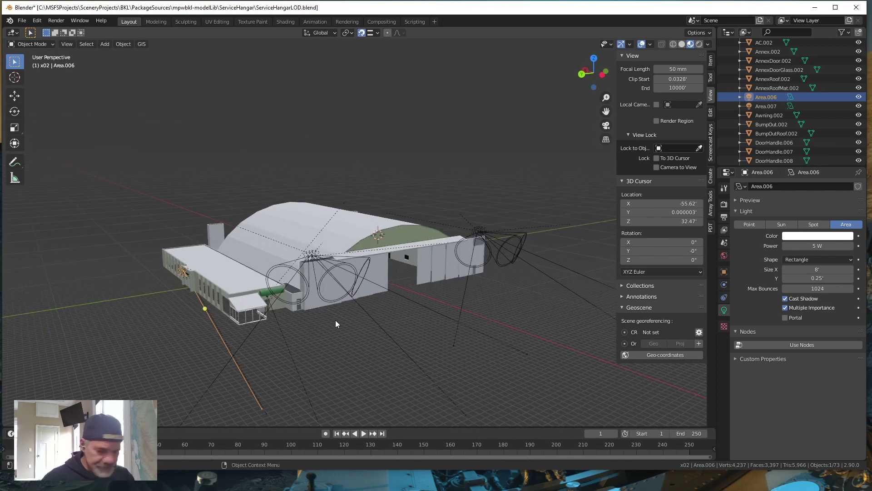
middle_click_drag(397, 310, 377, 279, "shift")
left_click(383, 238)
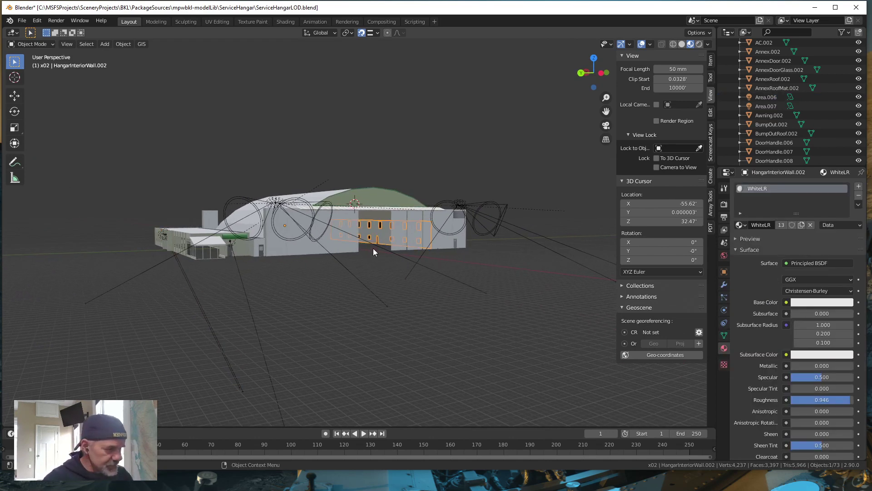
key("Delete")
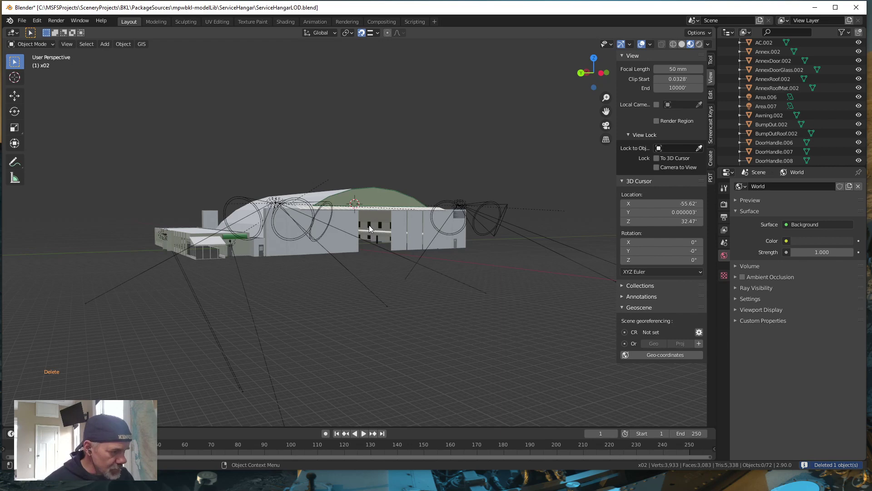
left_click(370, 228)
key("Delete")
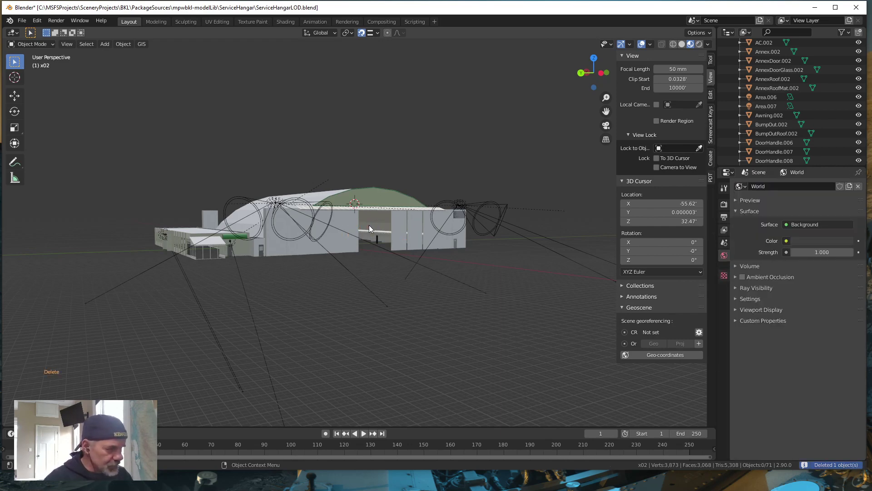
Delete the interior wall's personnel door and second-floor slab inside the hangar
left_click(377, 240)
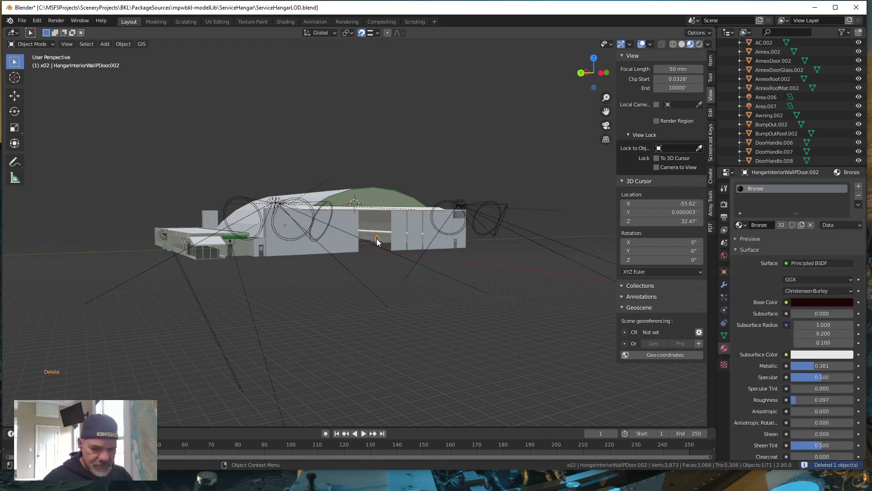
key("Delete")
left_click(375, 239)
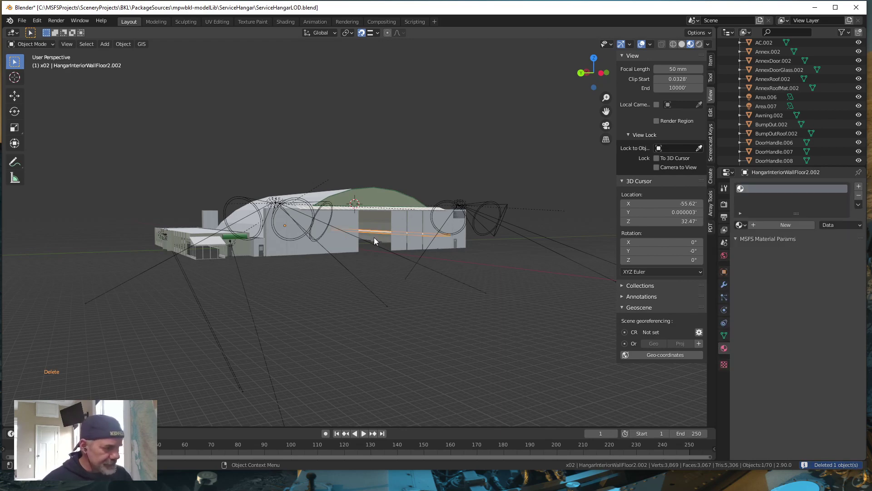
key("Delete")
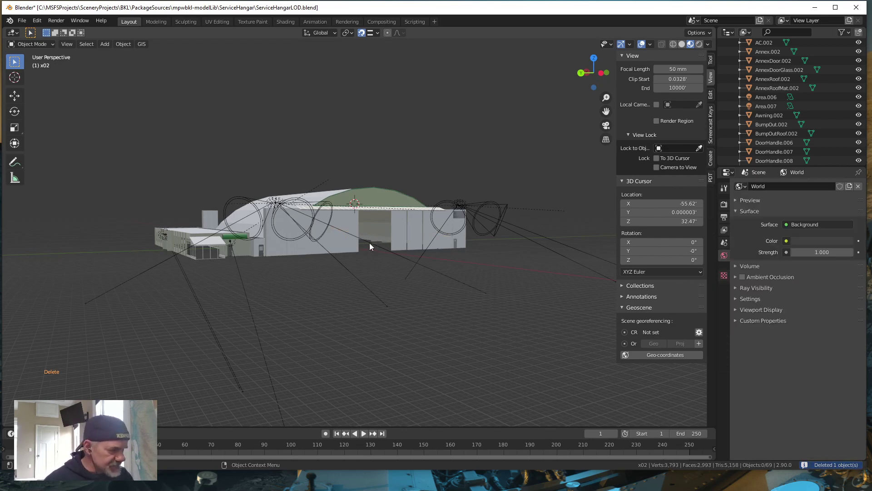
Delete the black interior wall roof object HangarInteriorWallRoof.002 inside the hangar
scroll(368, 245, "up", 4)
scroll(377, 234, "up", 5)
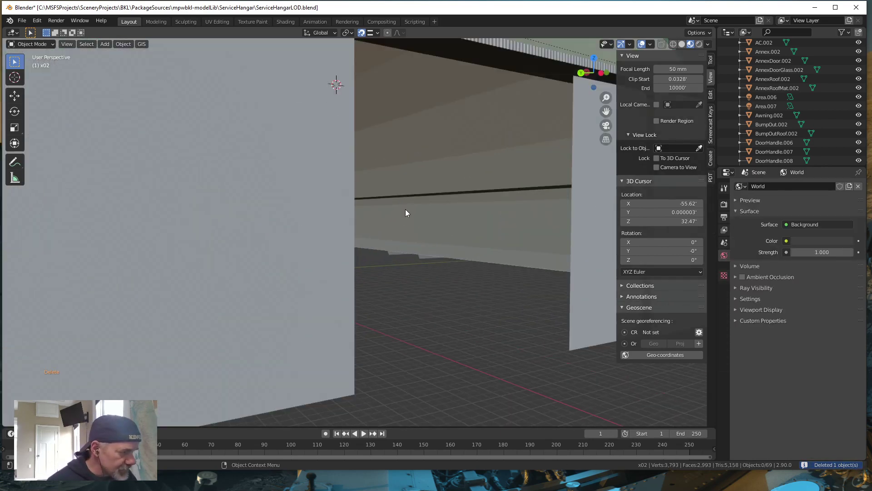
left_click(415, 195)
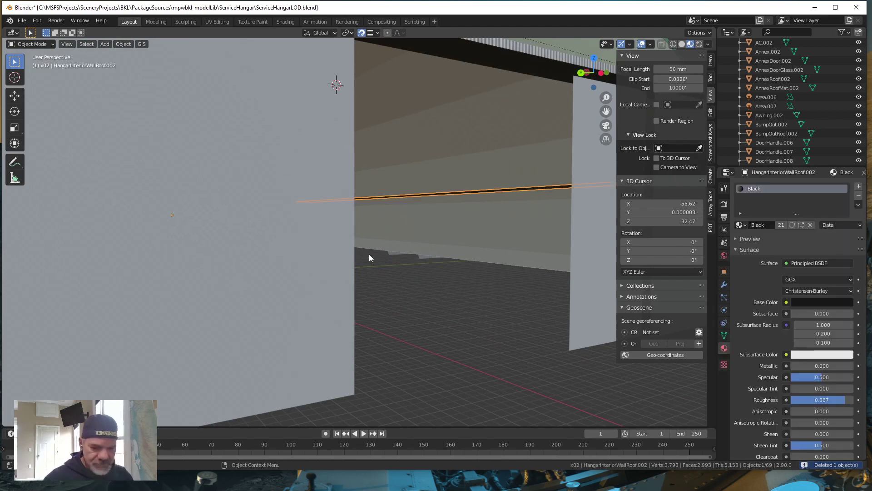
key("Delete")
scroll(395, 287, "down", 5)
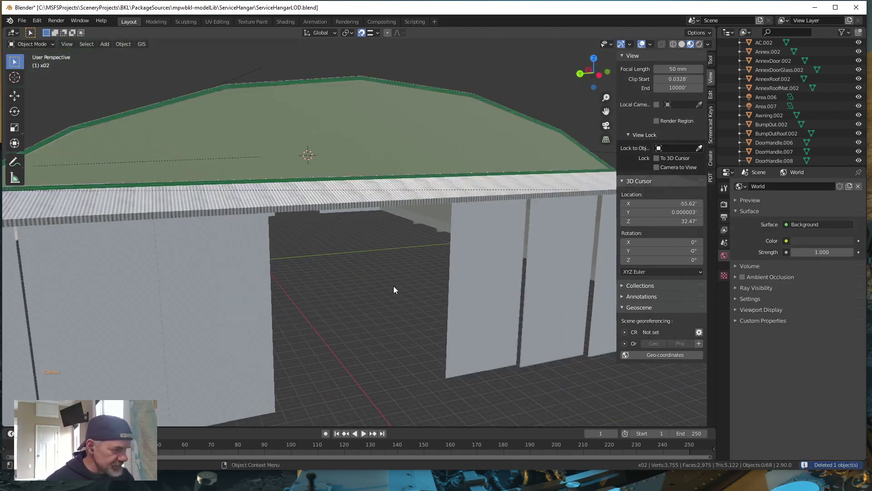
Replace the material on the overhang above the hangar doors, Overhang.002, with WhiteLR
scroll(394, 289, "down", 10)
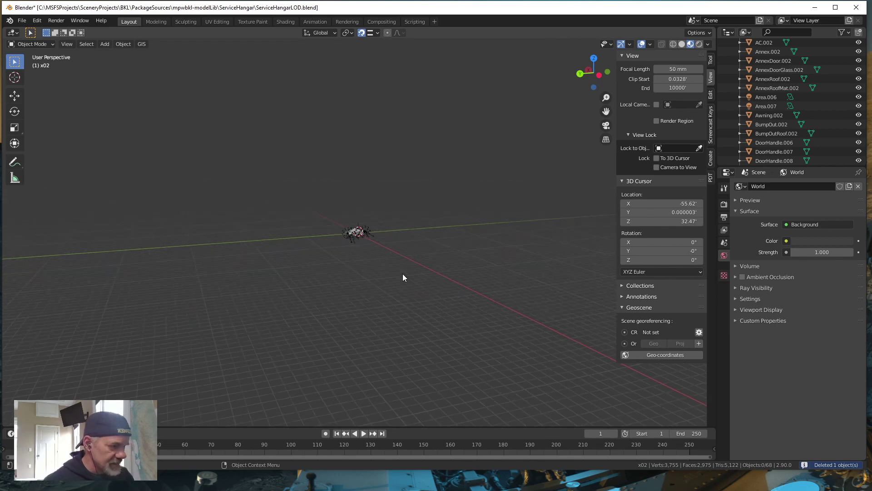
scroll(403, 274, "up", 8)
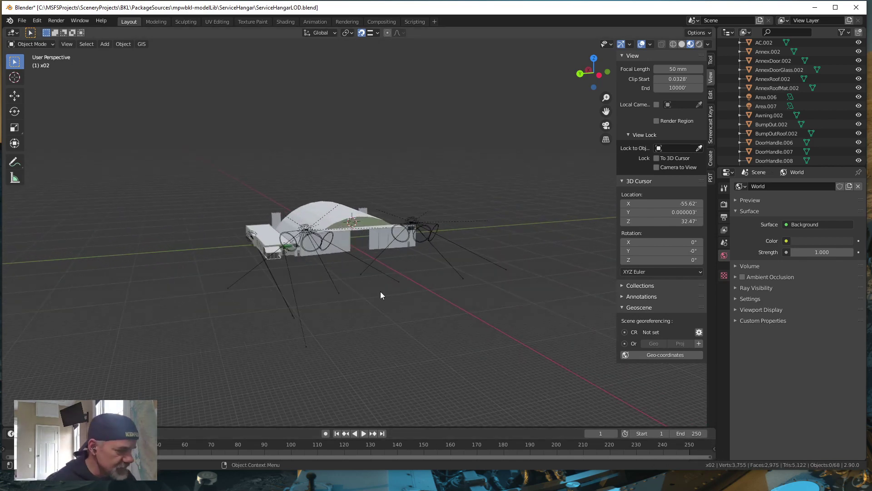
scroll(361, 302, "up", 6)
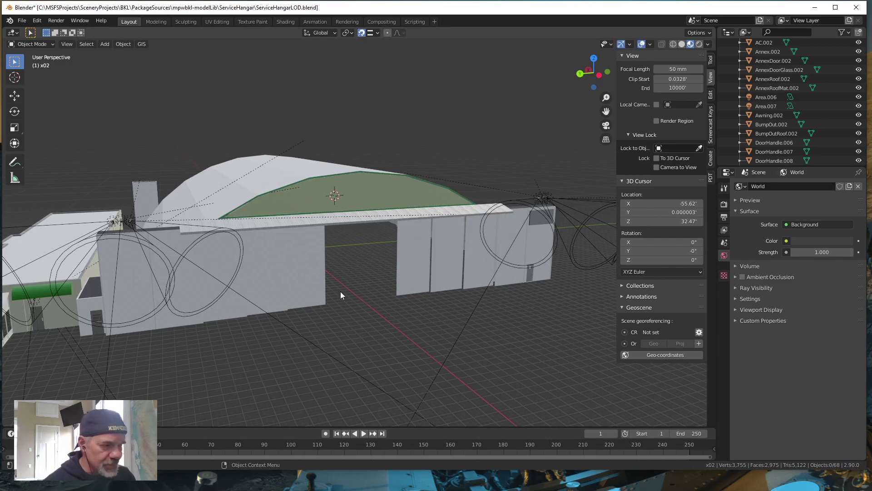
left_click(249, 225)
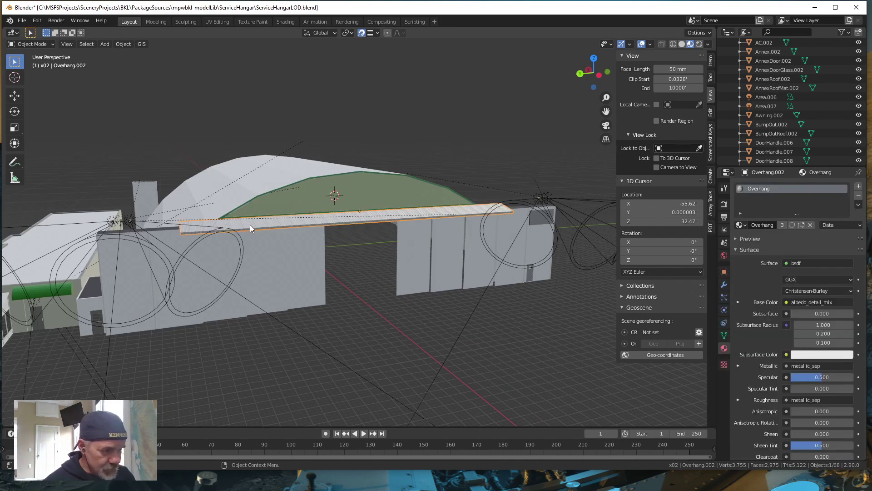
left_click(810, 225)
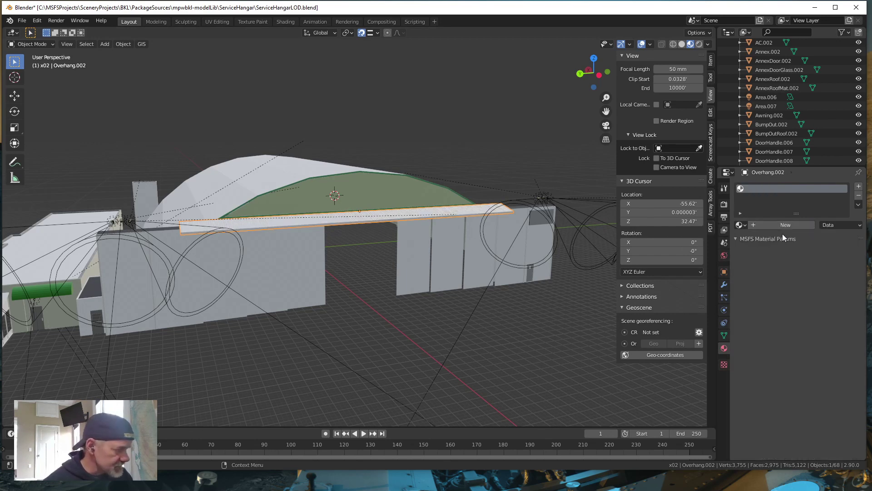
left_click(743, 227)
scroll(772, 313, "down", 3)
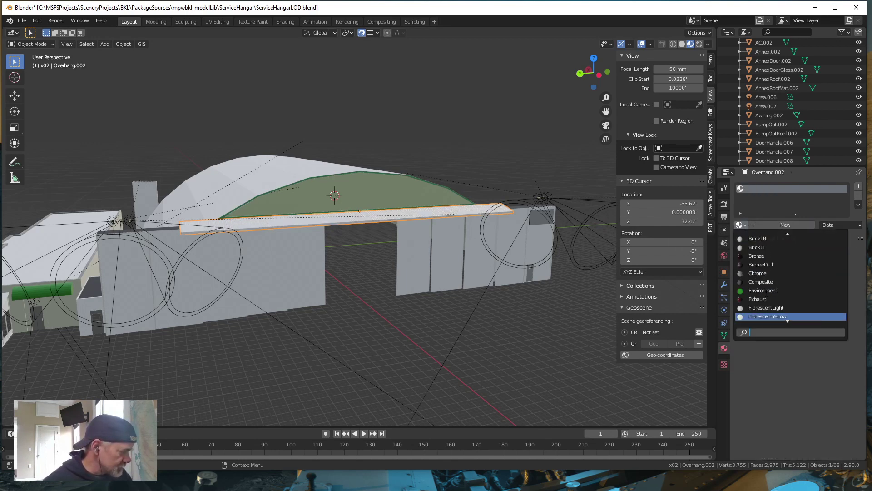
scroll(772, 313, "down", 10)
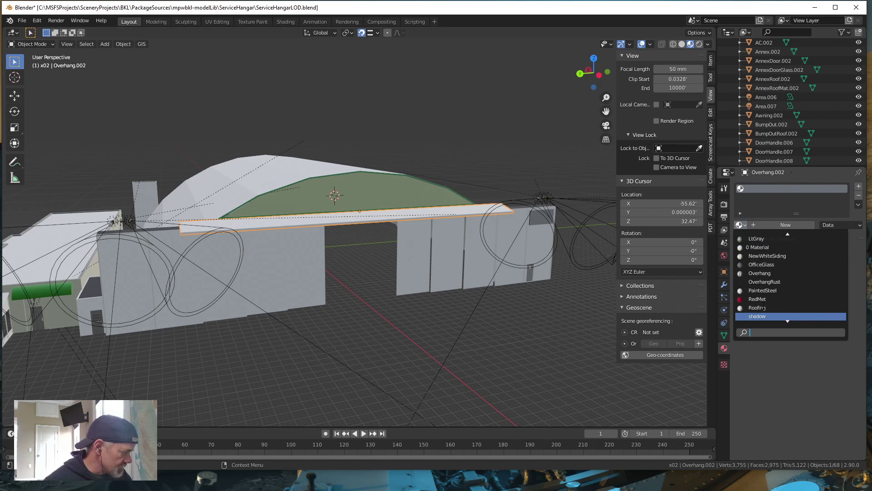
scroll(763, 305, "down", 9)
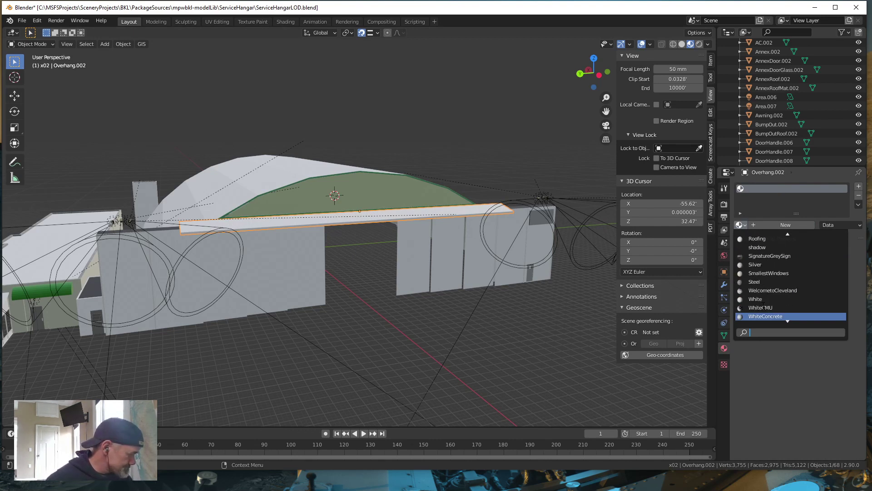
scroll(790, 314, "down", 4)
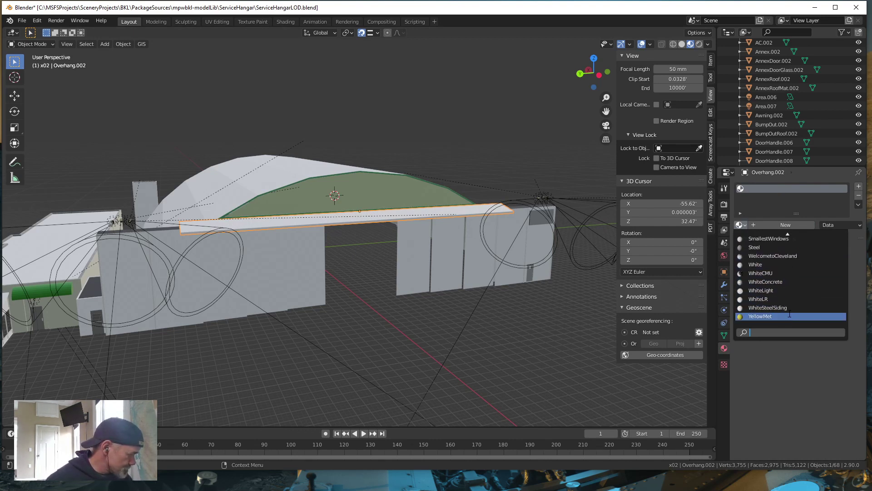
left_click(763, 299)
left_click(529, 336)
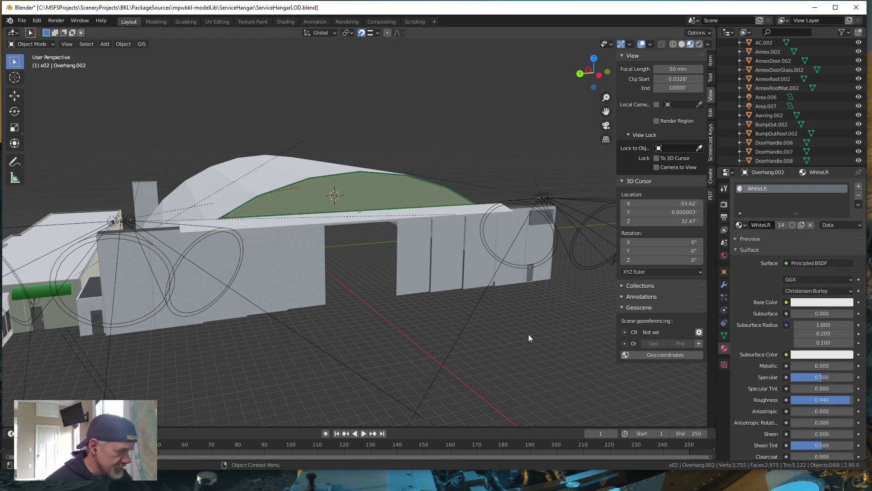
Delete the SignatureGreySign.002 sign and the remaining sign piece on the hangar's front wall
middle_click_drag(400, 309, 310, 320)
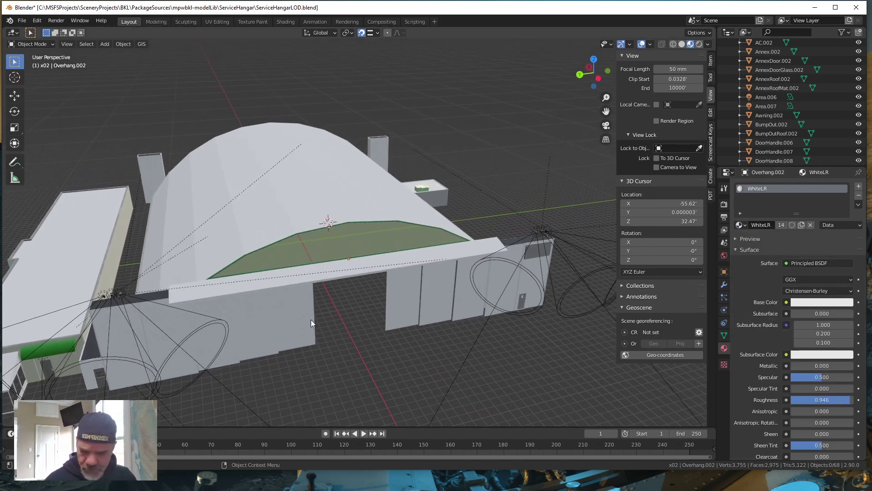
scroll(781, 108, "up", 3)
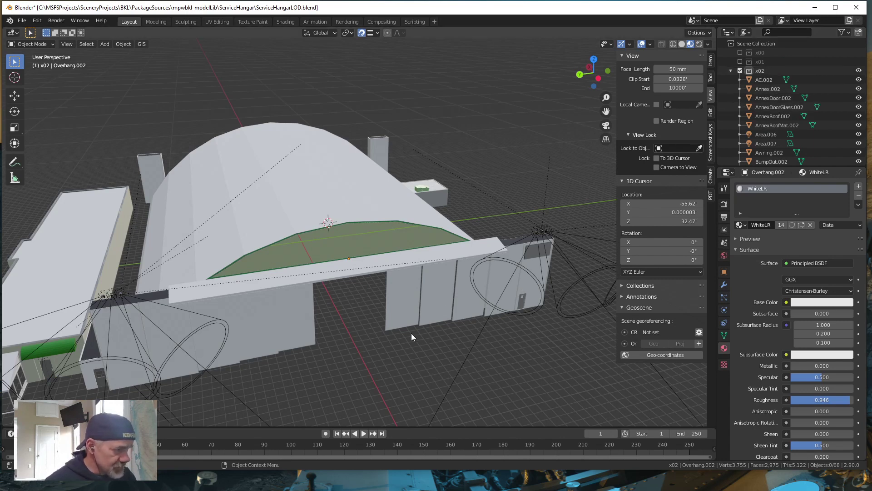
middle_click_drag(410, 334, 338, 312)
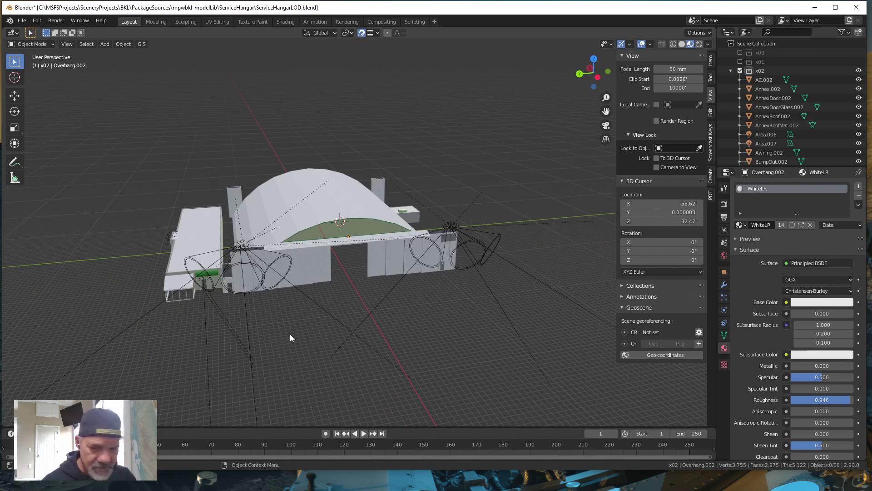
mouse_move(311, 342)
middle_mouse_down()
mouse_move(305, 348)
mouse_move(315, 338)
middle_mouse_up()
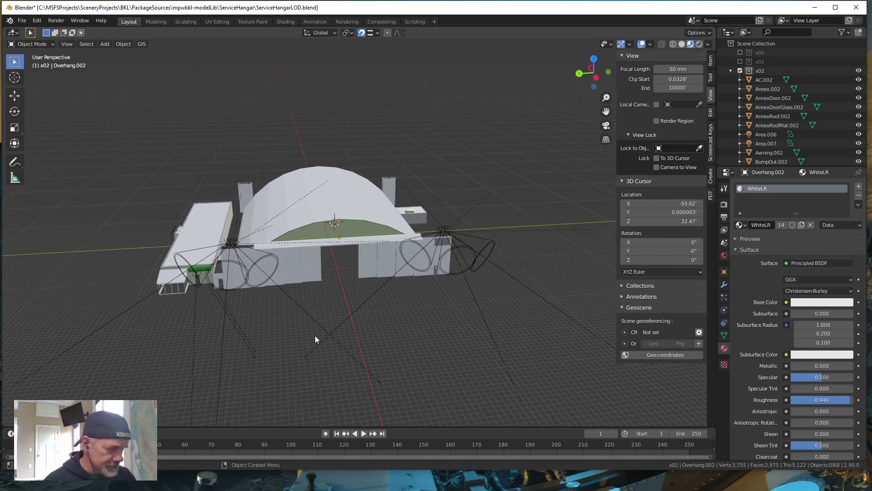
left_click(445, 241)
left_click(440, 241)
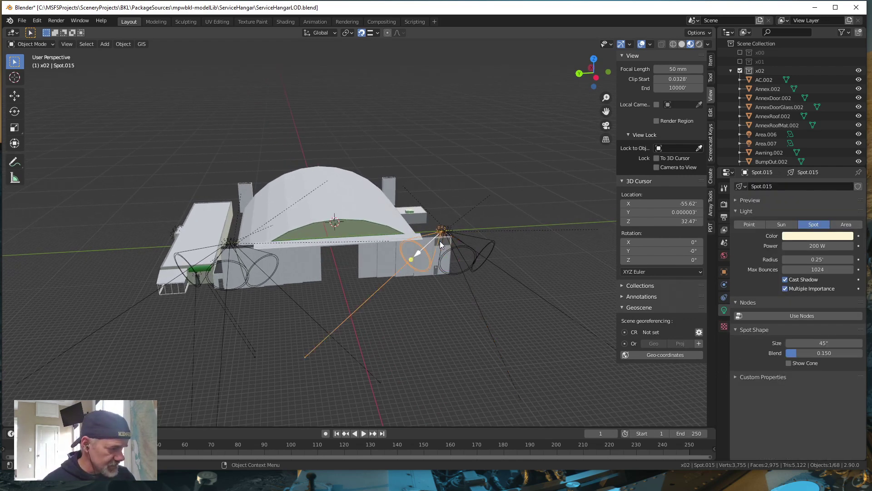
left_click(446, 241)
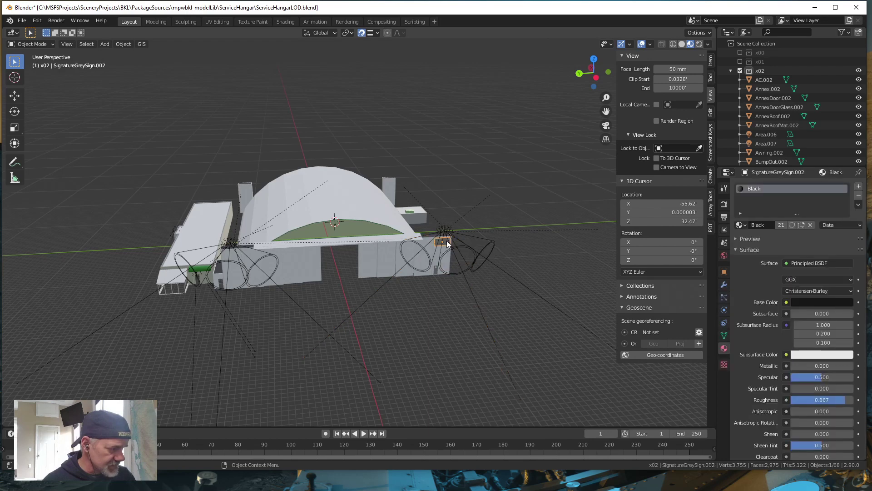
key("Delete")
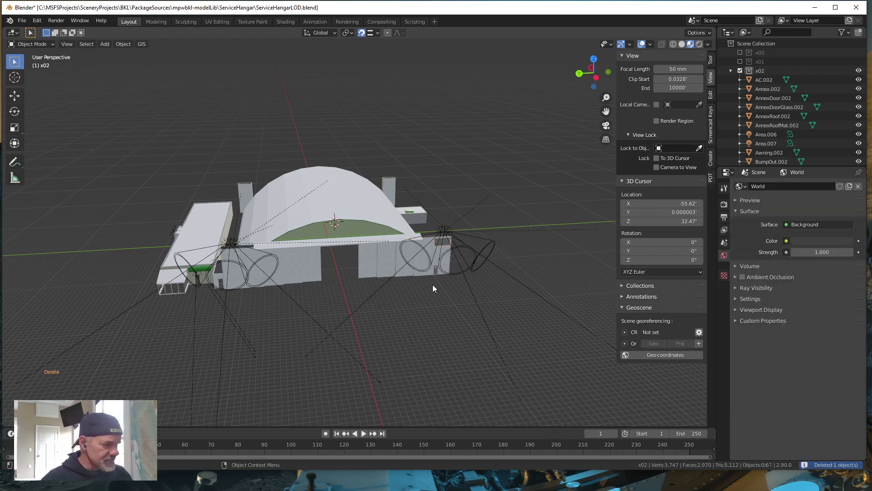
left_click(445, 245)
key("Delete")
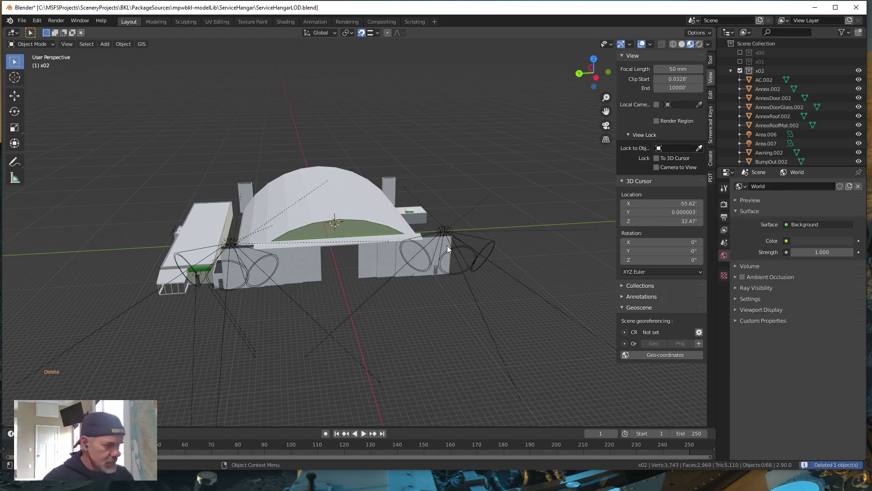
Replace the material on the rear wall door, EastWallDoor.002, with WhiteLR
middle_click_drag(431, 312, 442, 312)
scroll(442, 311, "down", 10)
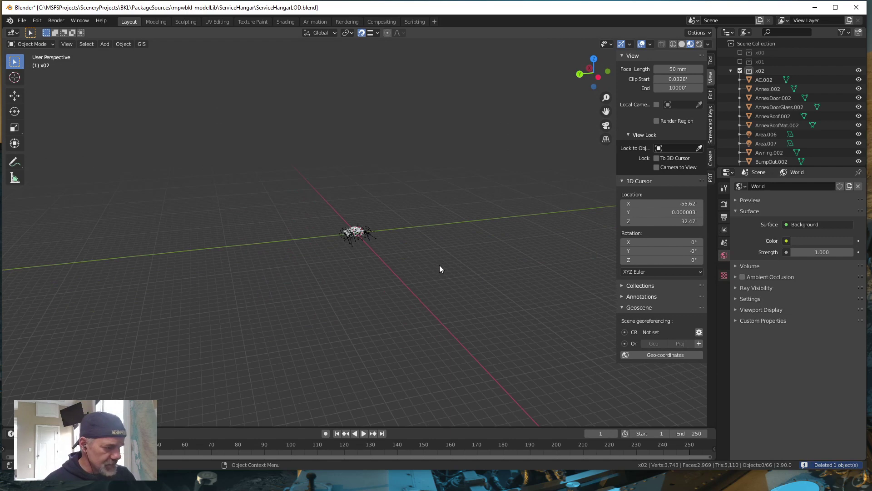
middle_click_drag(440, 265, 469, 277)
scroll(391, 282, "up", 5)
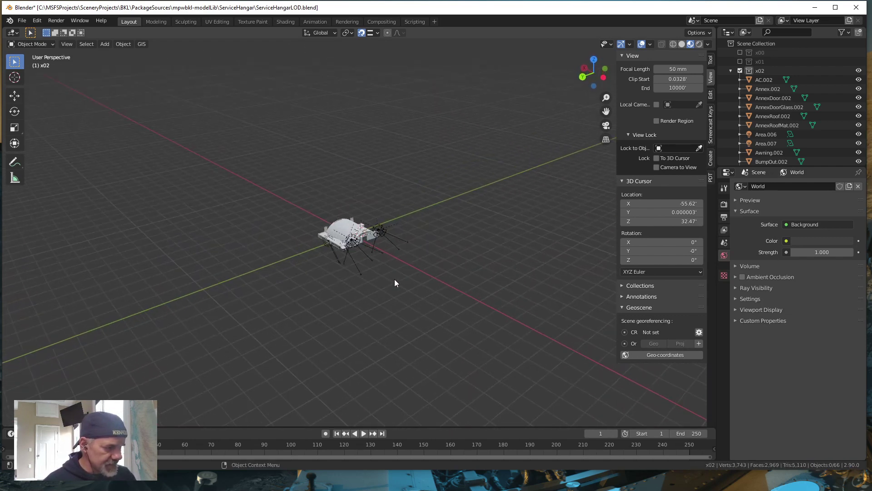
scroll(394, 282, "up", 8)
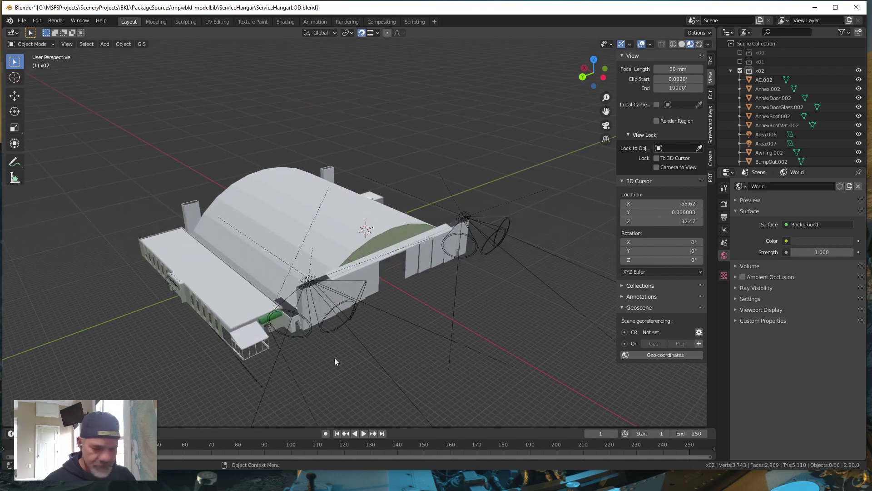
middle_click_drag(302, 350, 325, 287, "shift")
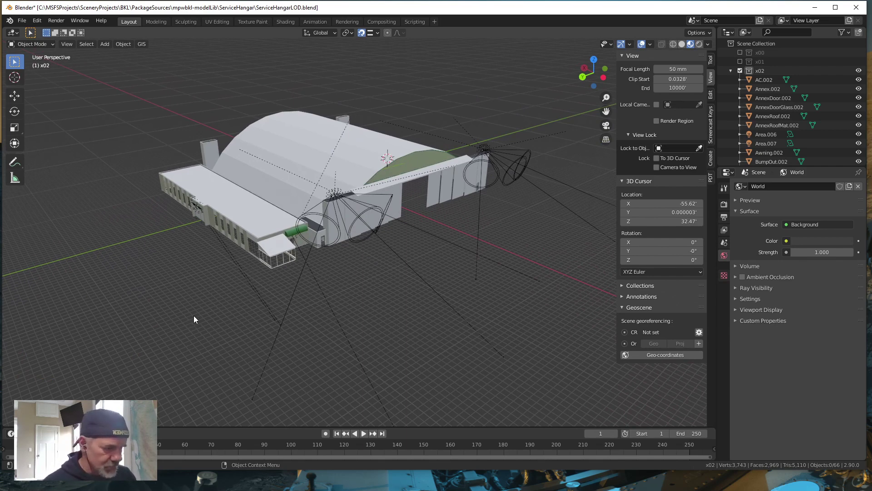
middle_click_drag(194, 315, 372, 311)
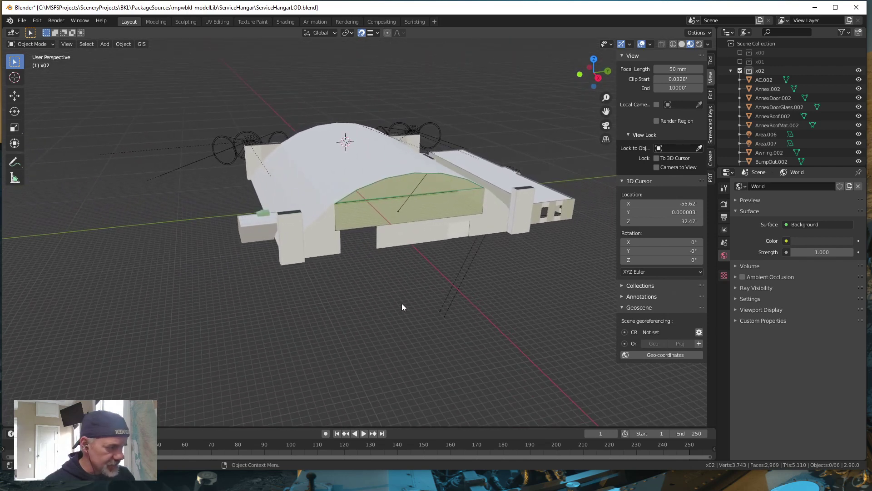
left_click(464, 227)
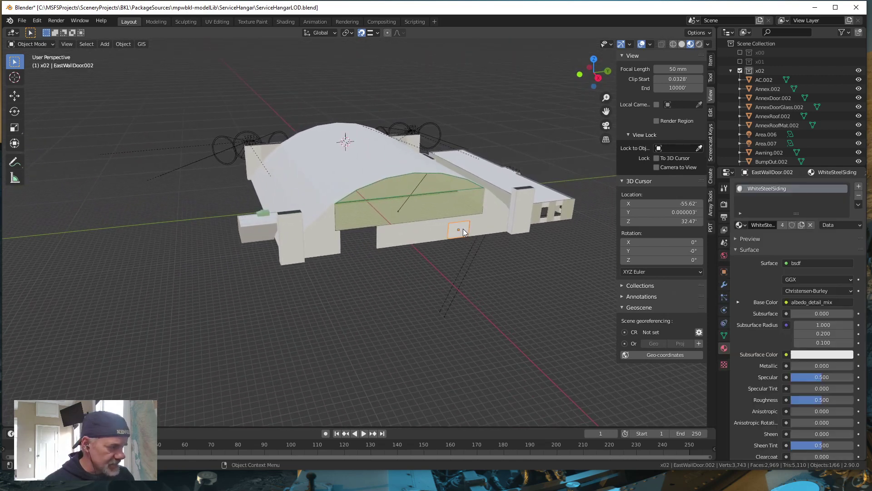
left_click(811, 224)
left_click(740, 224)
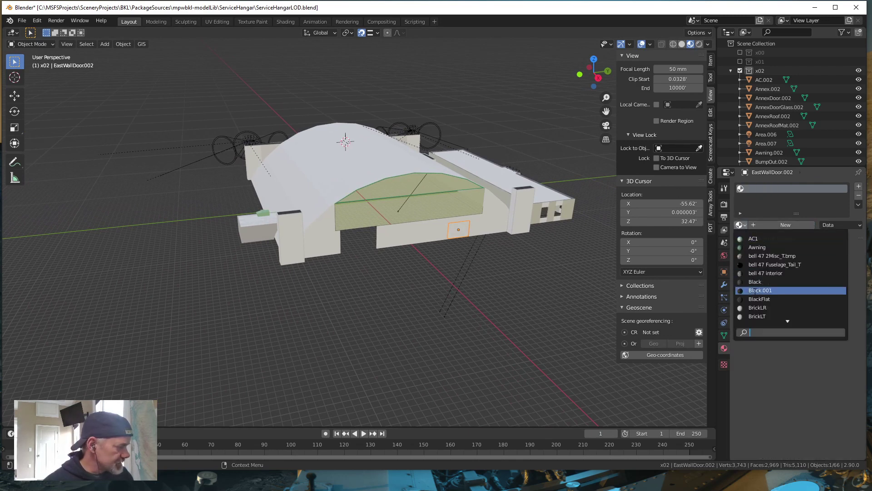
scroll(756, 295, "down", 18)
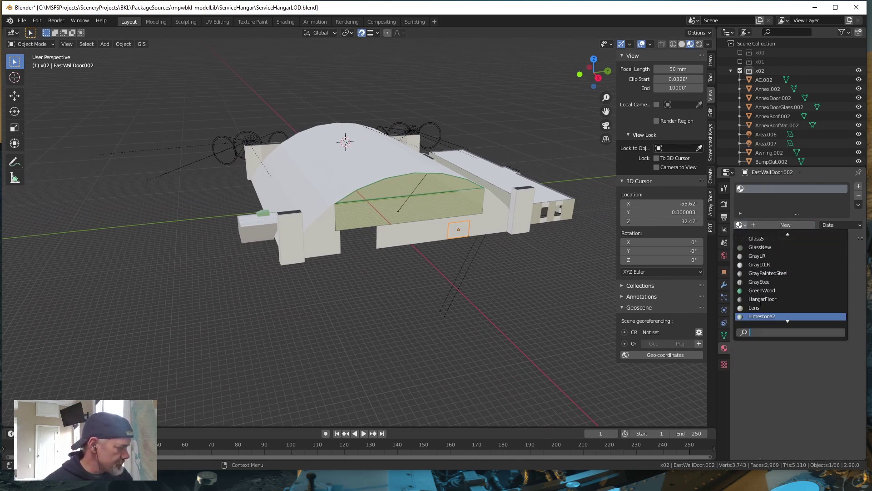
scroll(761, 303, "down", 10)
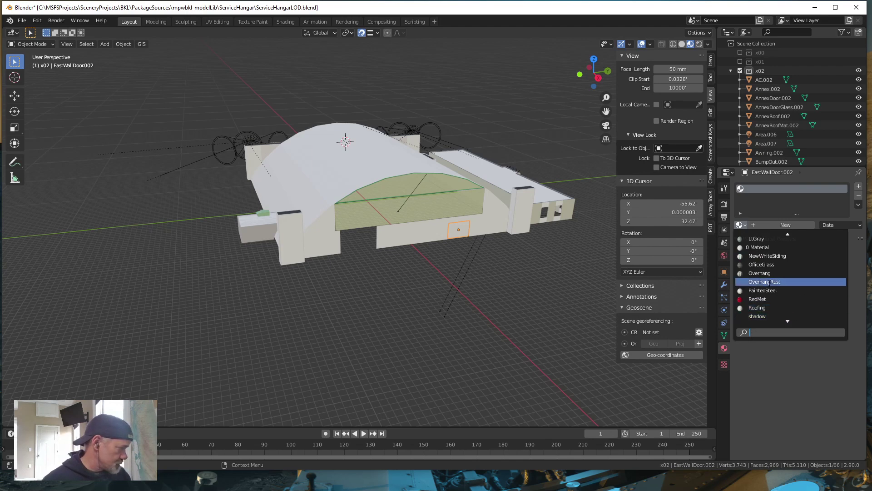
scroll(766, 282, "down", 6)
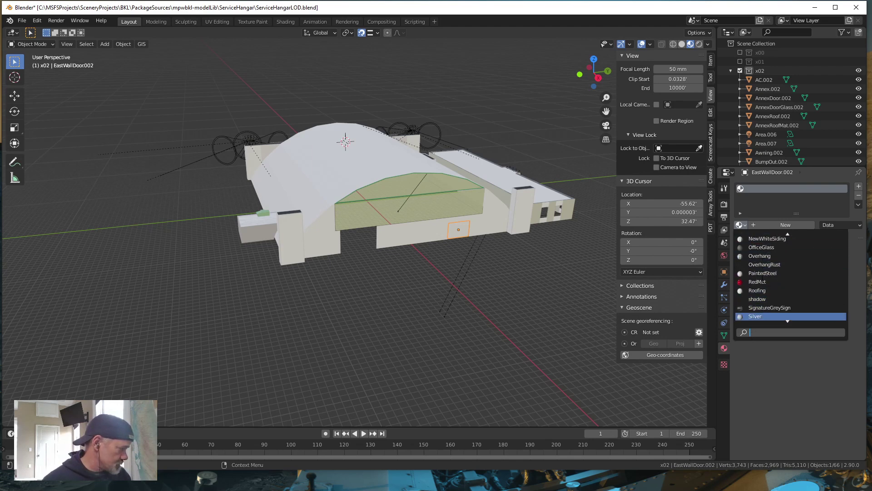
scroll(763, 282, "down", 8)
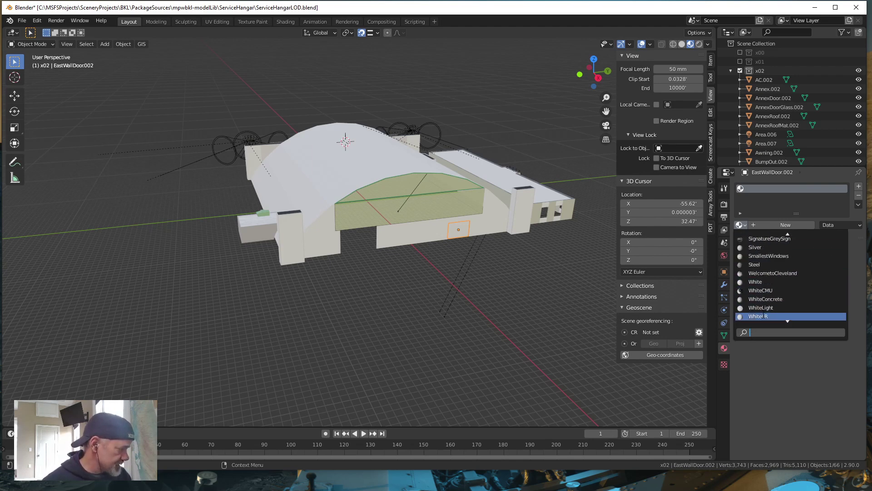
left_click(758, 316)
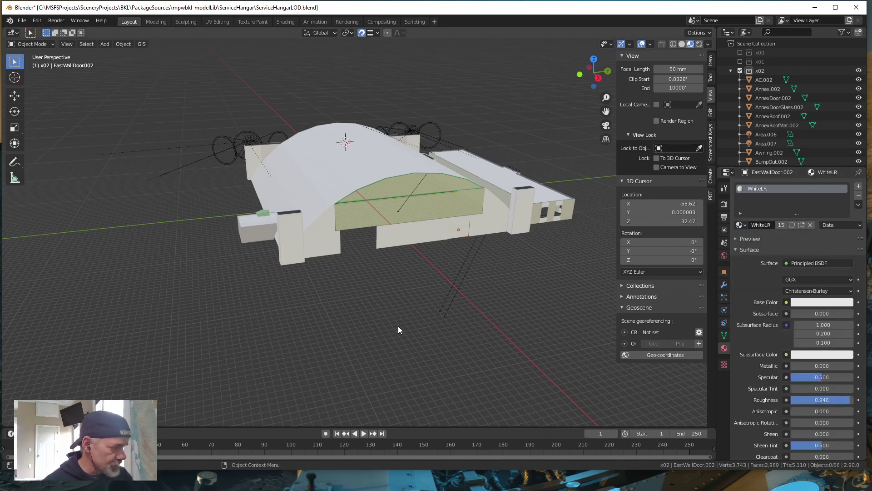
Save the hangar LOD file under its existing name
middle_click_drag(397, 326, 322, 328)
scroll(335, 316, "down", 10)
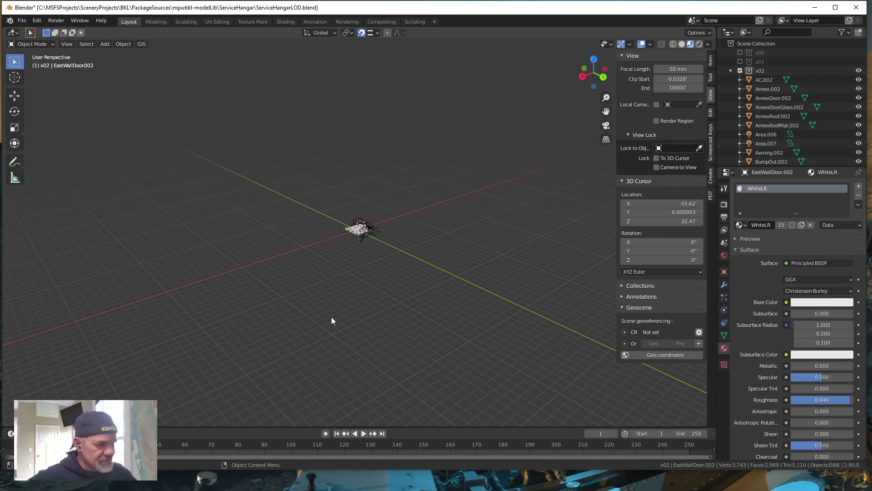
middle_click_drag(445, 321, 306, 315)
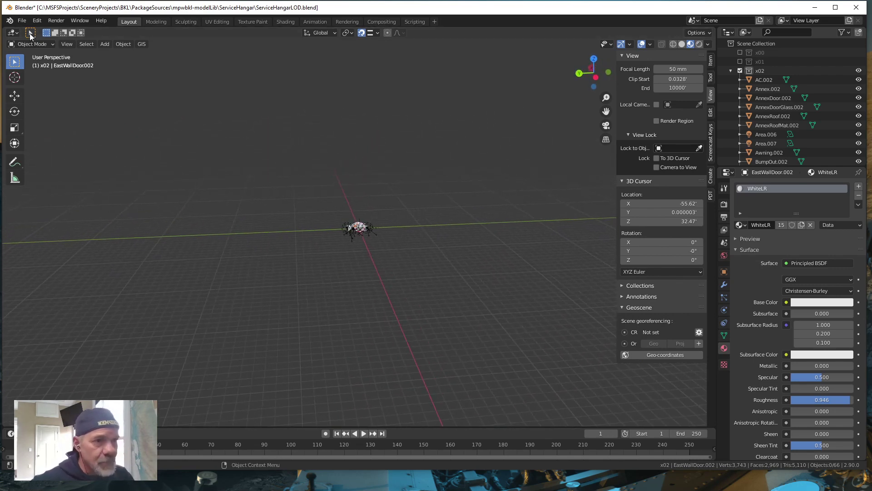
left_click(22, 20)
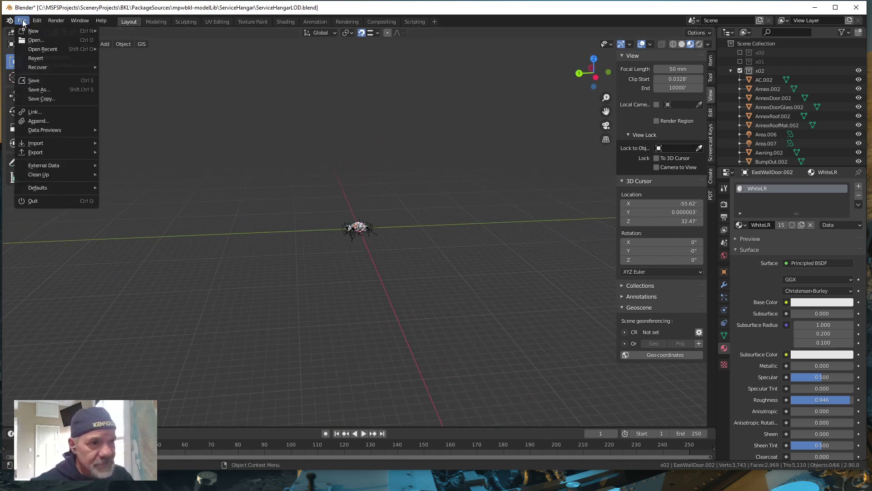
left_click(36, 81)
Show the x01 collection to compare its geometry statistics with those of x02, and leave only x02 enabled
scroll(385, 274, "up", 2)
scroll(385, 271, "up", 6)
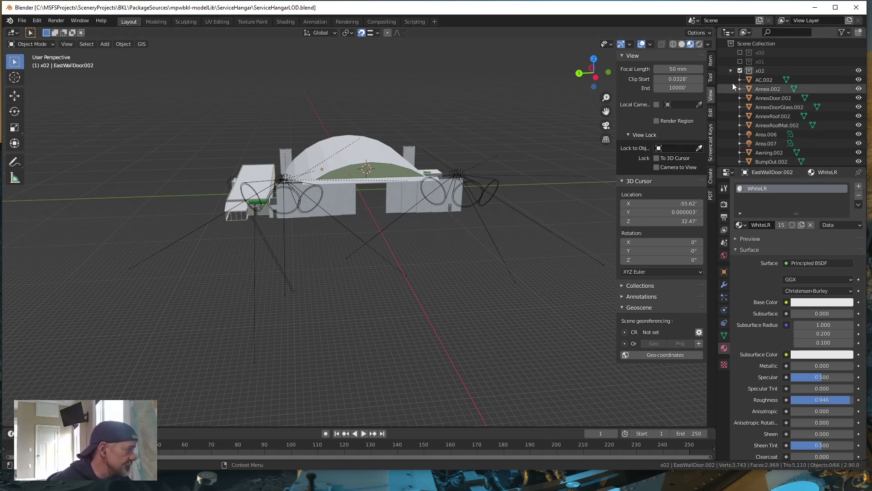
left_click(759, 70)
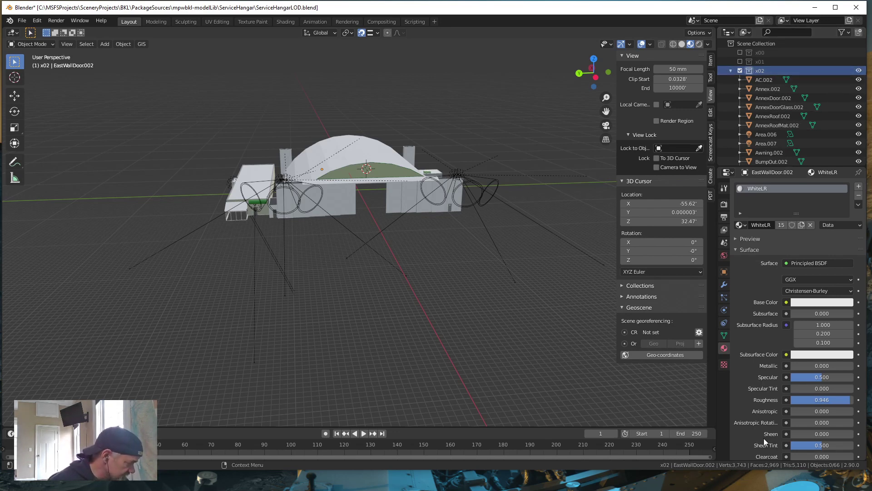
left_click(740, 62)
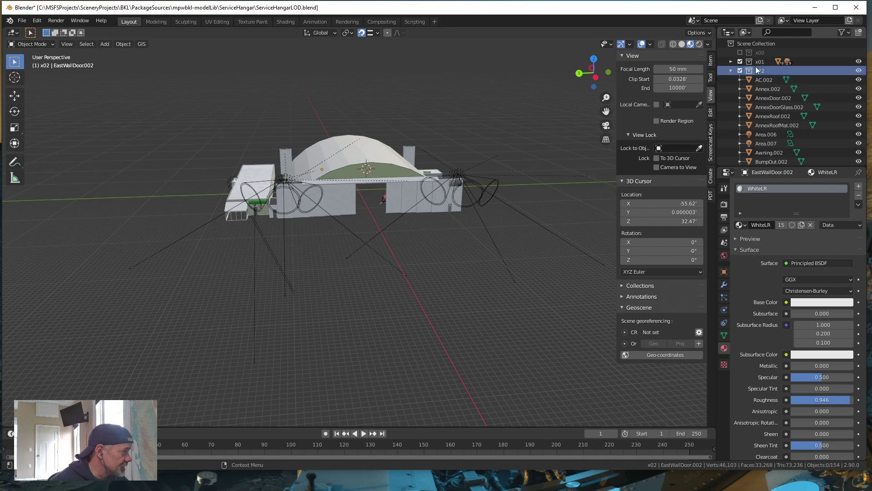
left_click(757, 62)
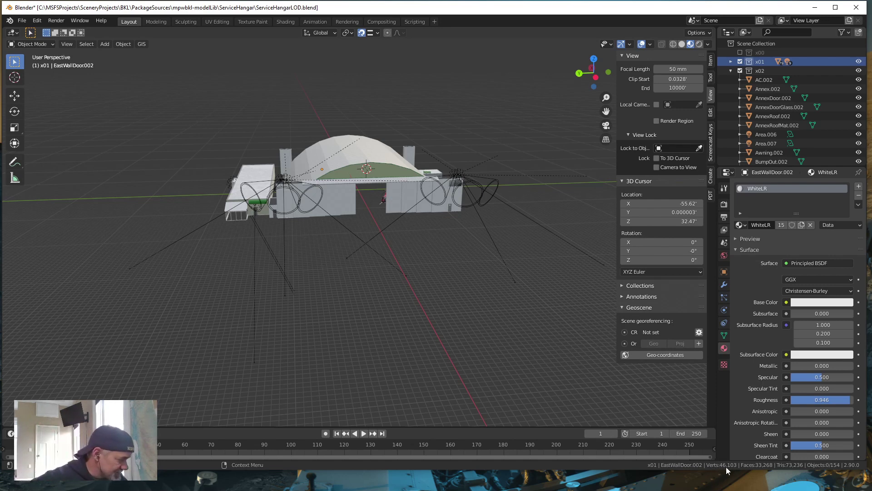
left_click(758, 71)
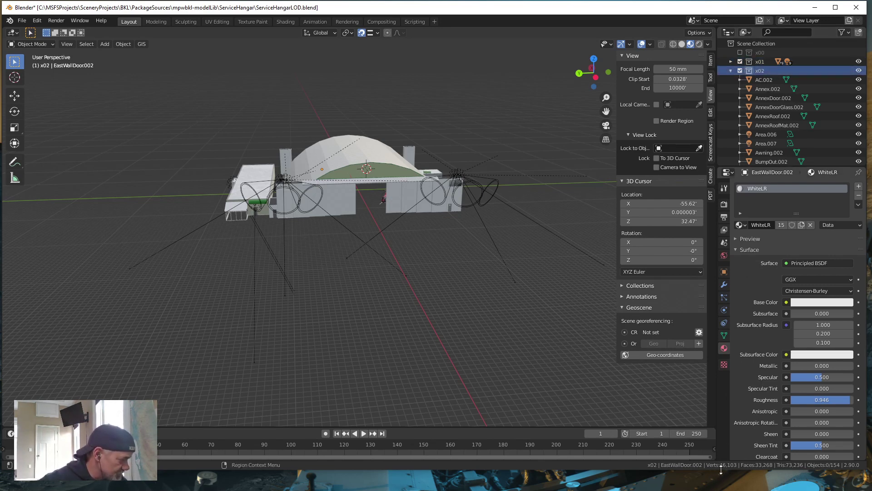
left_click(739, 71)
left_click(740, 70)
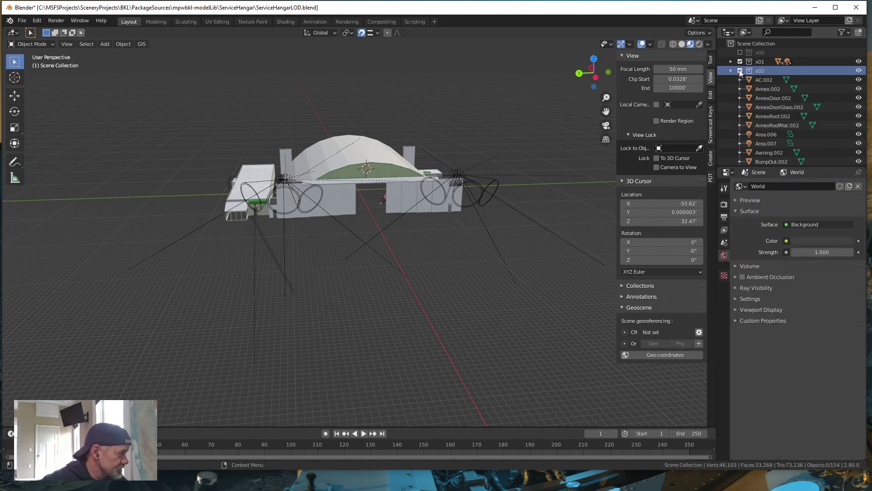
left_click(740, 62)
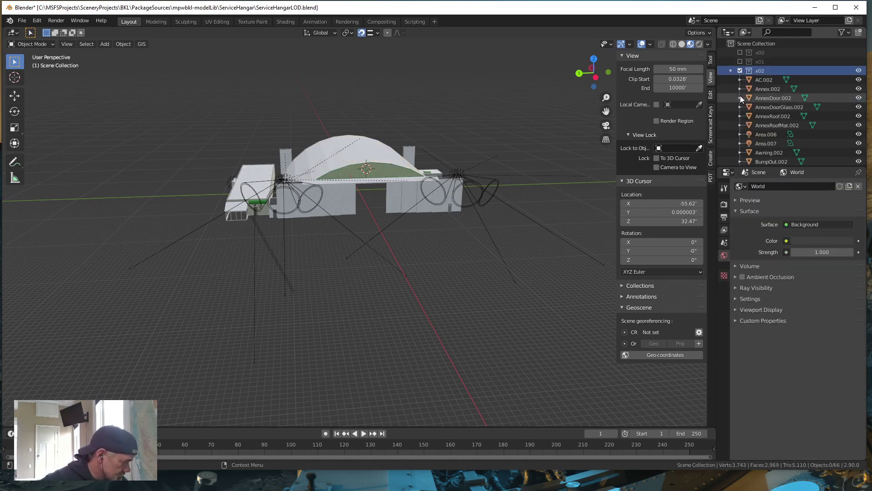
left_click(759, 71)
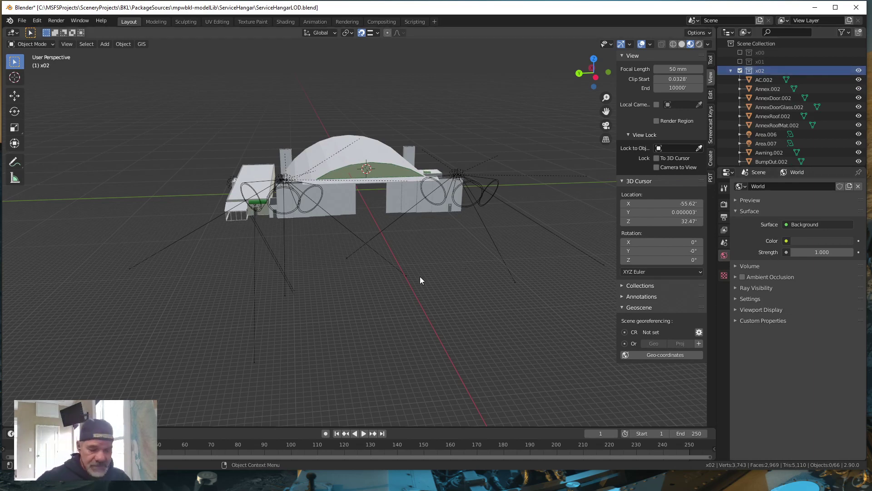
Examine the simplified x02 hangar from the annex side and the front, both close up and from far away
middle_click_drag(310, 274, 377, 307)
scroll(378, 309, "up", 5)
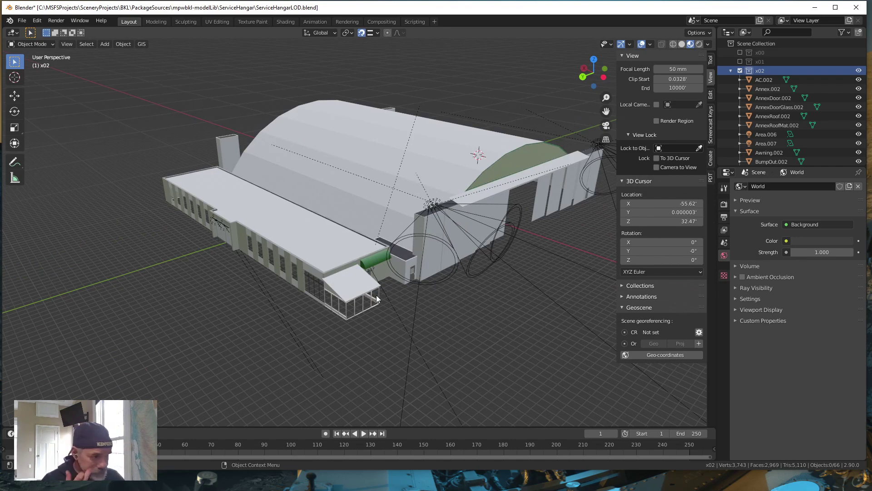
middle_click_drag(470, 333, 423, 336, "shift")
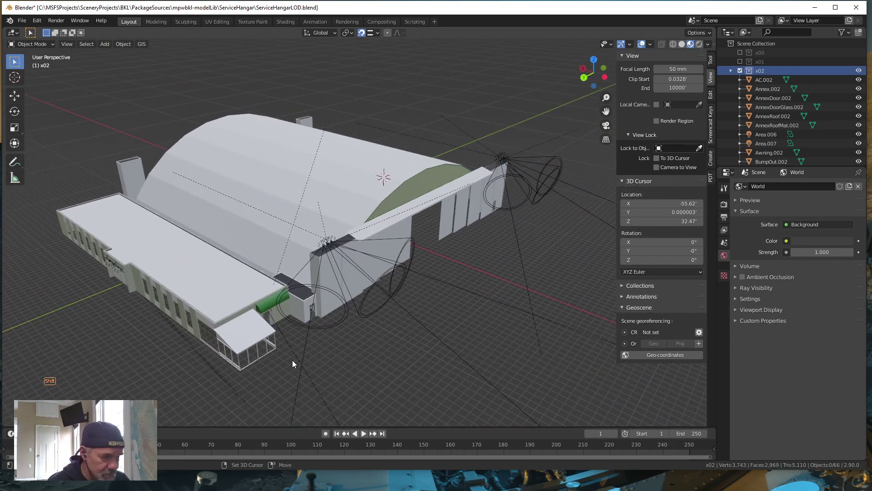
middle_click_drag(293, 360, 376, 348, "shift")
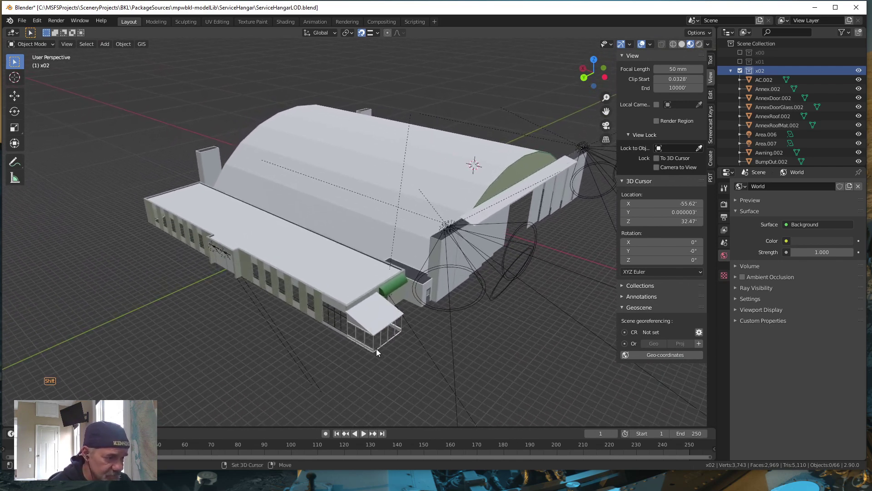
middle_click_drag(452, 355, 435, 353)
scroll(447, 342, "down", 3)
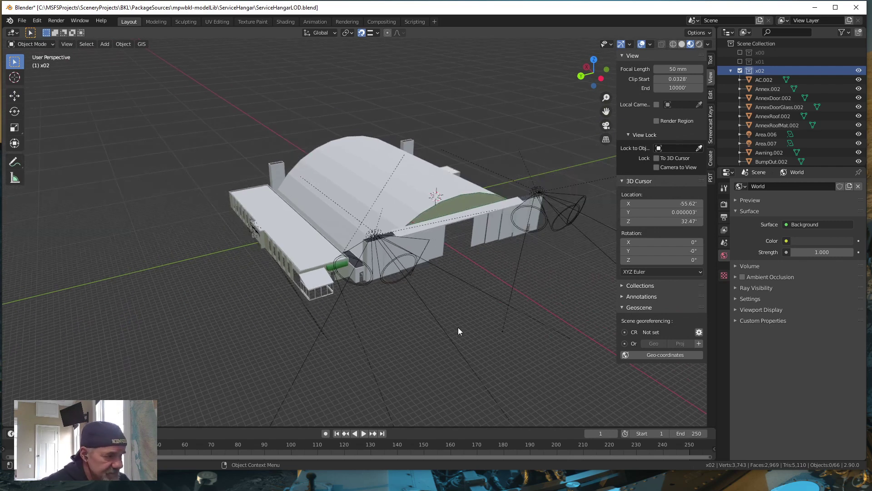
scroll(403, 333, "down", 8)
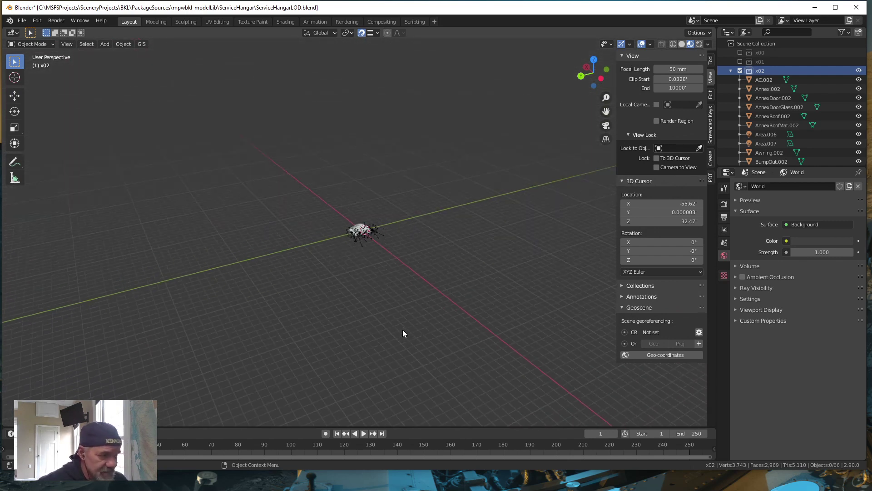
scroll(402, 330, "down", 2)
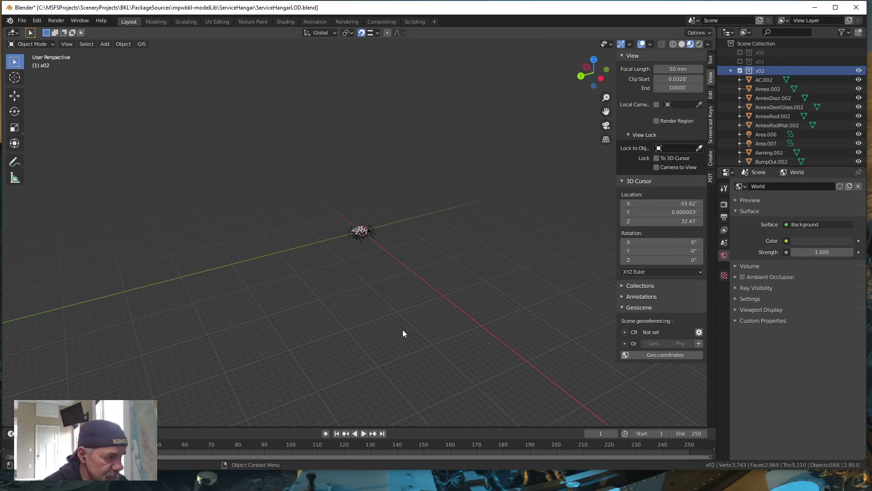
scroll(403, 332, "up", 15)
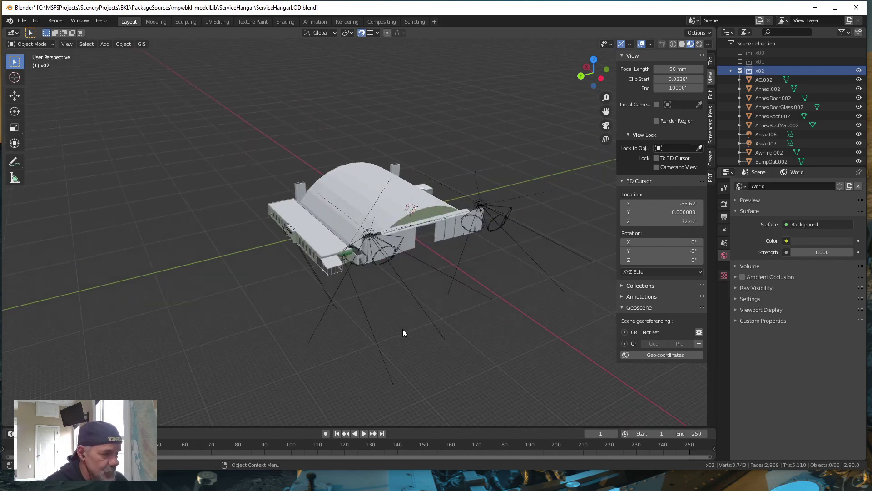
middle_click_drag(536, 339, 399, 294)
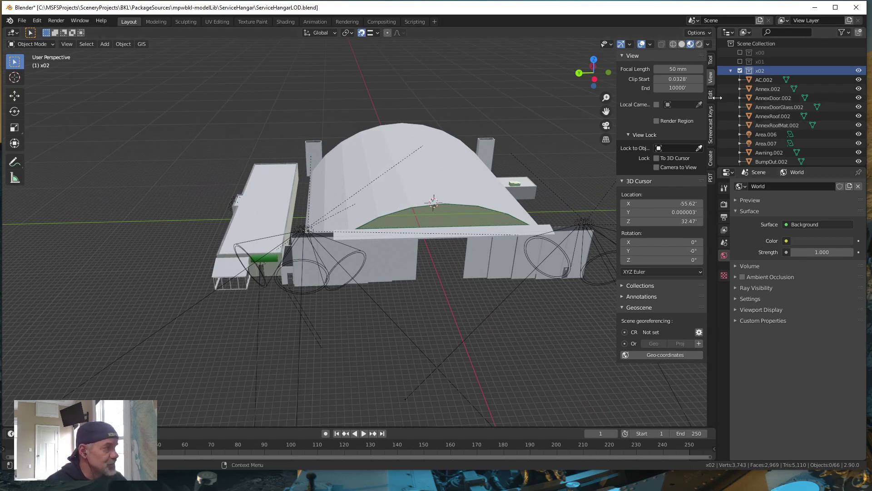
Collapse the x02 collection in the outliner and save the hangar LOD file under its existing name
left_click(731, 71)
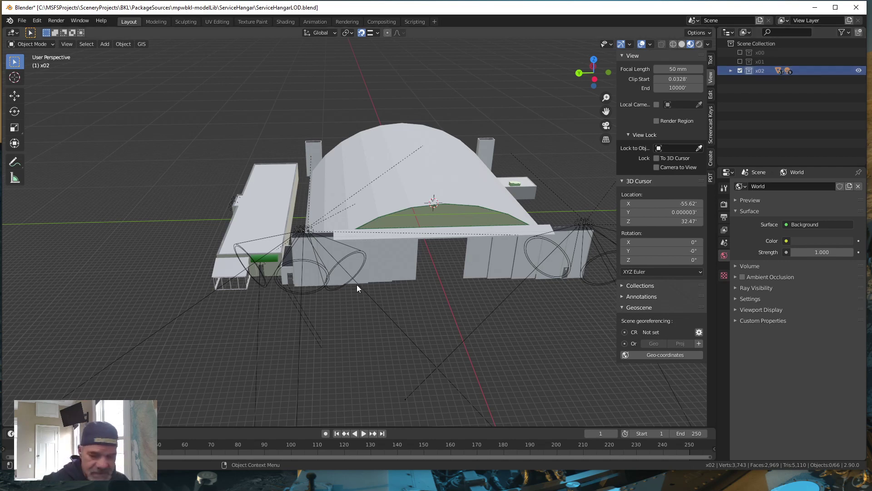
middle_click_drag(411, 298, 377, 283)
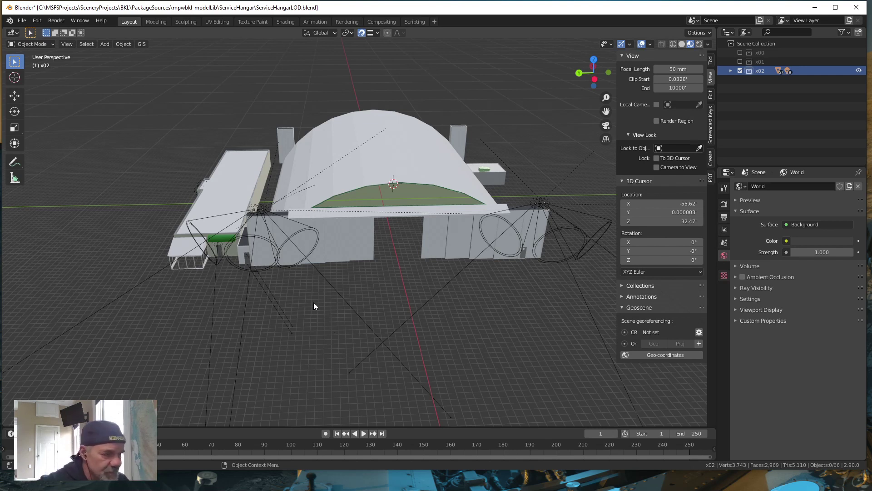
left_click(21, 20)
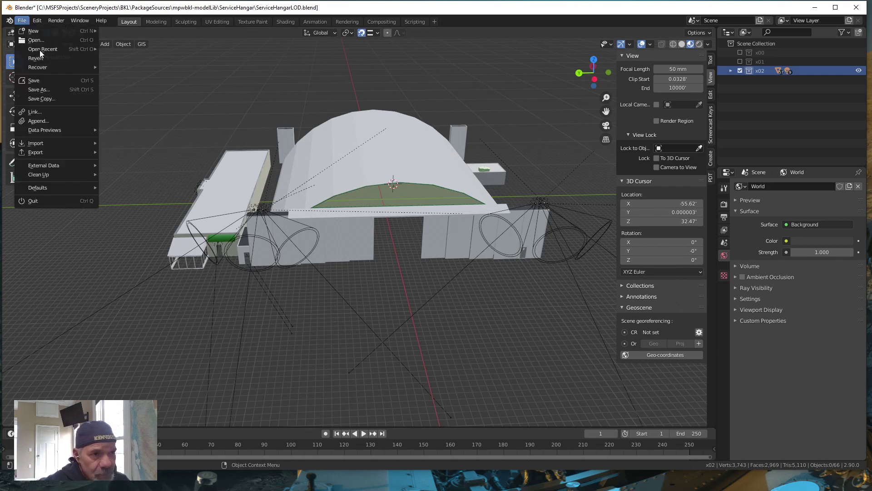
left_click(36, 81)
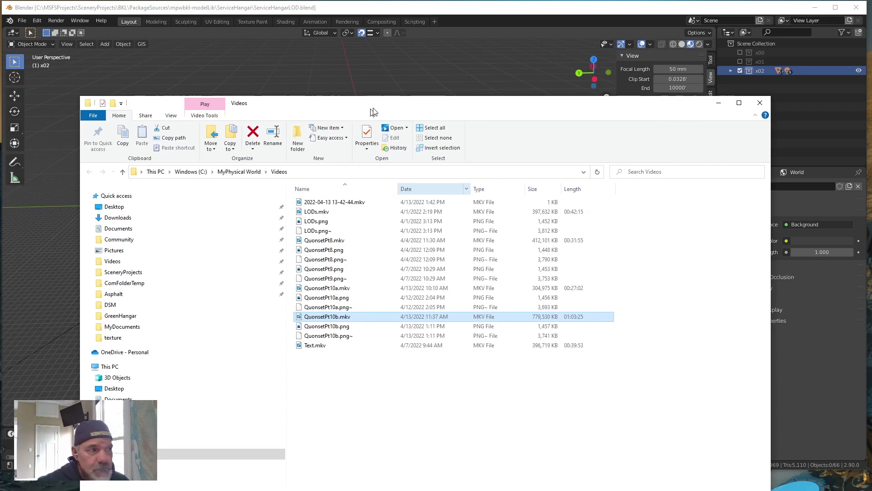
left_click_drag(370, 110, 331, 38)
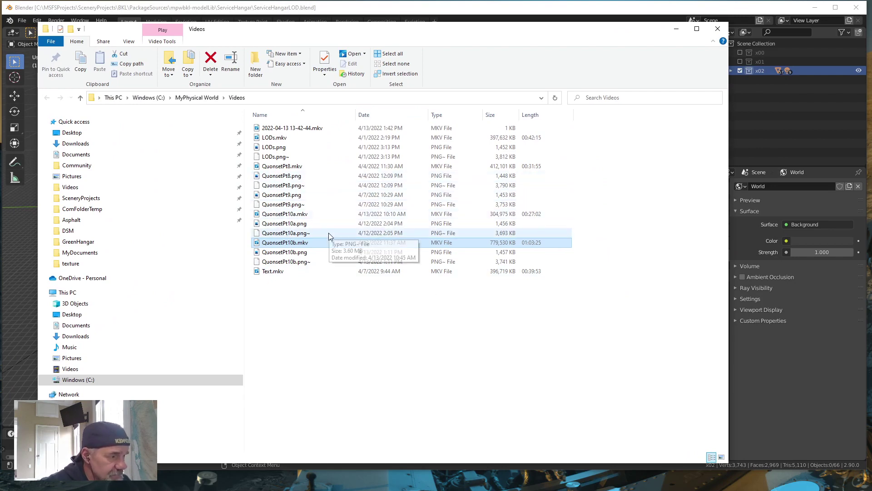
left_click_drag(400, 31, 0, 32)
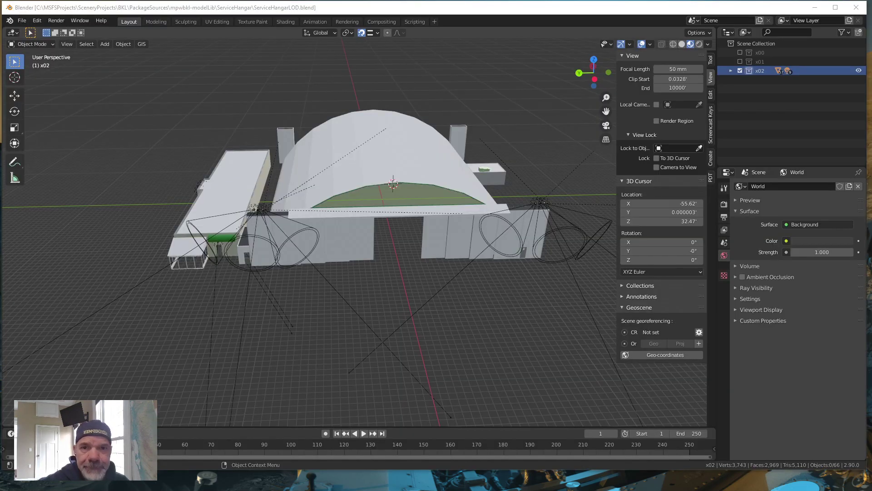
Open ServiceHangar.xml from the ServiceHangar model folder in Notepad++ to read the model's GUID, and minimize the editor
left_click_drag(0, 9, 456, 19)
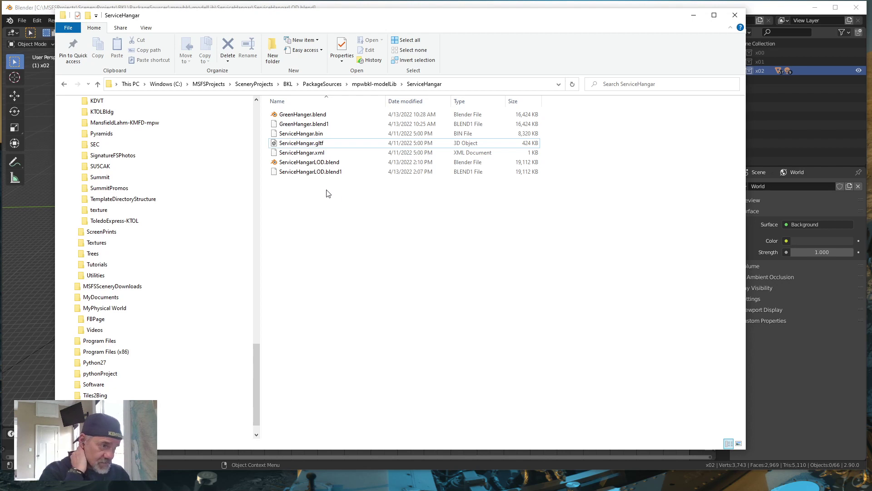
right_click(300, 156)
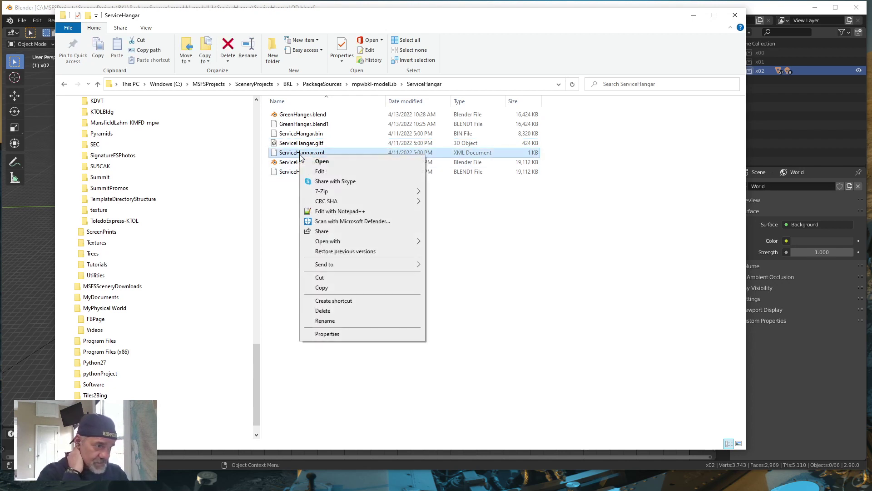
left_click(334, 211)
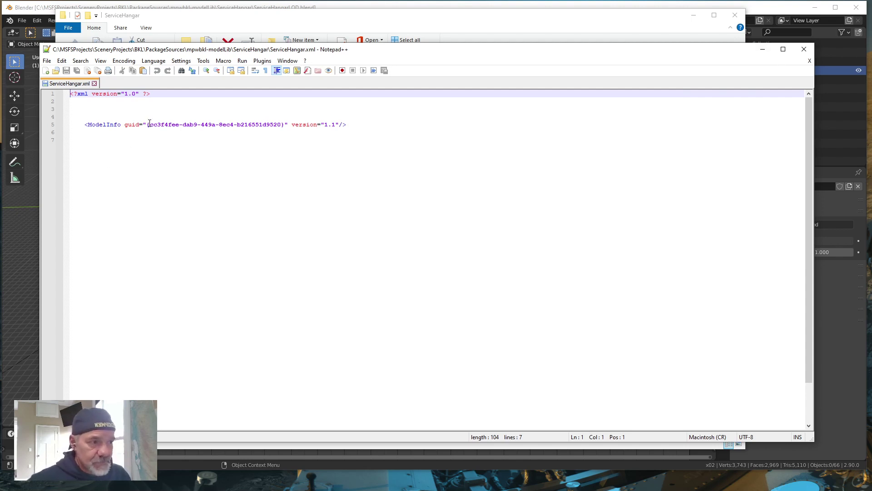
left_click(763, 49)
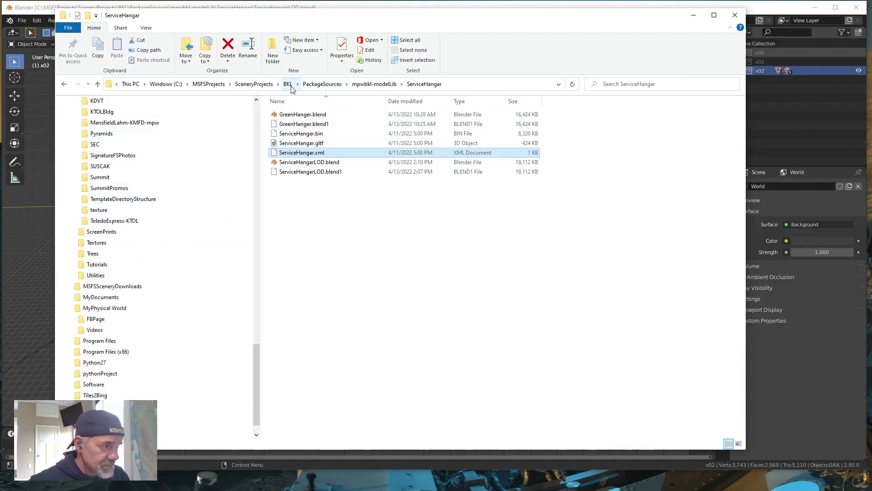
Open BKLSCN.xml from the scene folder under PackageSources in Notepad++
left_click(323, 84)
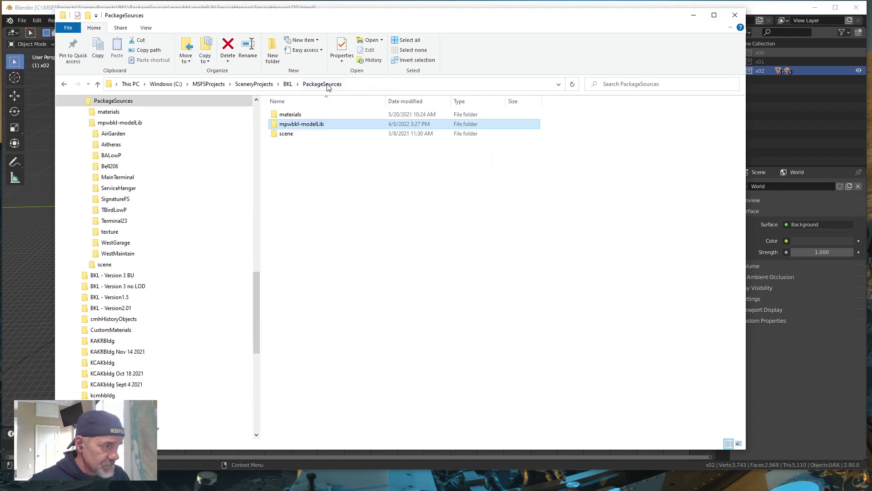
double_click(286, 133)
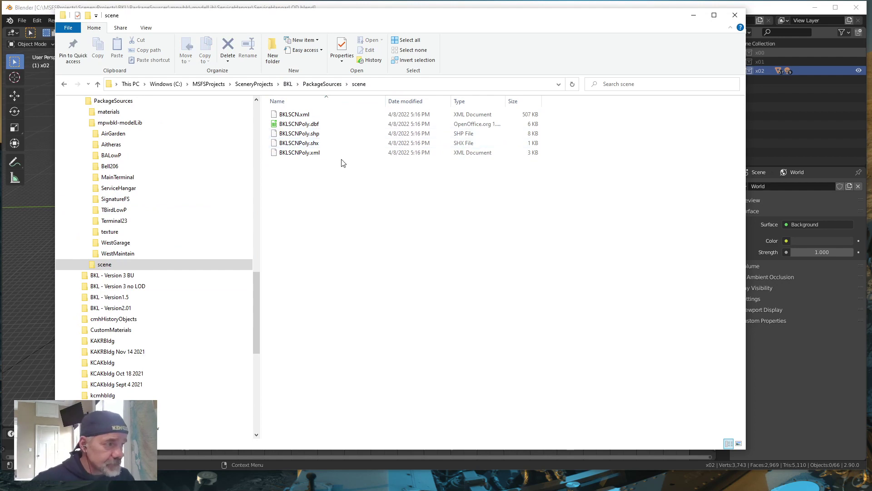
left_click(296, 116)
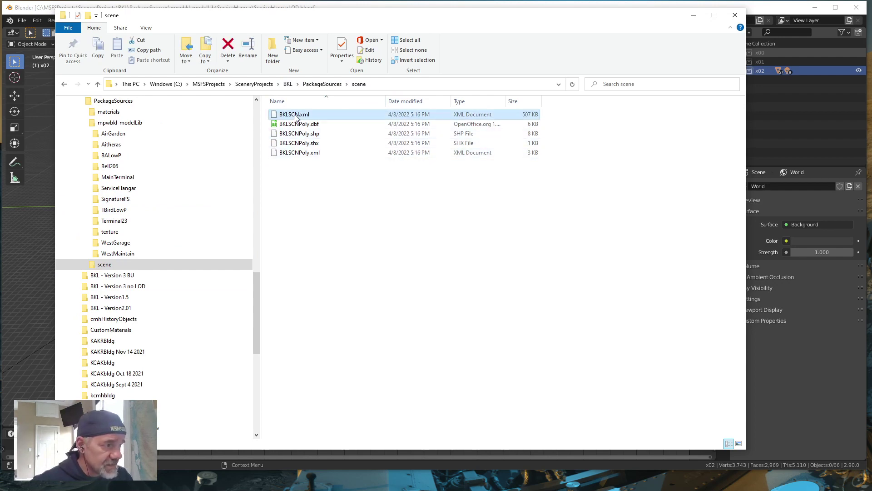
right_click(295, 115)
left_click(322, 171)
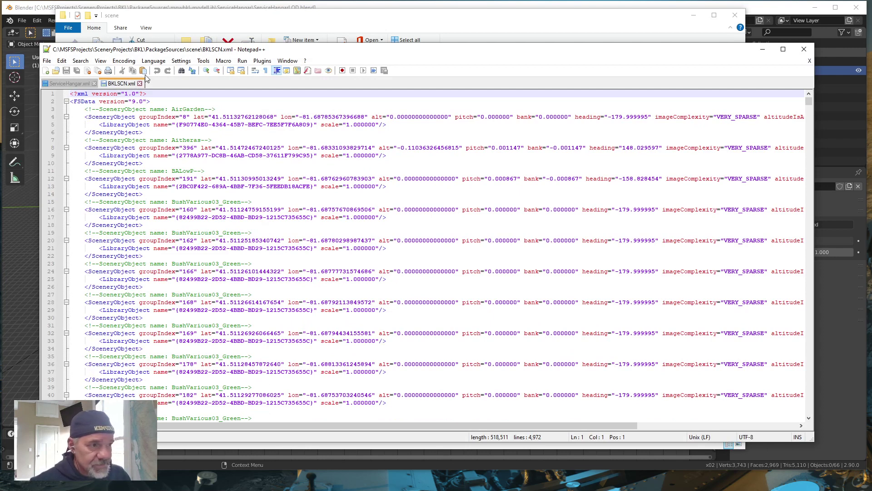
Search BKLSCN.xml for "Service" and select the GUID in the ServiceHangar entry's LibraryObject line
left_click(182, 71)
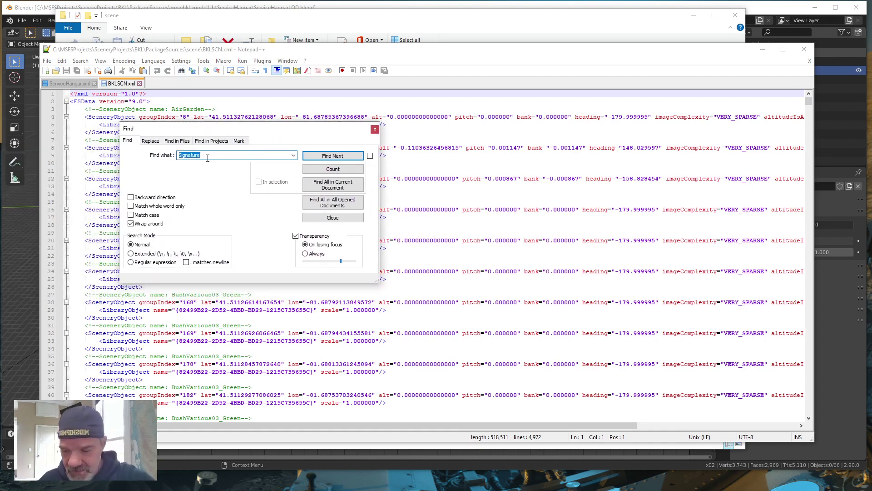
type("Service")
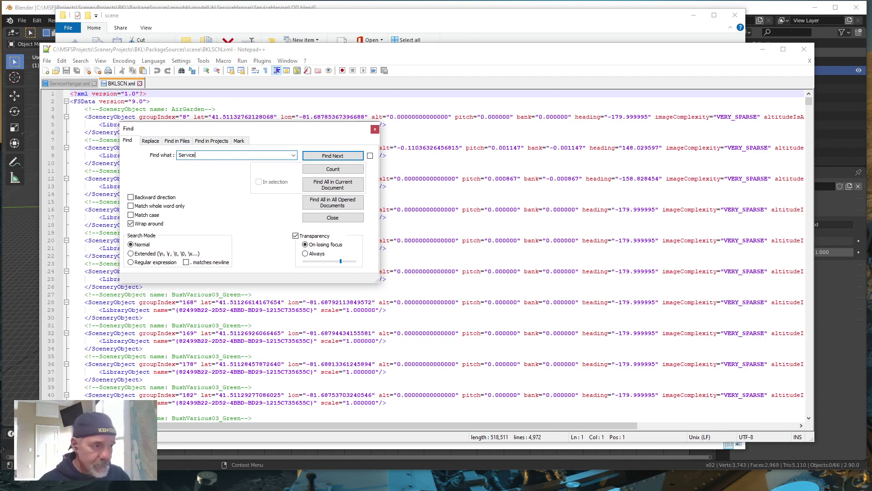
left_click(328, 156)
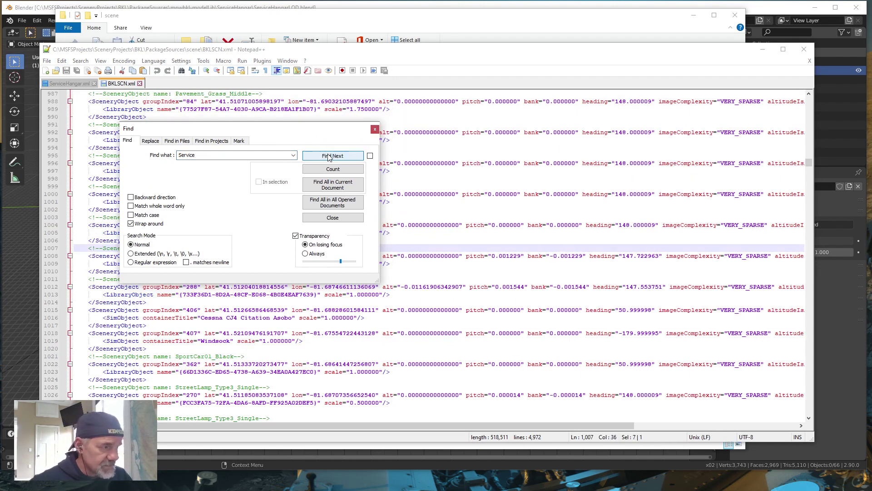
left_click(375, 129)
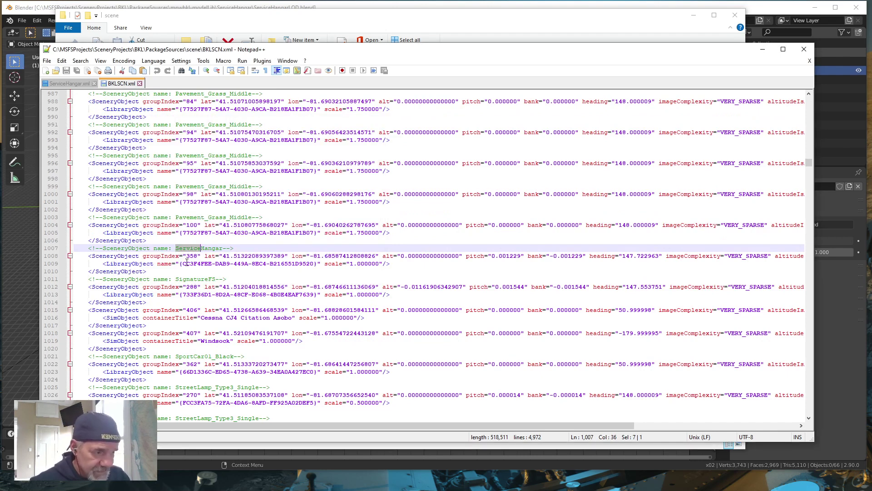
left_click_drag(182, 264, 314, 265)
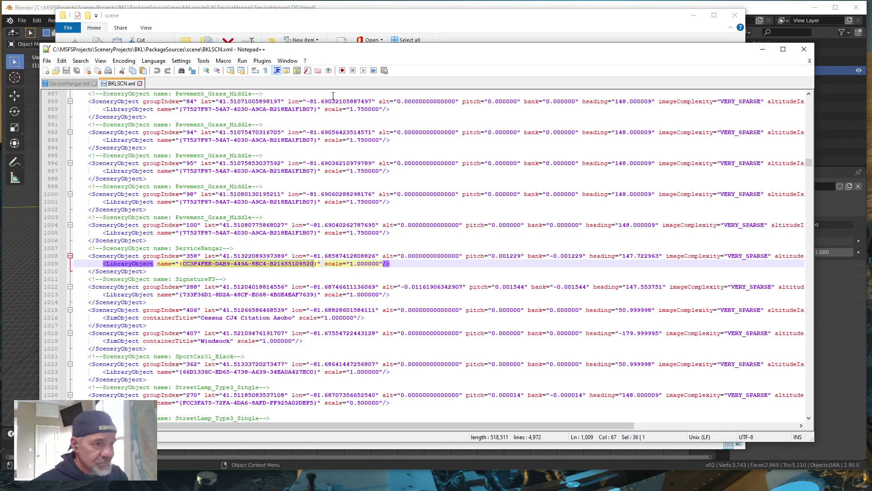
Close BKLSCN.xml and ServiceHangar.xml, and exit Notepad++
left_click(139, 83)
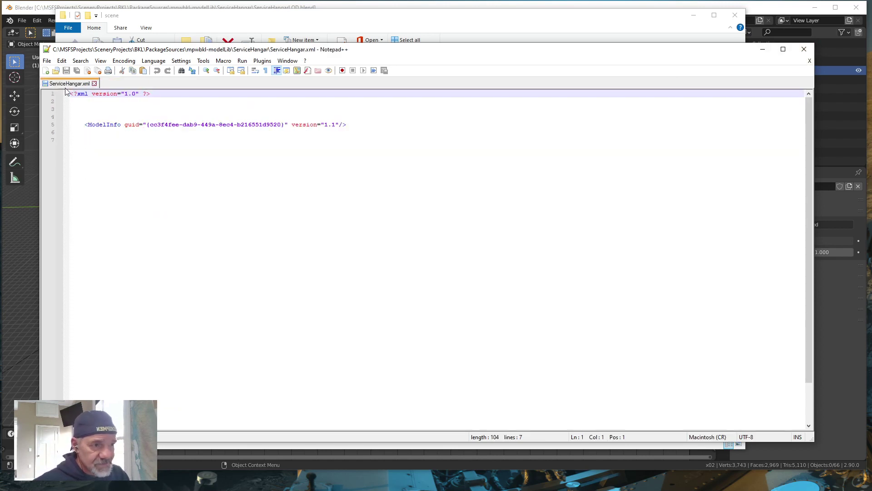
left_click(94, 84)
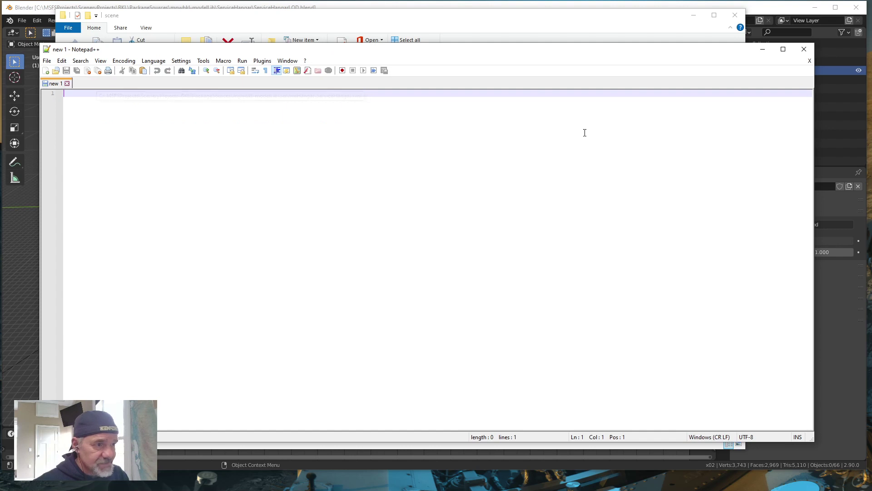
left_click(804, 49)
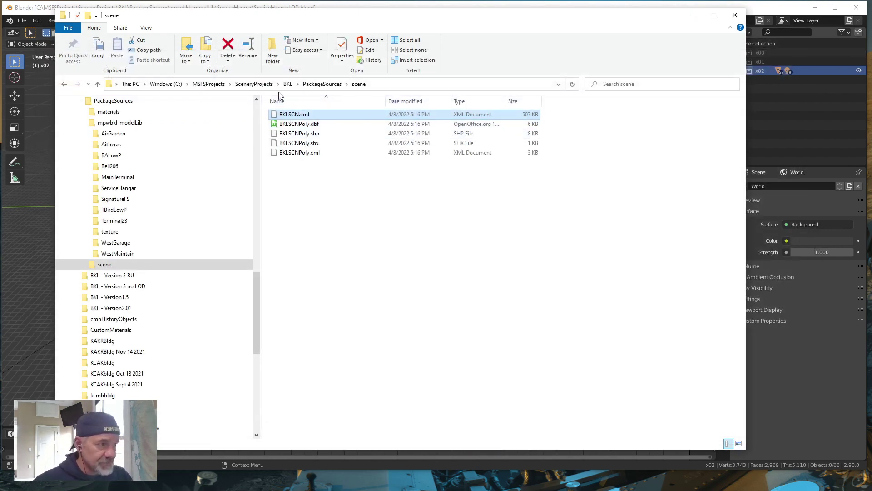
Rename ServiceHangar.xml in the ServiceHangar folder under mpwbkl-modelLib as XServiceHangar.xml
left_click(332, 85)
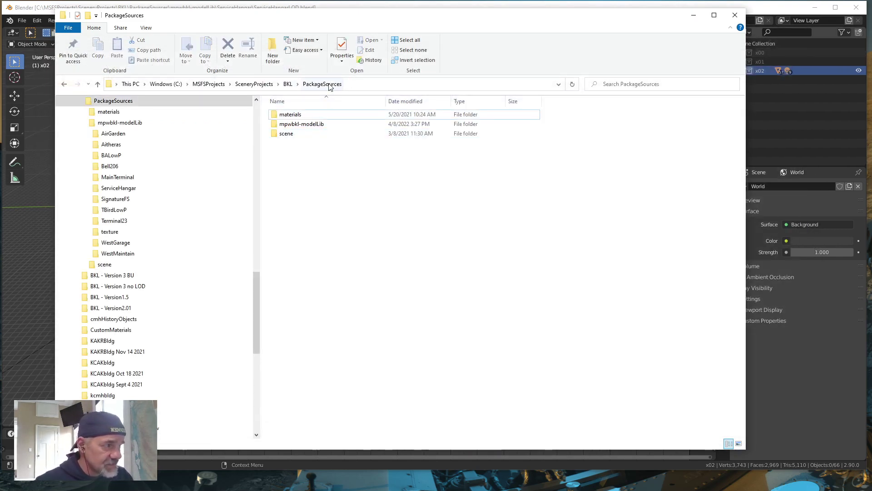
double_click(305, 125)
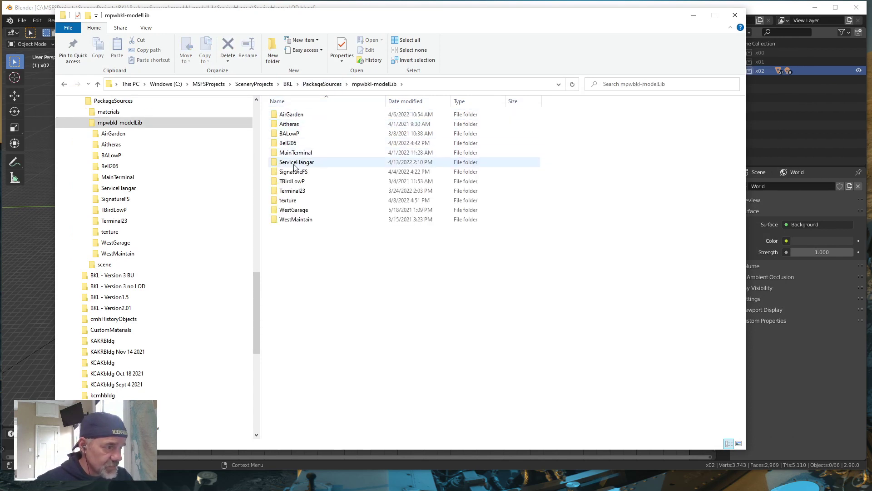
double_click(294, 162)
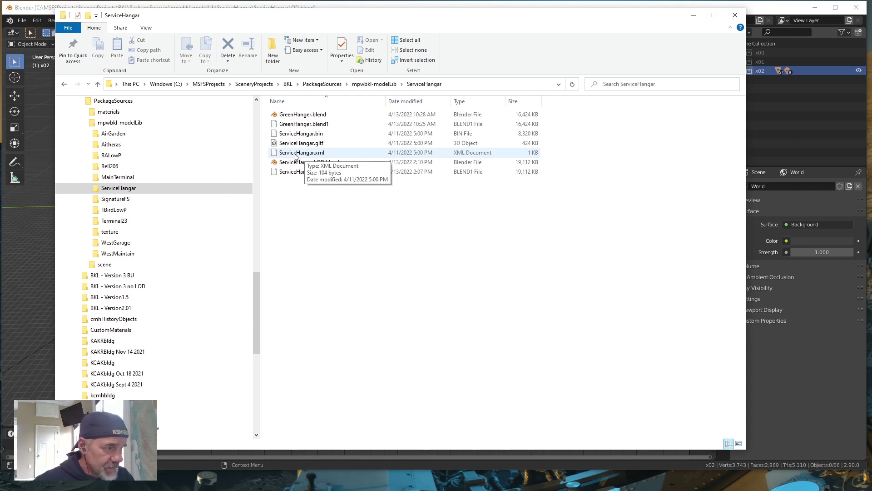
left_click(294, 153)
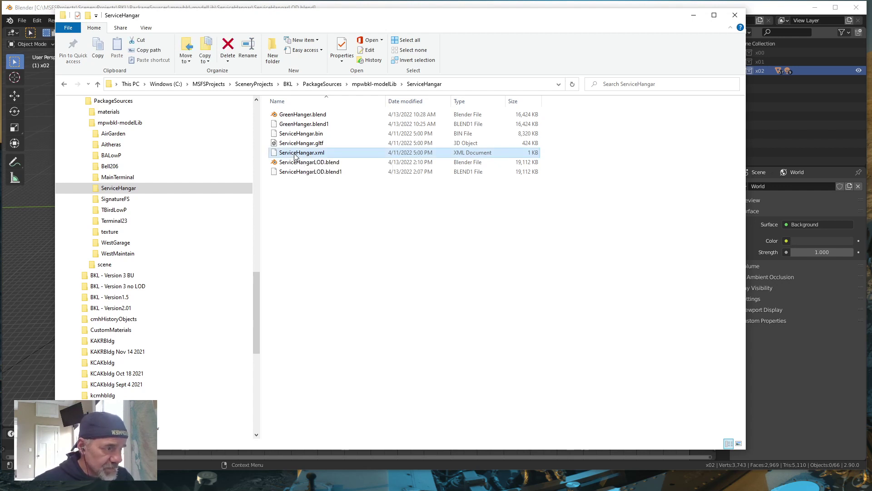
left_click(295, 154)
key("Home")
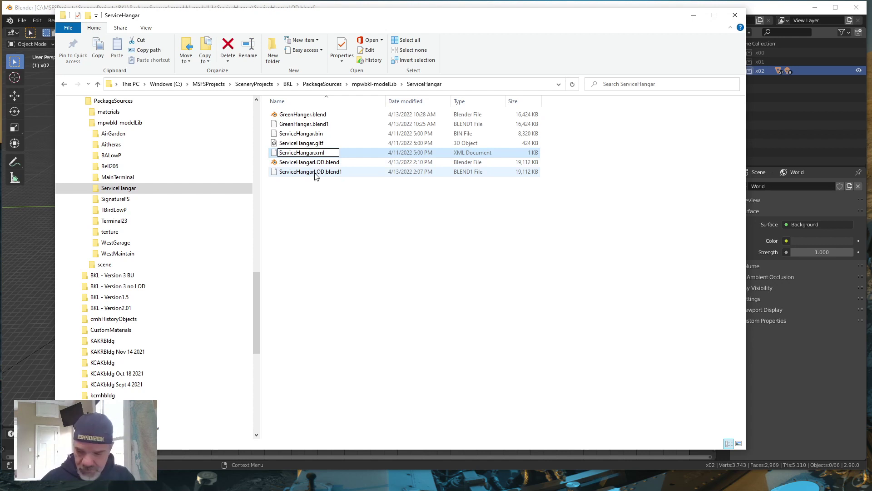
type("X")
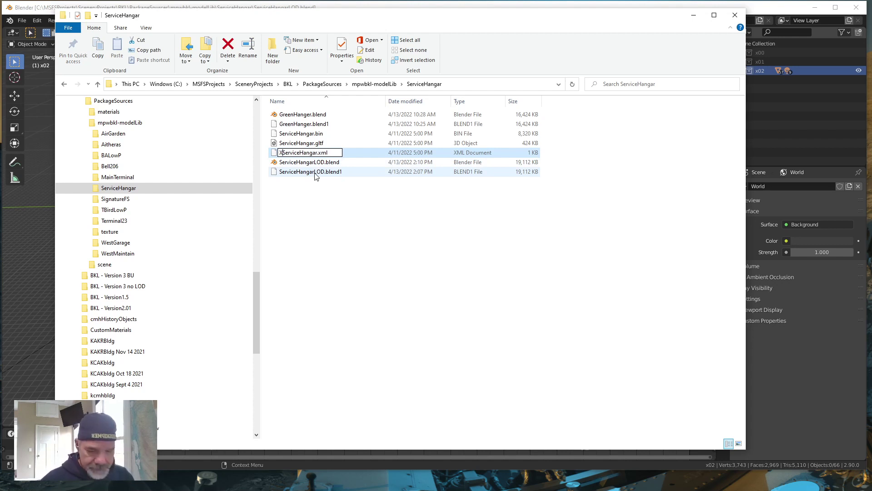
key("Return")
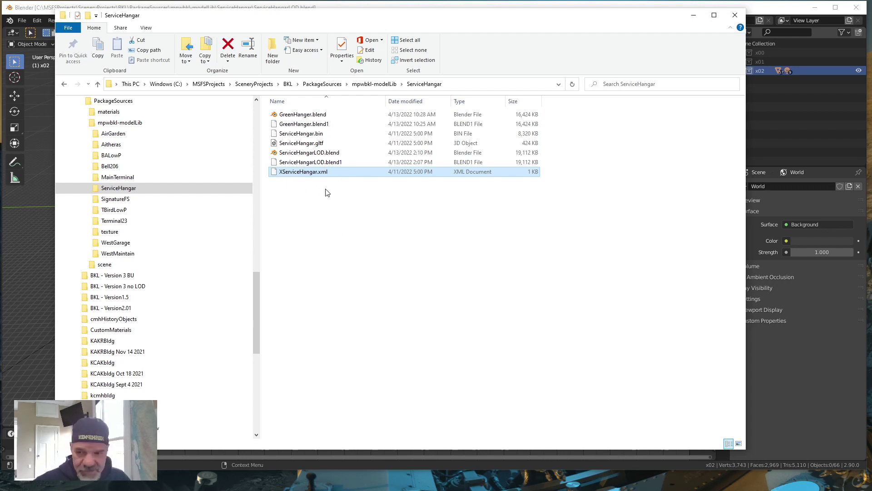
Delete the old ServiceHangar.bin and ServiceHangar.gltf files from the ServiceHangar folder
left_click(303, 134)
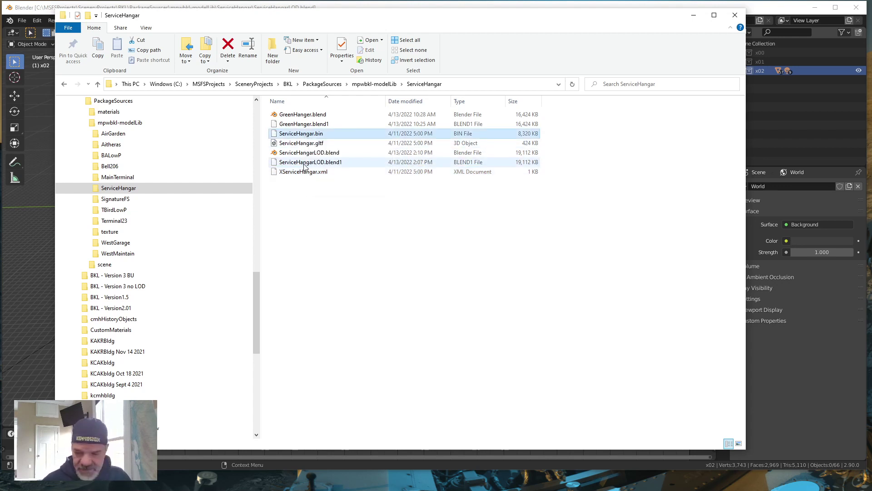
left_click(309, 144, "ctrl")
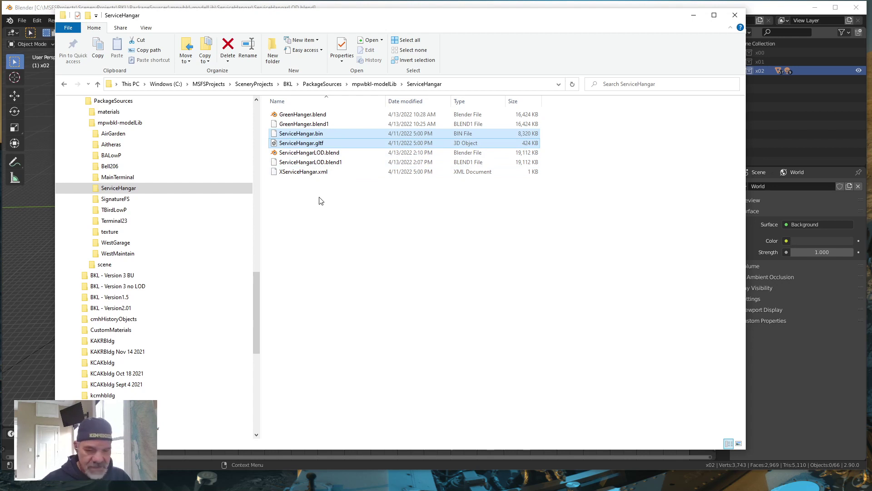
key("Delete")
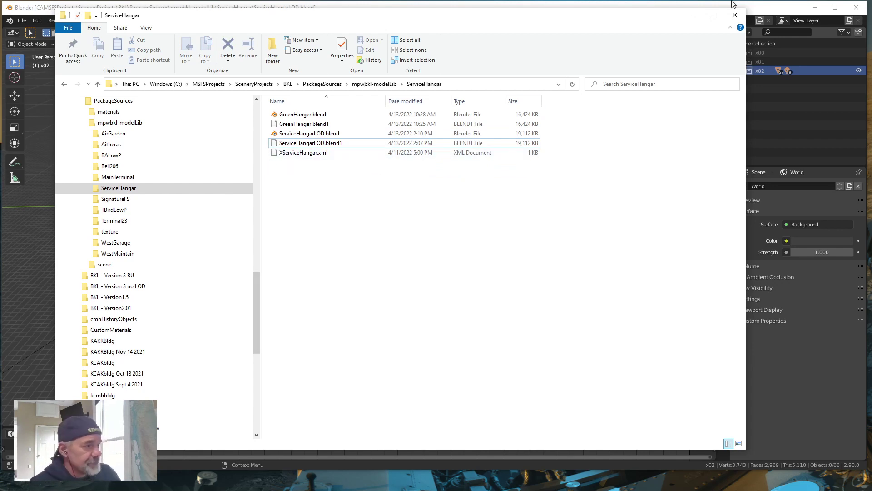
Switch back to Blender and save ServiceHangarLOD.blend under its existing name
left_click(693, 18)
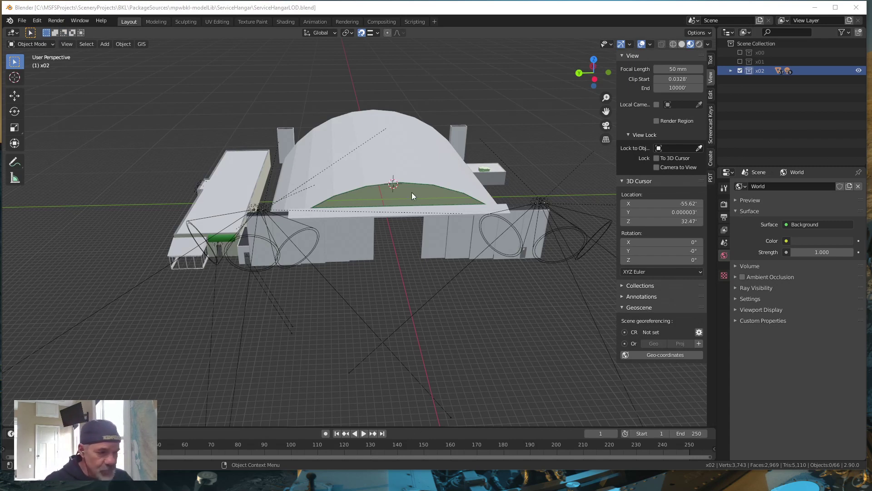
mouse_move(425, 197)
middle_mouse_down()
mouse_move(413, 200)
mouse_move(424, 205)
middle_mouse_up()
left_click(23, 21)
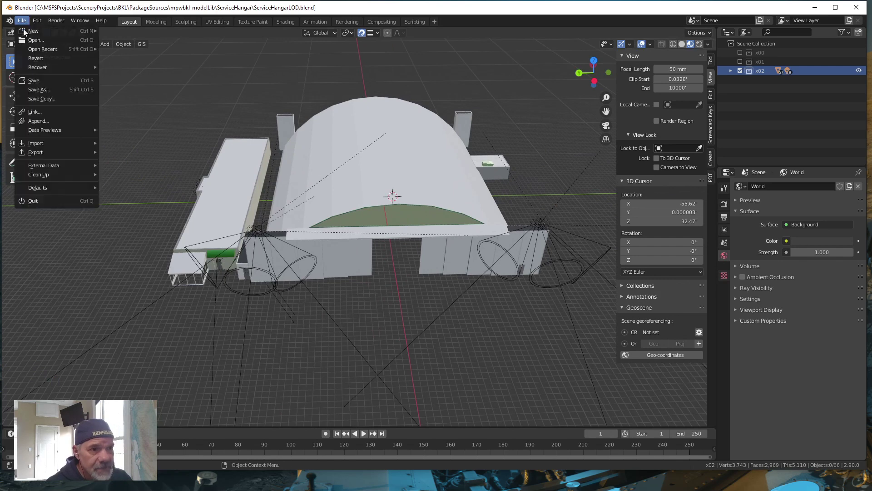
left_click(35, 81)
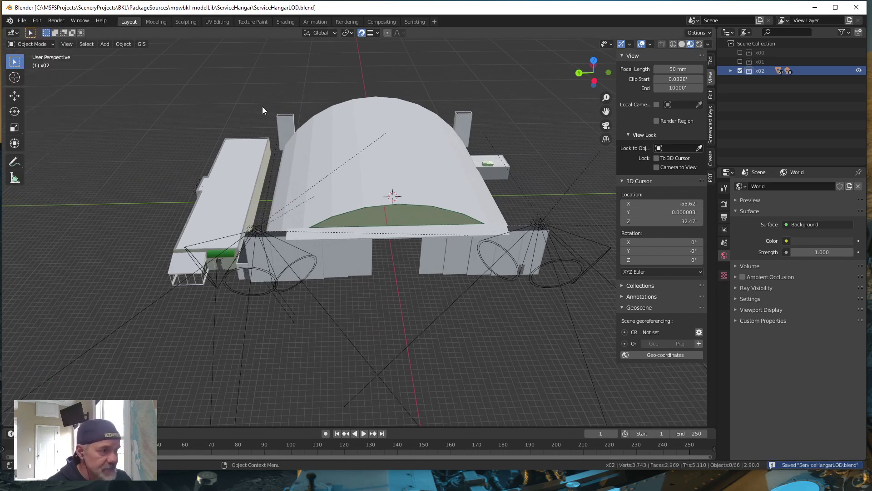
Select every object in the x02 collection and apply their scale
key("a")
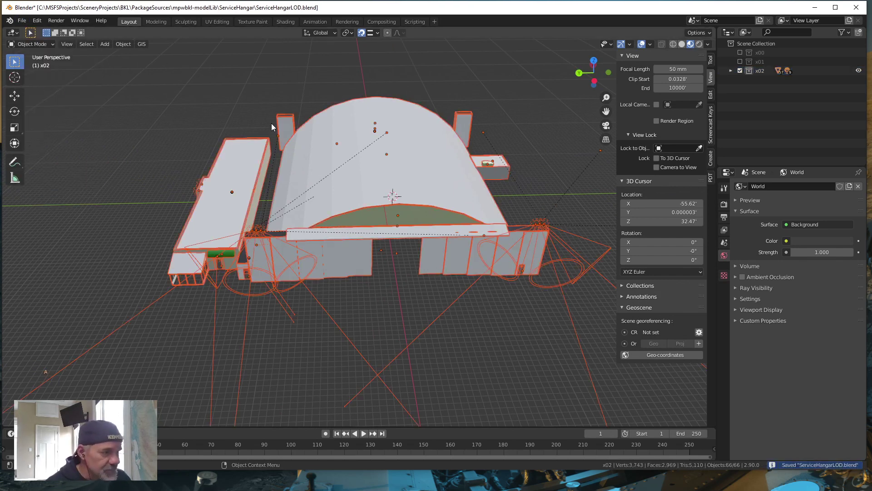
left_click(124, 44)
mouse_move(200, 93)
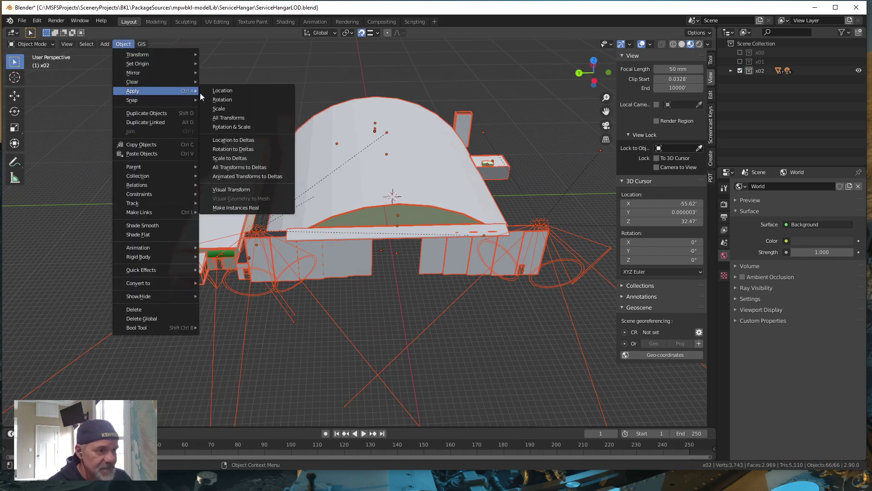
left_click(219, 109)
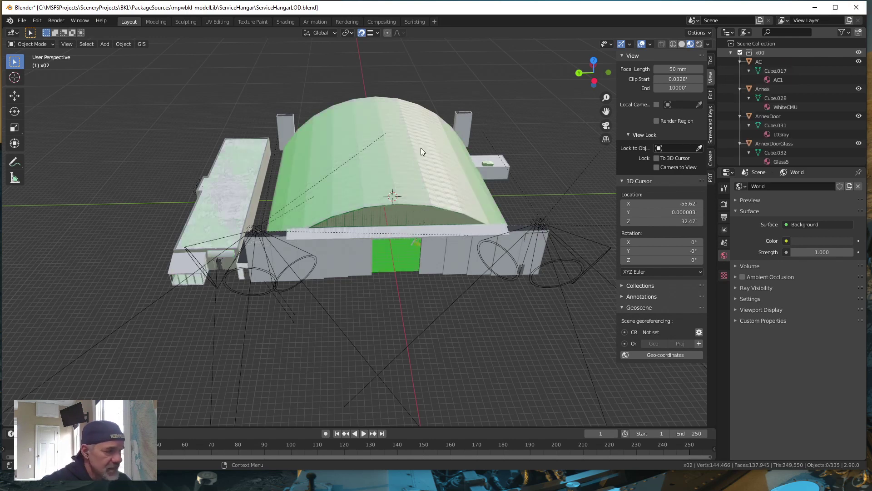
Expand the whole outliner hierarchy and select all objects across the x00, x01 and x02 collections
left_click(730, 53)
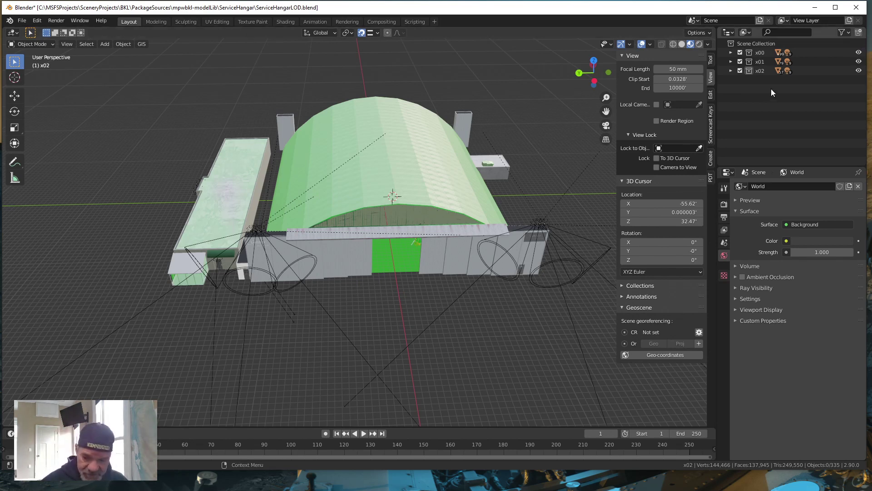
key("shift")
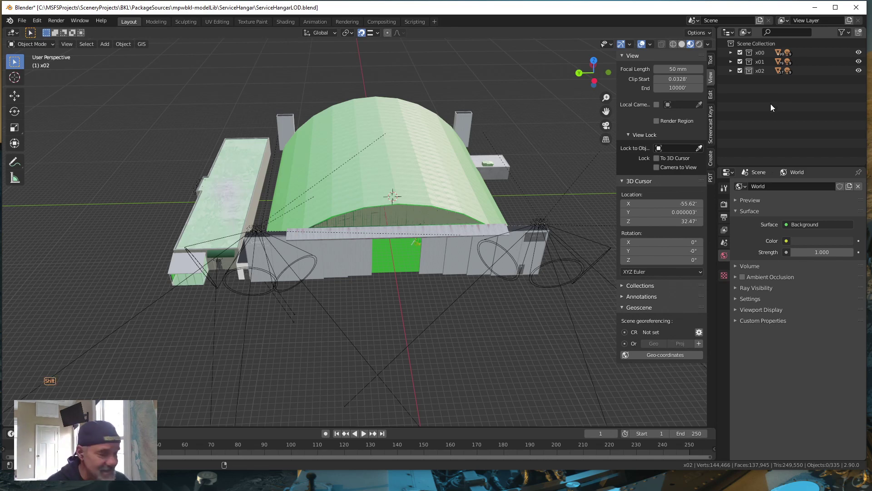
key("shift+a")
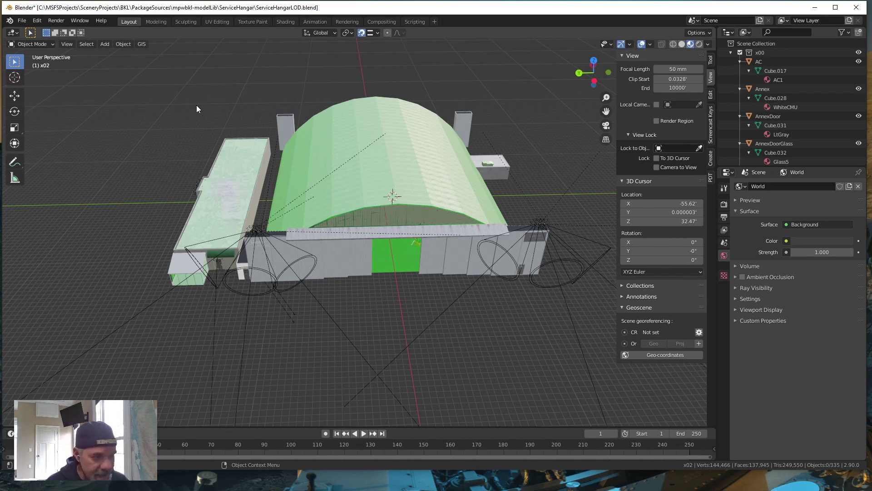
key("a")
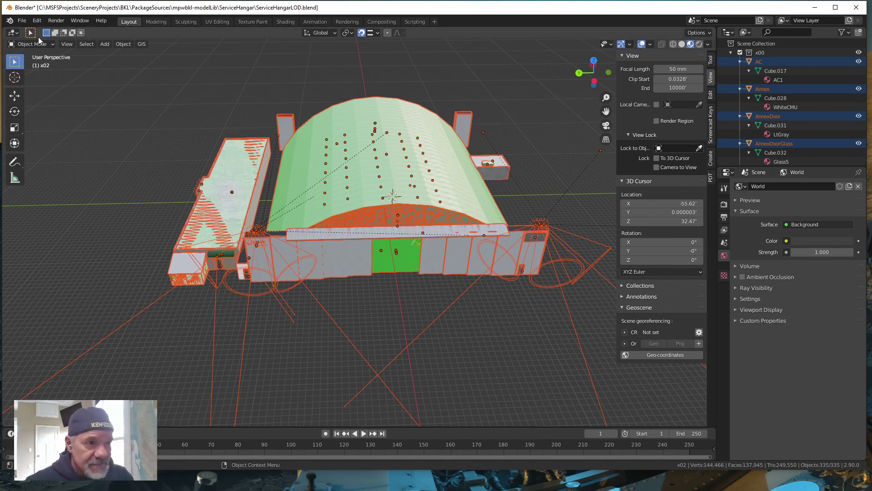
Start an extended glTF 2.0 export for MSFS and set the export file name to ServiceHangar
left_click(24, 20)
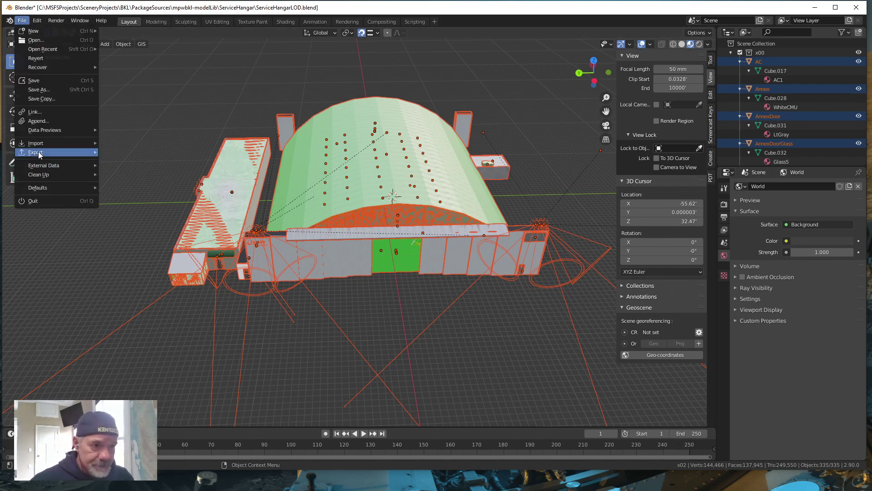
mouse_move(38, 152)
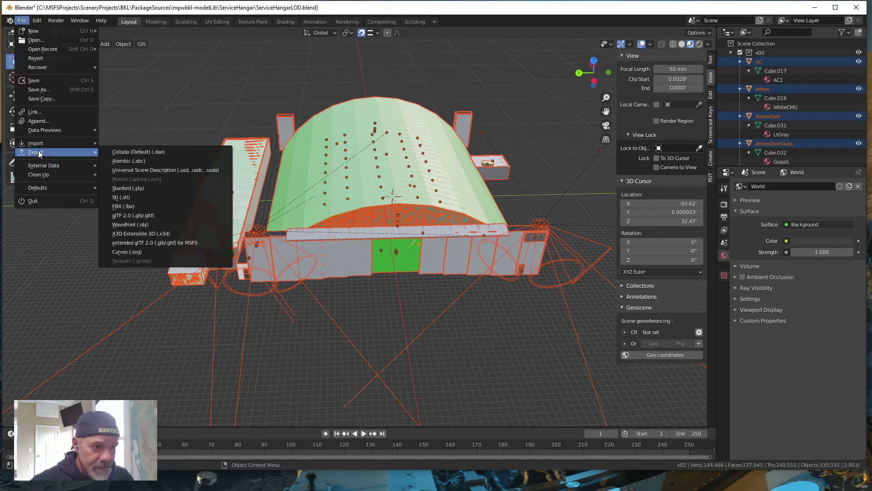
left_click(152, 243)
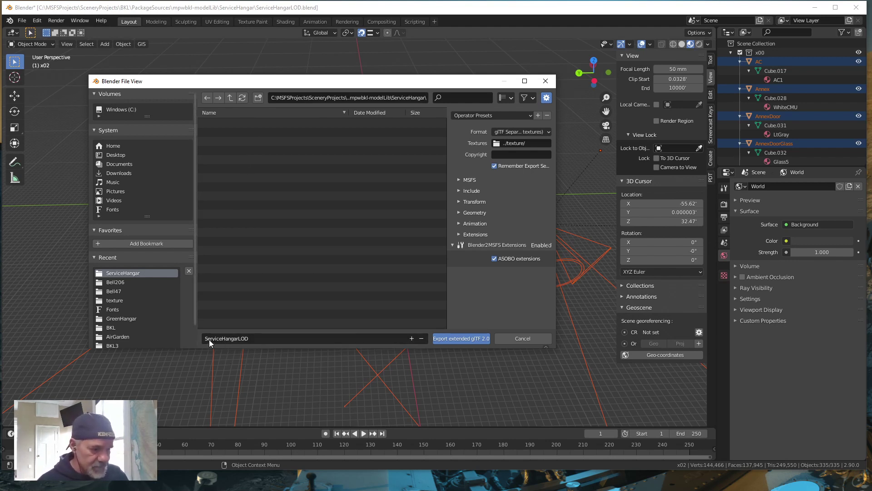
left_click(252, 337)
left_click(252, 338)
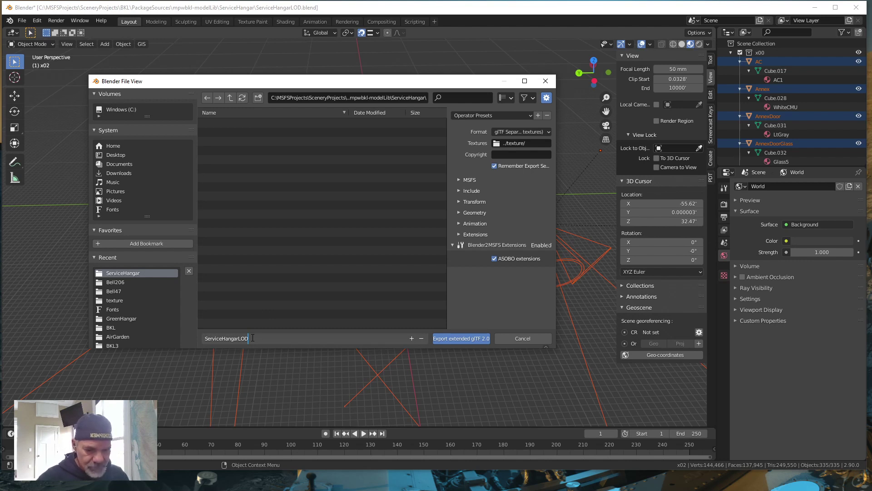
key("BackSpace")
key("BackSpace")
key("BackSpace")
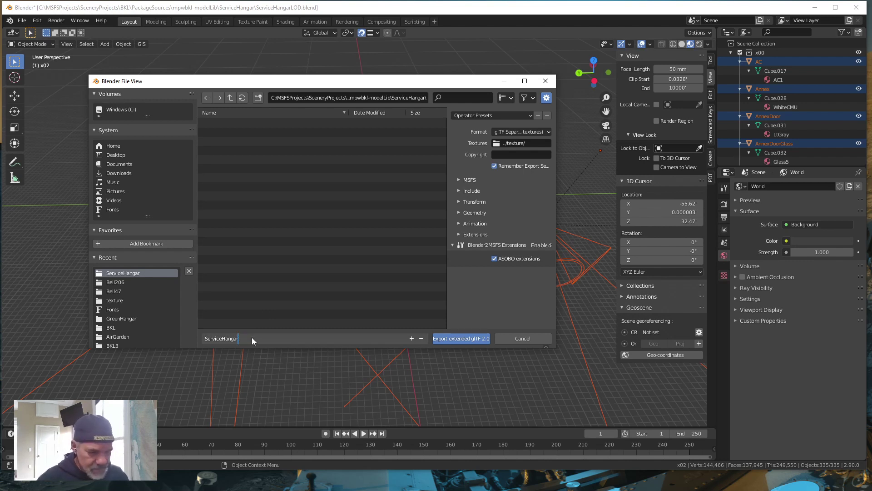
key("Return")
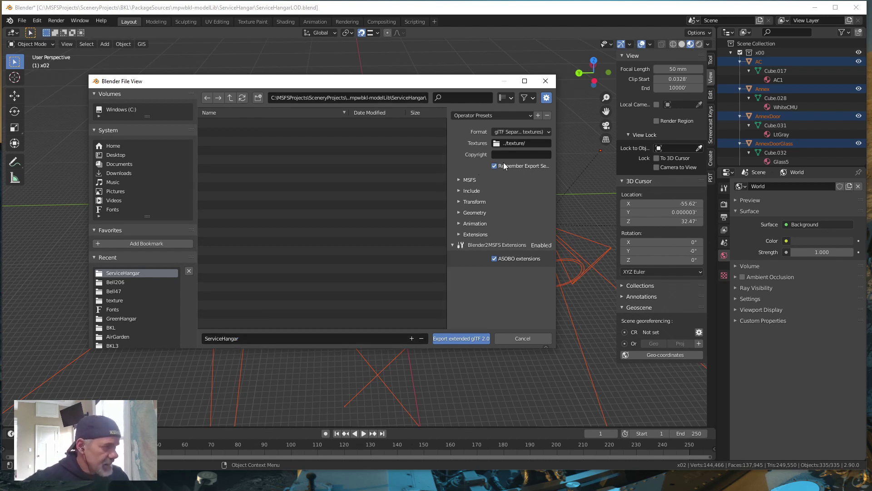
Review the MSFS, Include, Transform and Geometry export options, including batch LOD export, XML generation and GUID generation
left_click(458, 179)
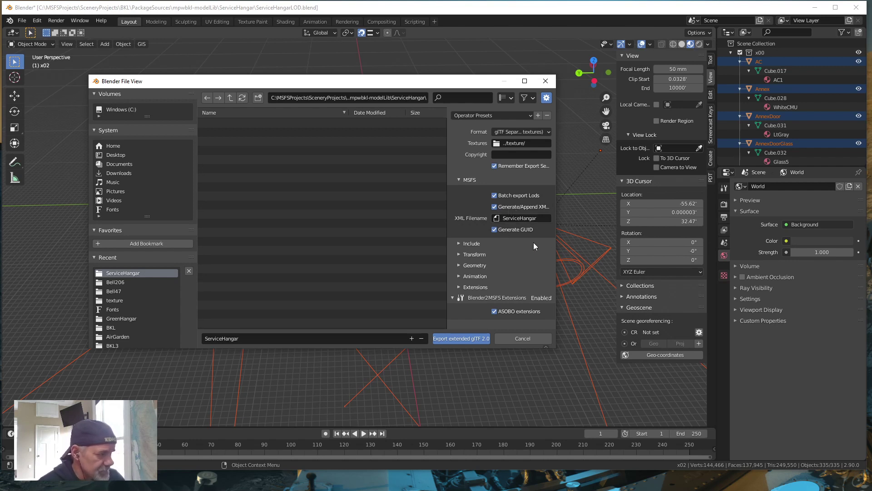
left_click(461, 245)
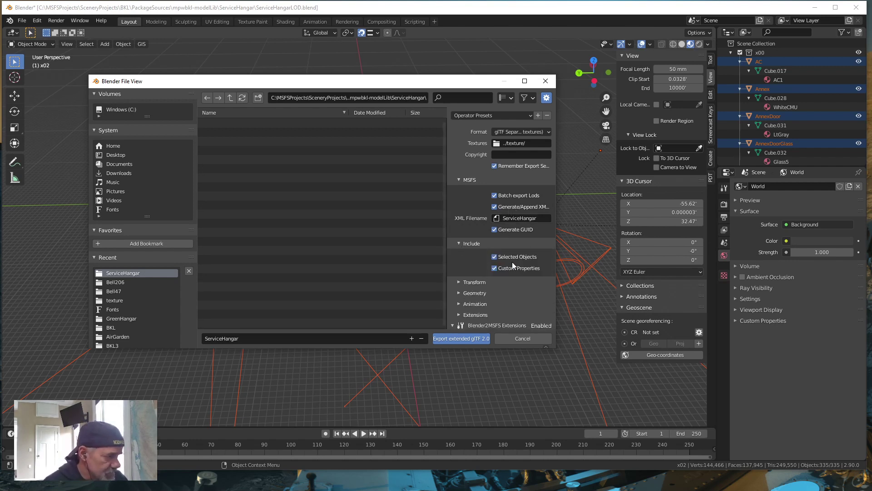
left_click(458, 282)
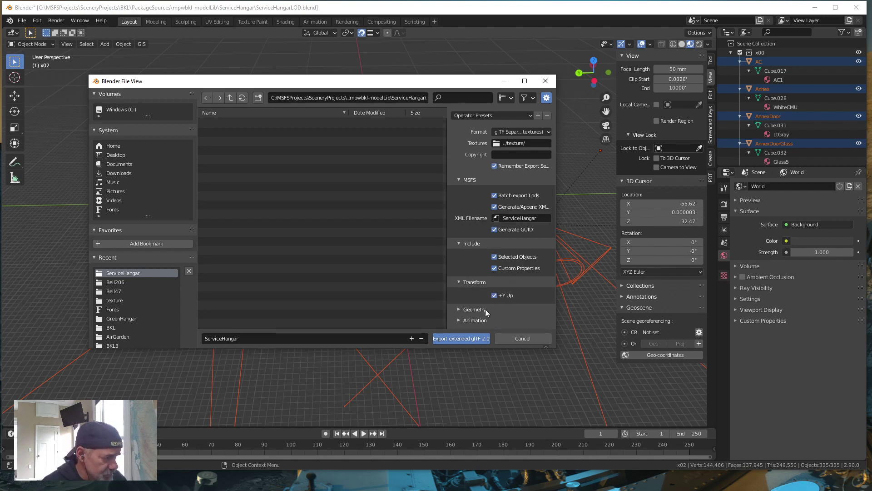
scroll(498, 291, "down", 2)
left_click(459, 275)
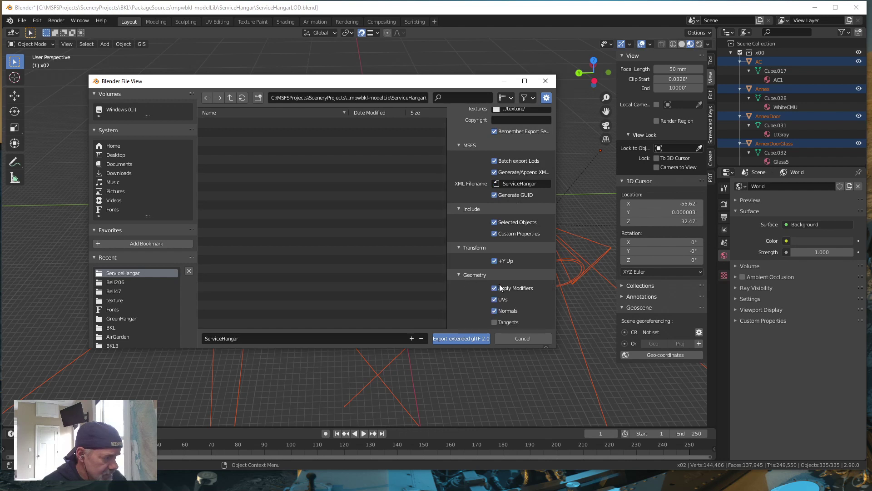
scroll(516, 282, "down", 1)
scroll(515, 279, "down", 3)
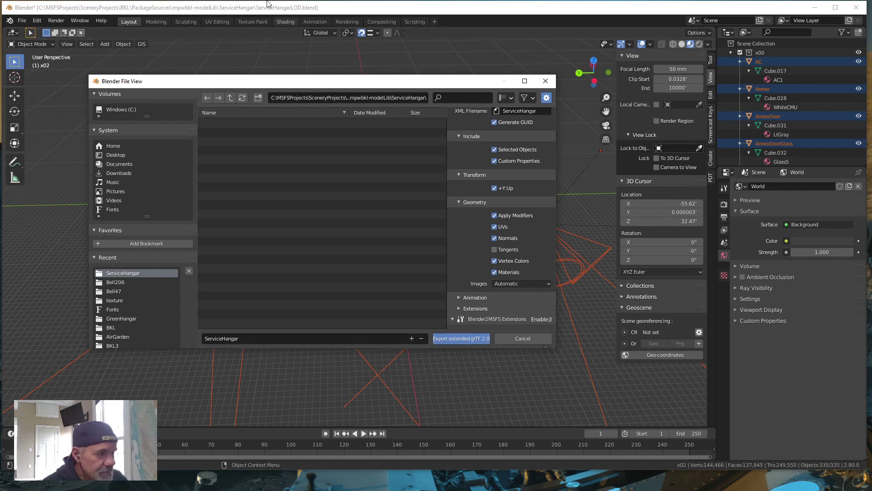
mouse_move(315, 84)
left_mouse_down()
mouse_move(338, 354)
mouse_move(303, 92)
left_mouse_up()
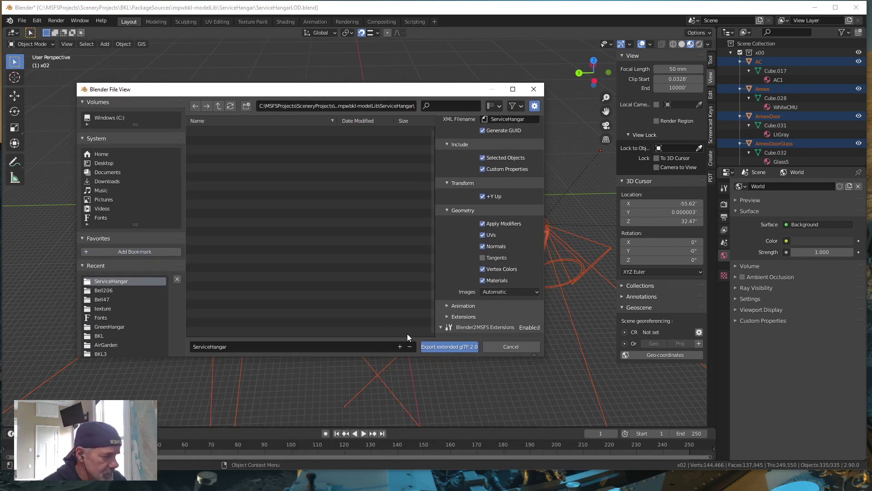
Run the extended glTF 2.0 export, switch to File Explorer and open the generated ServiceHangar.xml in Notepad++
left_click(451, 346)
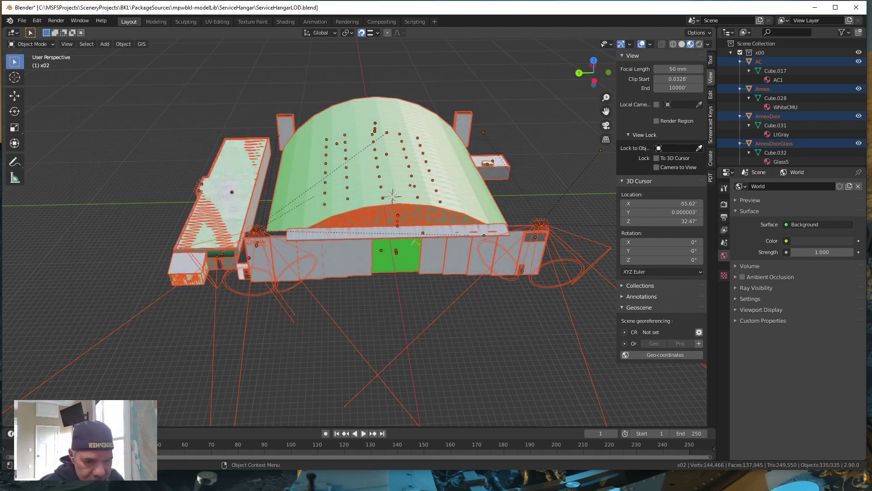
key("alt+Tab")
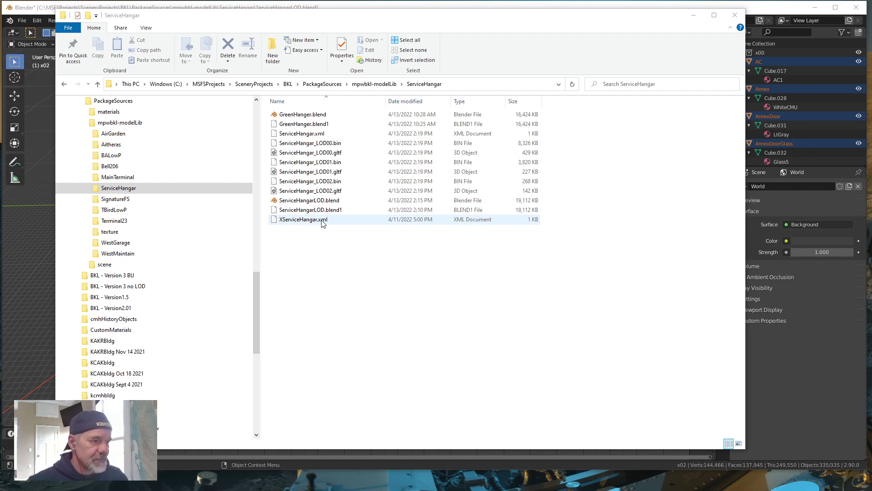
right_click(300, 136)
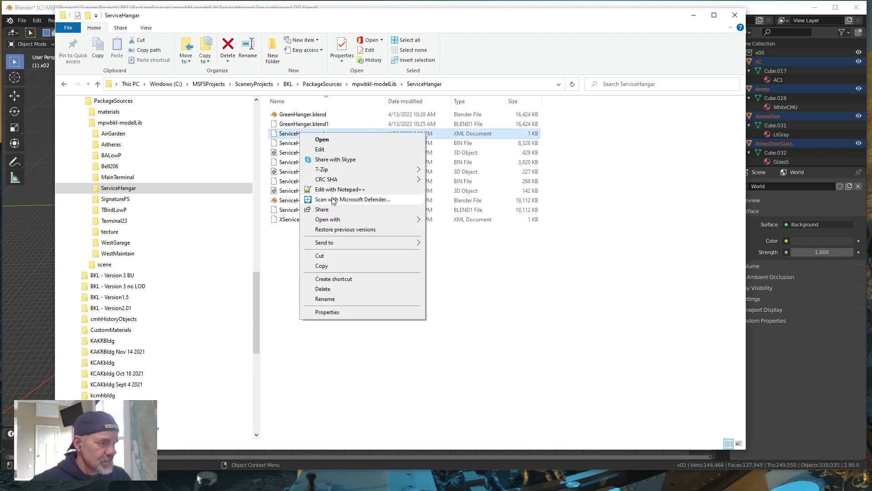
left_click(333, 189)
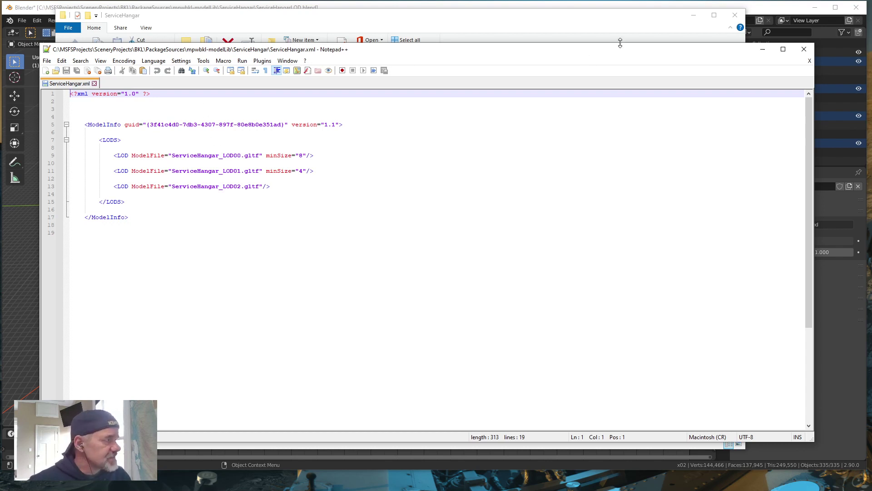
Open XServiceHangar.xml in Notepad++ alongside ServiceHangar.xml, compare their GUIDs and copy the original GUID from XServiceHangar.xml
left_click(604, 21)
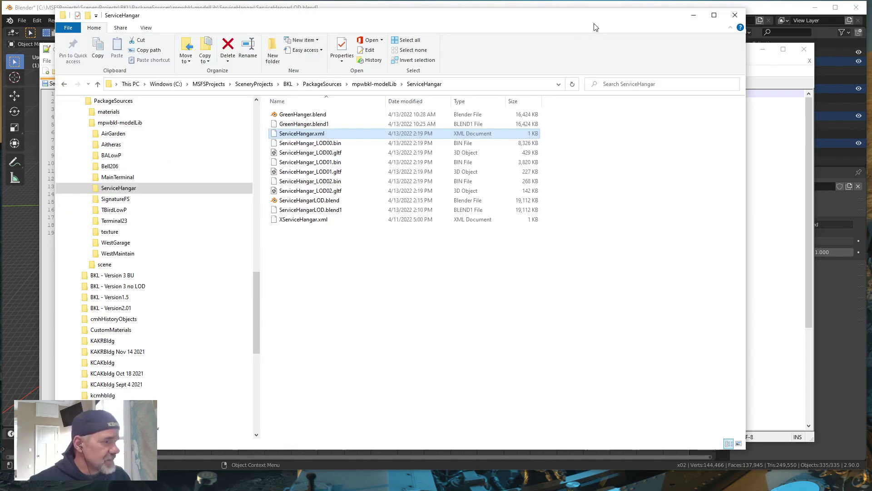
left_click(291, 220)
right_click(292, 222)
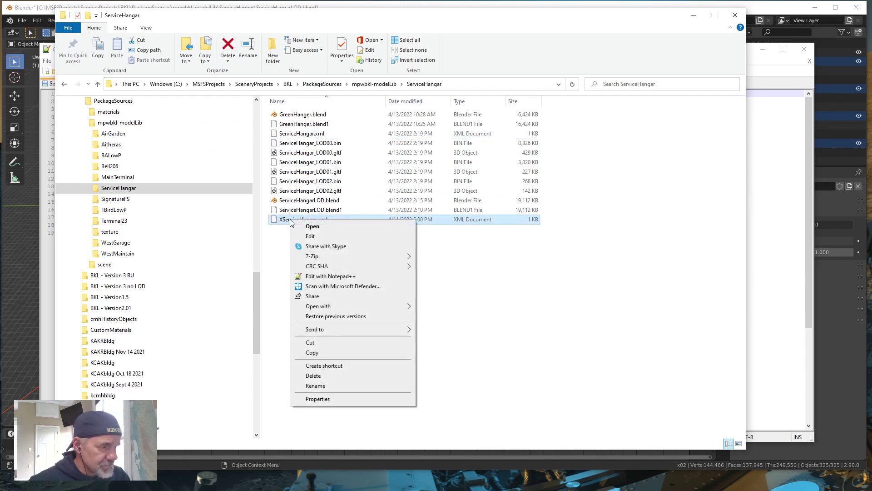
left_click(325, 278)
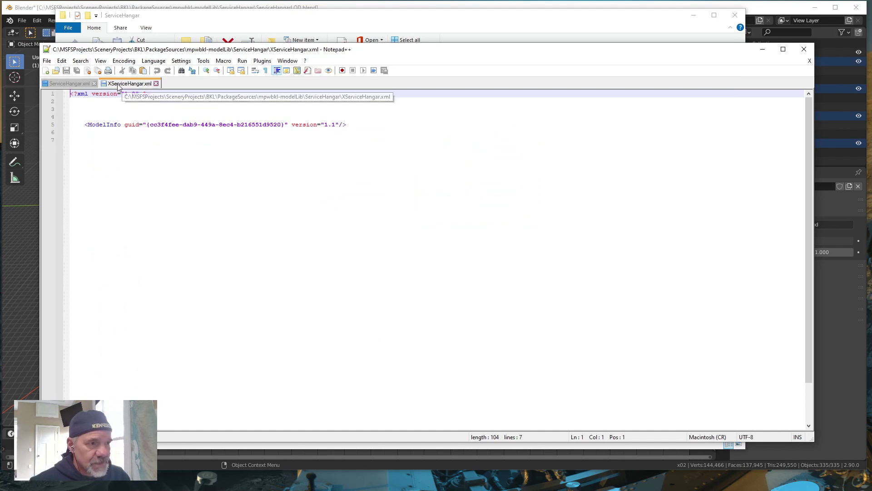
left_click_drag(150, 124, 281, 125)
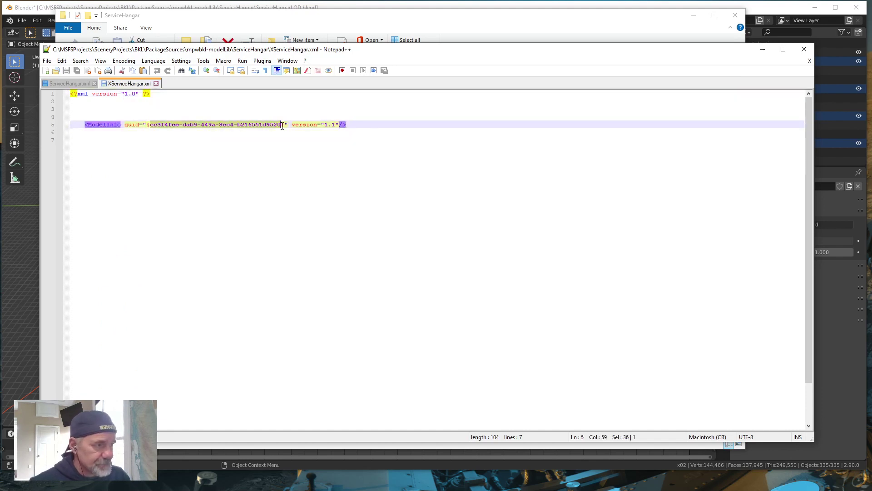
left_click(74, 83)
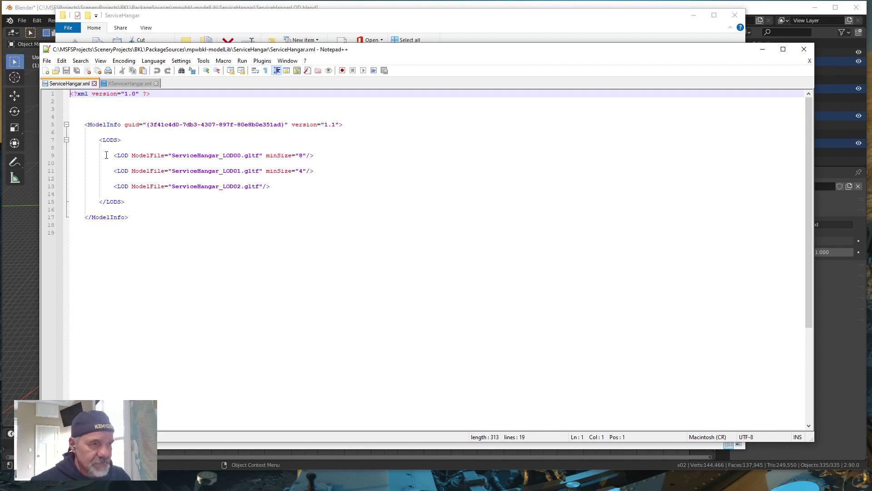
left_click(132, 84)
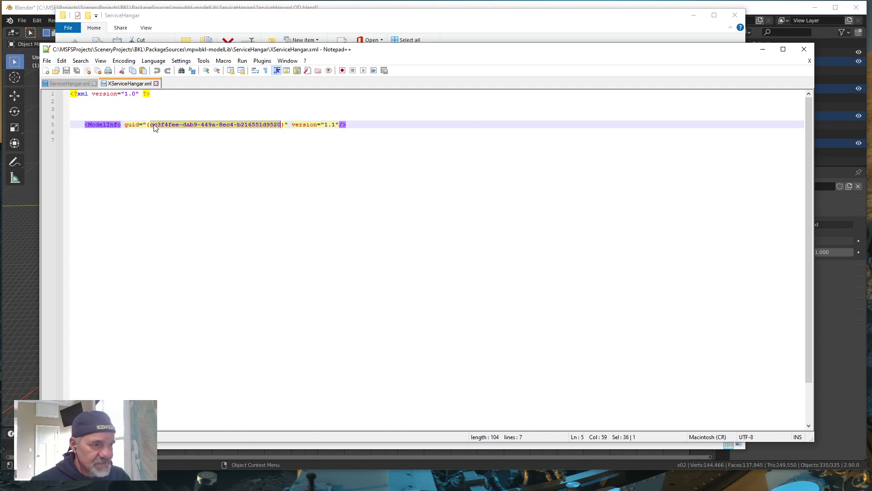
left_click_drag(153, 126, 283, 126)
key("ctrl+c")
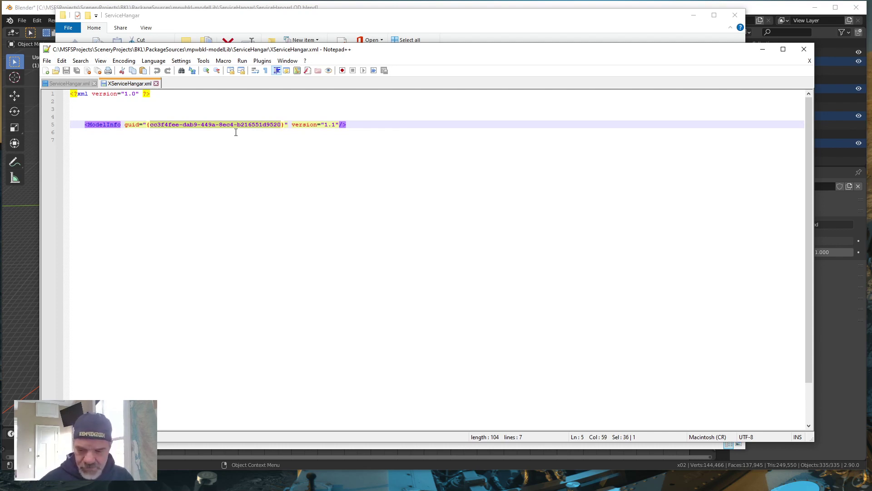
Replace the ModelInfo GUID in ServiceHangar.xml with the copied original GUID and save the file
key("ctrl+Tab")
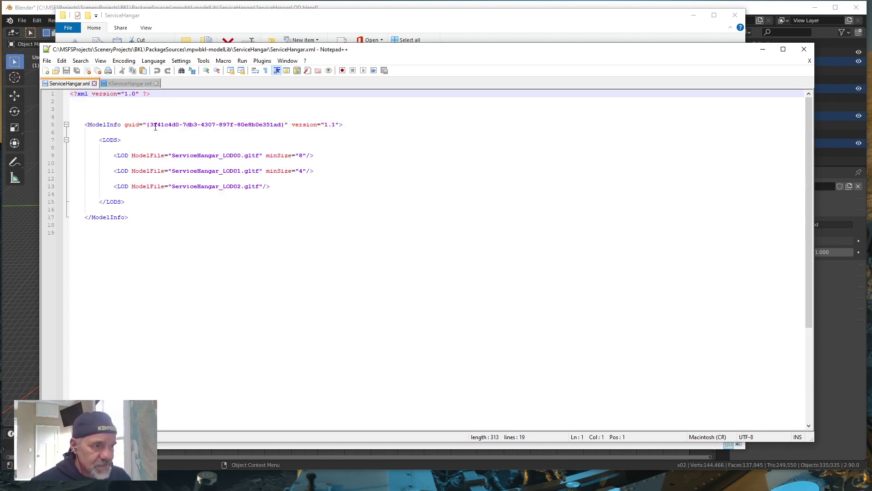
left_click_drag(152, 127, 281, 127)
left_click(160, 134)
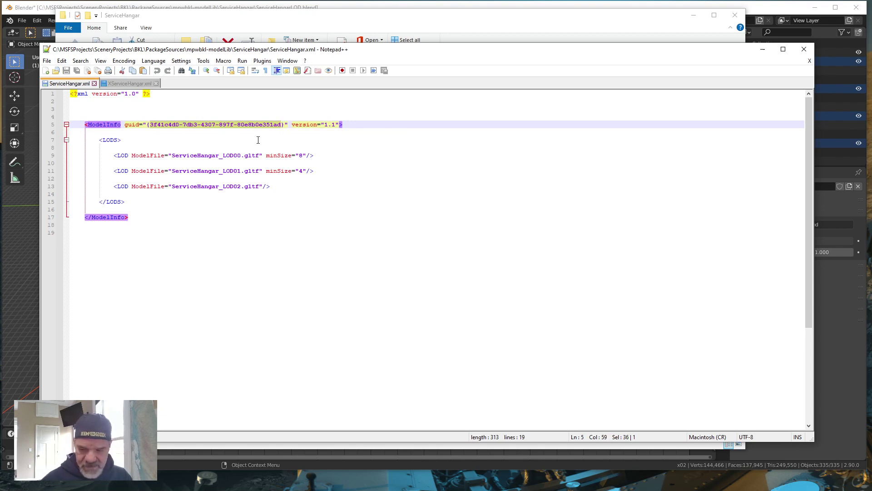
key("ctrl+v")
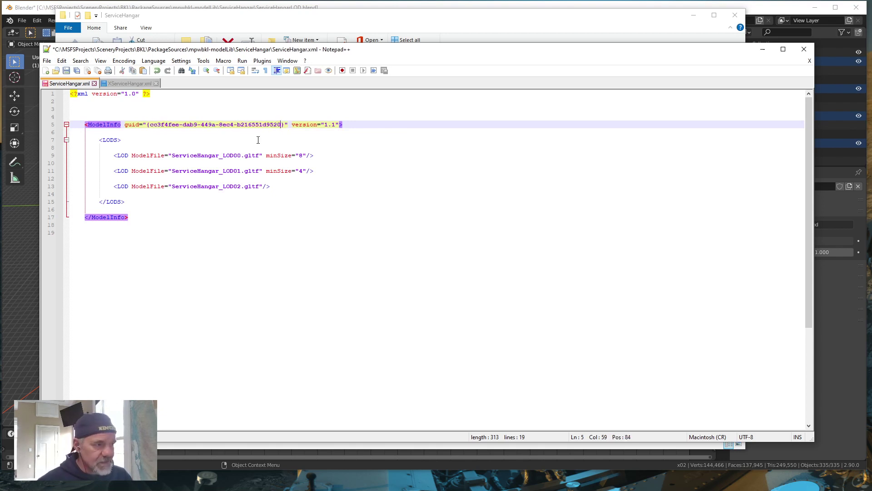
left_click(66, 70)
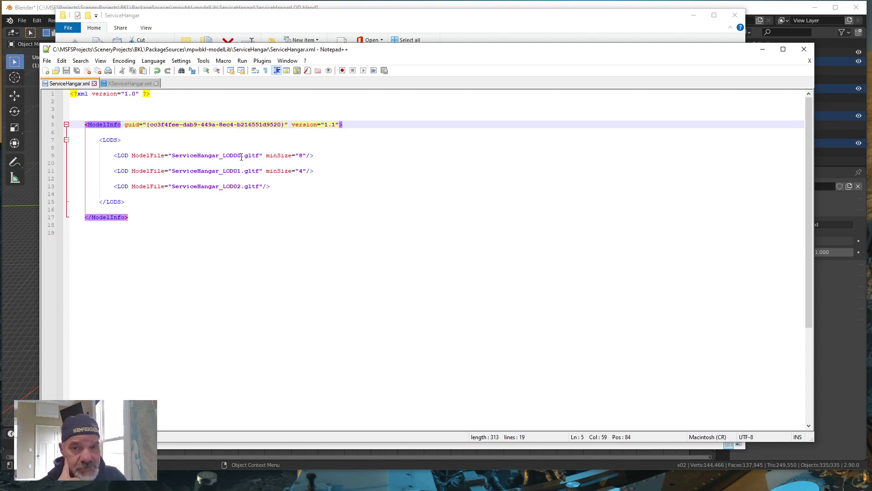
Set the minSize of ServiceHangar_LOD00.gltf to 50
left_click(299, 156)
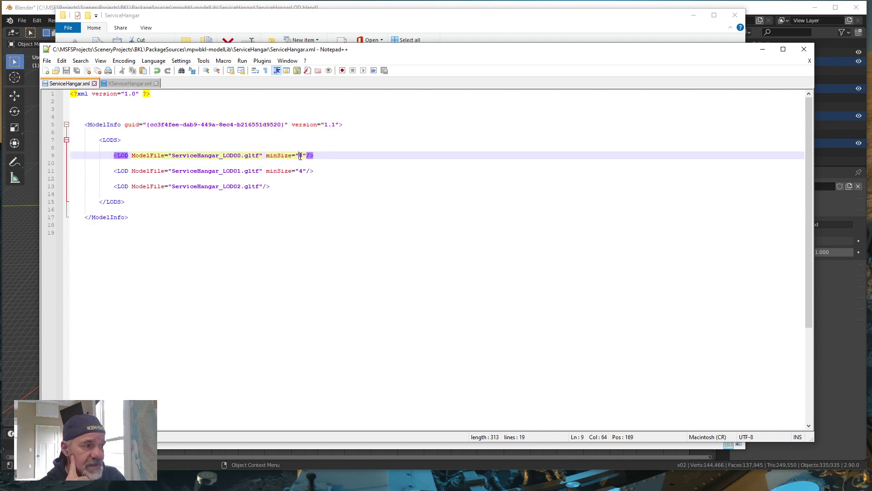
left_click_drag(298, 156, 303, 156)
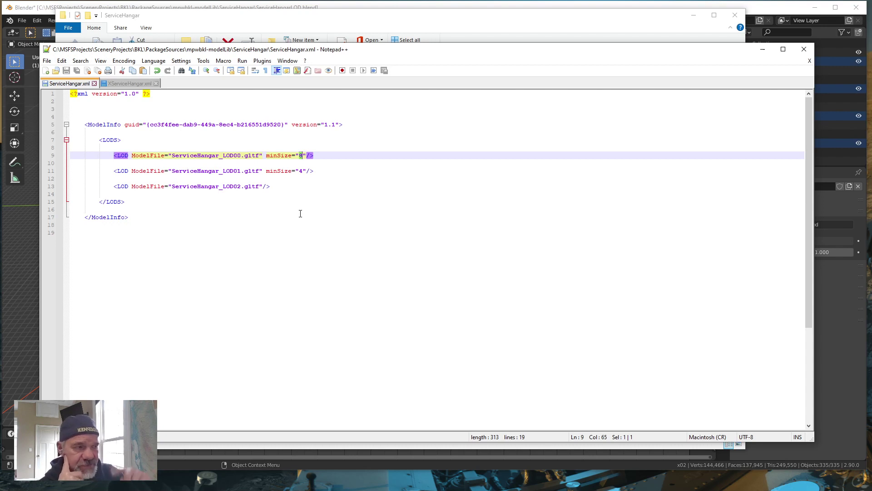
type("50")
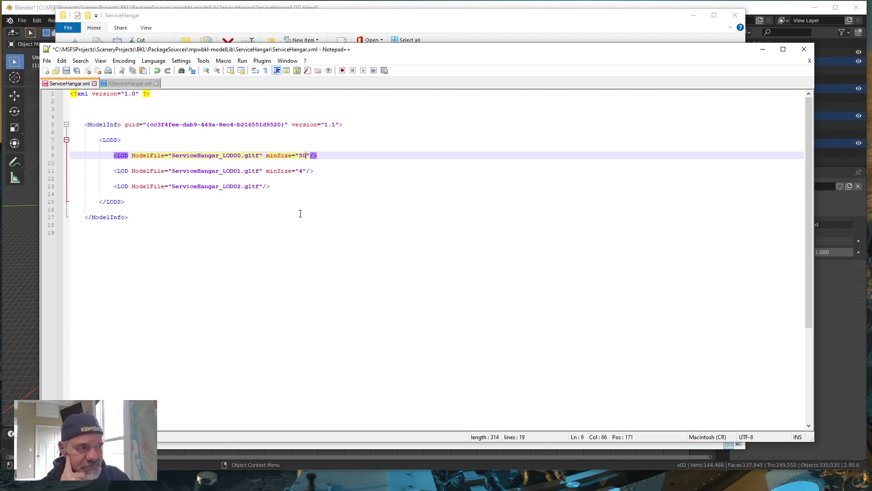
Try 20 as the minSize of ServiceHangar_LOD01.gltf and replace it with 10
left_click(318, 172)
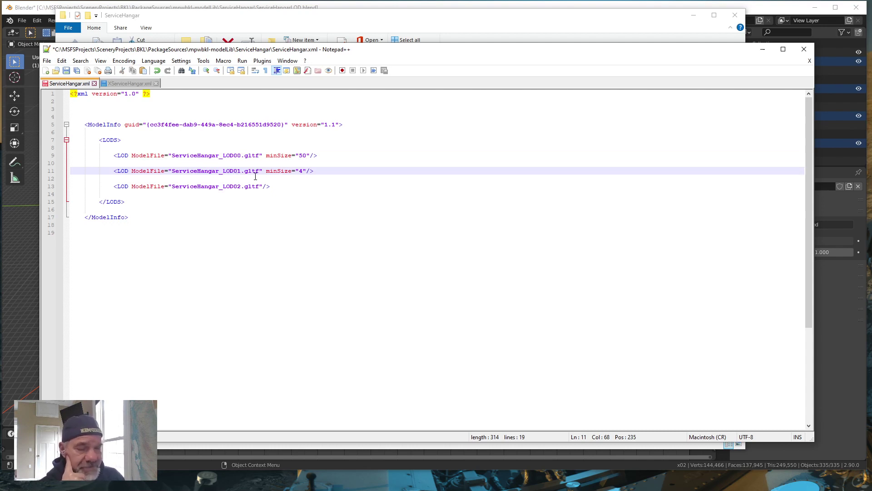
left_click(301, 172)
key("shift+Right")
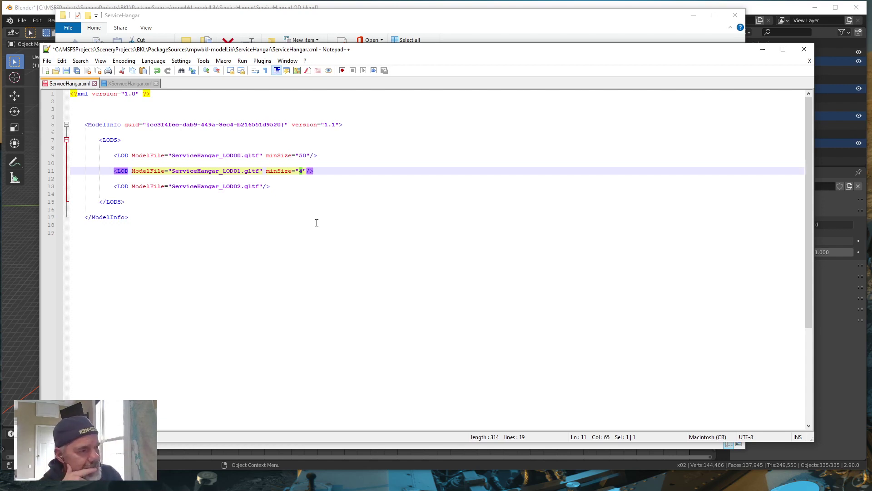
type("20")
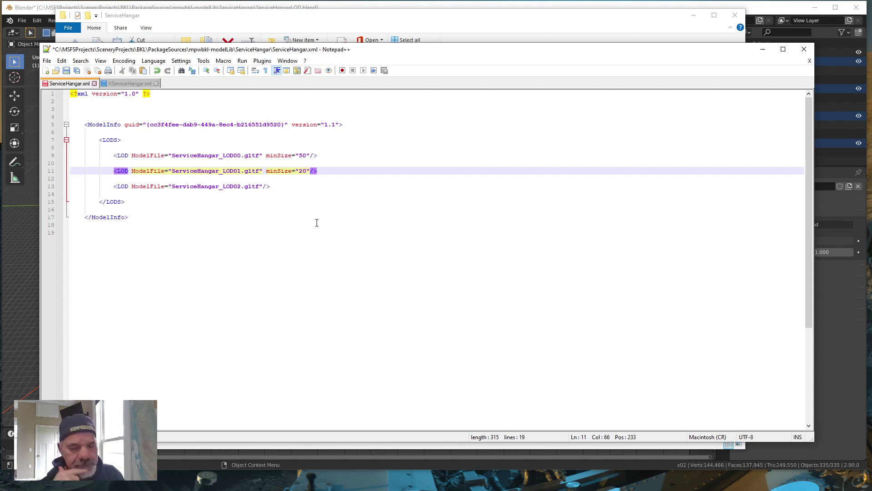
double_click(302, 172)
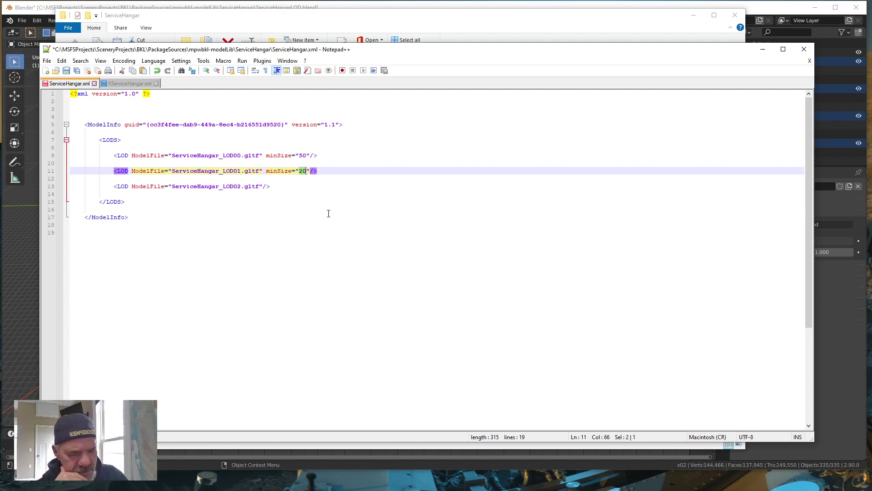
type("10")
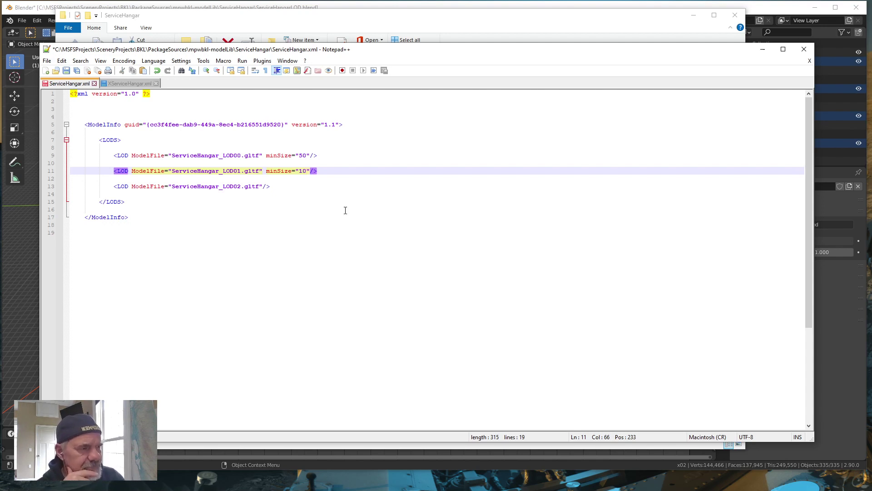
Save ServiceHangar.xml, then close both XML files and Notepad++
left_click(284, 188)
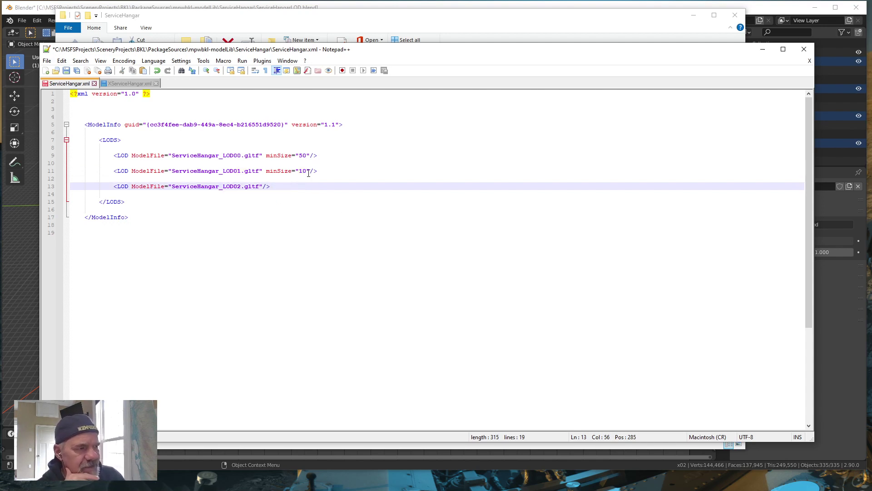
left_click(325, 157)
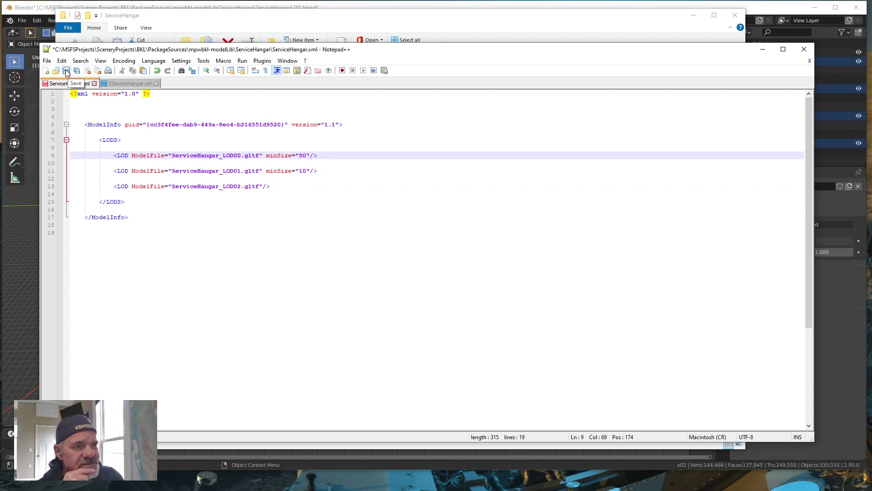
key("ctrl+s")
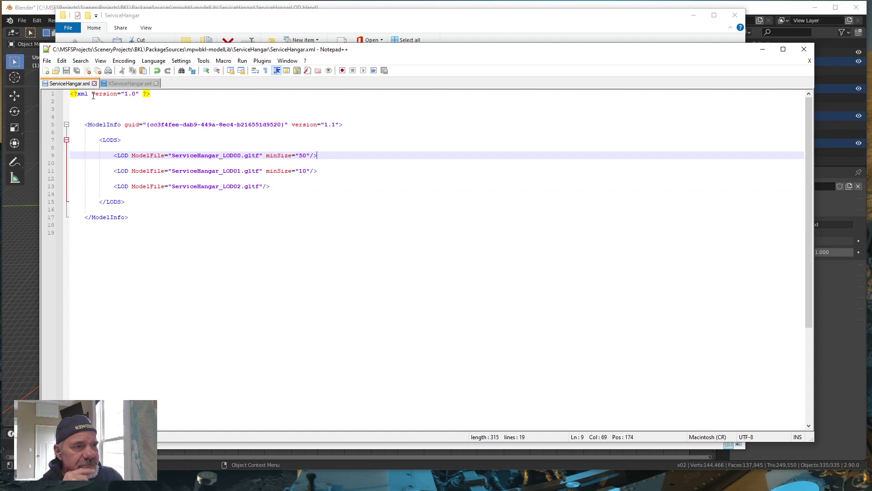
left_click(156, 83)
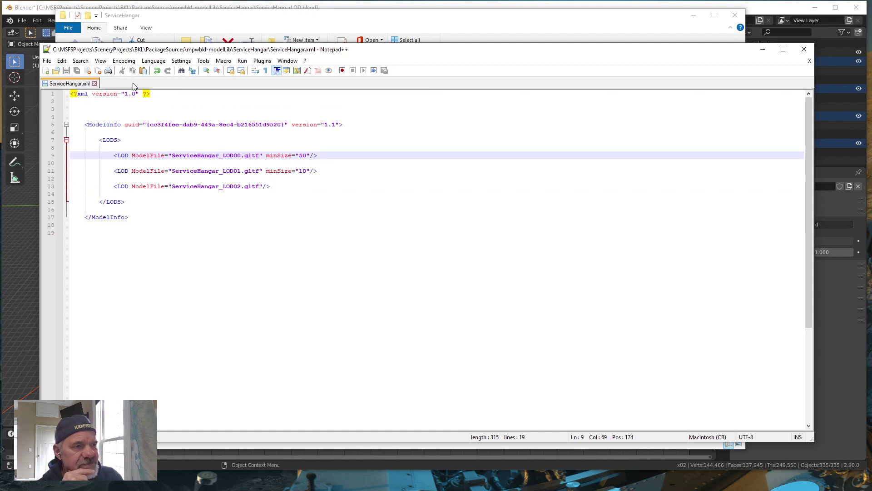
left_click(94, 84)
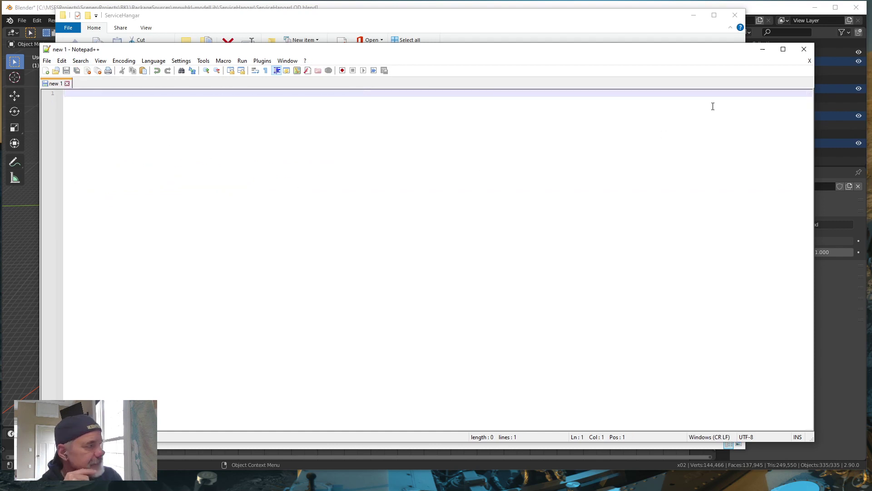
left_click(804, 49)
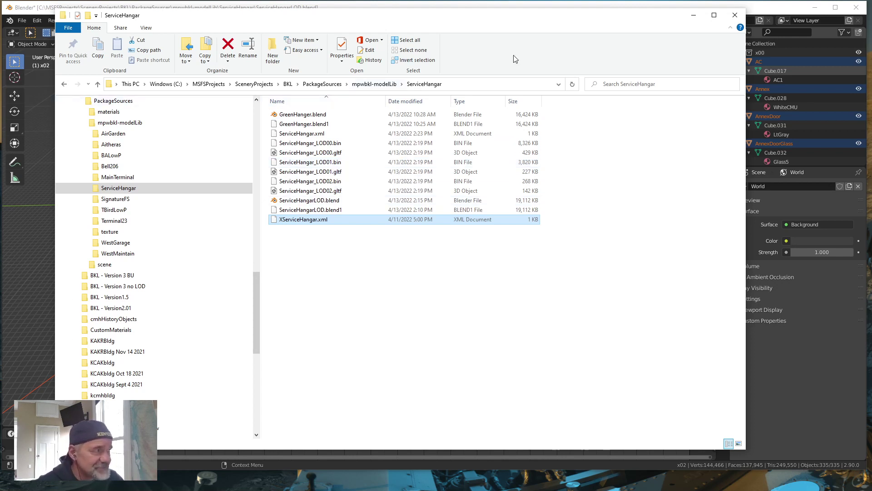
Minimize File Explorer to return to Blender and collapse the outliner to the x00, x01 and x02 collections
left_click(693, 19)
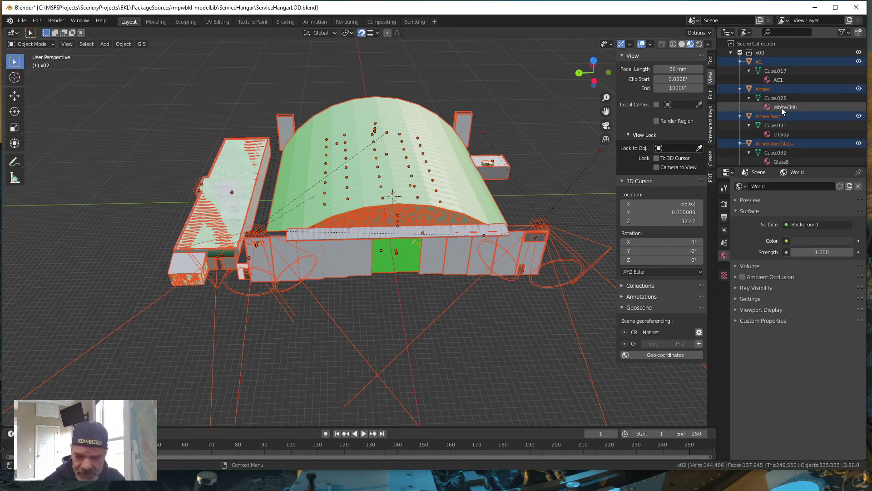
key("shift+a")
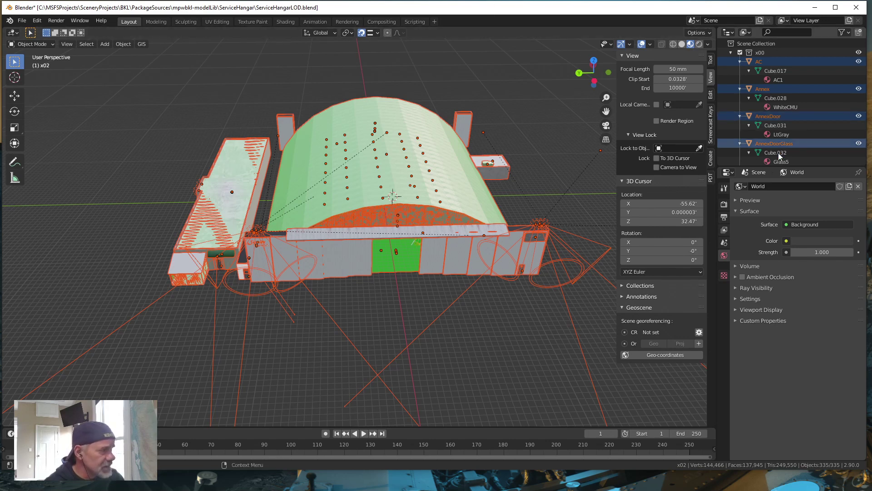
key("shift+a")
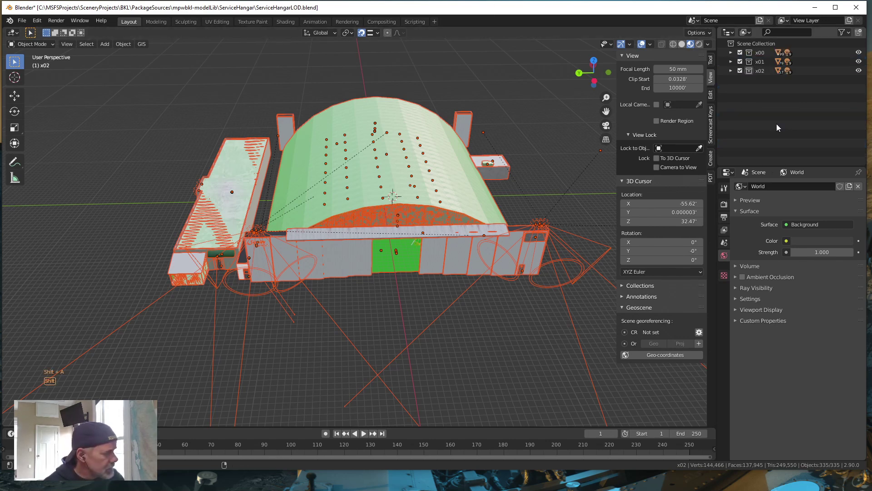
left_click(740, 52)
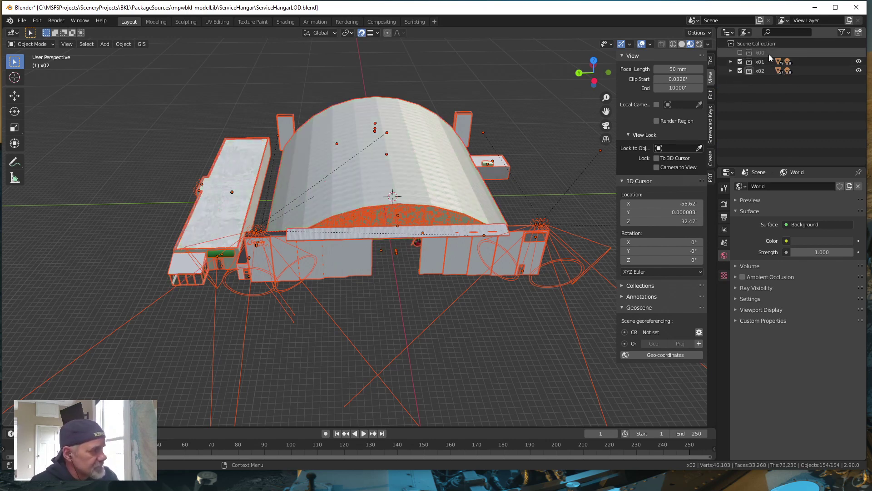
left_click(740, 71)
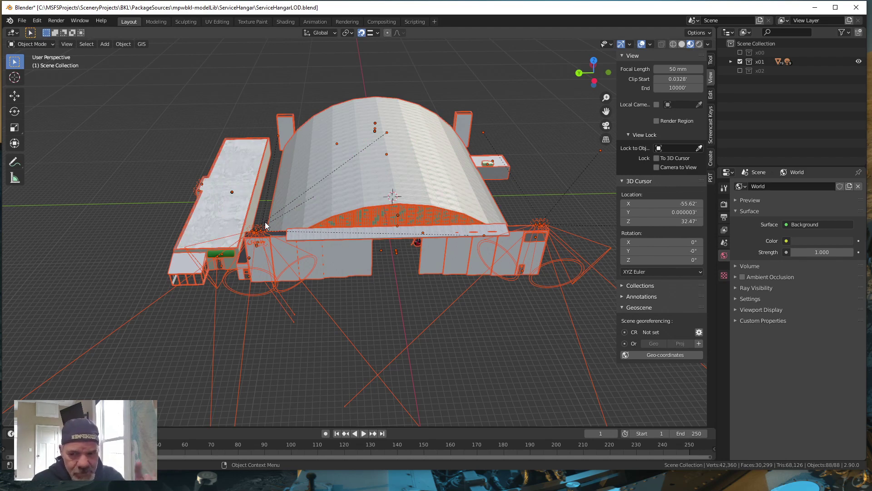
left_click(739, 71)
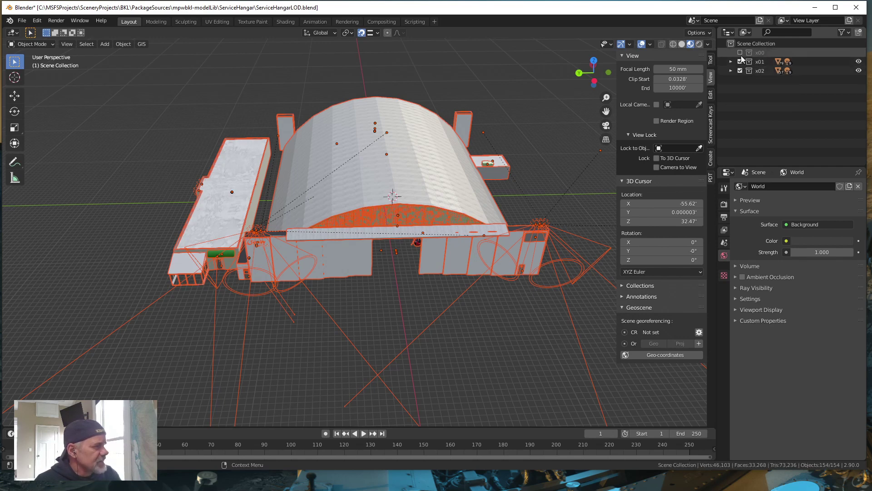
left_click(741, 52)
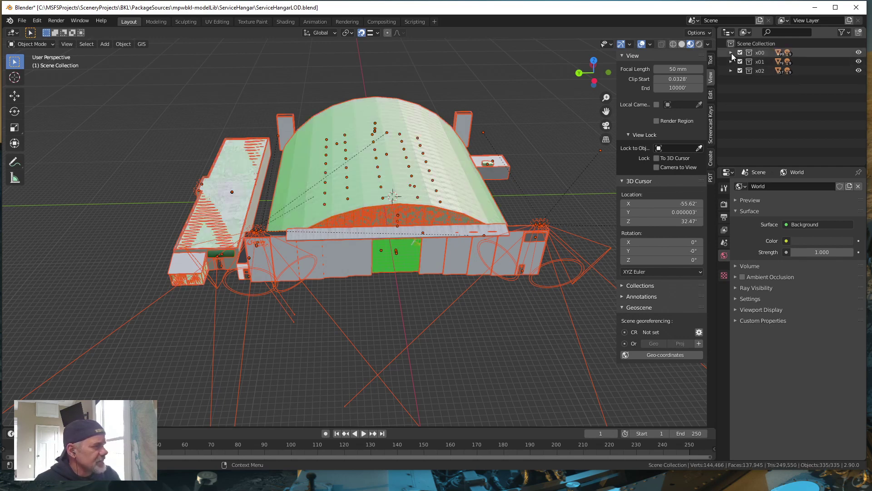
left_click(731, 53)
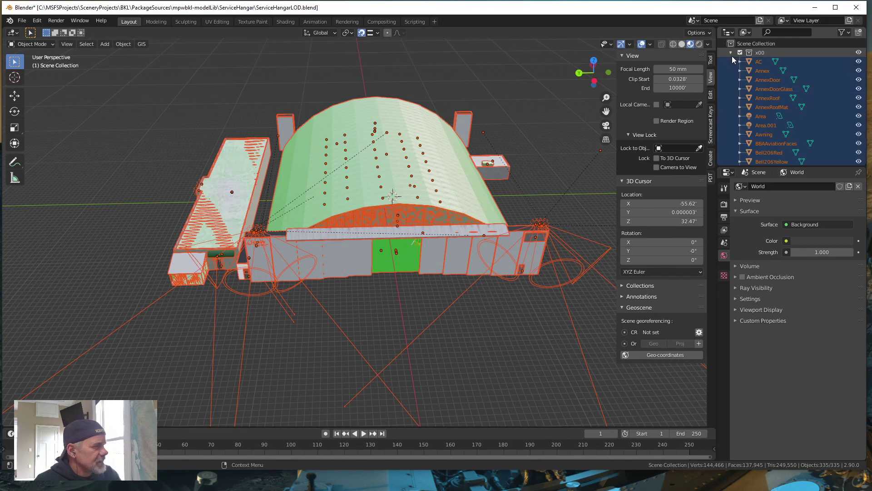
left_click(488, 89)
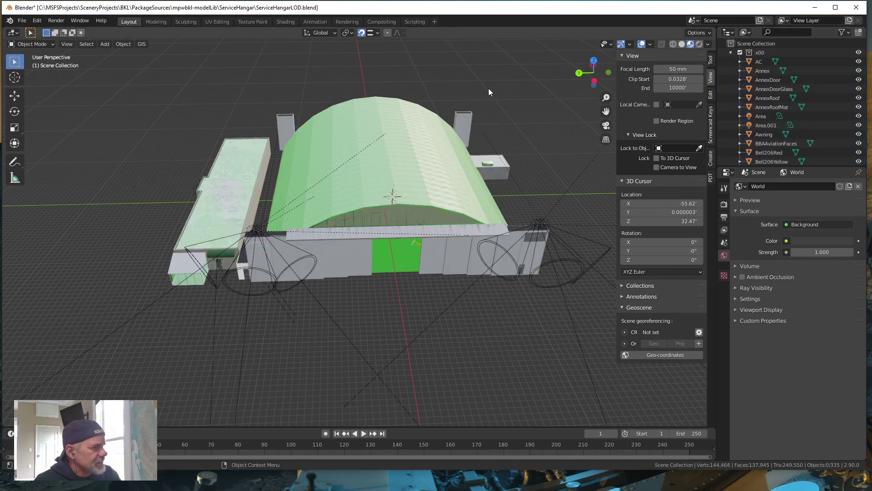
left_click(730, 52)
Exclude the x00 and x02 collections, expand x01 and select all of its objects
left_click(740, 53)
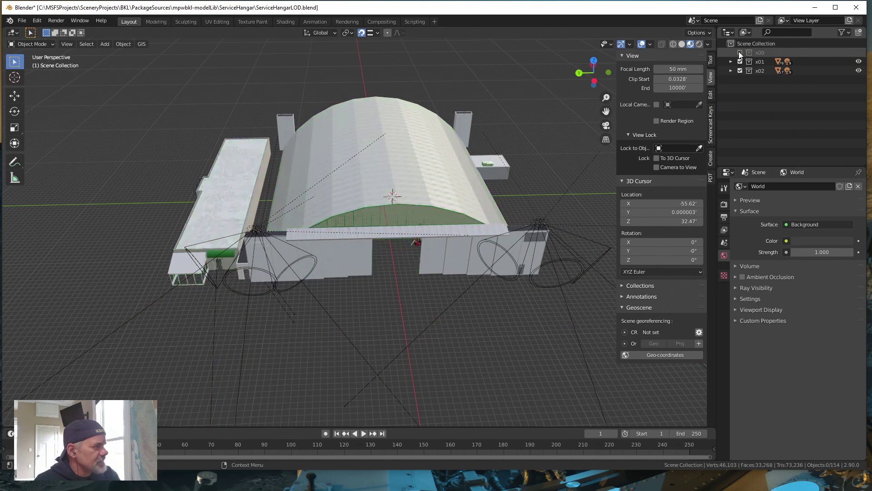
left_click(739, 71)
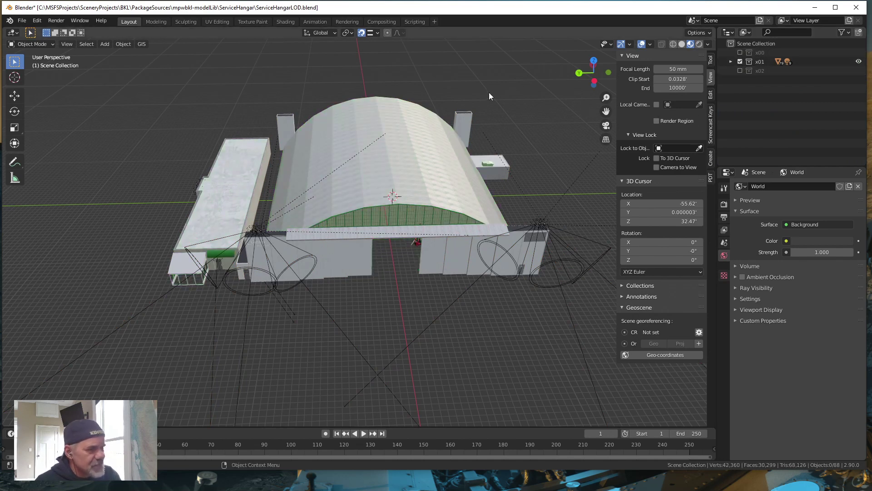
left_click(730, 62)
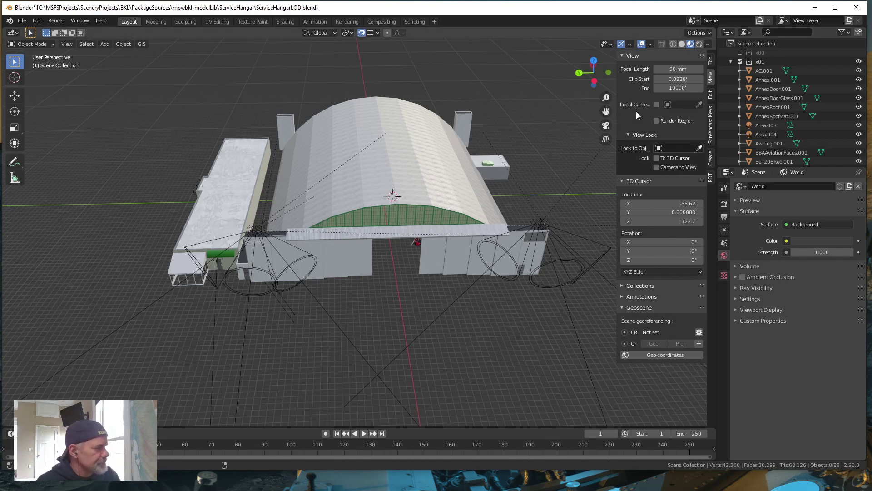
key("shift+a")
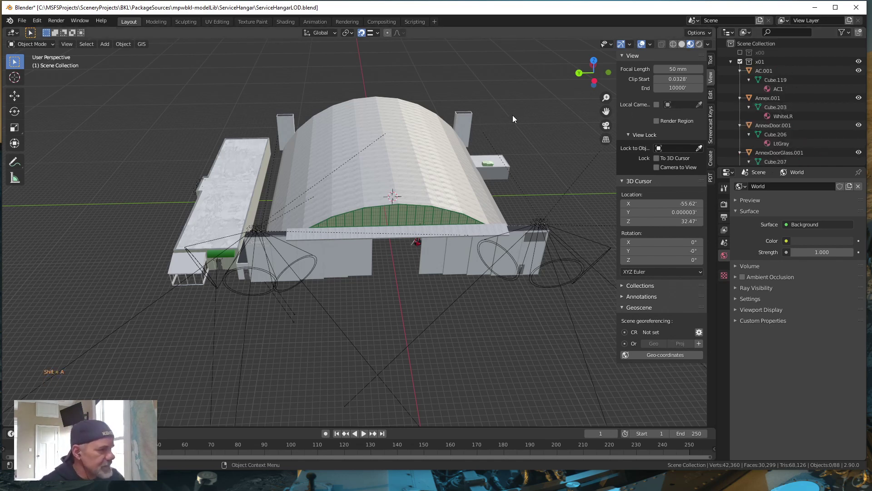
key("a")
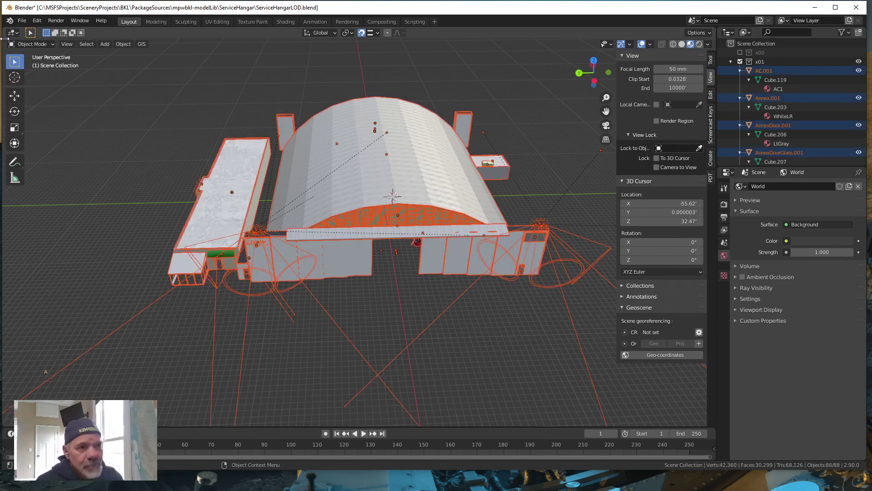
Start an extended glTF 2.0 export for MSFS and name the file ServiceHangar_LOD01
left_click(22, 21)
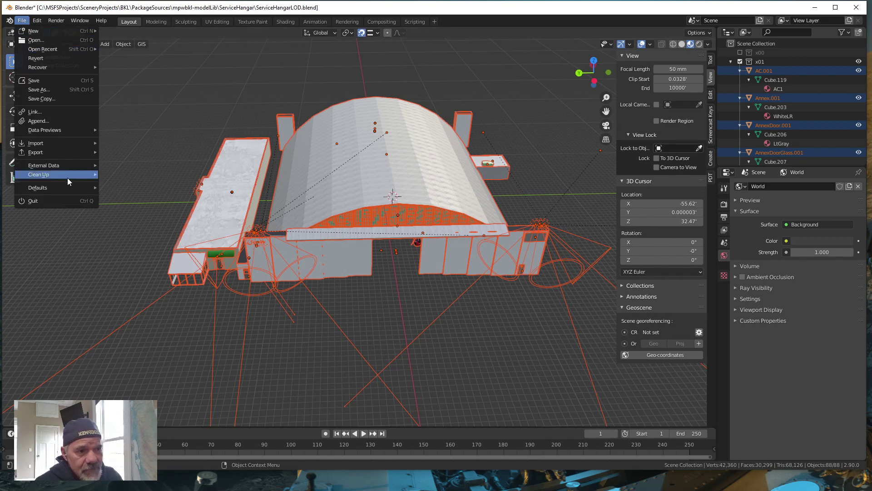
mouse_move(46, 154)
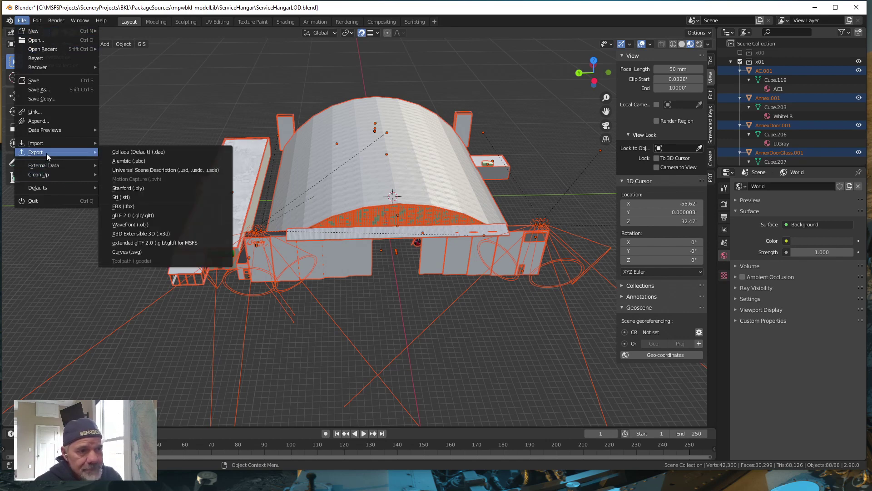
left_click(168, 242)
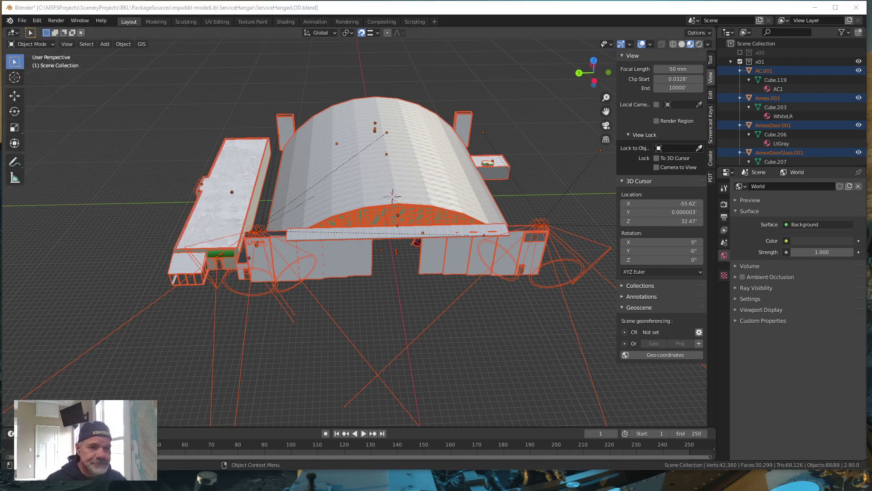
left_click_drag(331, 105, 341, 101)
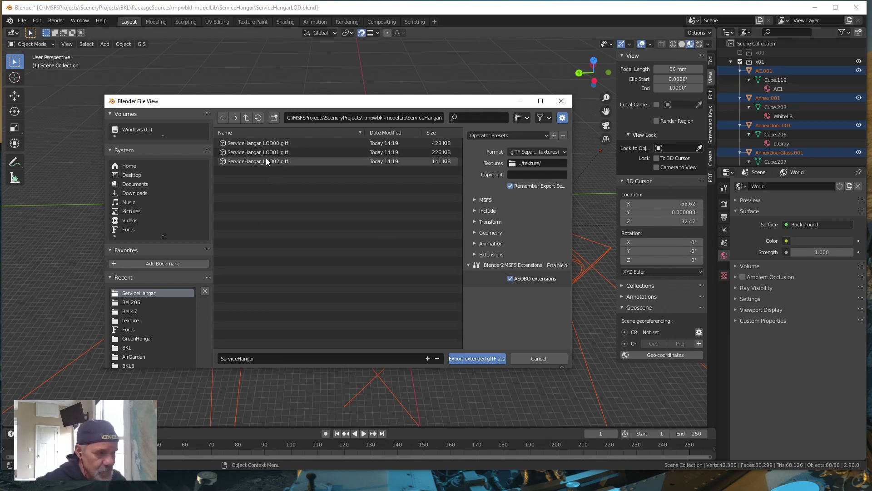
left_click(259, 357)
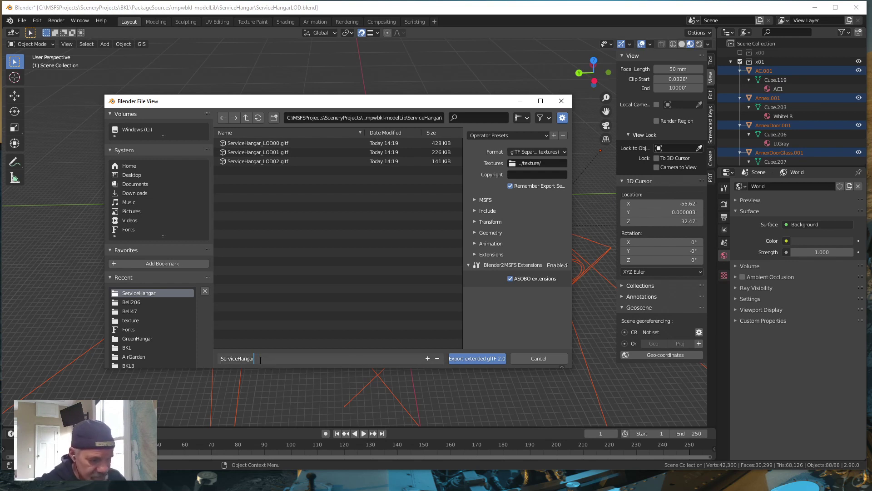
type("_")
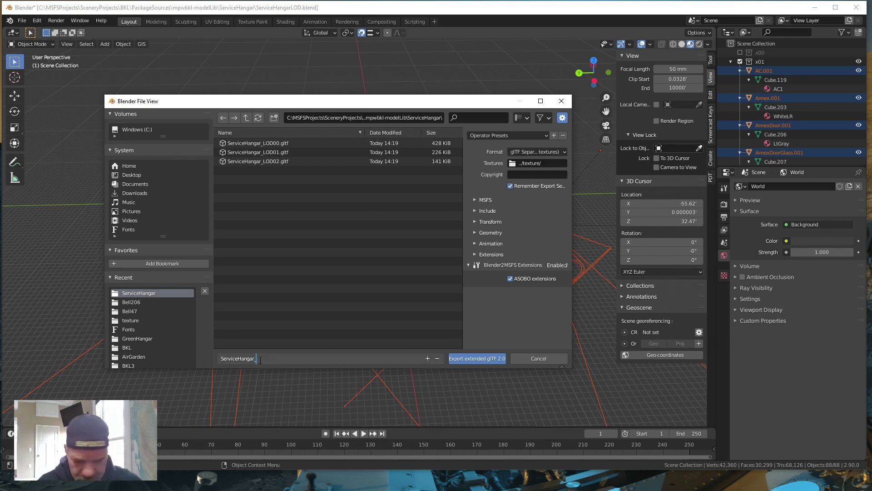
type("LO")
type("D")
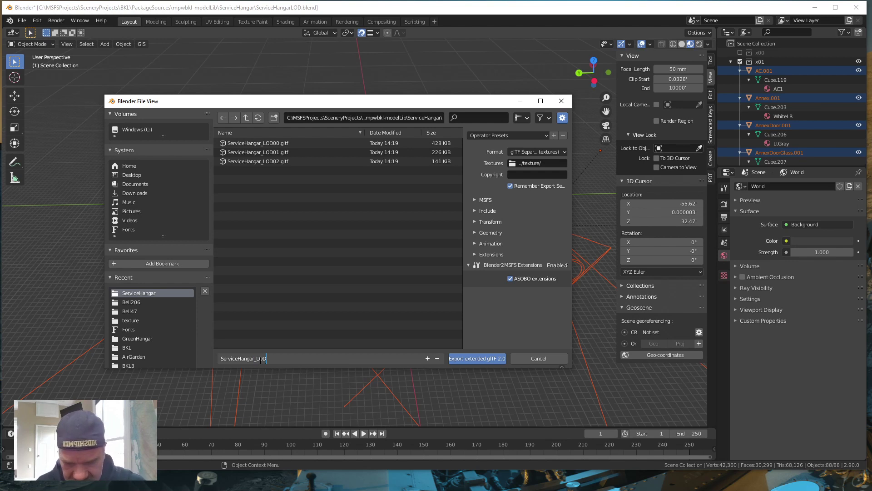
type("01")
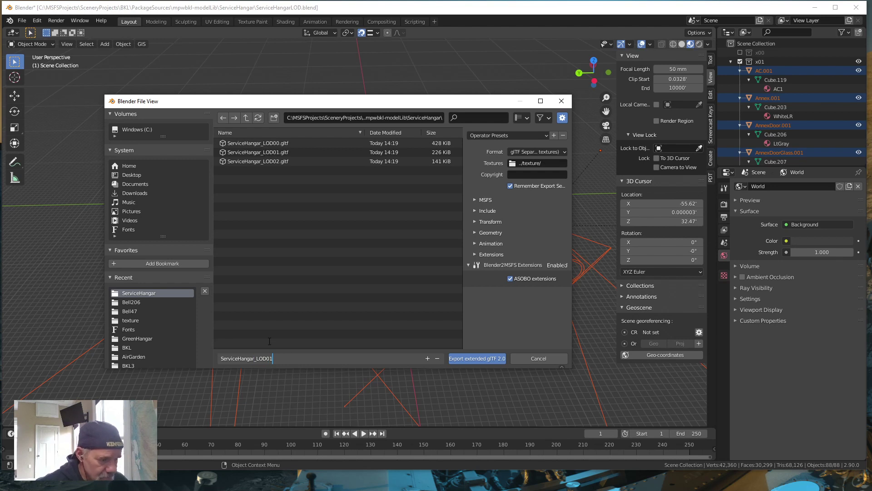
Disable Batch export Lods and Generate/Append XML in the MSFS export settings
left_click(474, 200)
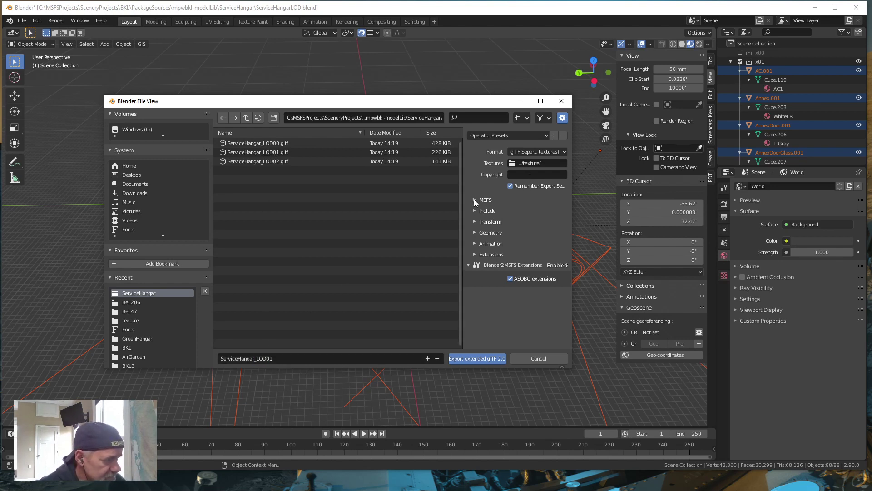
left_click(474, 200)
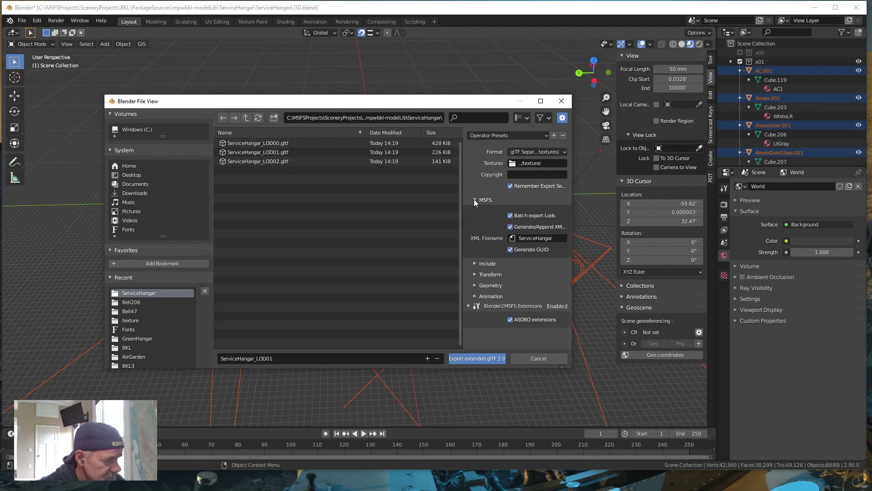
left_click(509, 216)
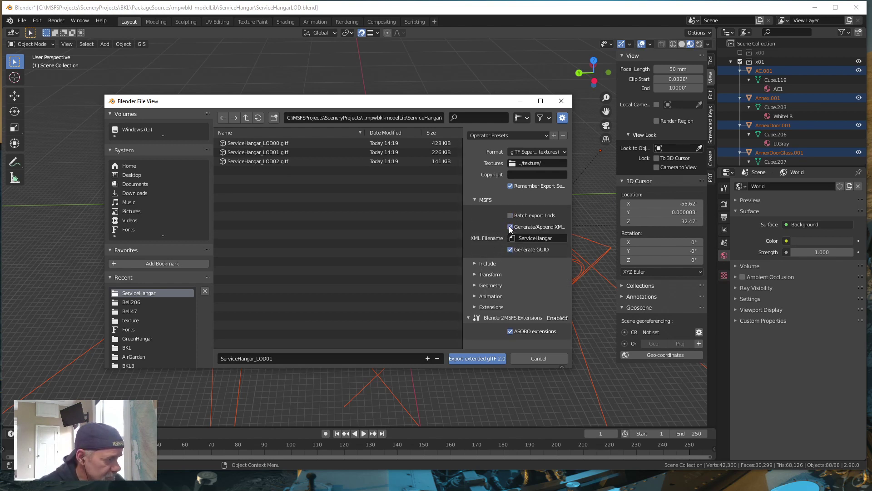
left_click(510, 227)
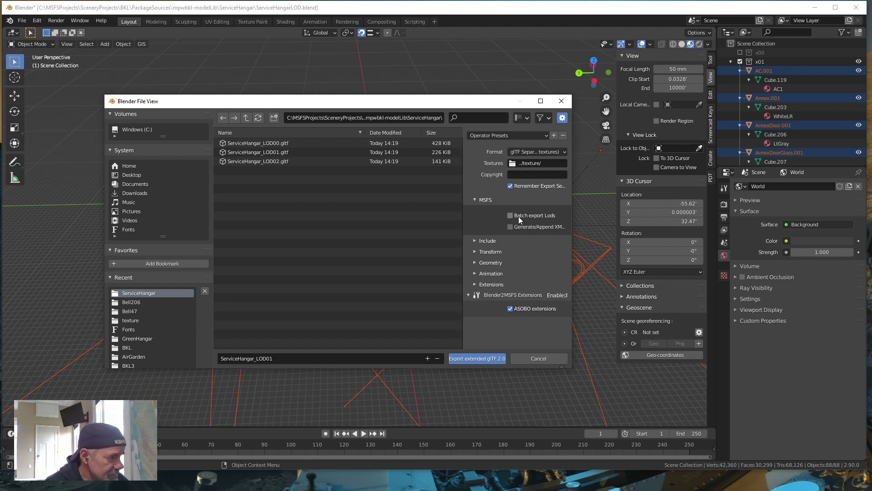
Expand the Include, Transform and Geometry export settings and review their options
left_click(476, 240)
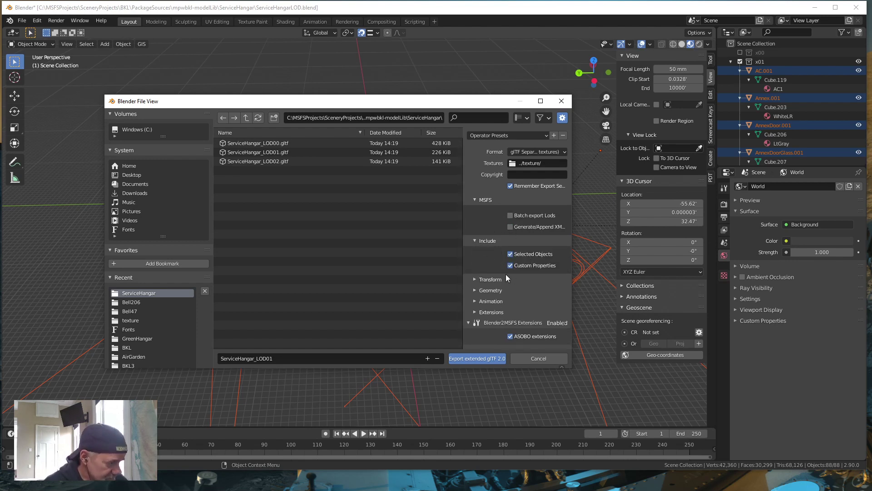
left_click(473, 280)
left_click(475, 307)
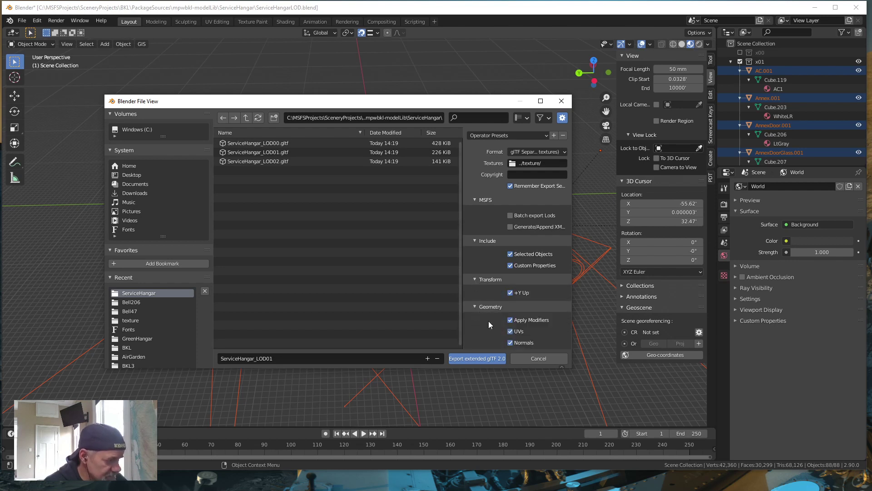
scroll(489, 320, "down", 3)
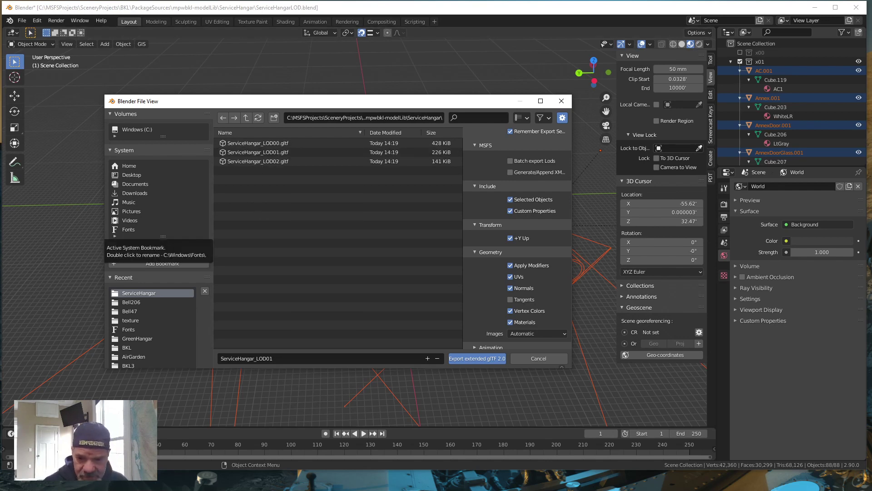
Export ServiceHangar_LOD01 as extended glTF 2.0, checking the file dates in the ServiceHangar folder before and after
key("alt+Tab")
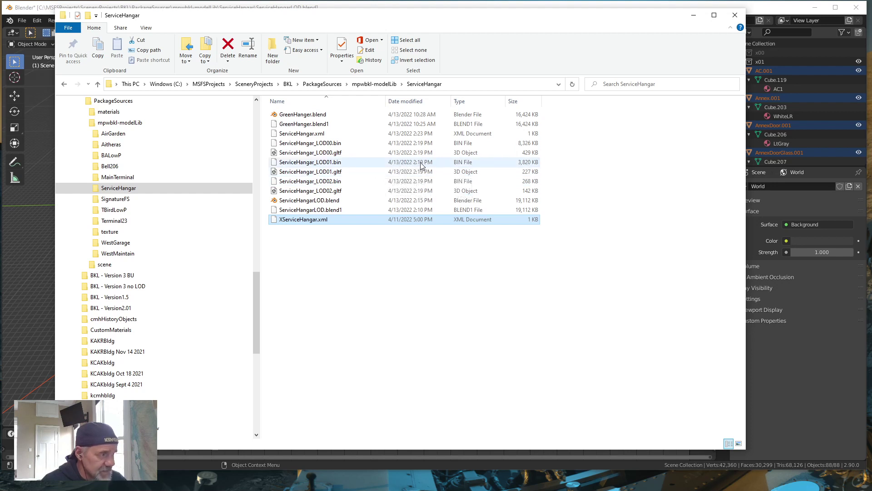
left_click(694, 15)
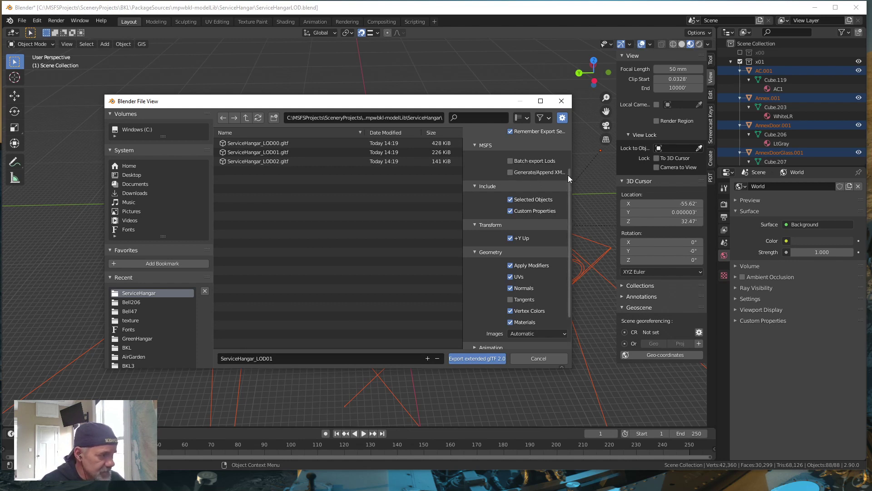
left_click(473, 358)
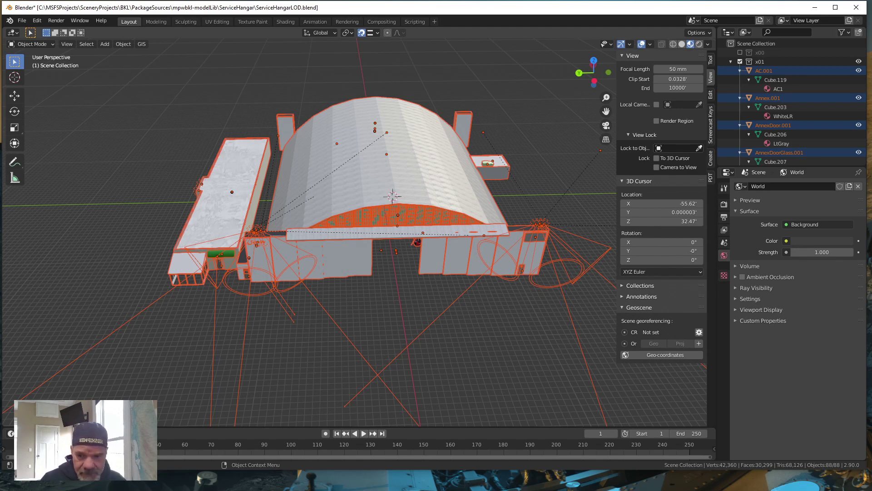
key("alt+Tab")
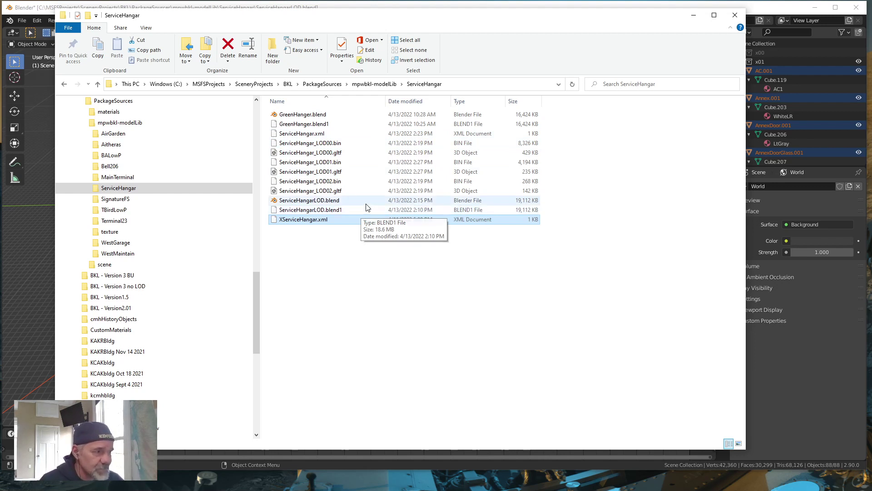
left_click(695, 15)
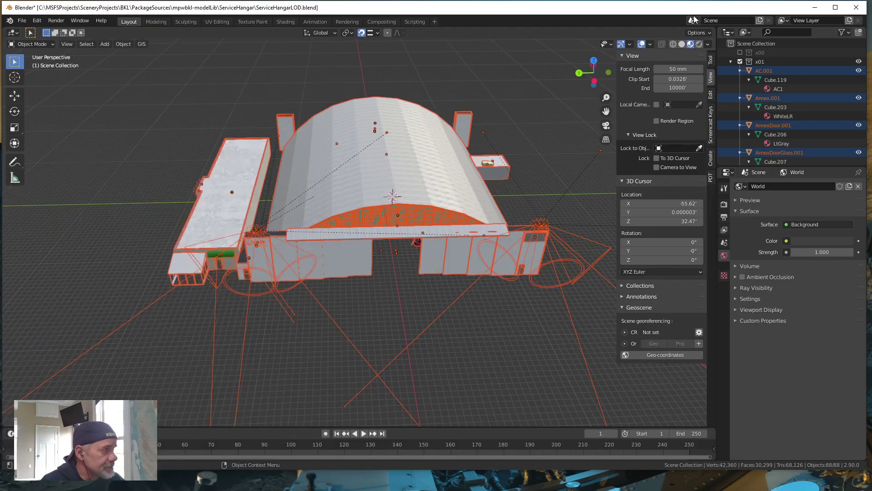
Deselect everything, collapse and exclude the x01 collection, and include x02 in the view layer
left_click(249, 95)
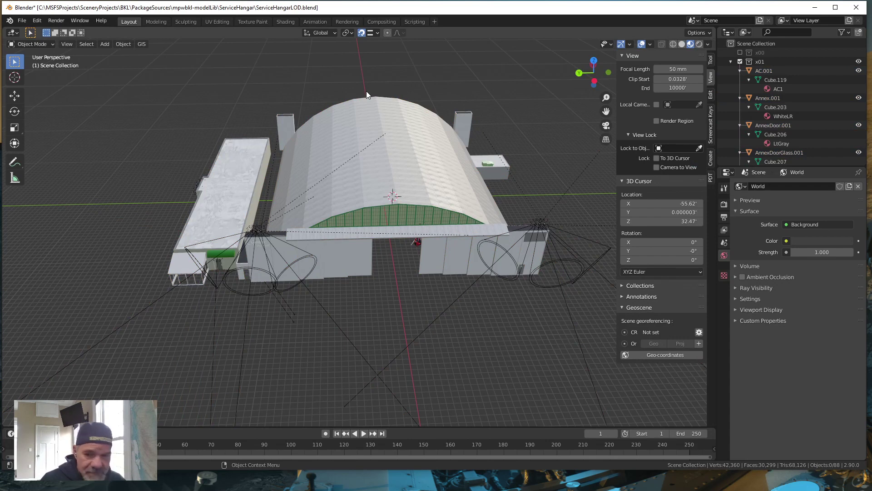
left_click(730, 61)
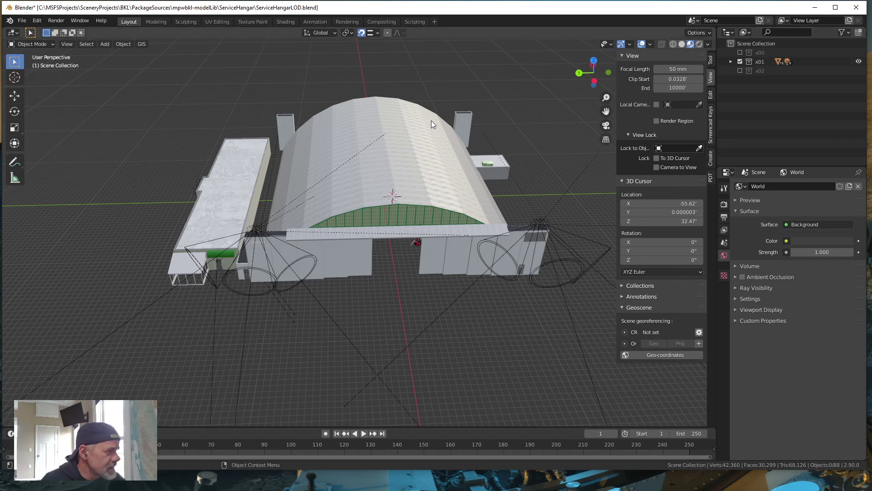
left_click(740, 61)
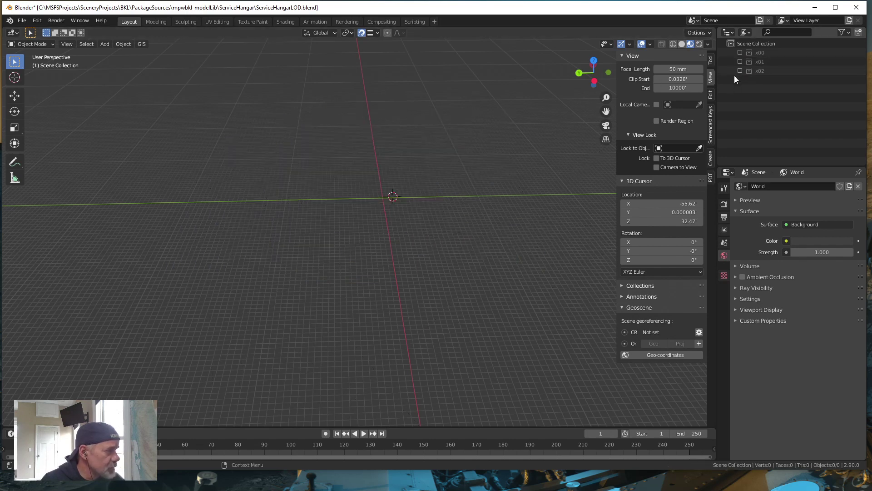
left_click(740, 70)
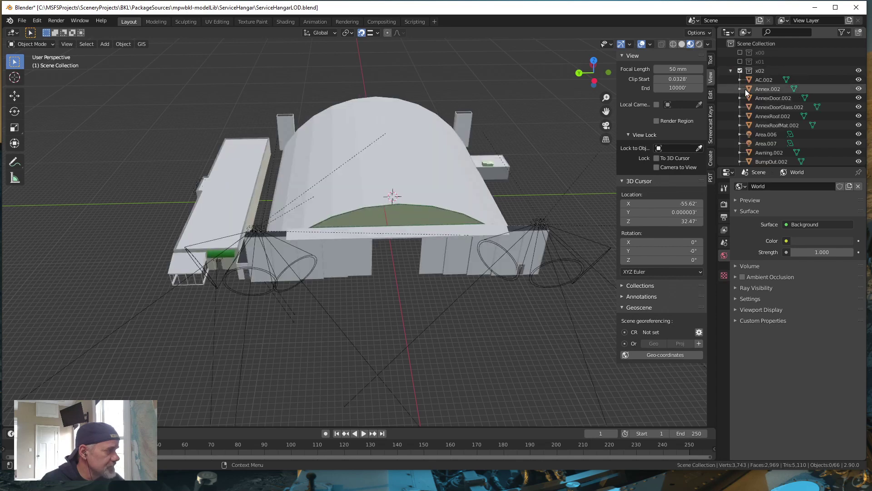
Expand the x02 hierarchy in the outliner, select all its objects, and start an extended glTF 2.0 export for MSFS
key("shift+a")
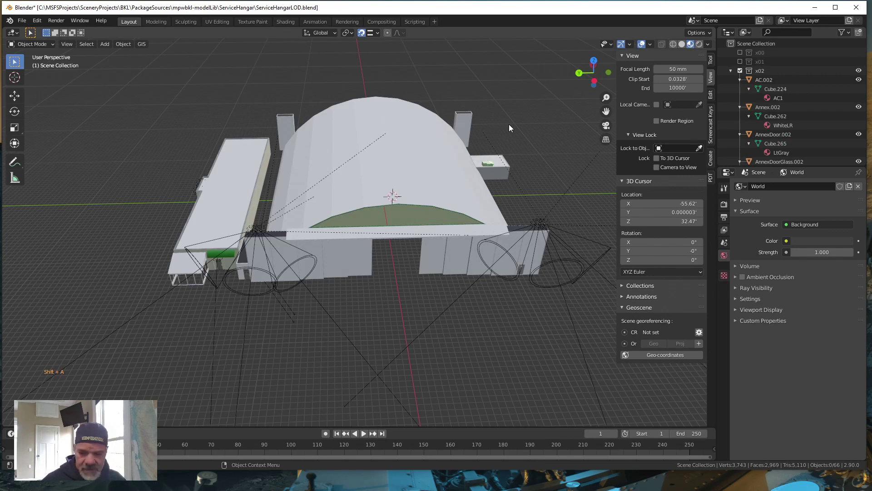
key("a")
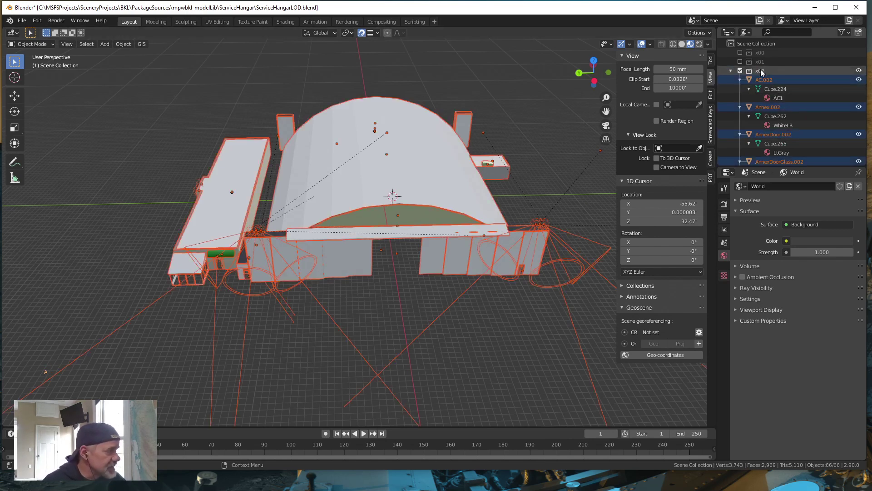
left_click(22, 21)
mouse_move(40, 156)
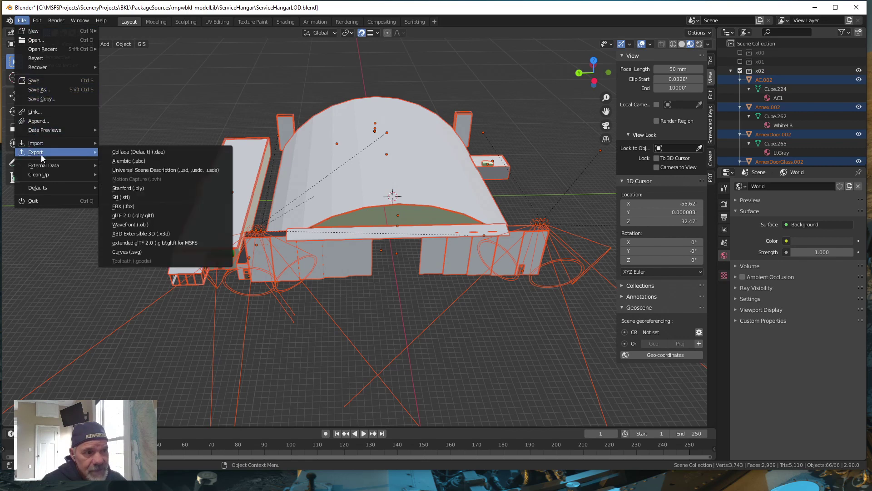
left_click(156, 242)
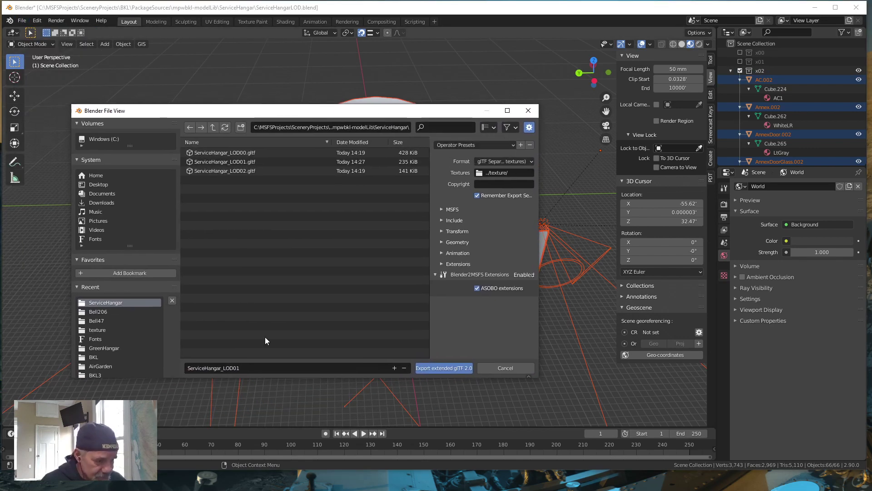
Export as ServiceHangar_LOD02 after reviewing the MSFS options, and check the file dates in the ServiceHangar folder
left_click(237, 368)
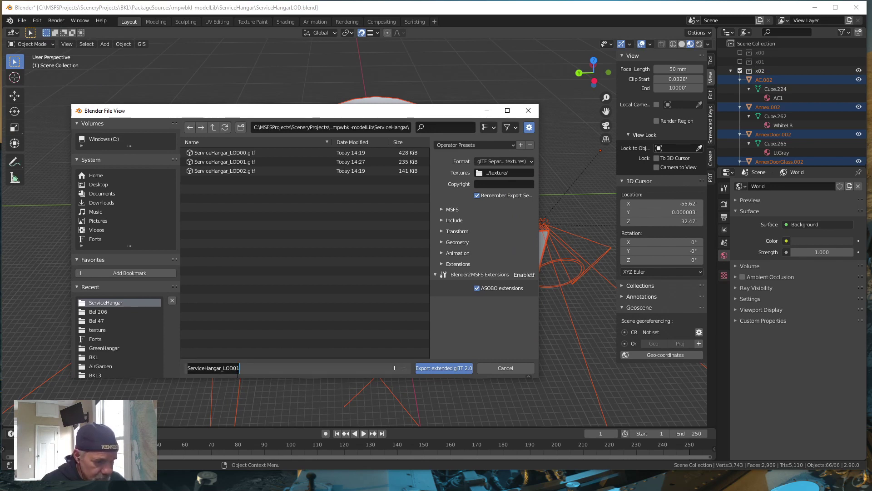
left_click(239, 368)
key("BackSpace")
type("2")
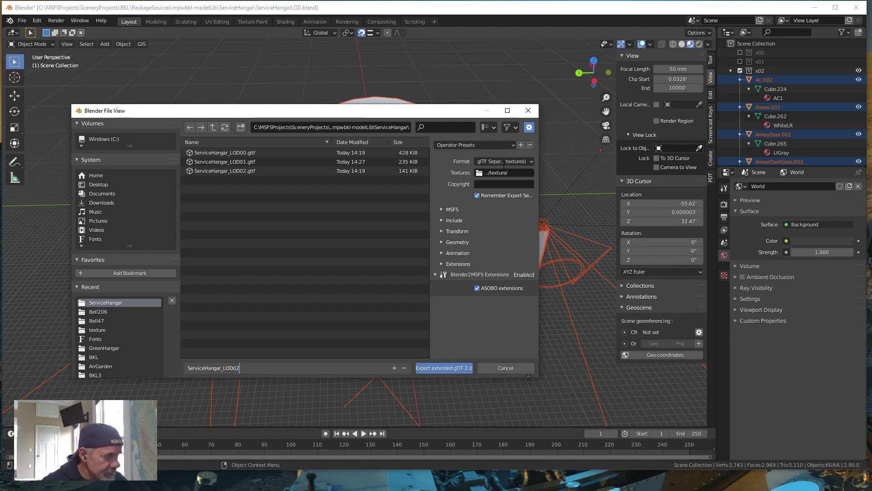
left_click(441, 209)
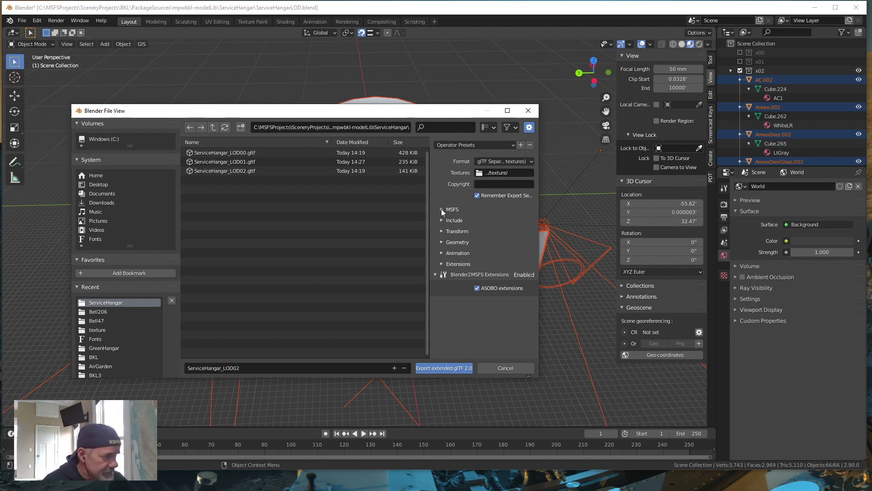
left_click(441, 208)
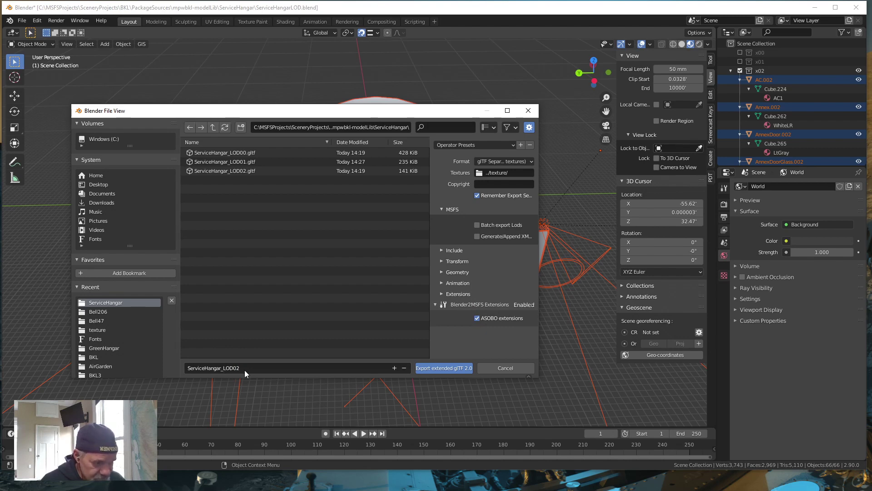
left_click(431, 367)
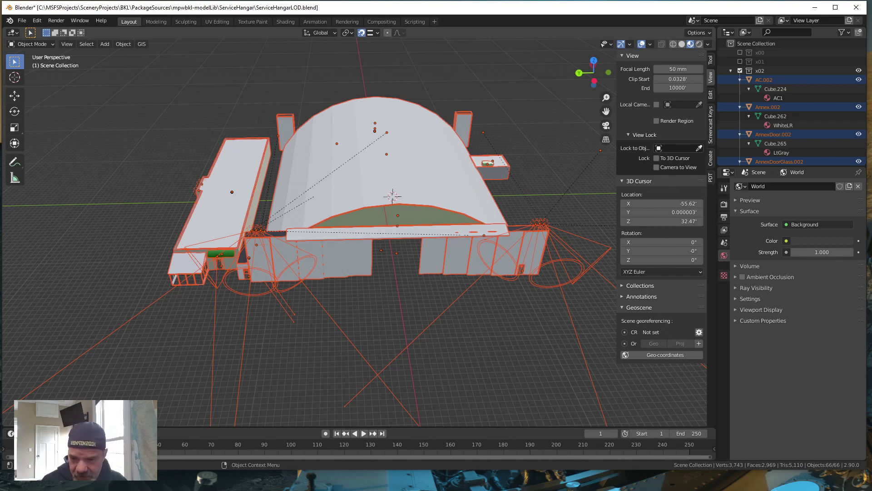
key("alt+Tab")
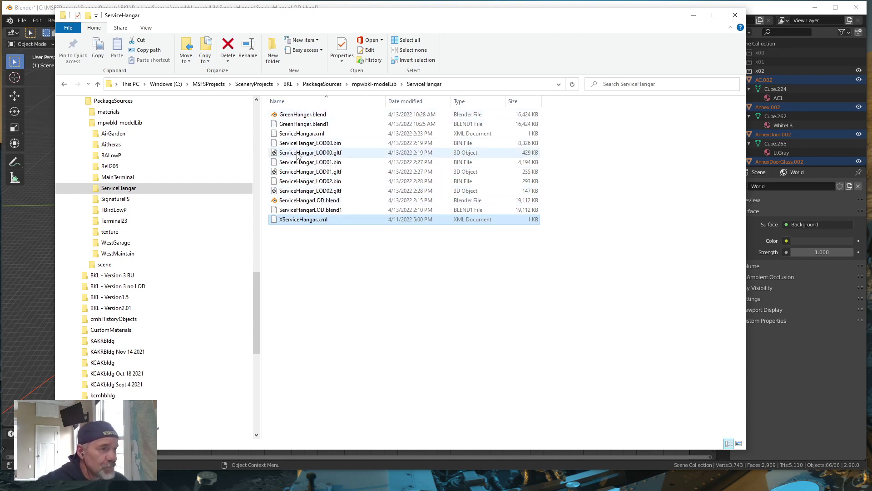
left_click(698, 20)
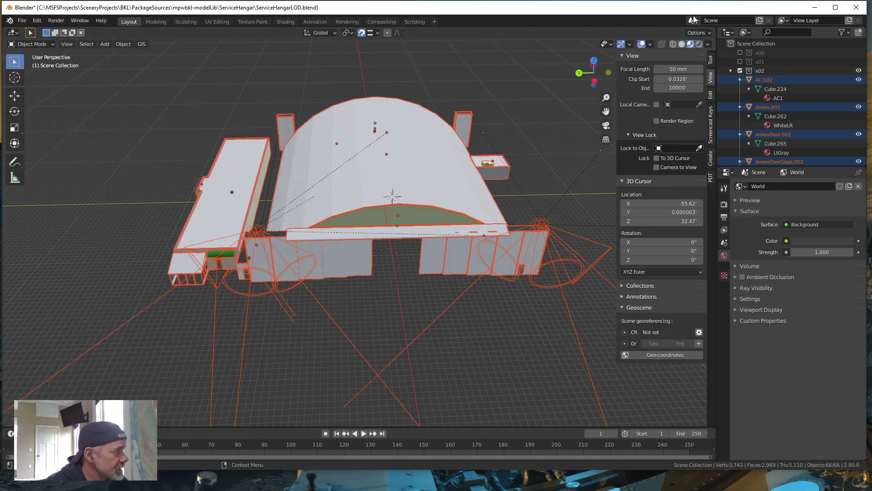
Deselect everything, save the ServiceHangarLOD blend file, and minimize Blender
left_click(140, 115)
left_click(21, 20)
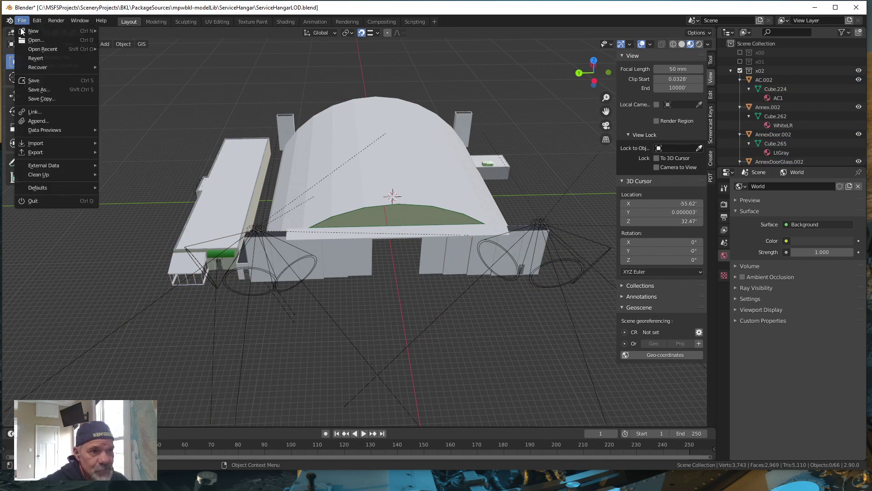
left_click(34, 82)
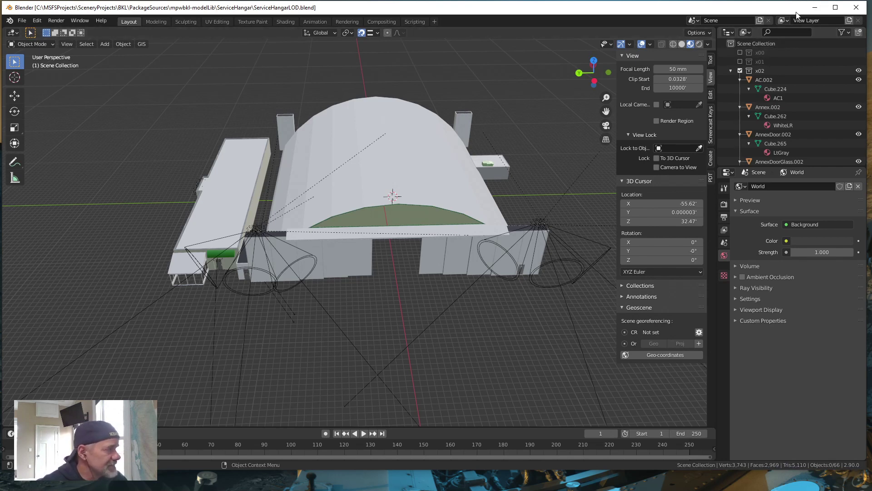
left_click(816, 10)
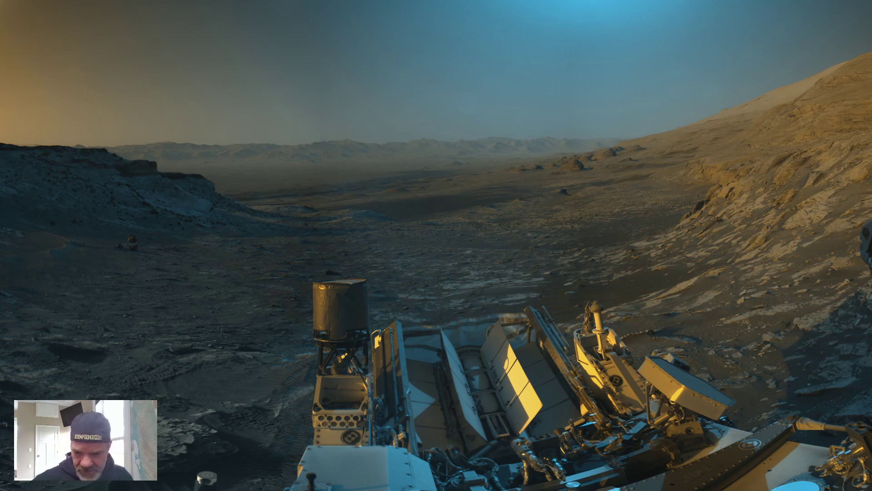
Switch to File Explorer and try to build the scenery package by opening BKL.xml from the BKL folder with fspackagetool.exe
key("alt+Tab")
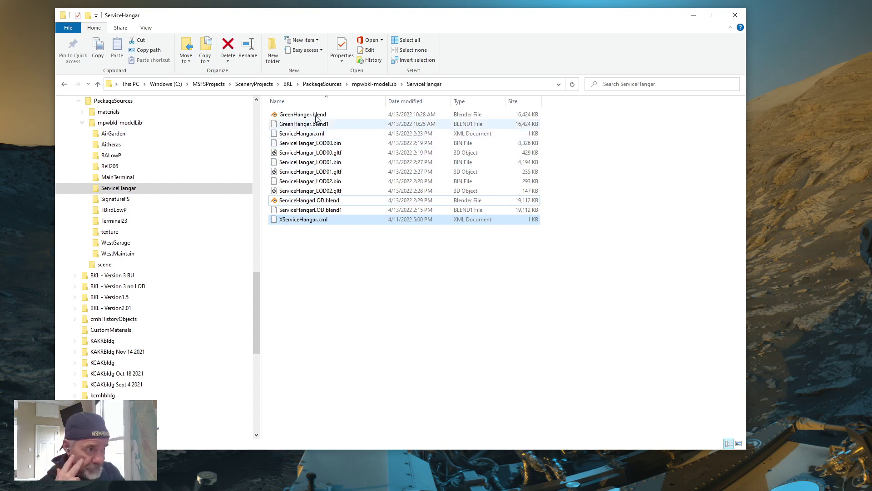
left_click(287, 85)
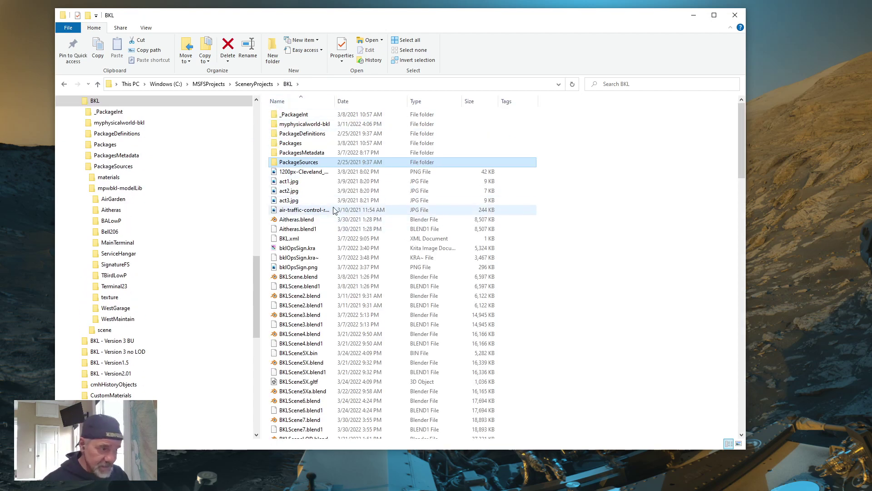
left_click(287, 239)
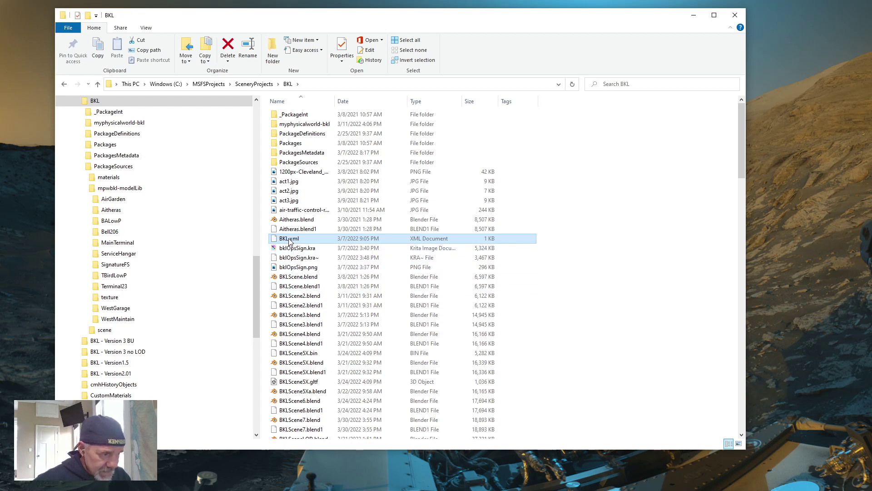
left_click_drag(289, 240, 311, 362)
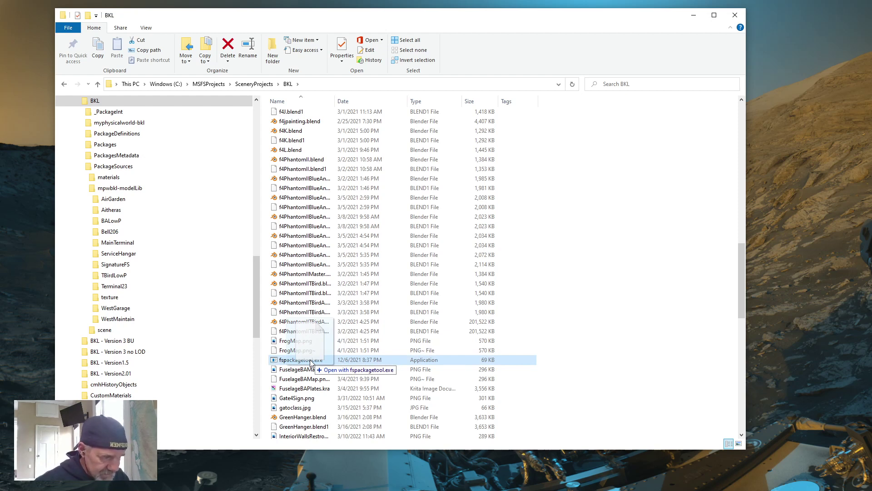
left_click_drag(311, 362, 311, 362)
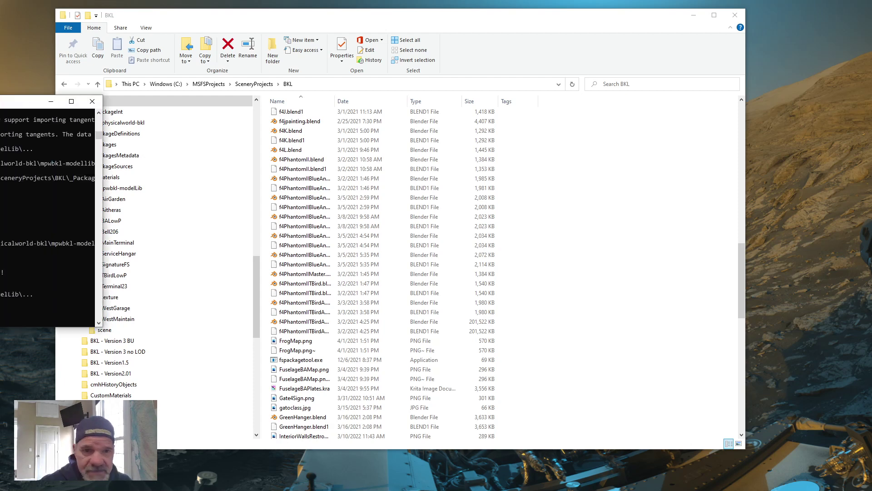
left_click_drag(3, 101, 310, 91)
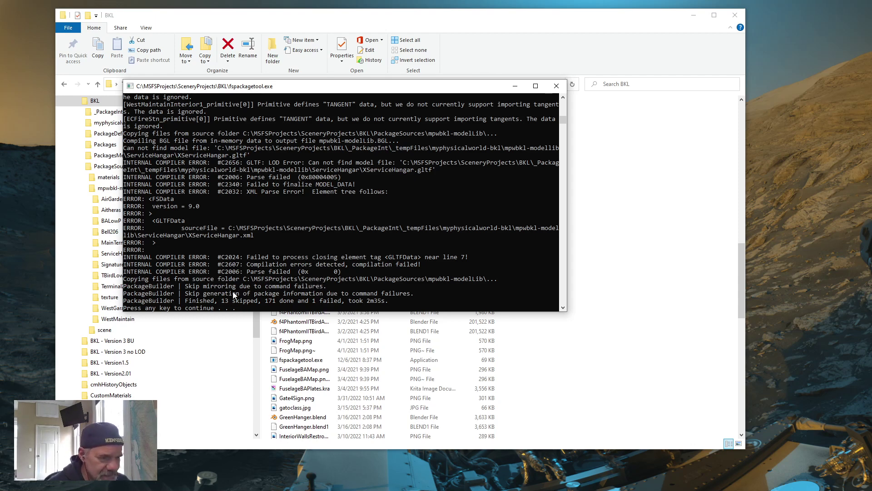
key("Return")
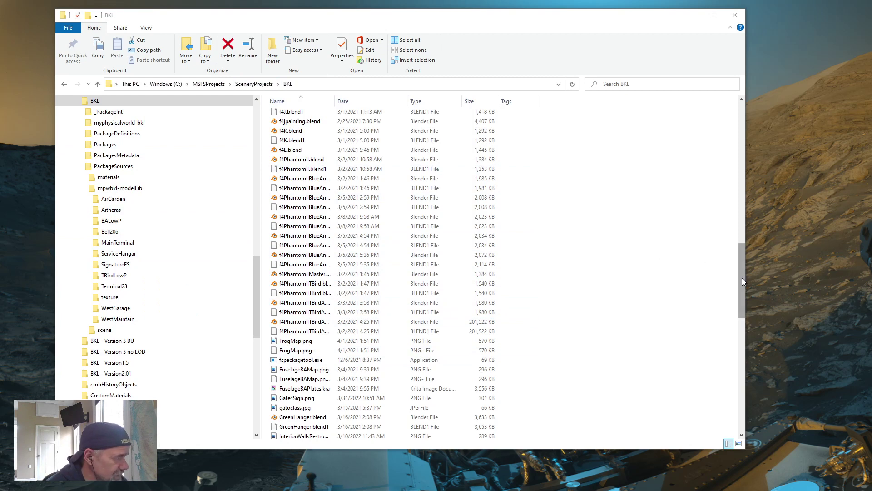
Delete XServiceHangar.xml from the ServiceHangar folder under PackageSources and mpwbkl-modelLib
left_click_drag(742, 277, 738, 104)
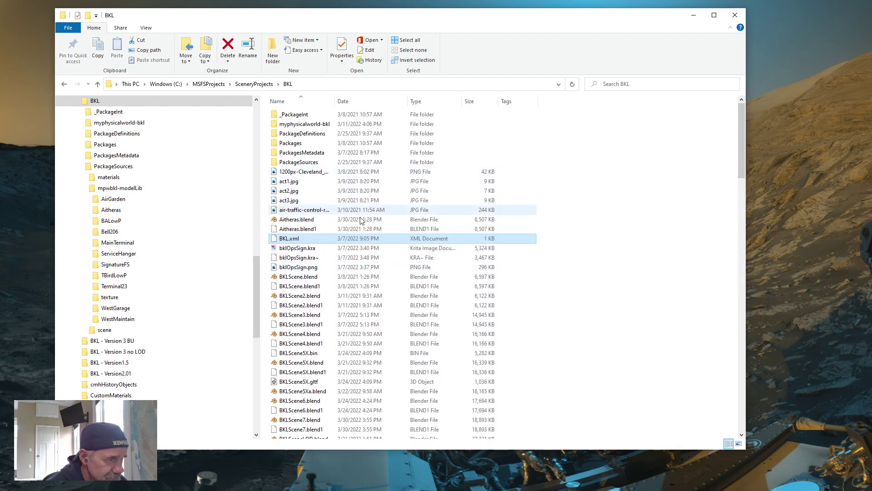
double_click(294, 163)
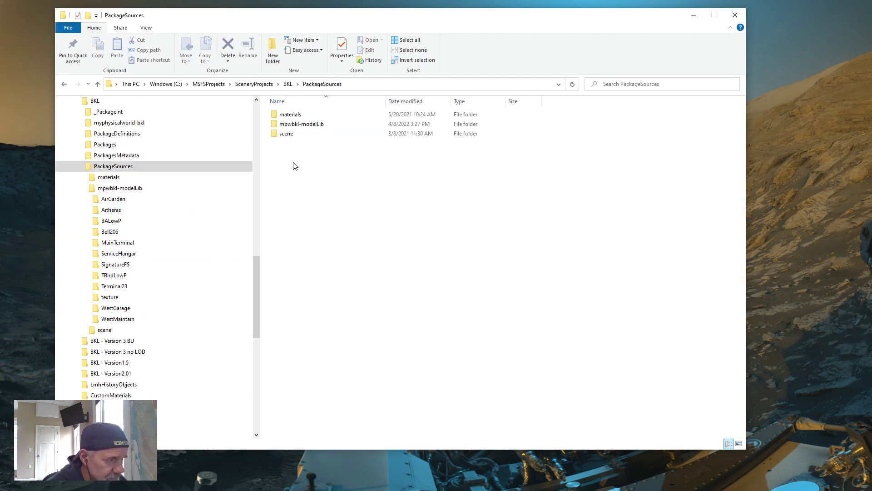
left_click(298, 126)
double_click(298, 128)
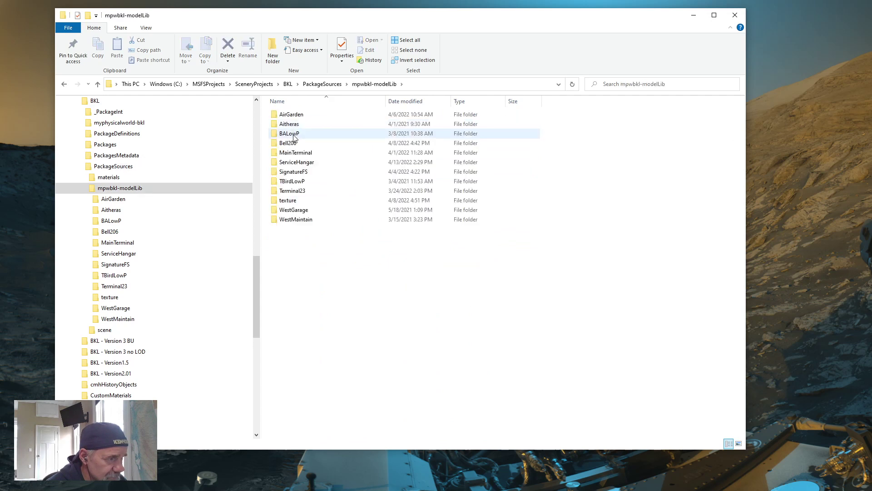
double_click(297, 162)
left_click(295, 222)
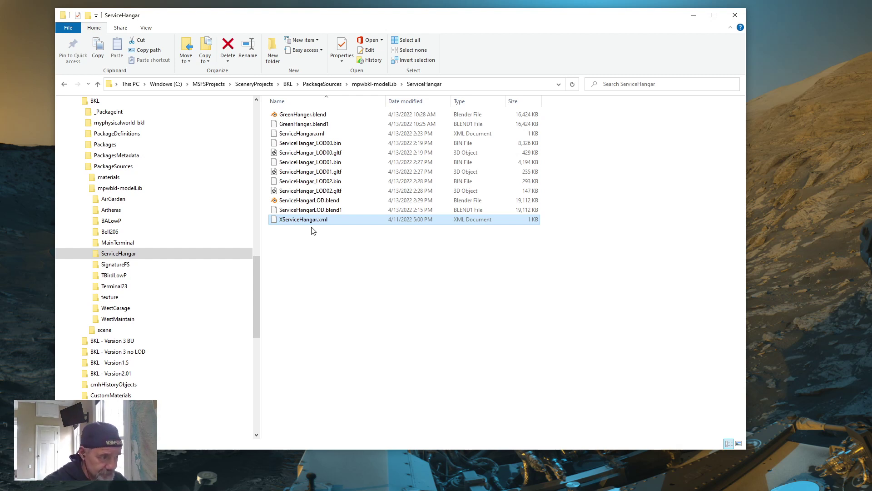
key("Delete")
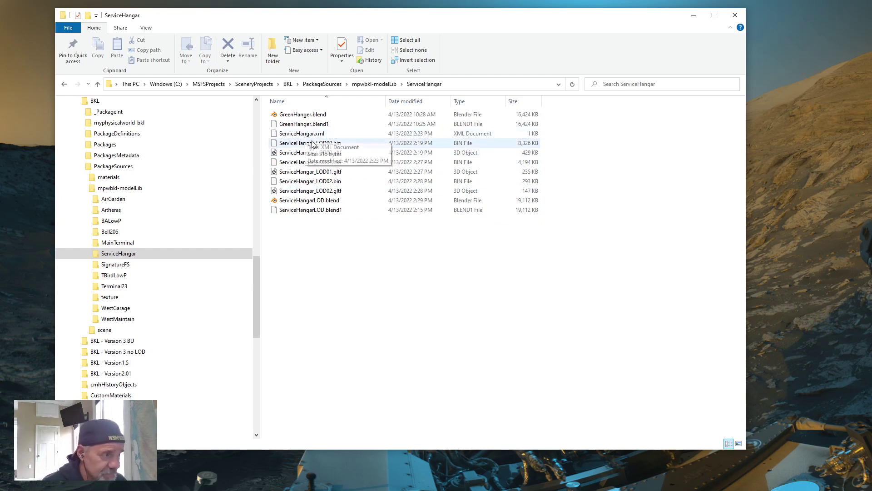
Build the package from the BKL folder by opening BKL.xml with fspackagetool.exe, and move the build console into full view
left_click(288, 84)
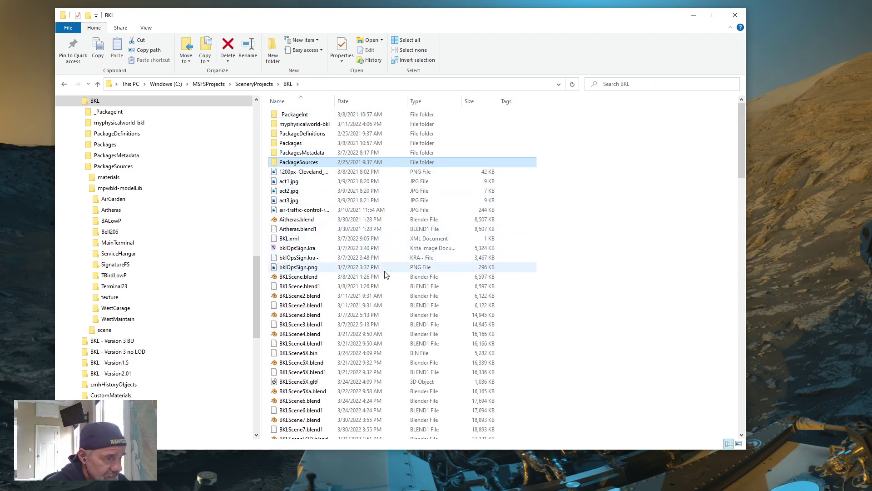
left_click(283, 240)
left_click_drag(284, 240, 294, 352)
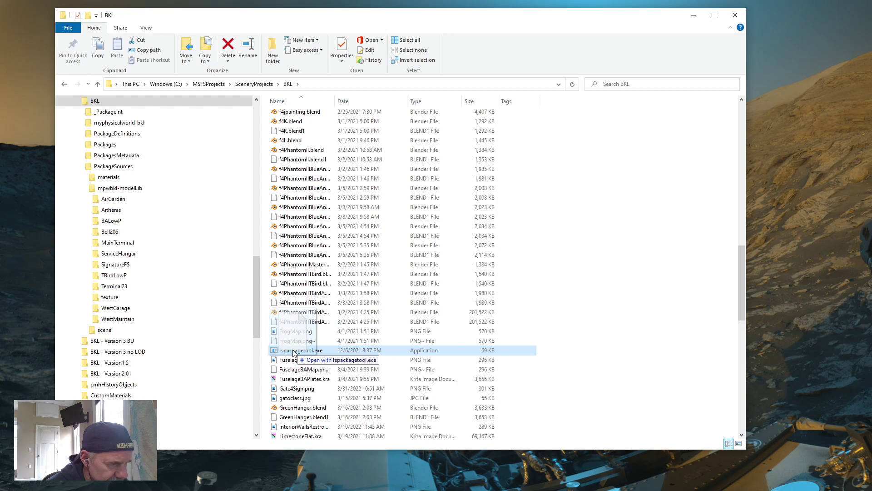
left_click_drag(294, 352, 293, 353)
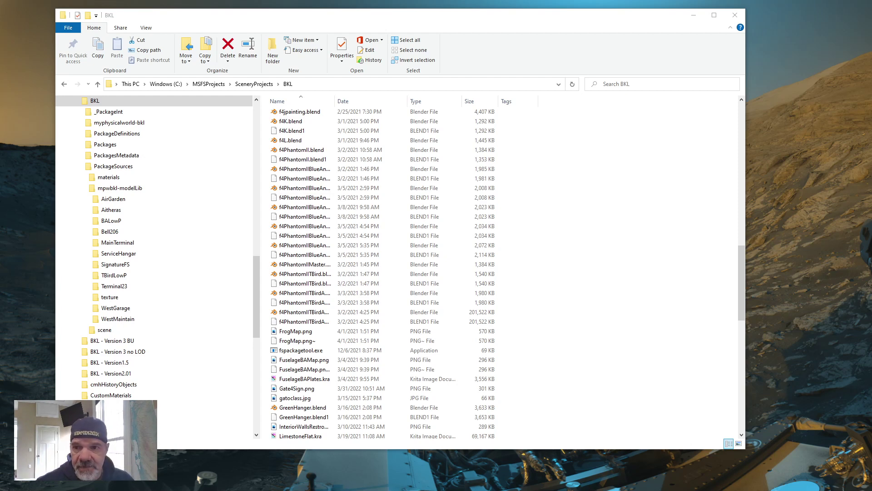
left_click_drag(0, 97, 334, 60)
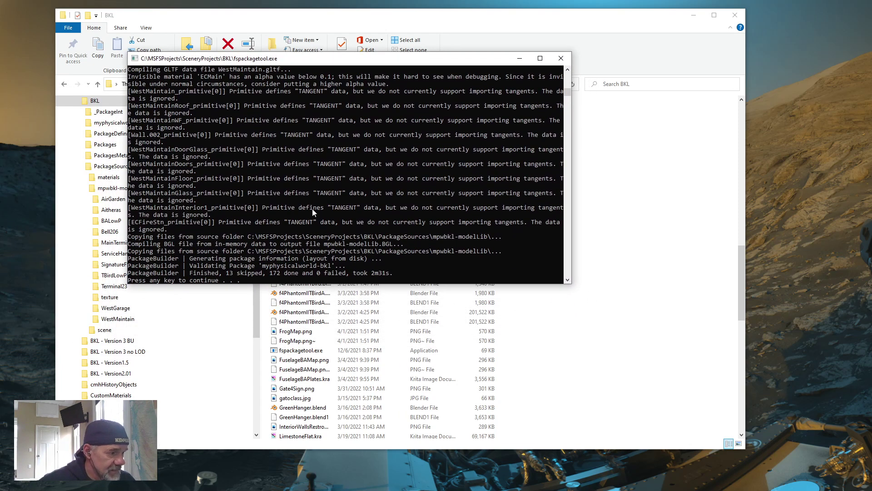